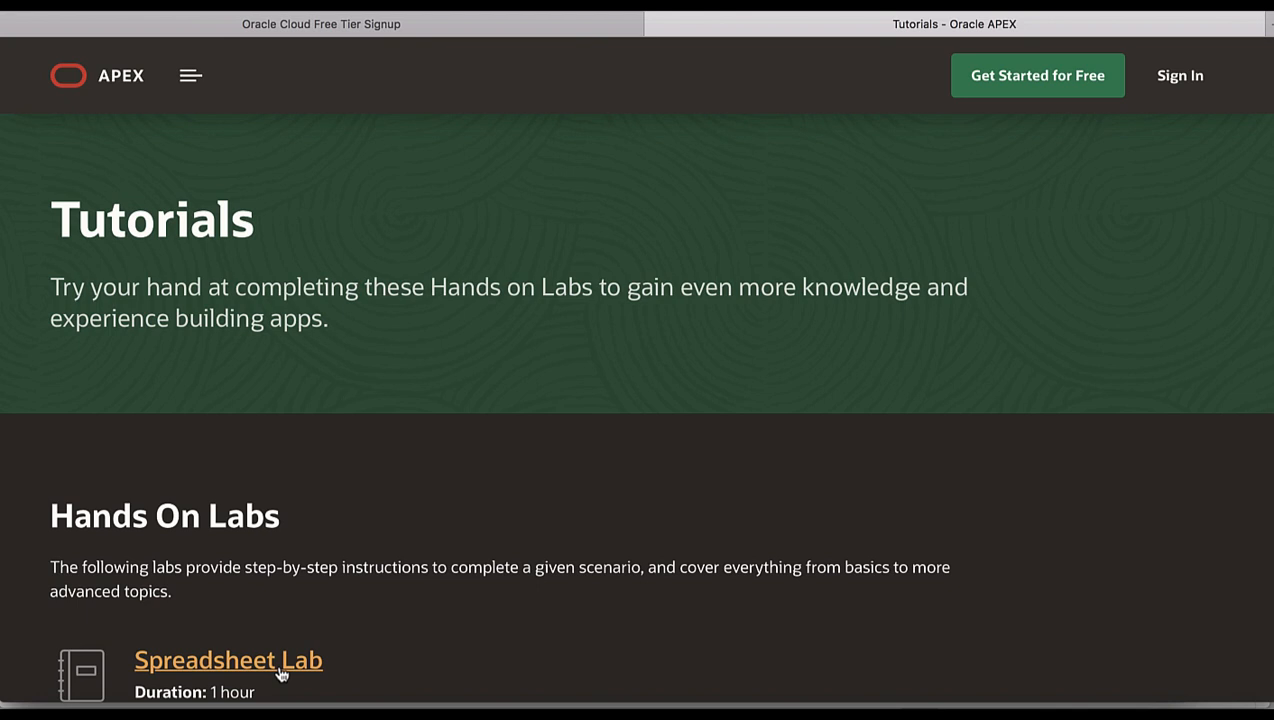
Step: Open the Spreadsheet Lab guide and review its Option 1 APEX Service trial sign-up steps
left_click(281, 670)
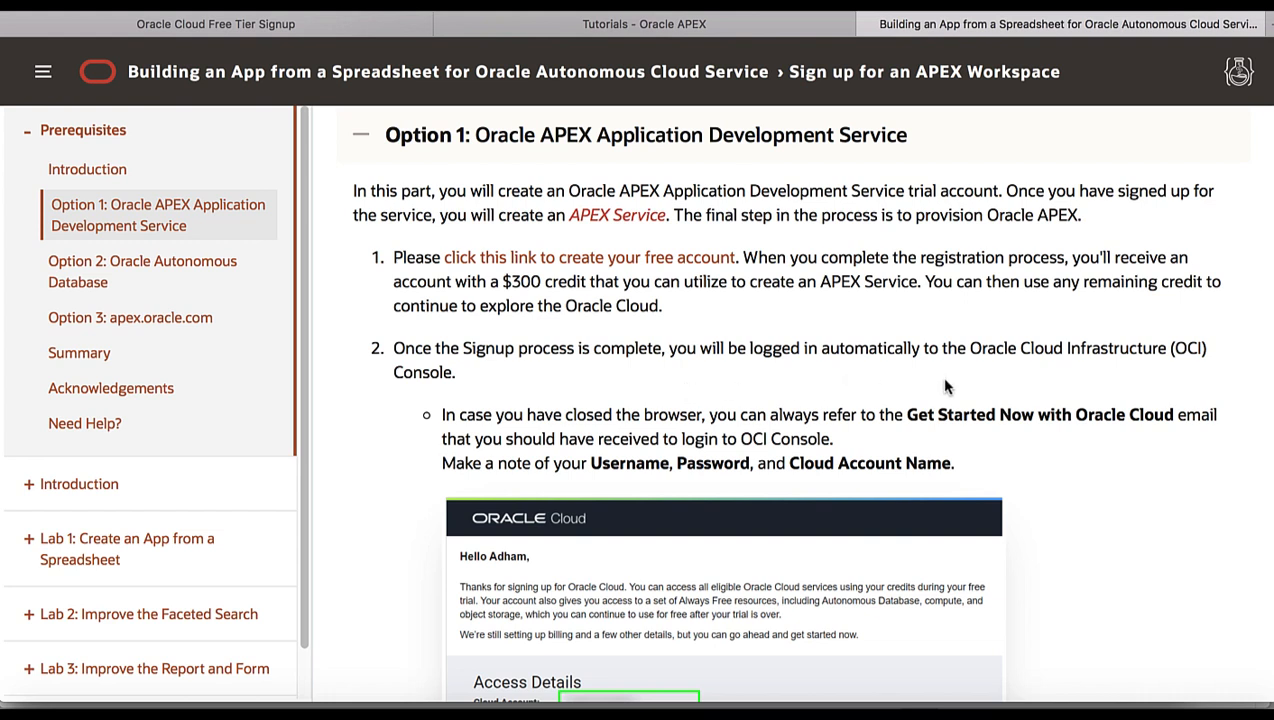
scroll(1226, 298, "up", 1)
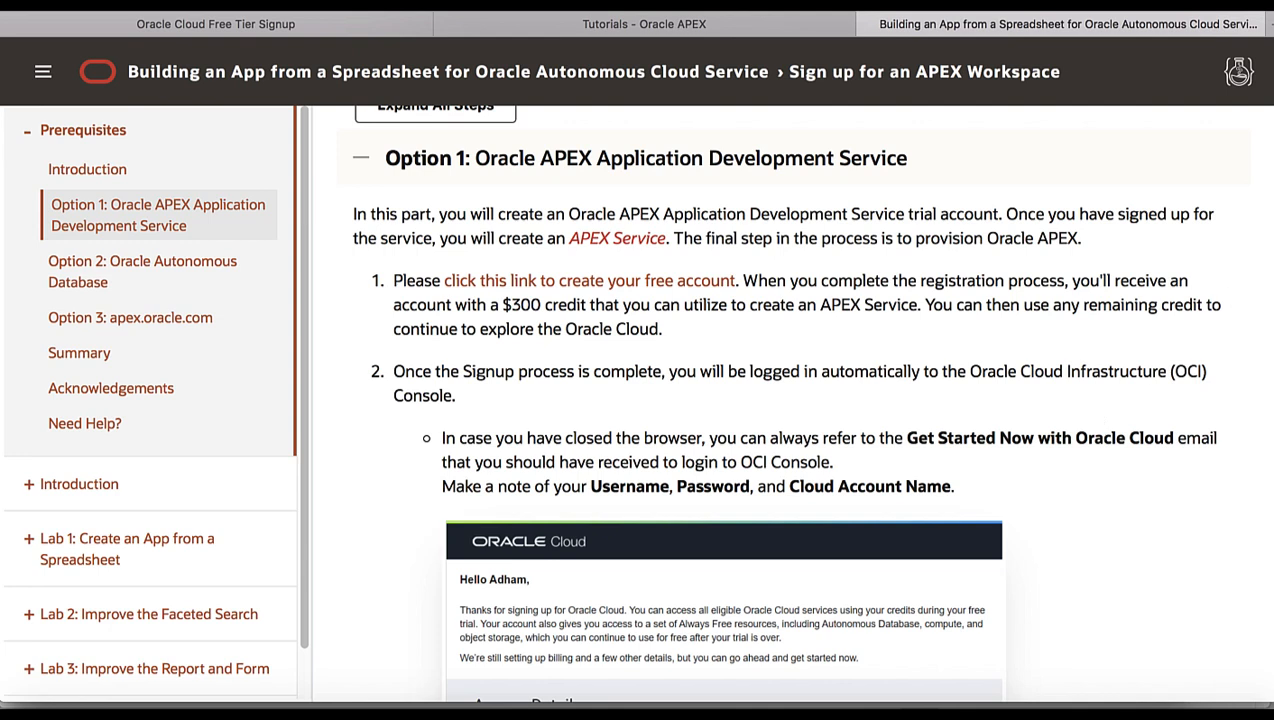
scroll(790, 400, "down", 5)
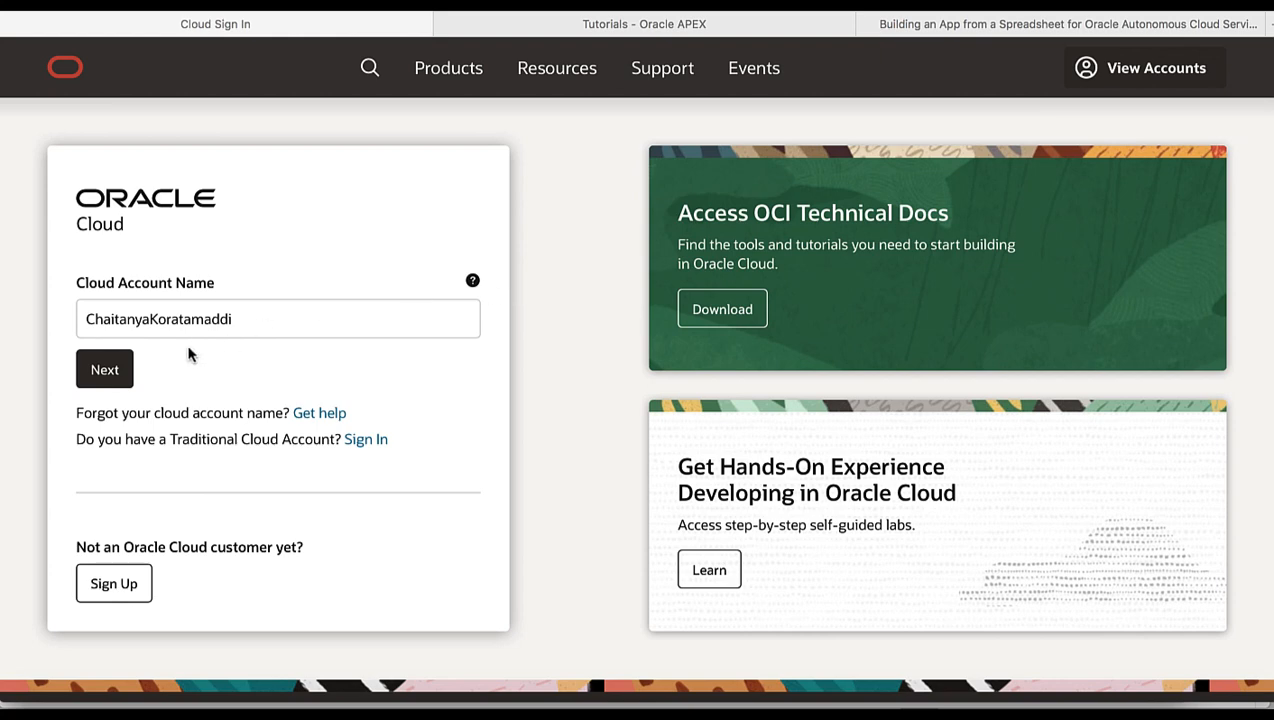
Step: Sign in to Oracle Cloud and go to APEX Application Development's APEX Instances list
left_click(104, 370)
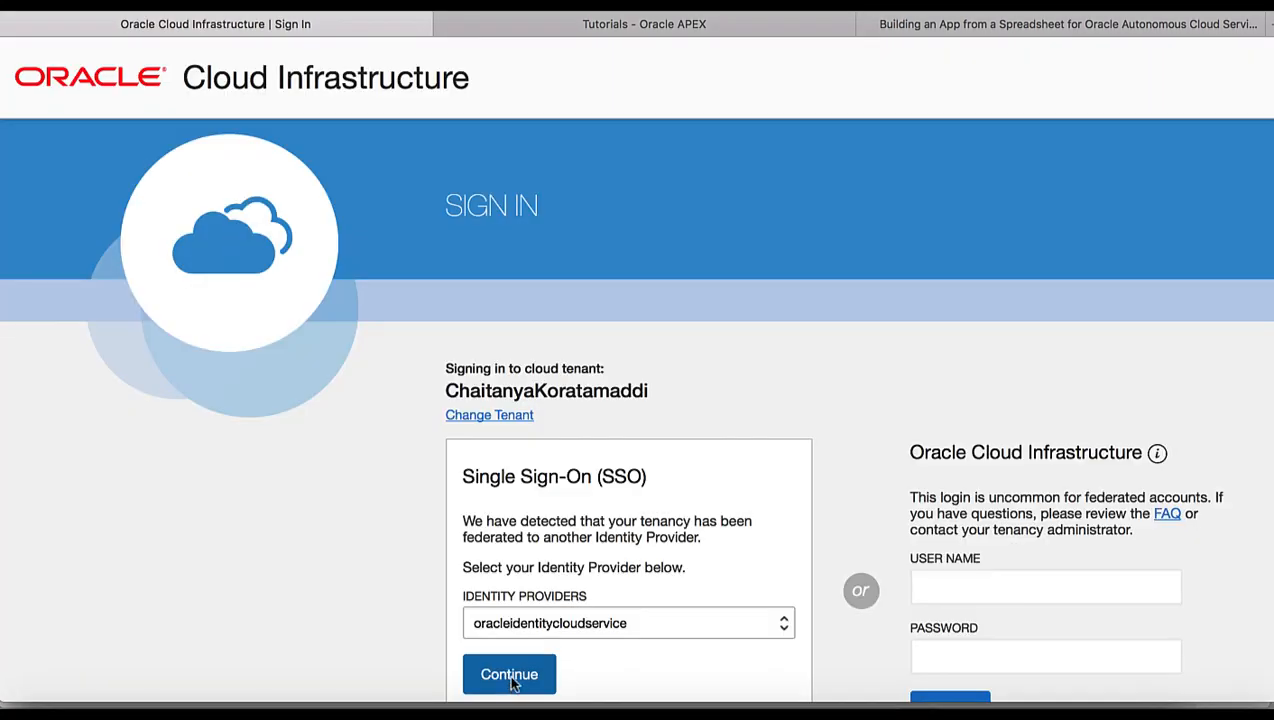
left_click(510, 676)
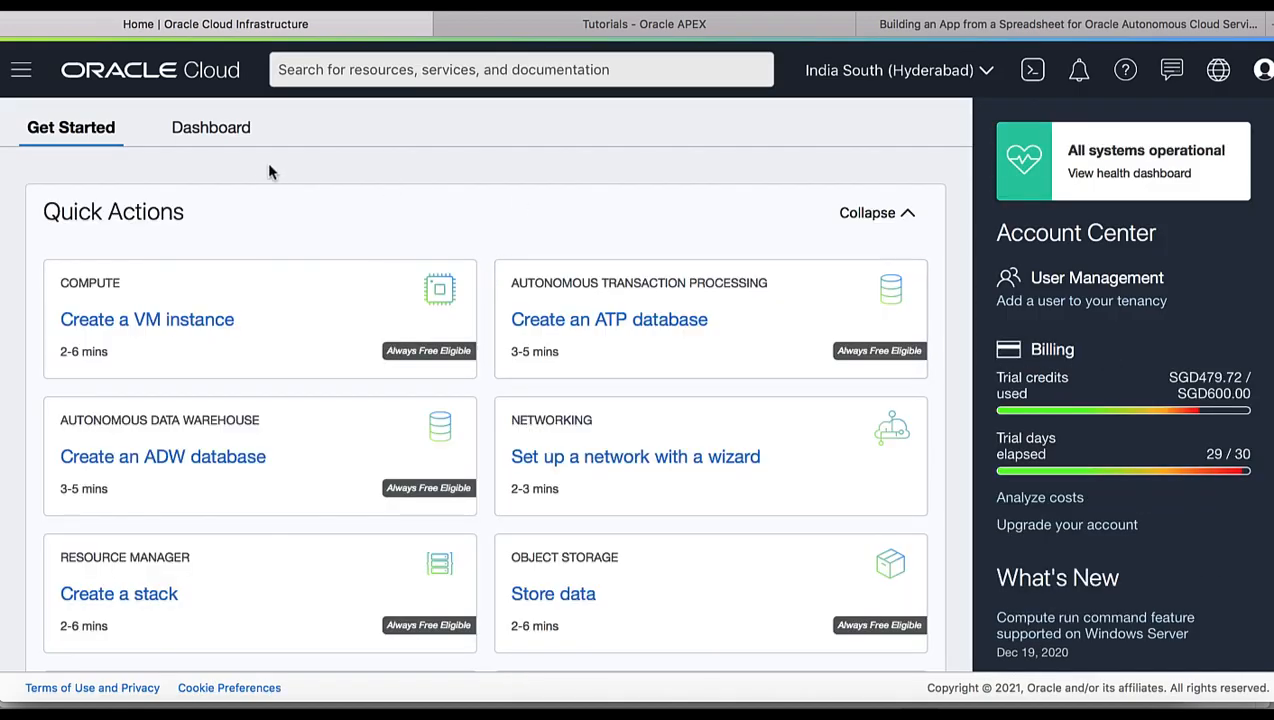
left_click(21, 72)
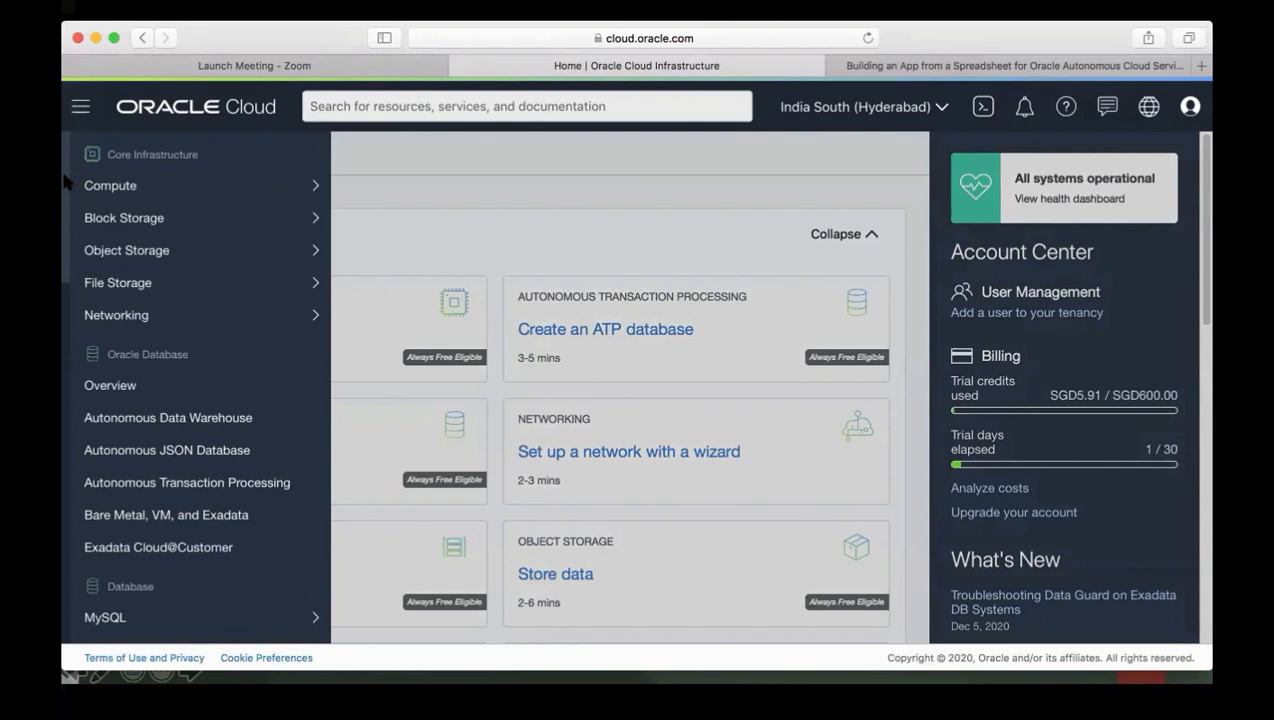
left_click_drag(62, 168, 62, 262)
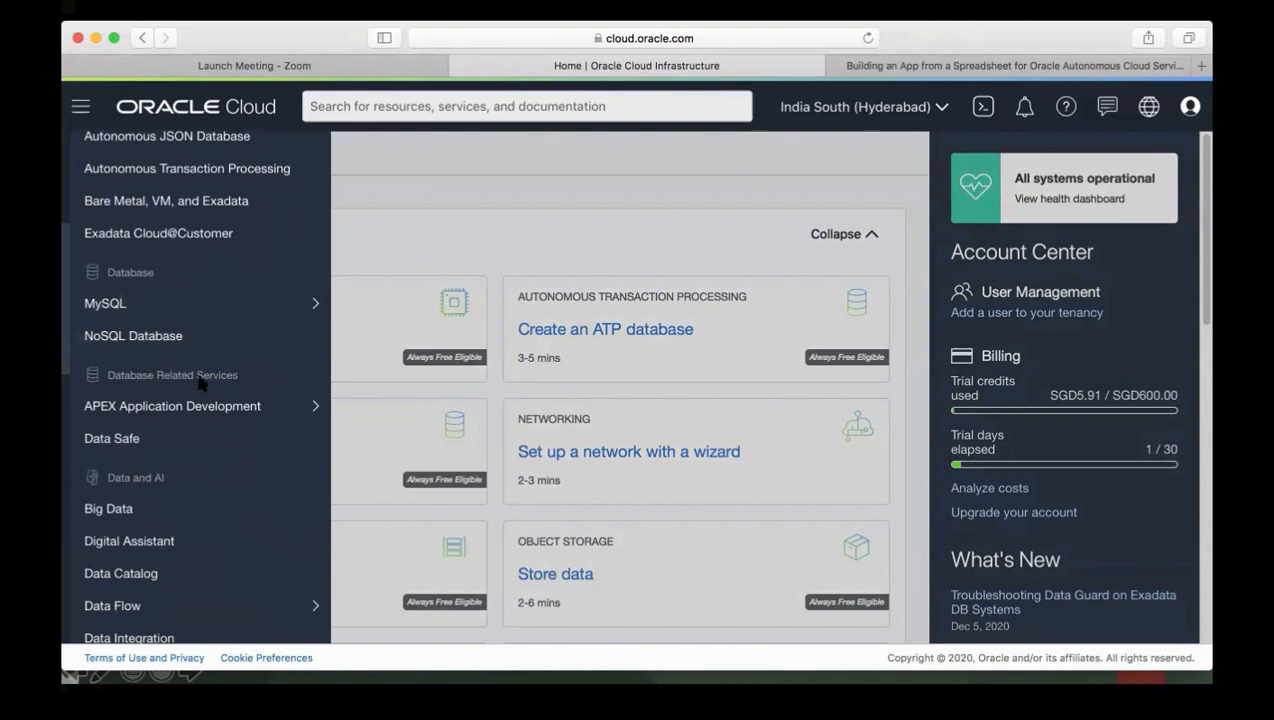
mouse_move(191, 418)
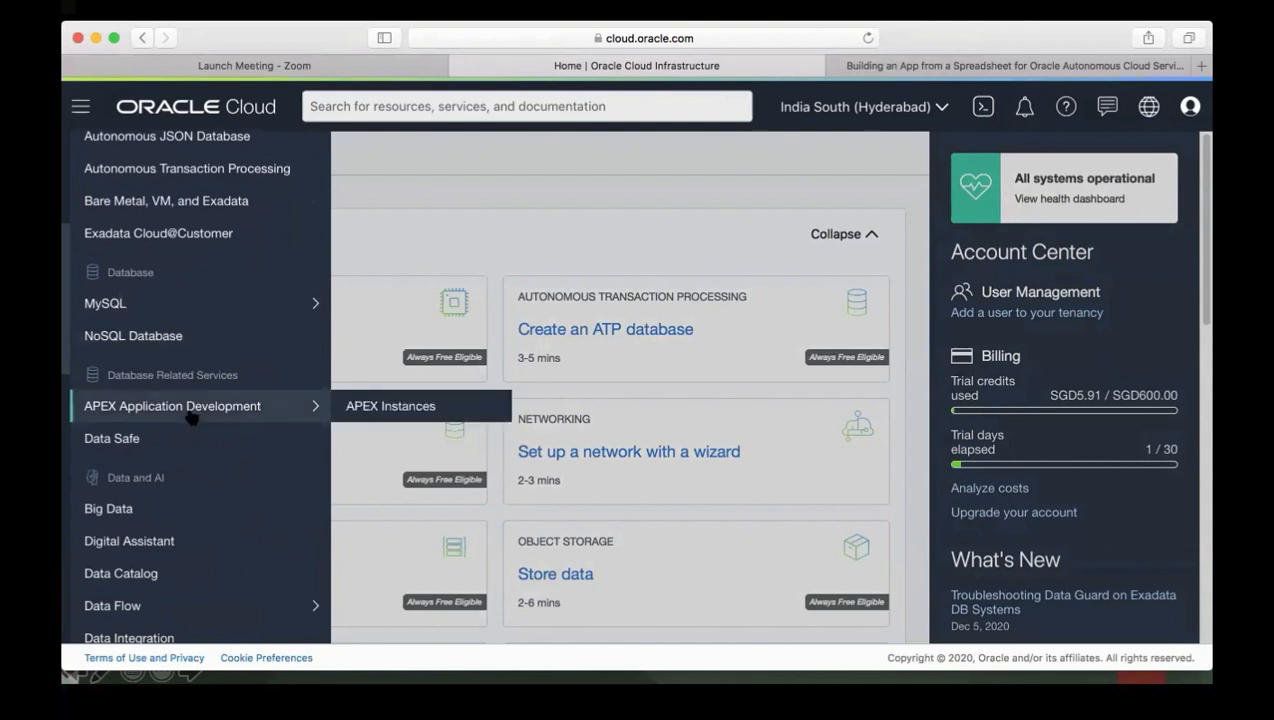
left_click(427, 414)
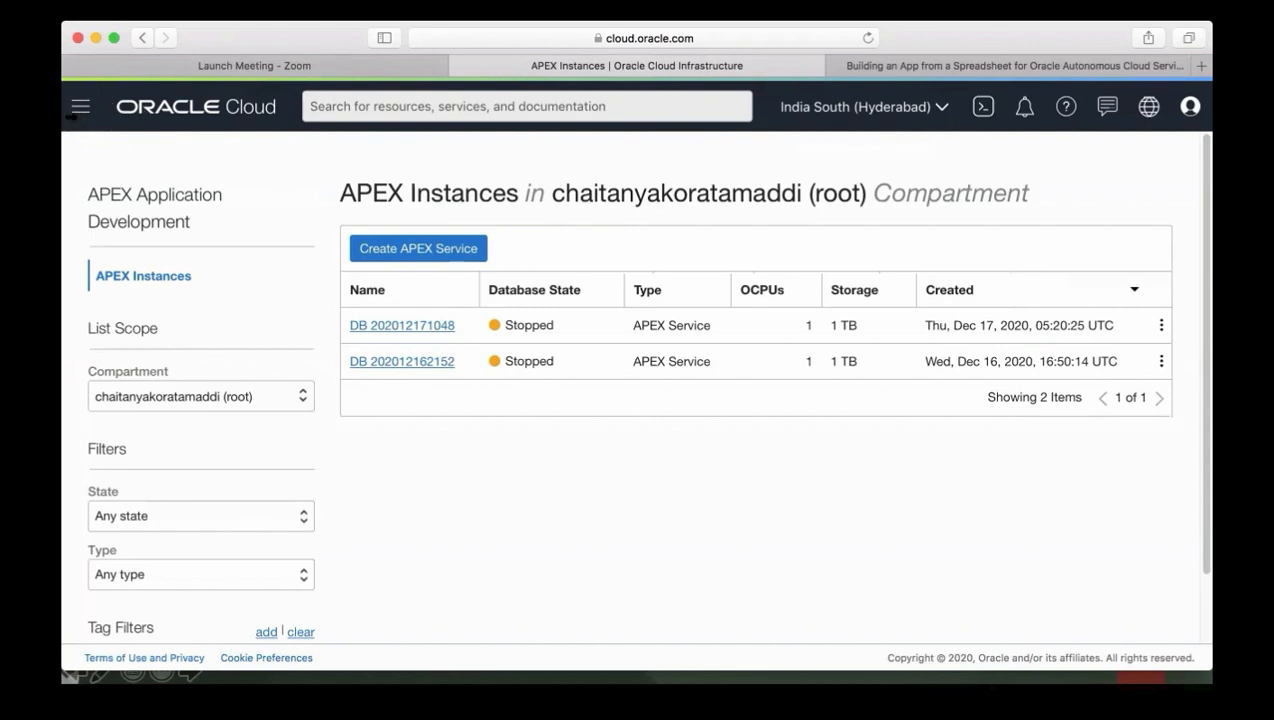
left_click(80, 107)
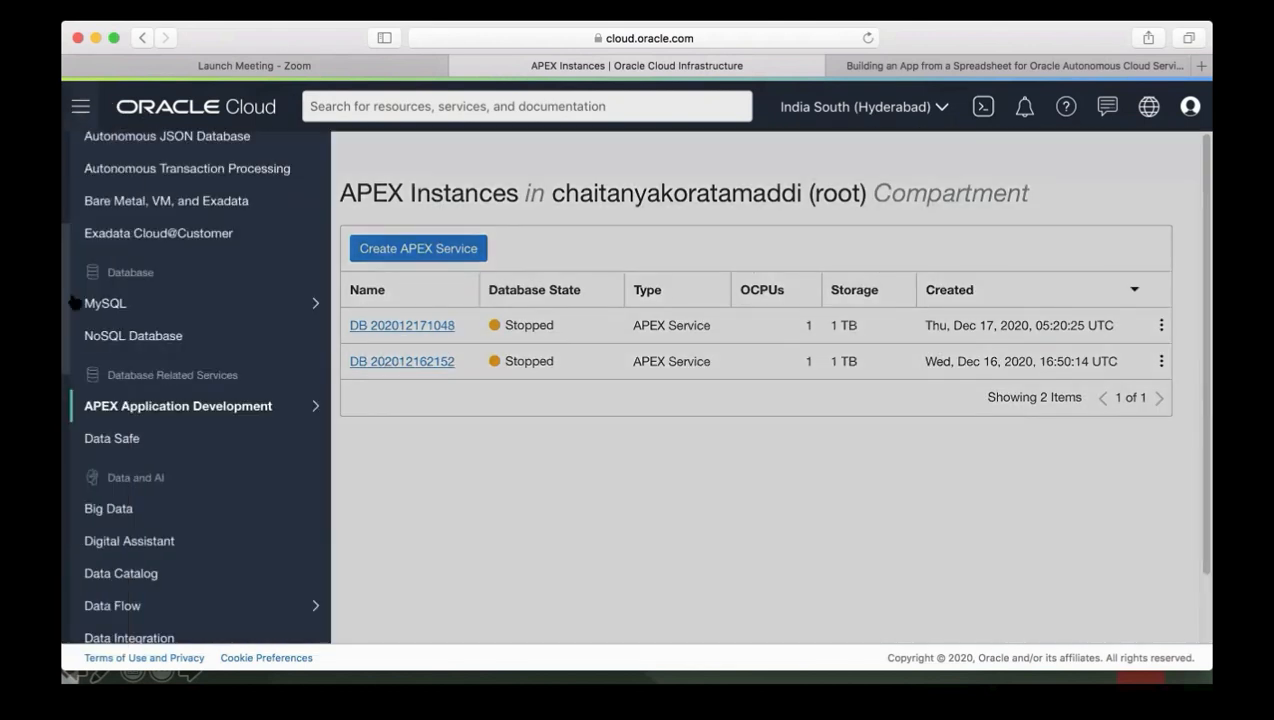
mouse_move(63, 349)
left_mouse_down()
mouse_move(63, 536)
mouse_move(62, 360)
left_mouse_up()
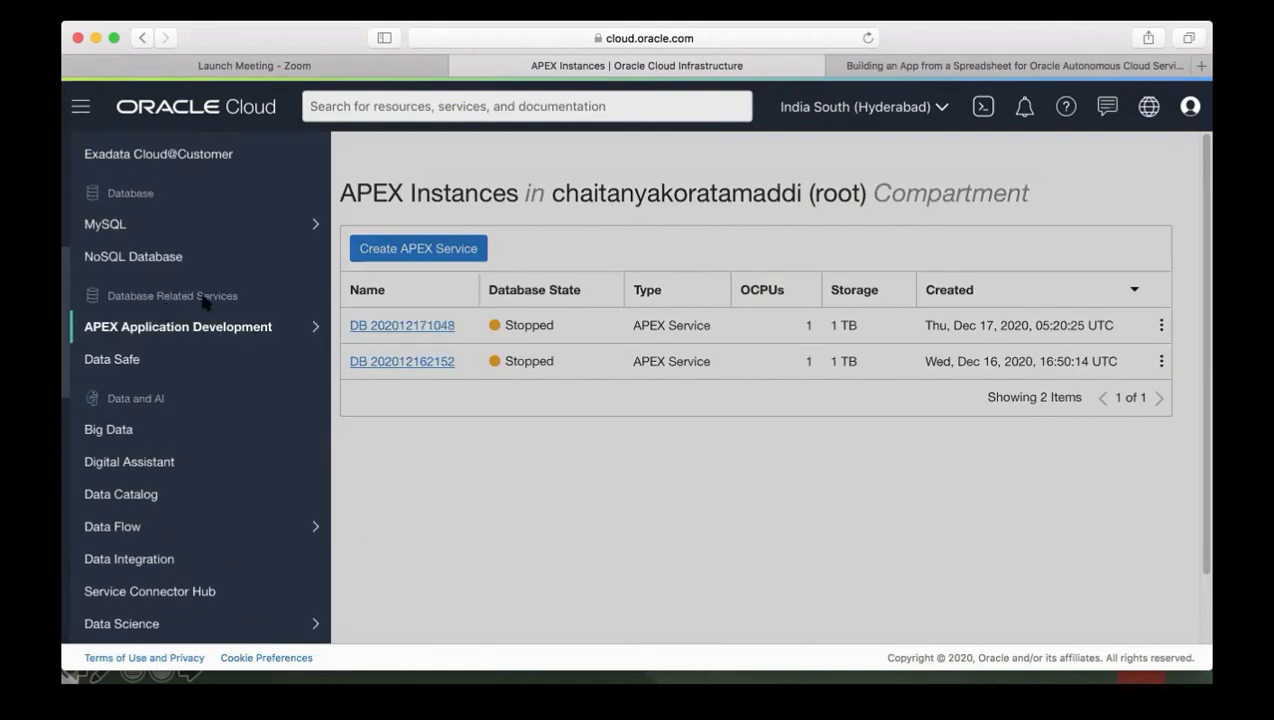
mouse_move(200, 328)
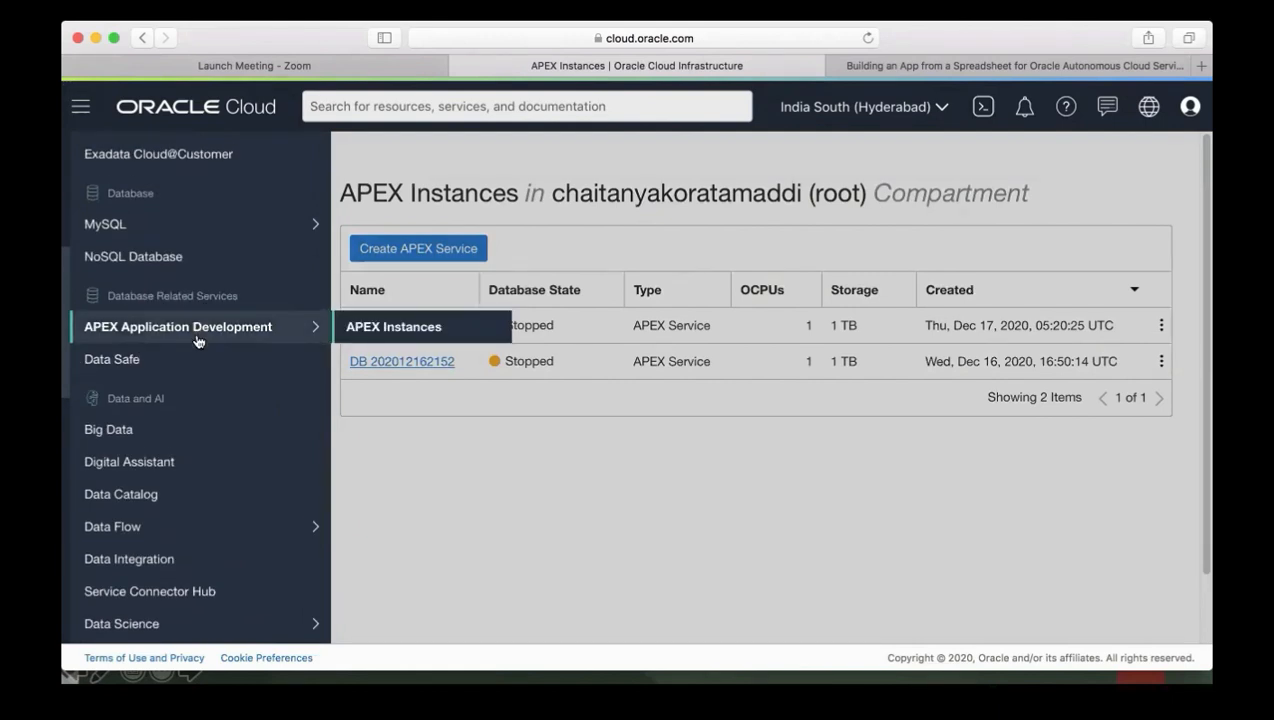
left_click(407, 327)
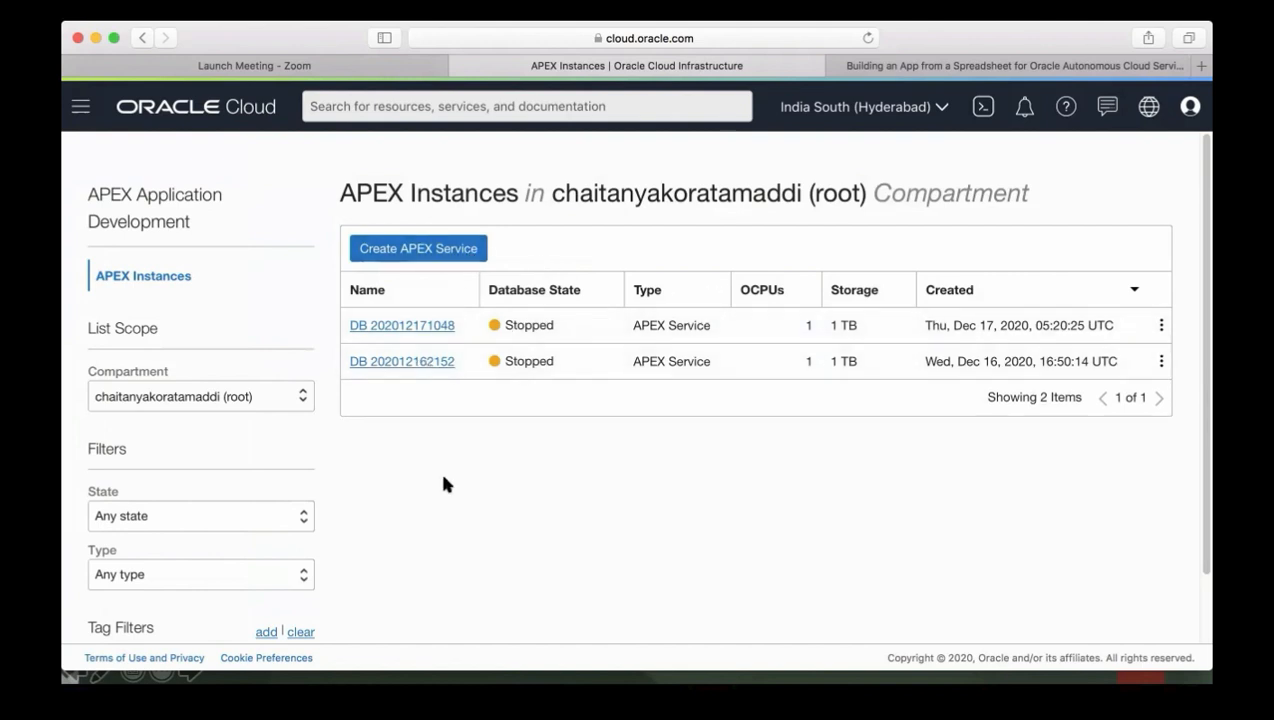
left_click(1037, 68)
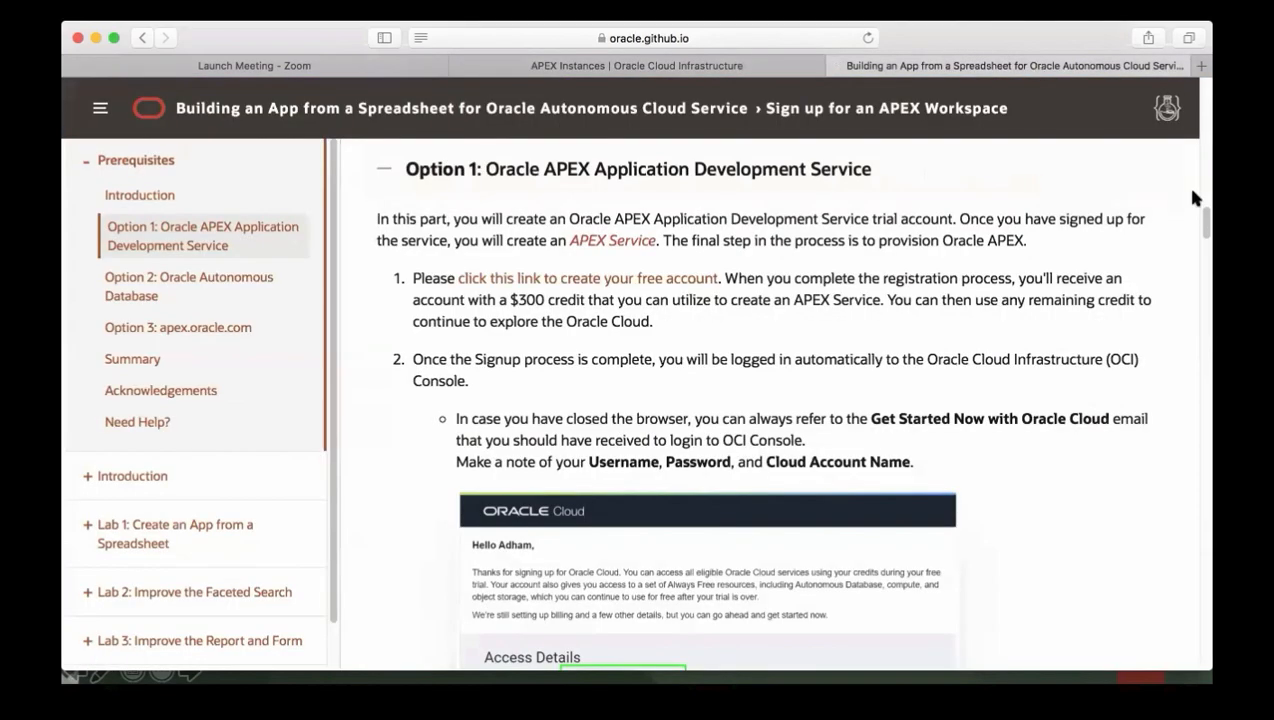
left_click_drag(1201, 229, 1196, 473)
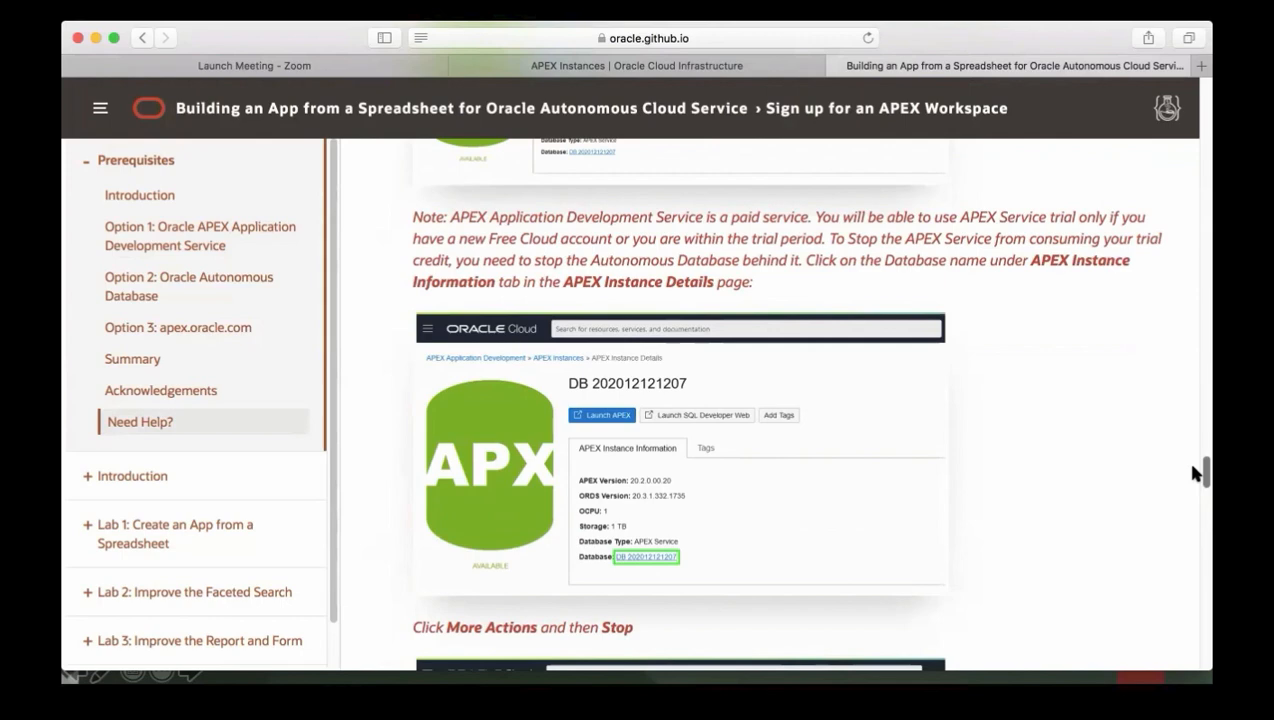
left_click_drag(1194, 472, 1194, 457)
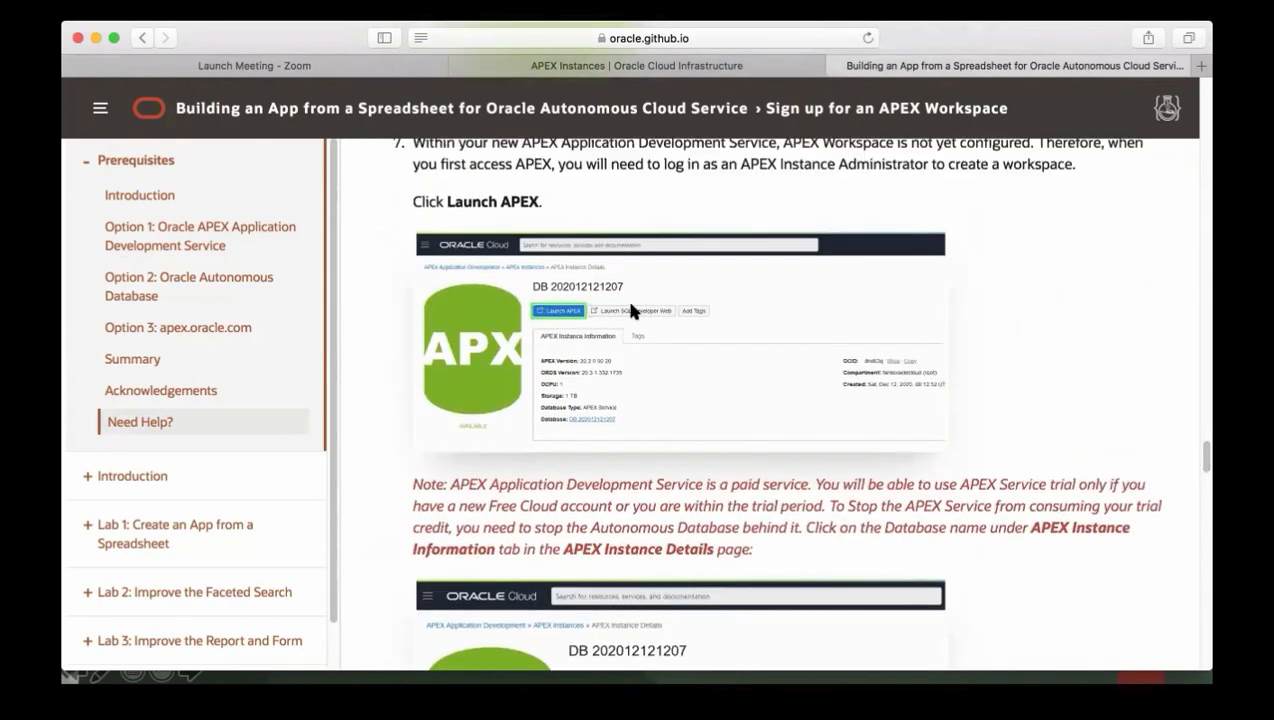
left_click_drag(1203, 450, 1204, 504)
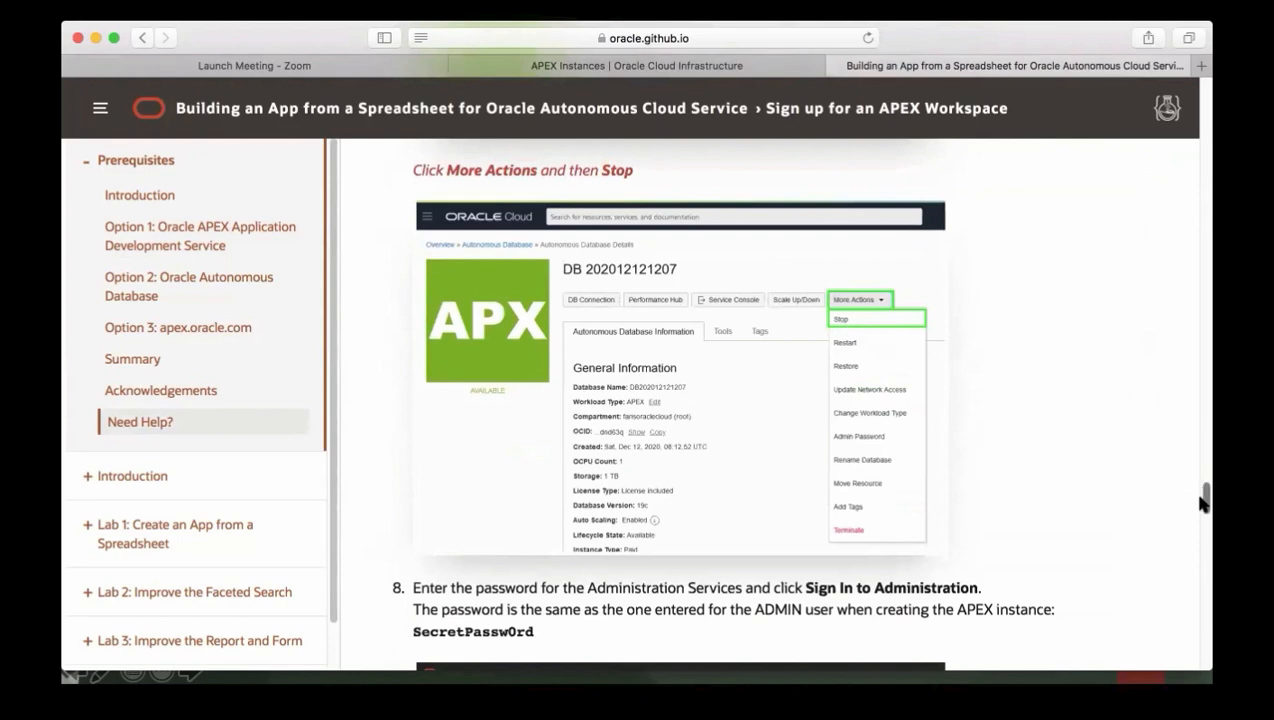
scroll(1198, 498, "up", 3)
left_click_drag(1203, 494, 1203, 92)
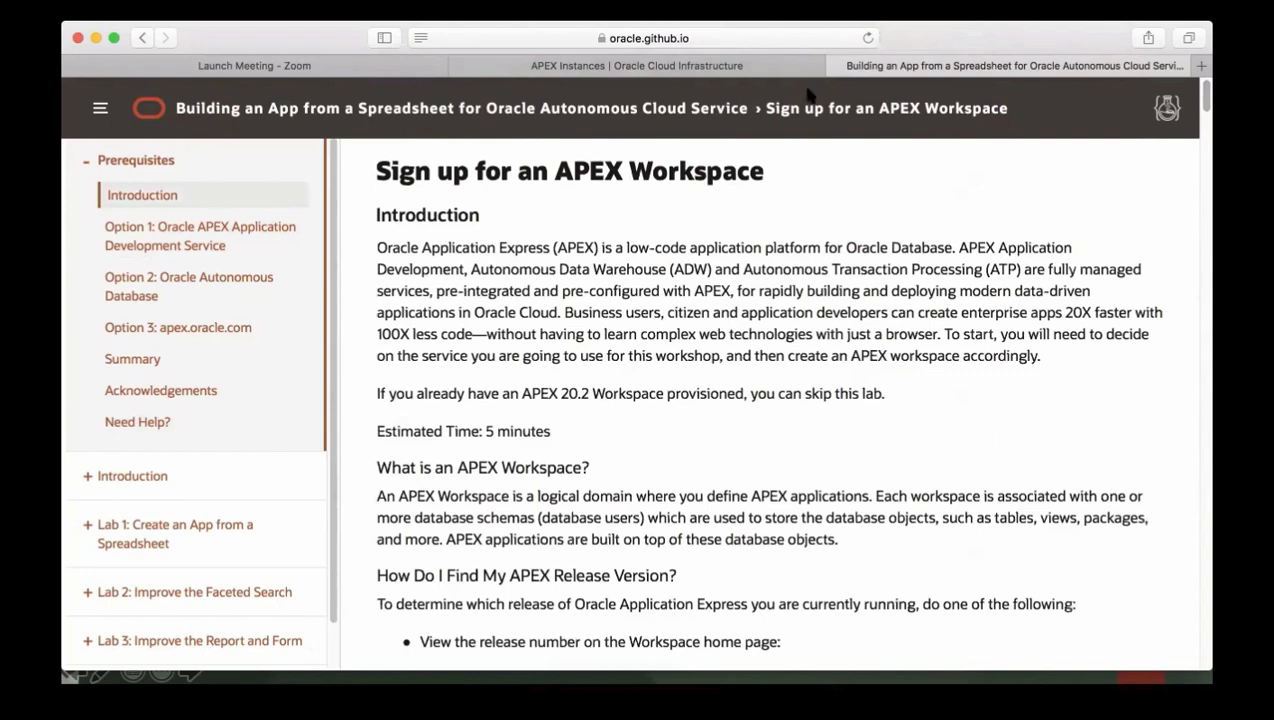
left_click(573, 67)
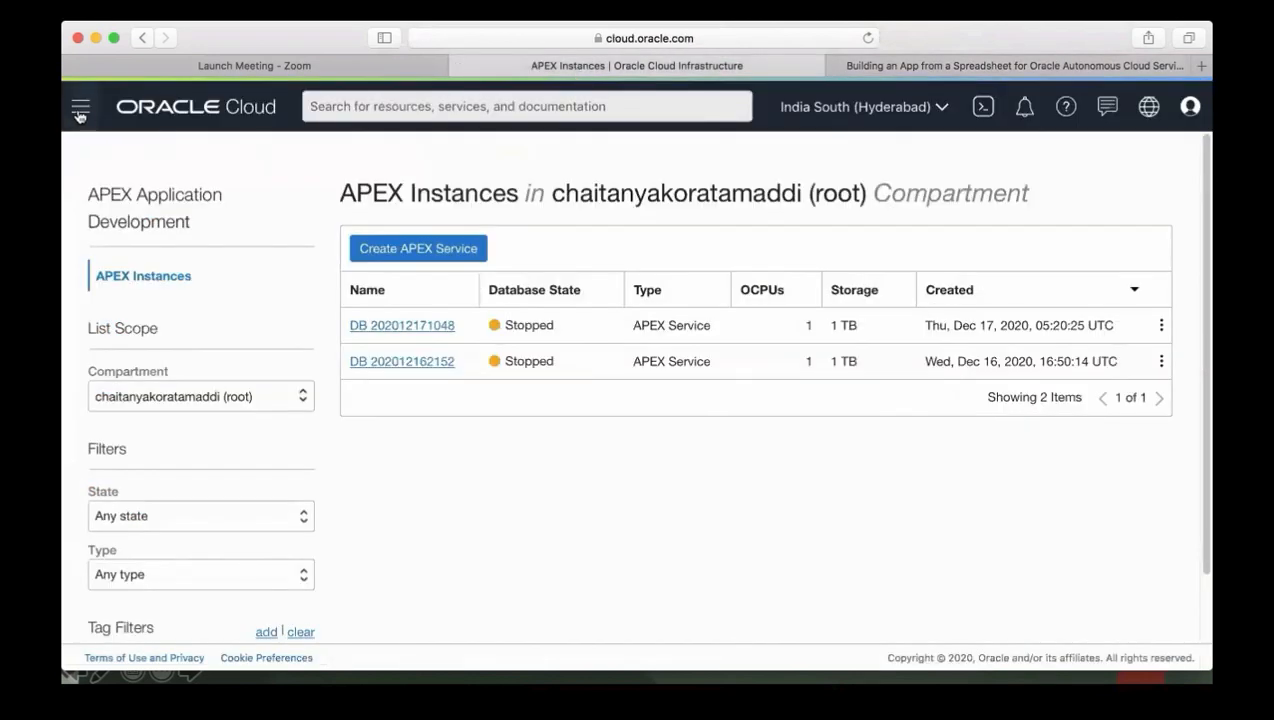
Step: Start a new APEX Service and look over its creation form
left_click(455, 251)
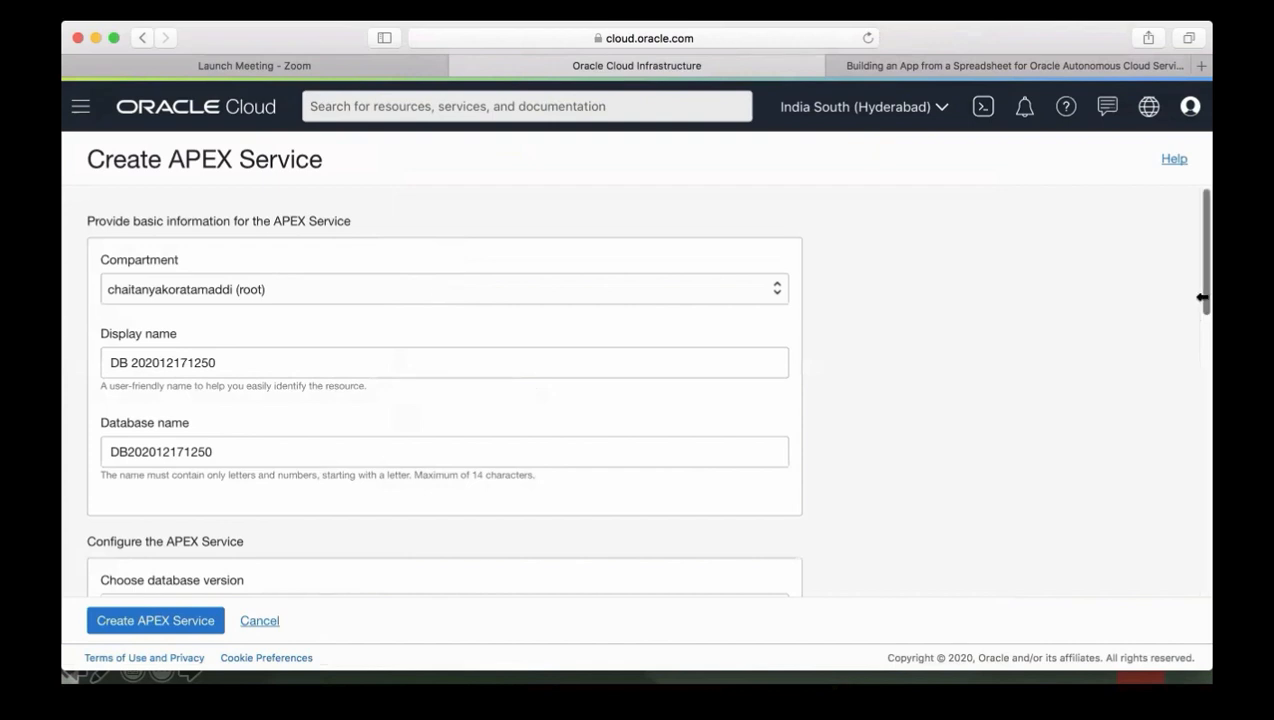
left_click_drag(1203, 305, 1203, 358)
left_click_drag(1203, 383, 1203, 490)
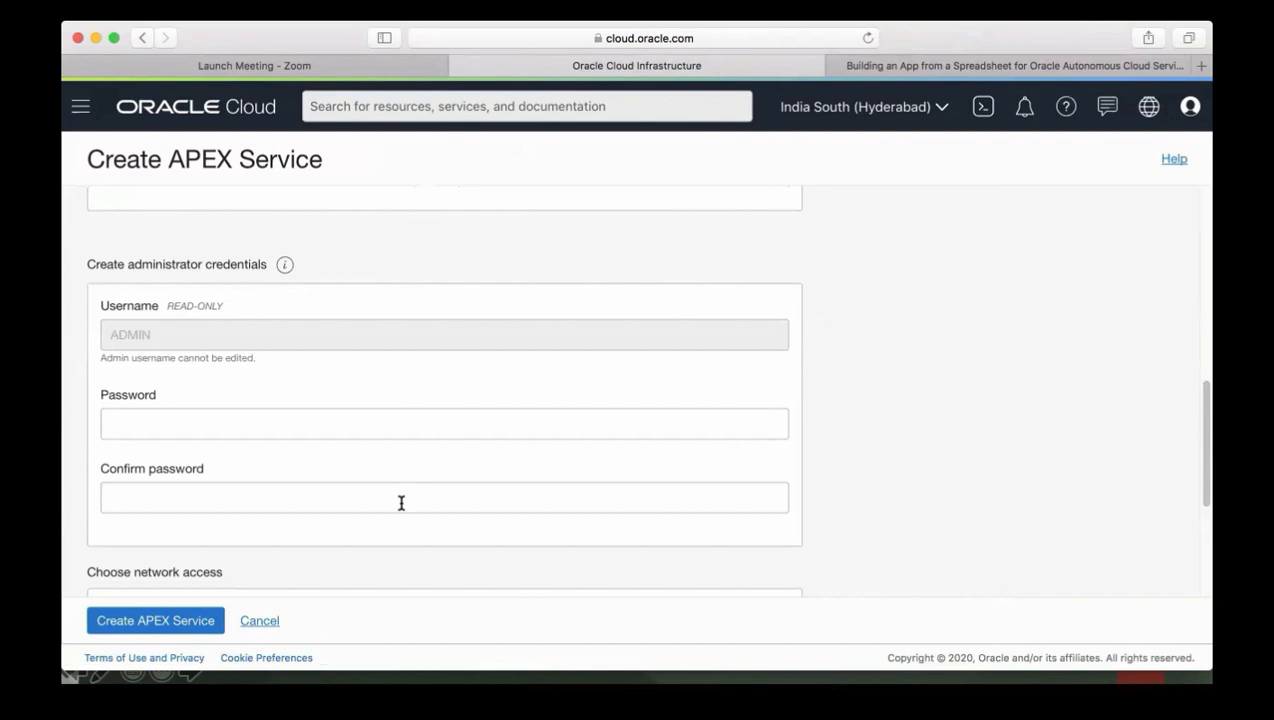
key("super+Tab")
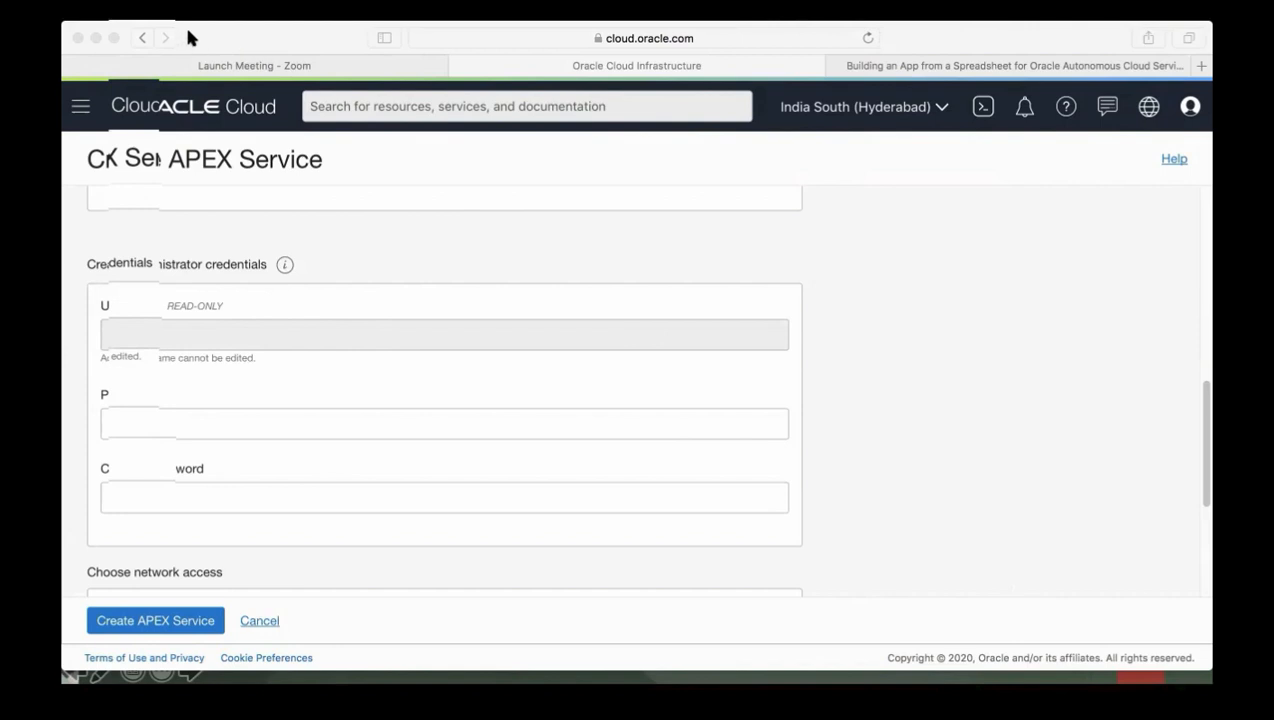
Step: Set and confirm the ADMIN password, keep access from everywhere, and create the service
left_click(264, 426)
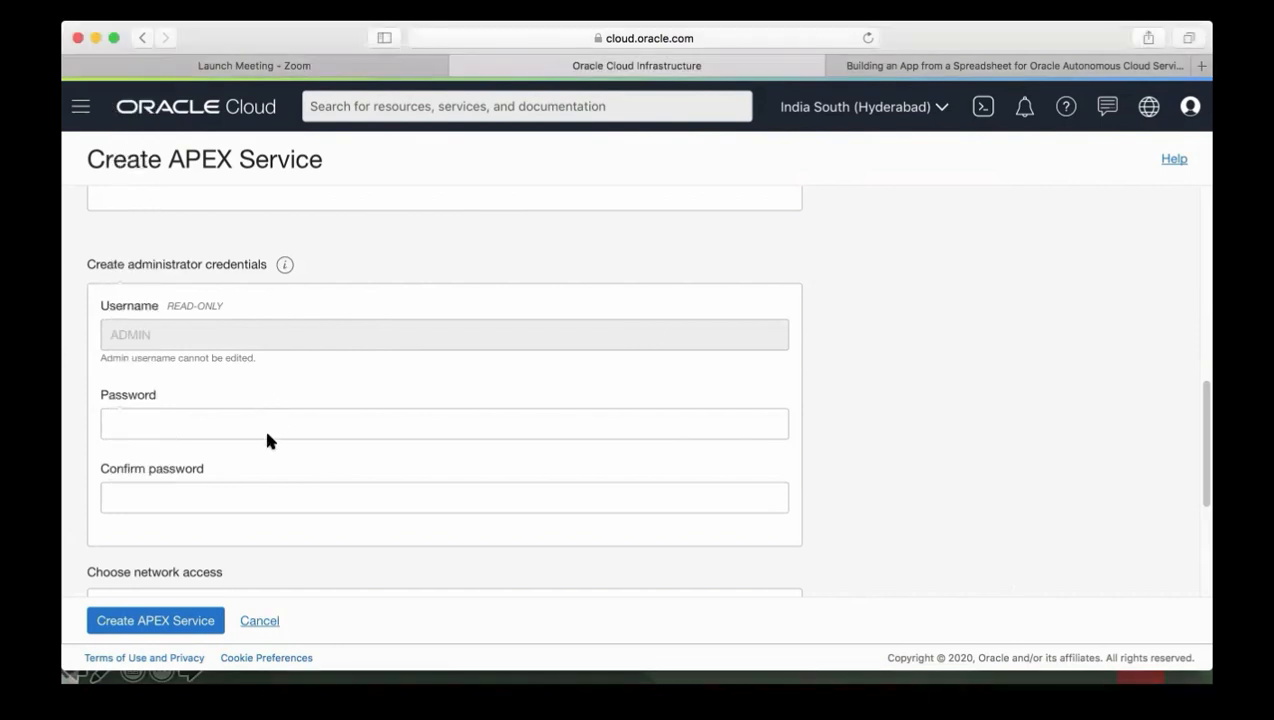
type("••••••••••••")
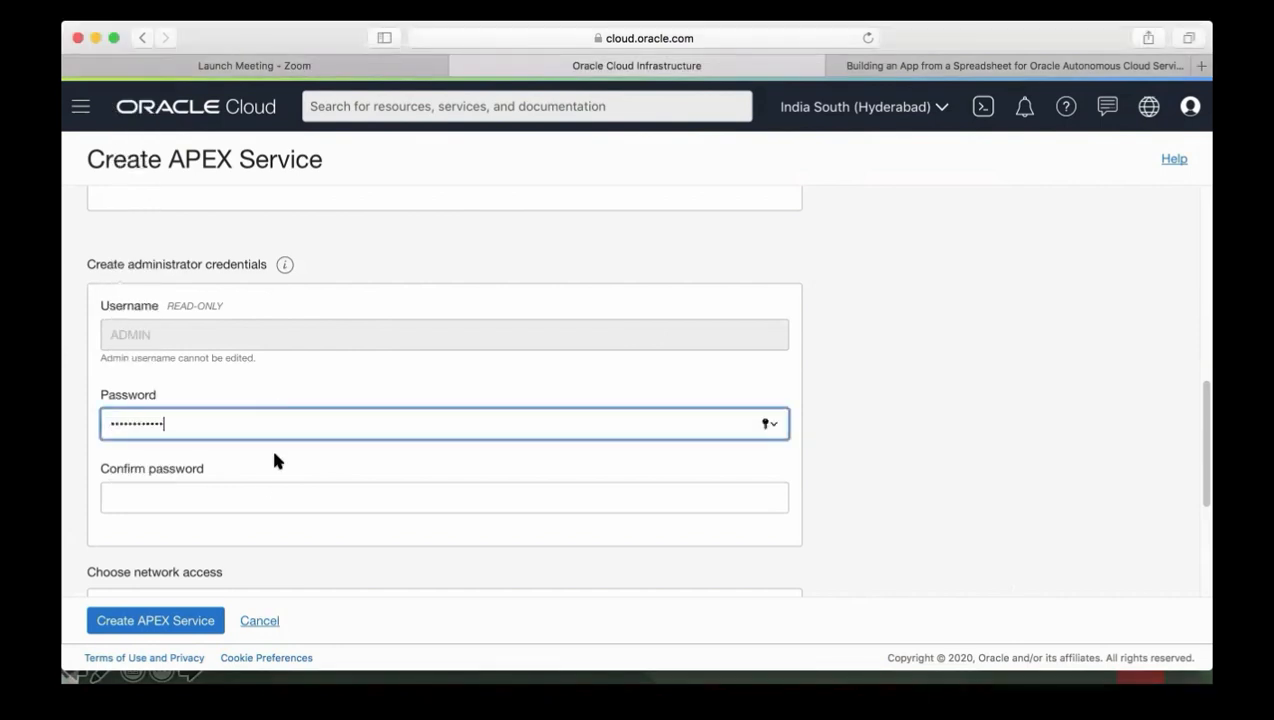
left_click(264, 489)
type("••••••••••••")
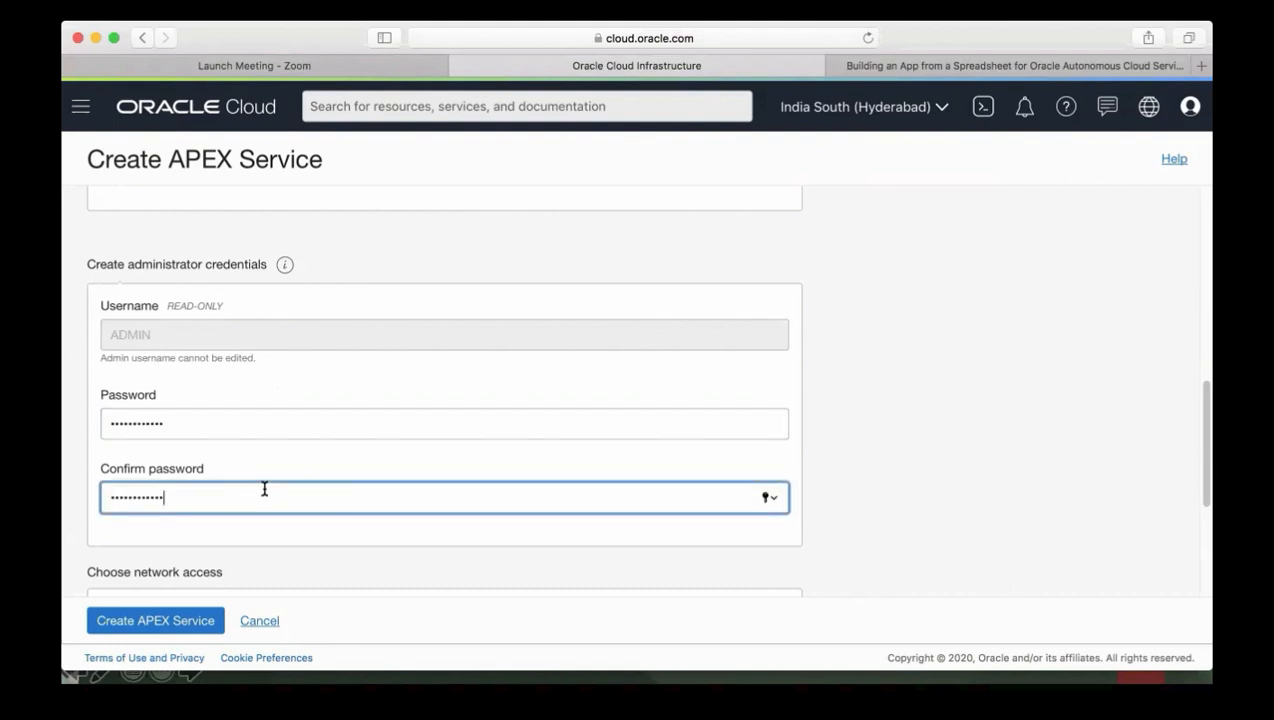
left_click_drag(1203, 433, 1203, 540)
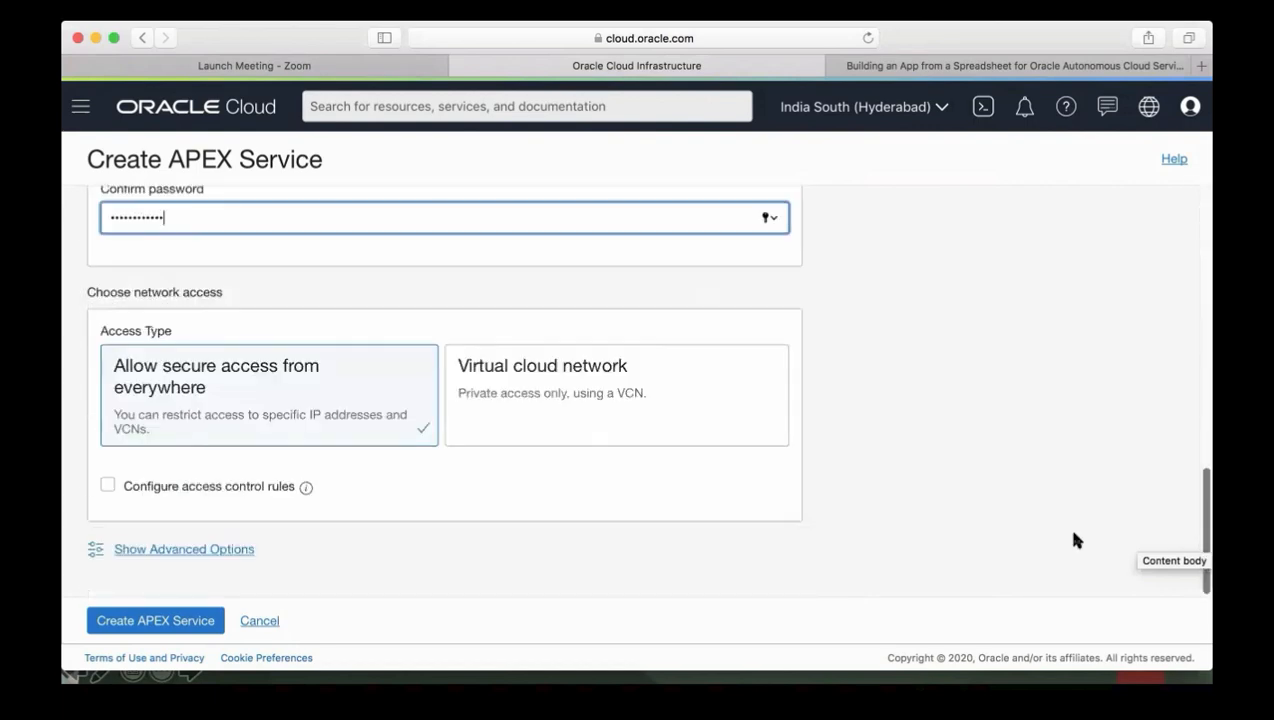
left_click(172, 620)
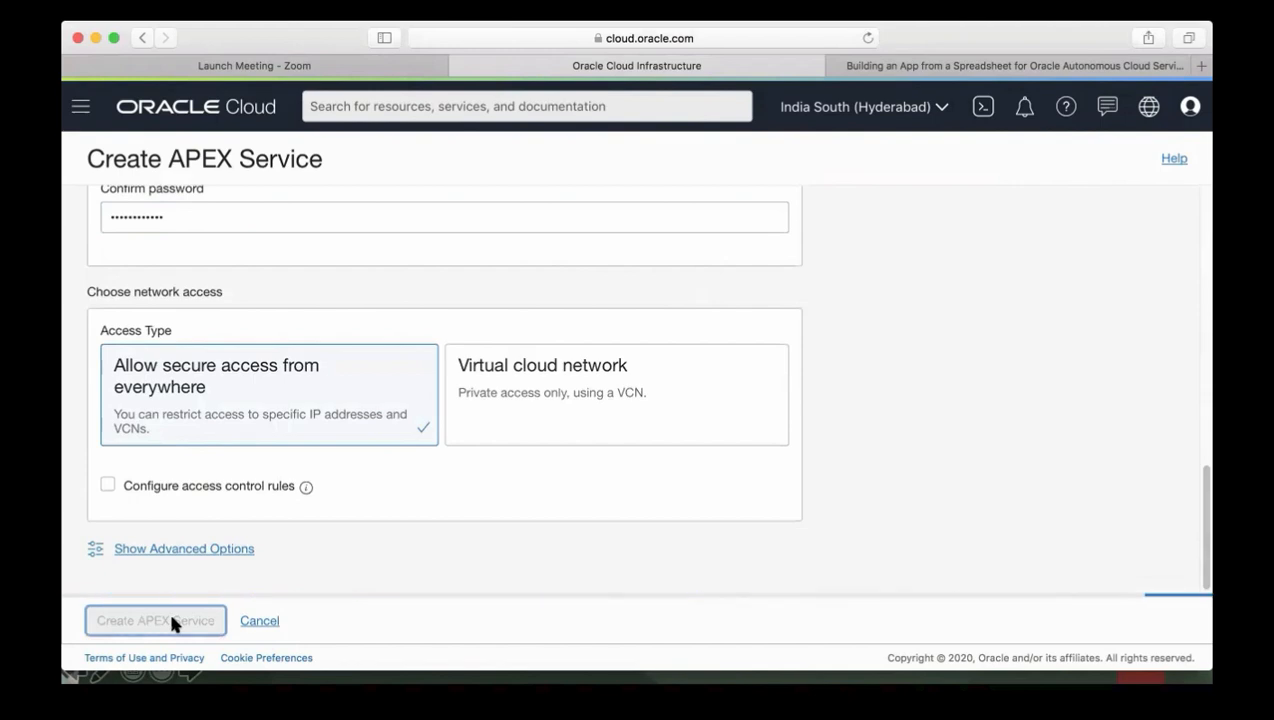
left_click(1020, 66)
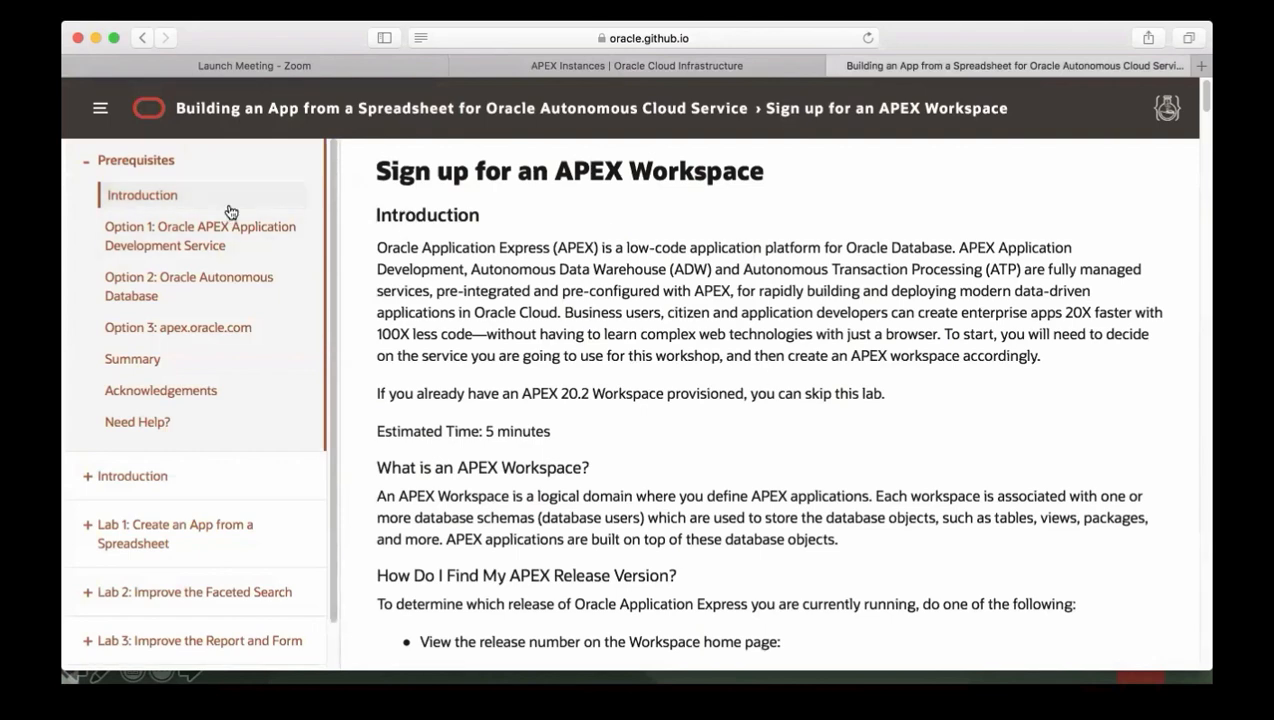
left_click(196, 242)
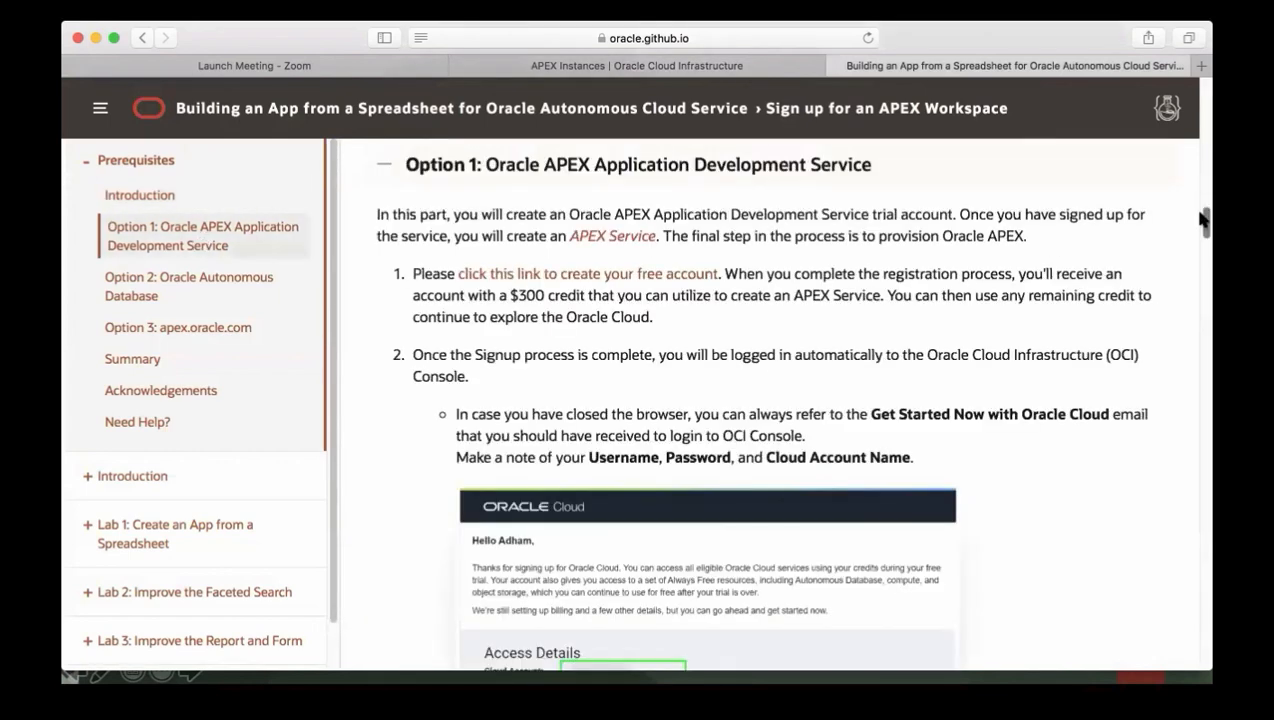
left_click_drag(1206, 220, 1204, 407)
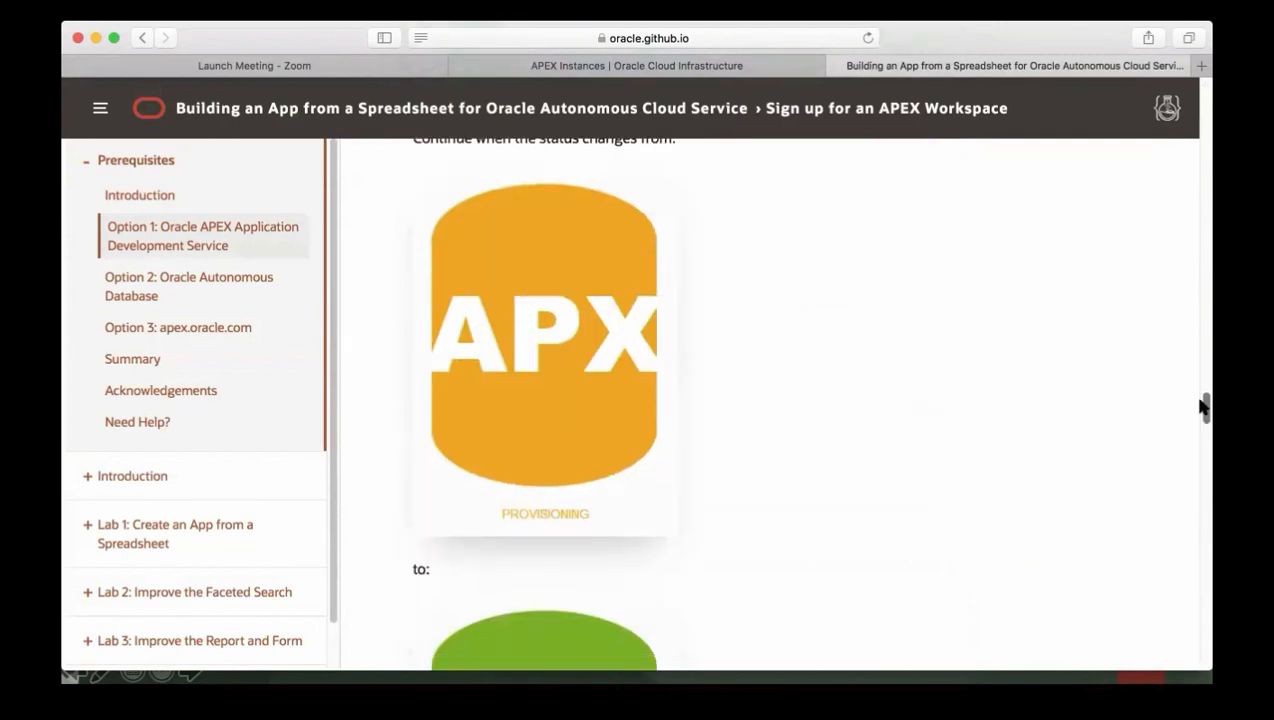
left_click_drag(1204, 407, 1203, 432)
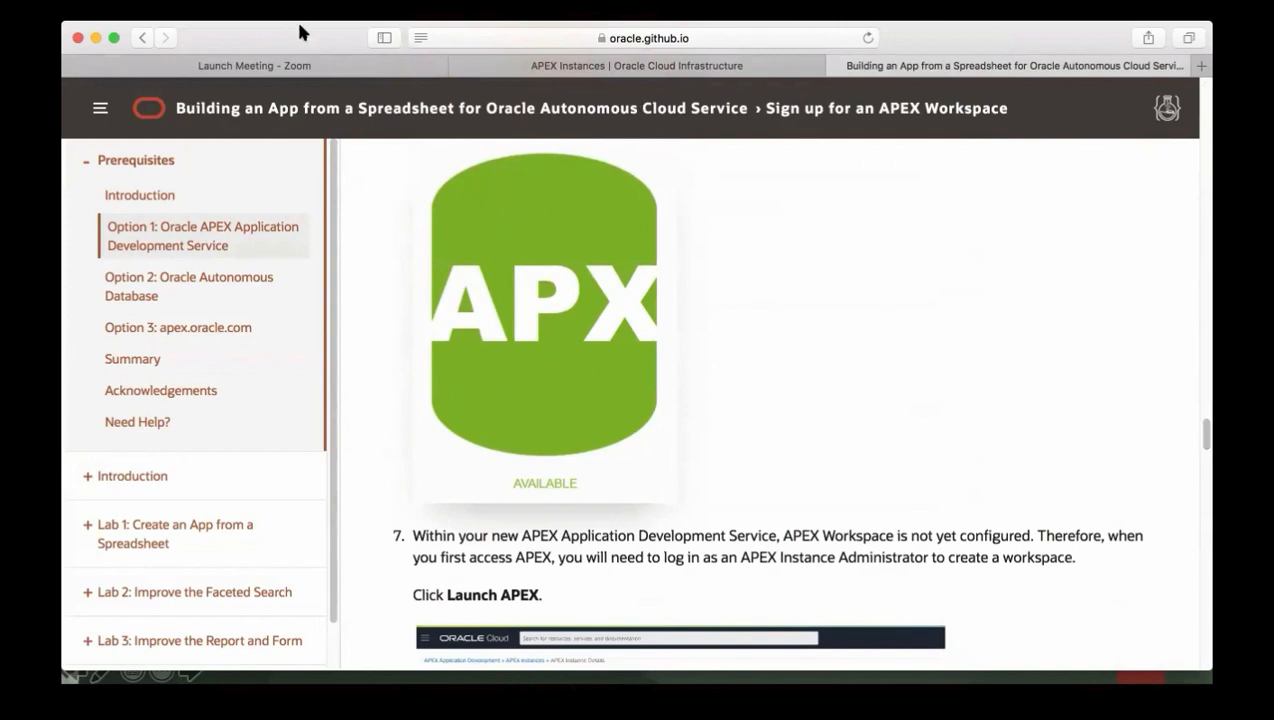
left_click(507, 70)
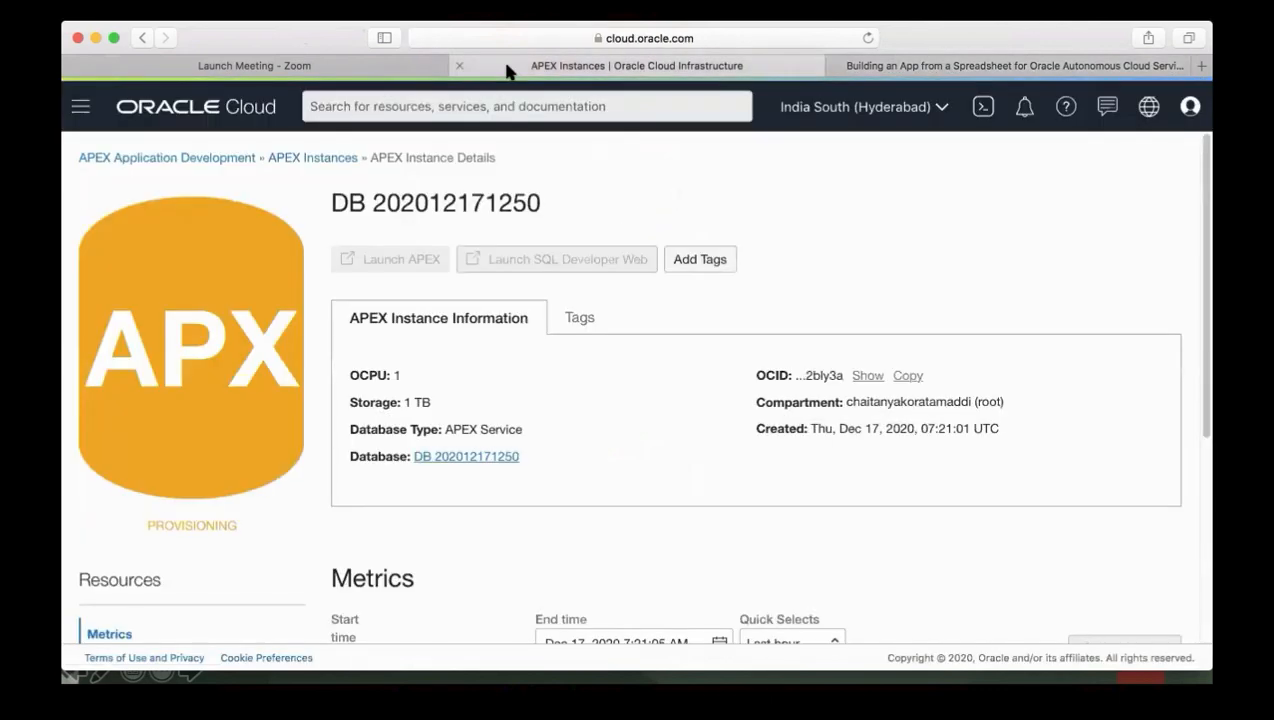
left_click(1081, 64)
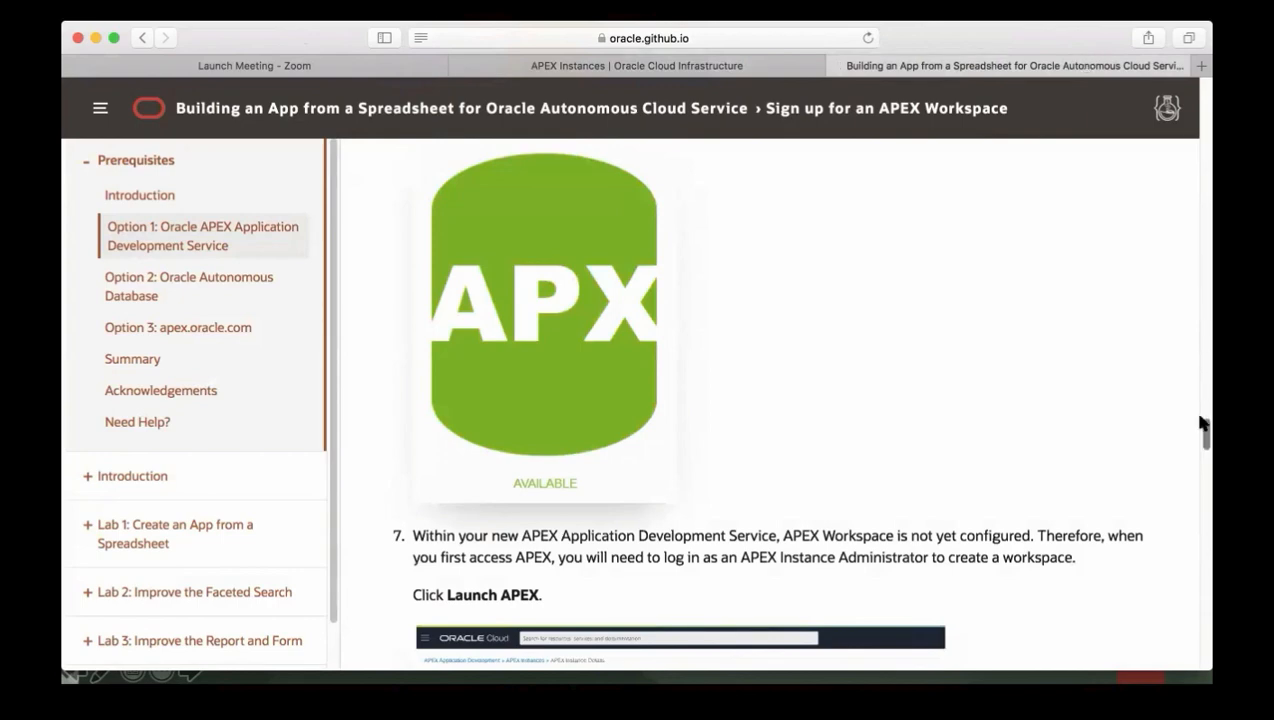
left_click_drag(1204, 432, 1199, 513)
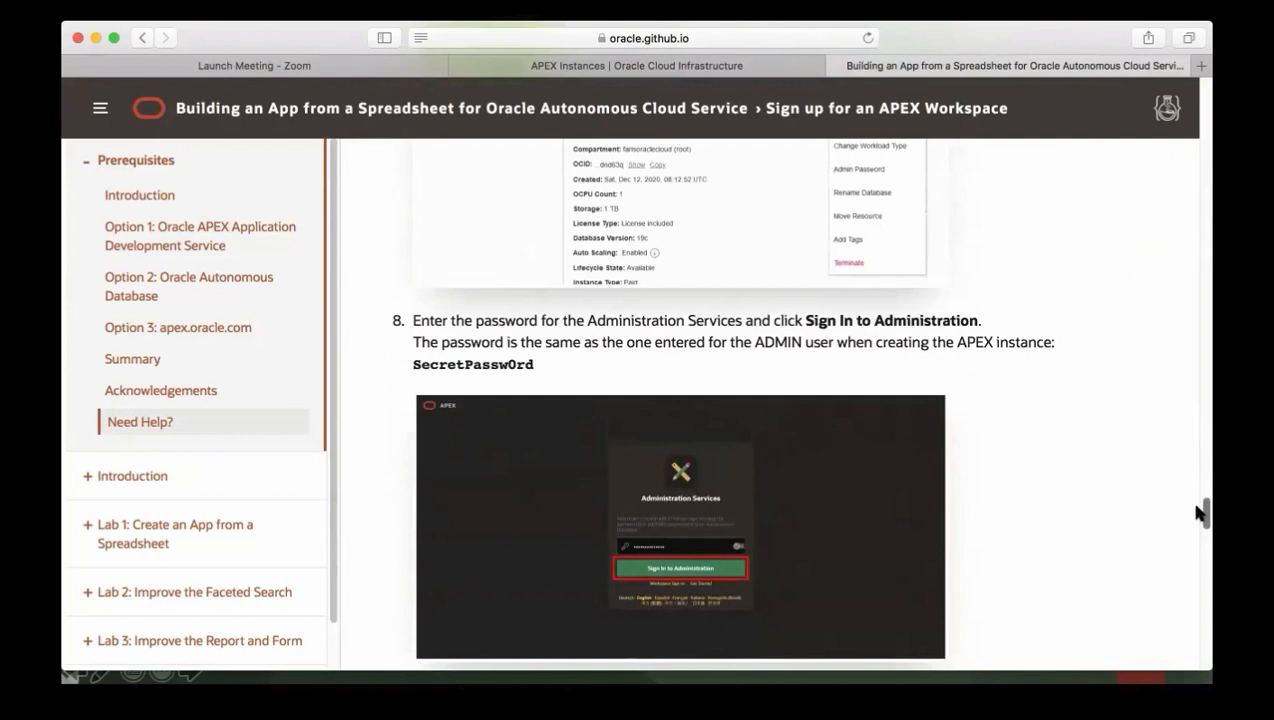
left_click_drag(1199, 513, 1199, 515)
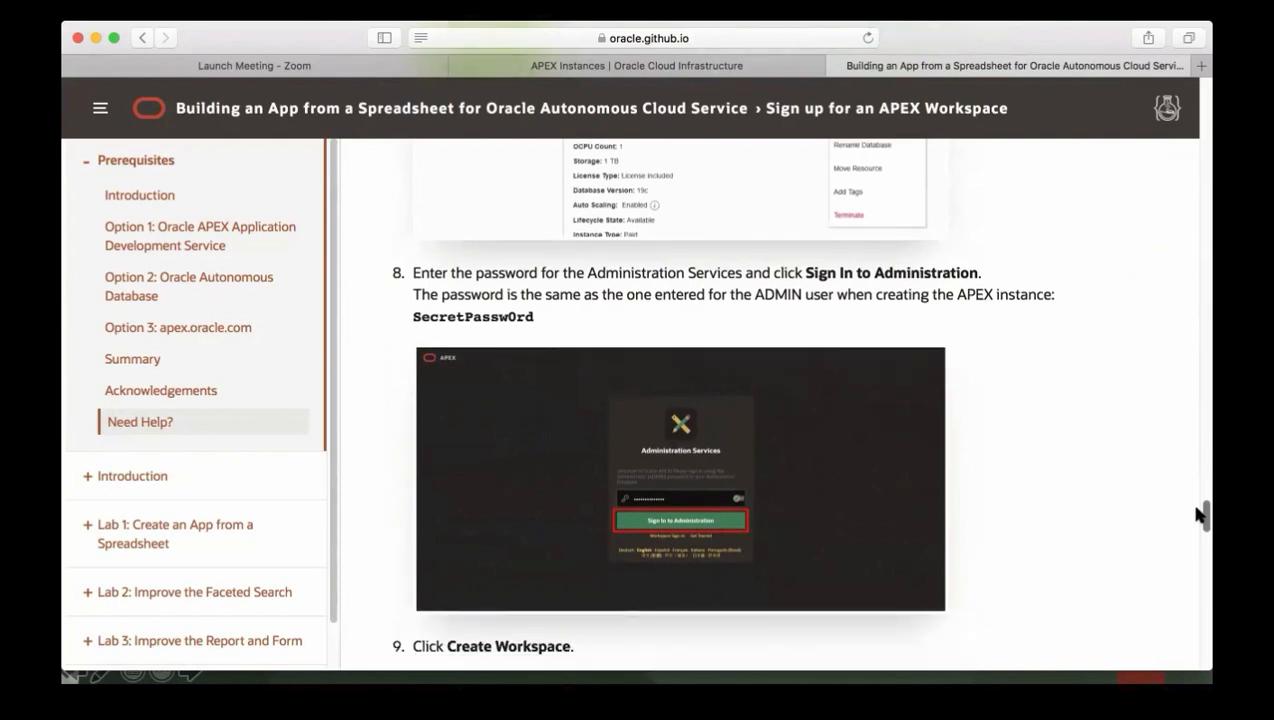
left_click(566, 66)
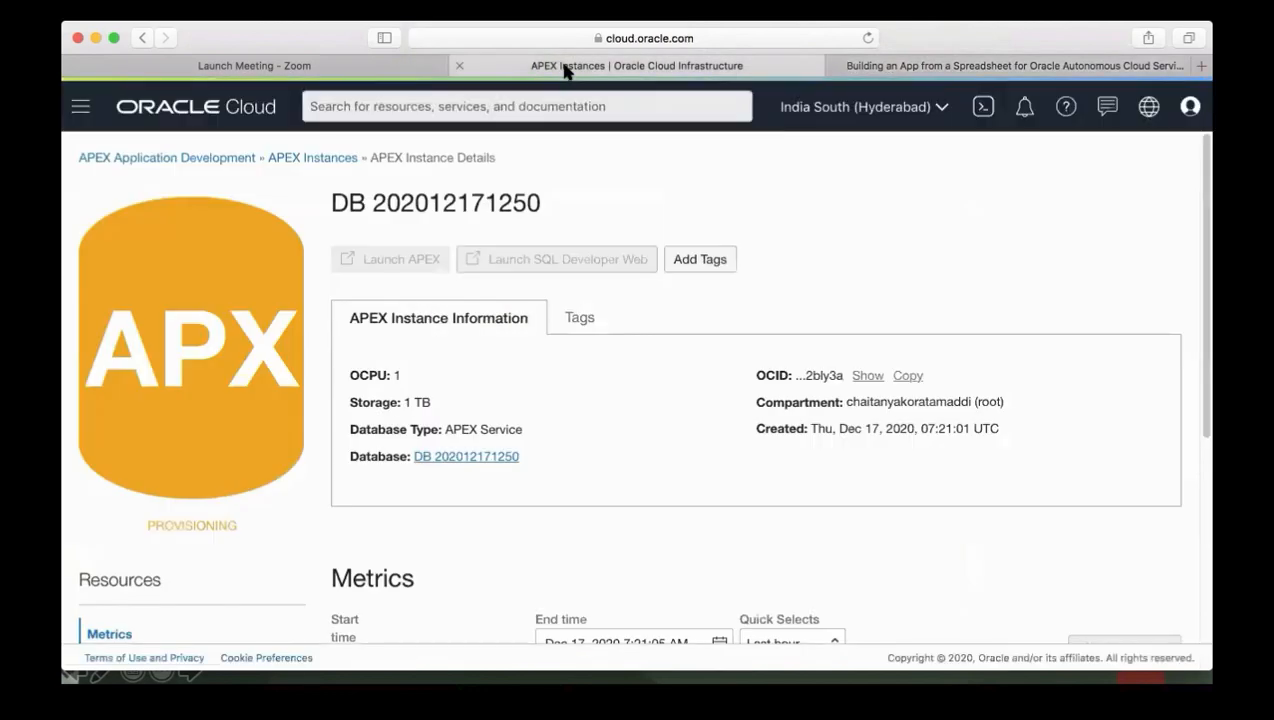
left_click(997, 70)
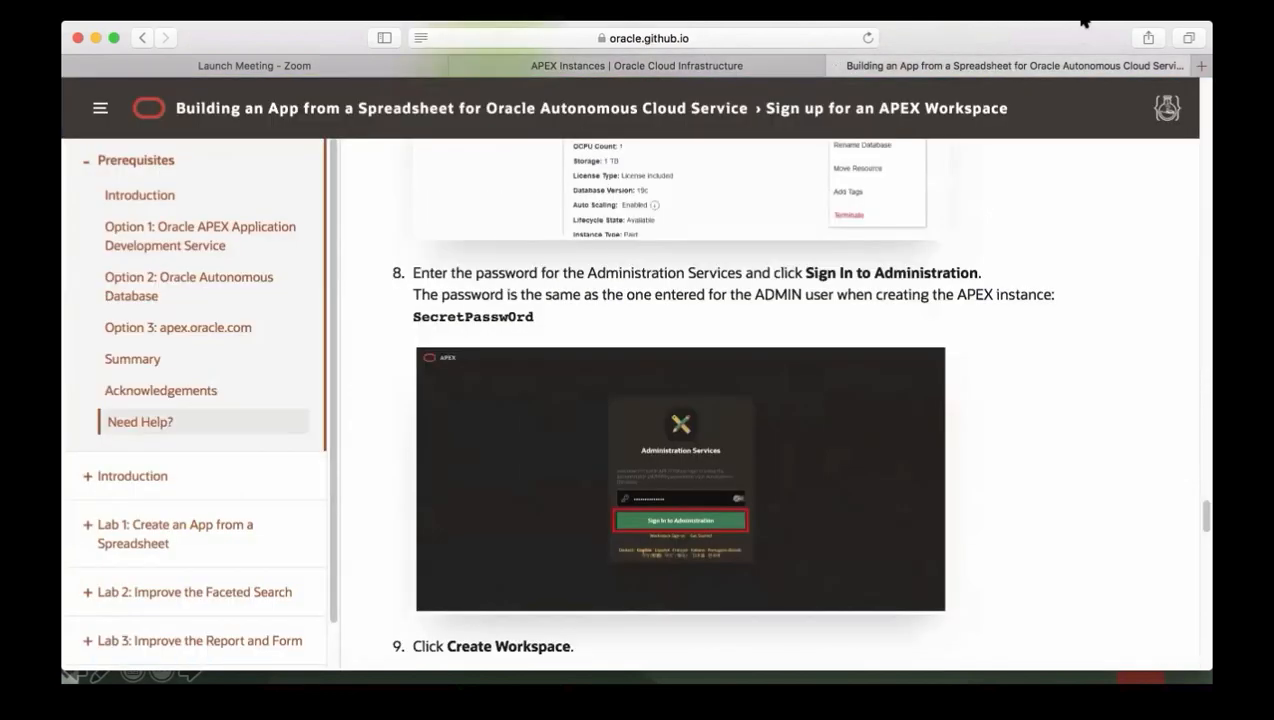
key("ctrl+shift+Tab")
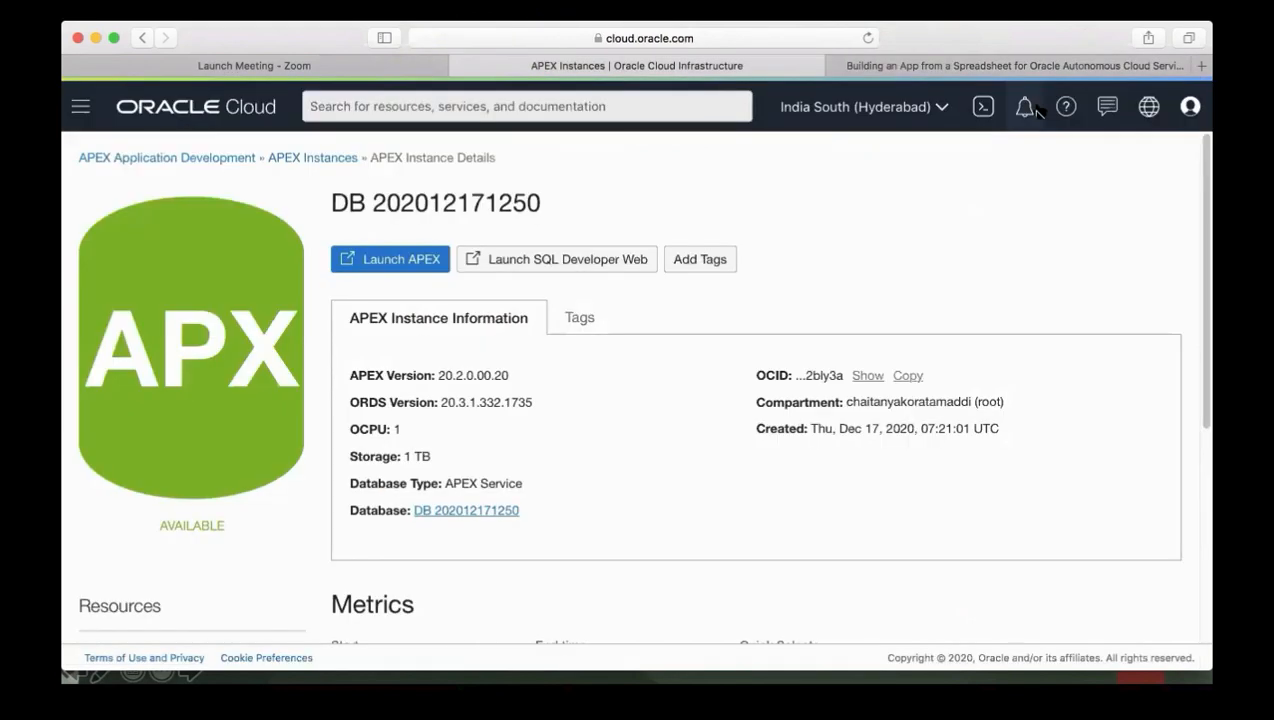
left_click(393, 262)
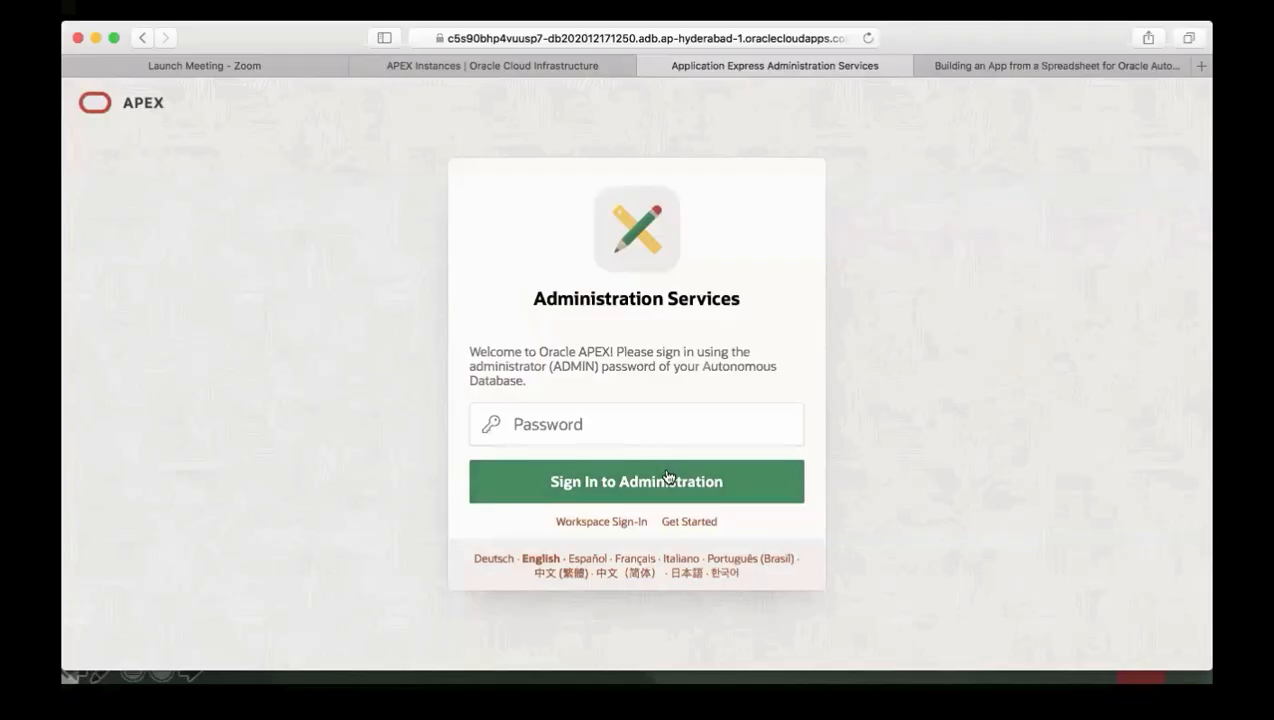
left_click(680, 416)
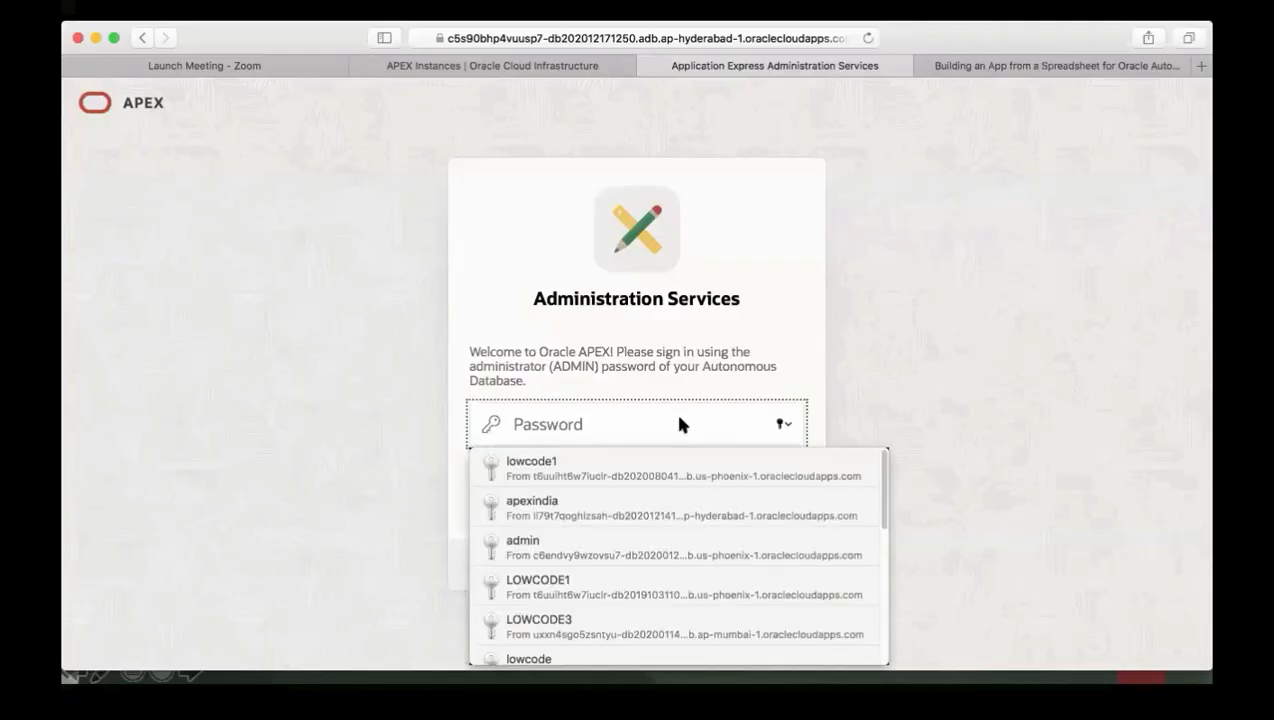
key("super+v")
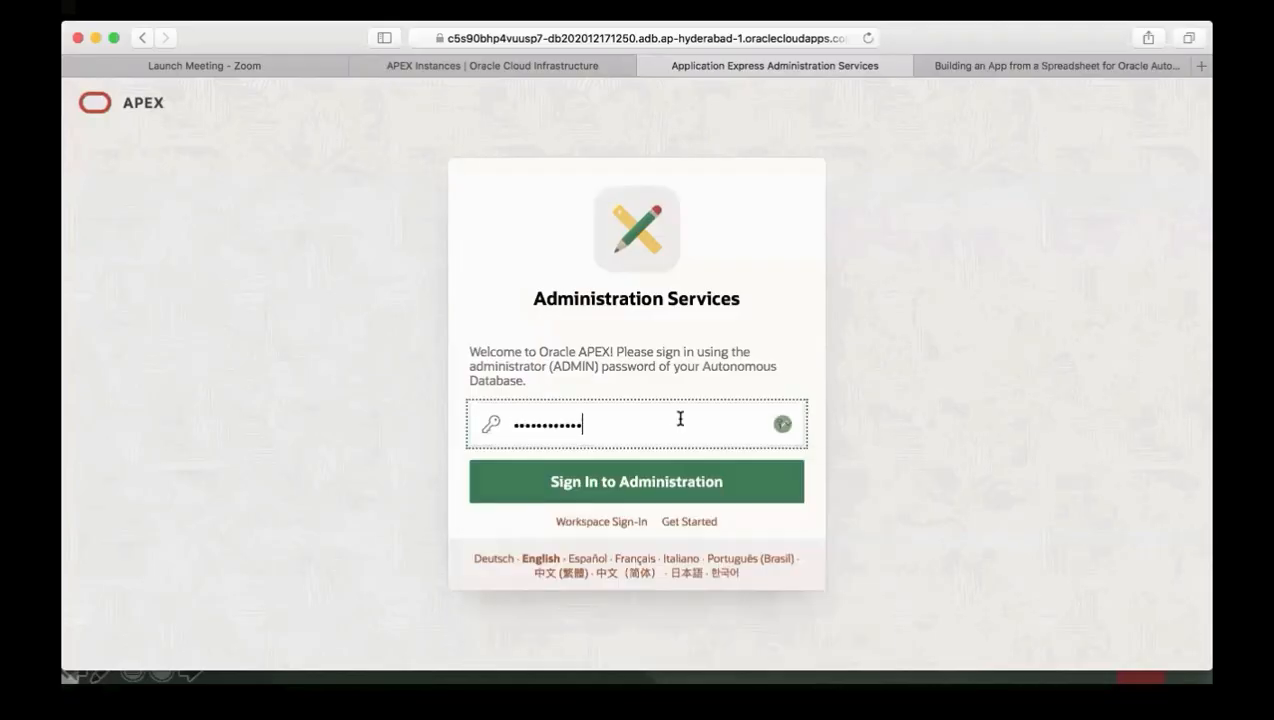
left_click(638, 485)
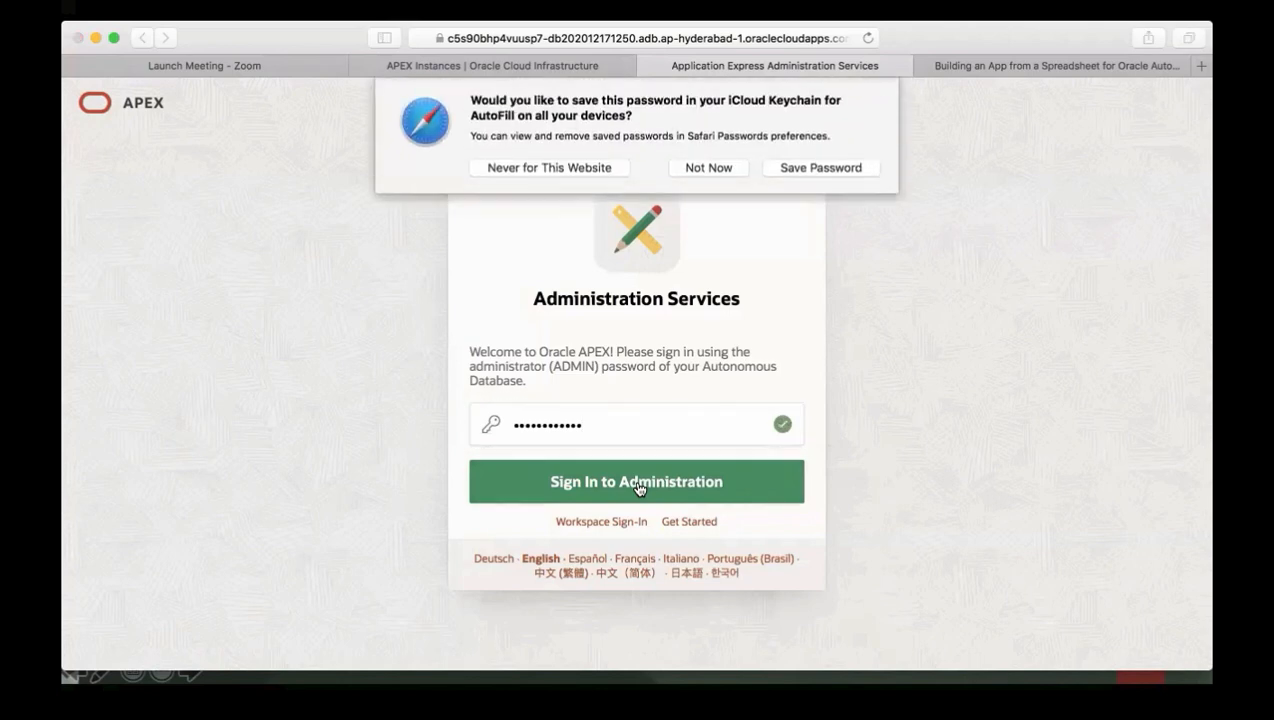
left_click(792, 176)
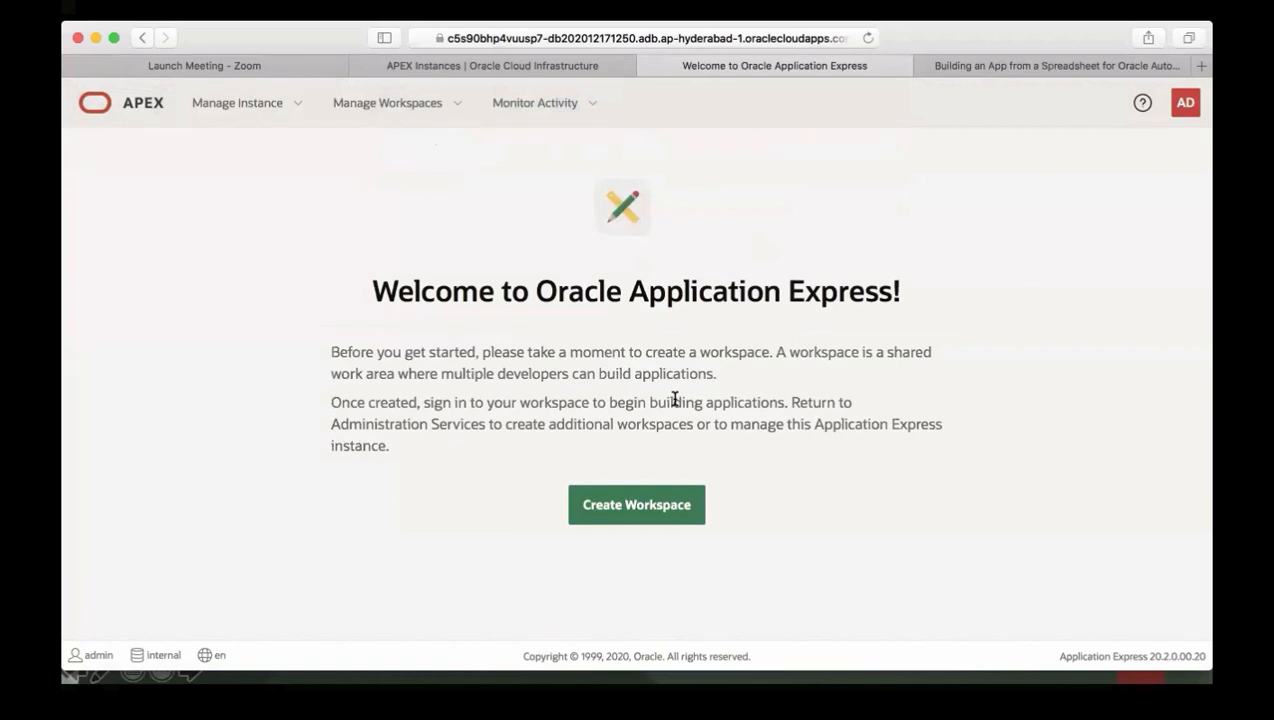
Step: Create workspace LOWCODE1 with database user LOWCODE1 and the pasted password
left_click(653, 524)
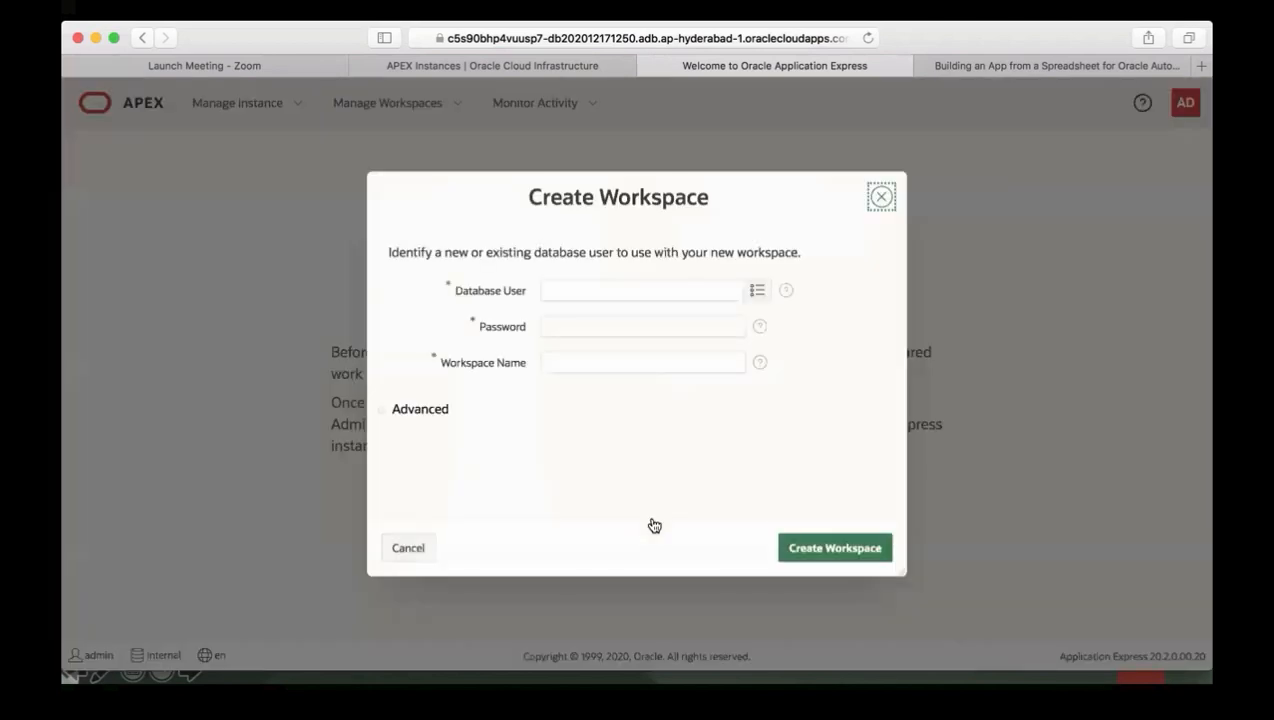
left_click(662, 293)
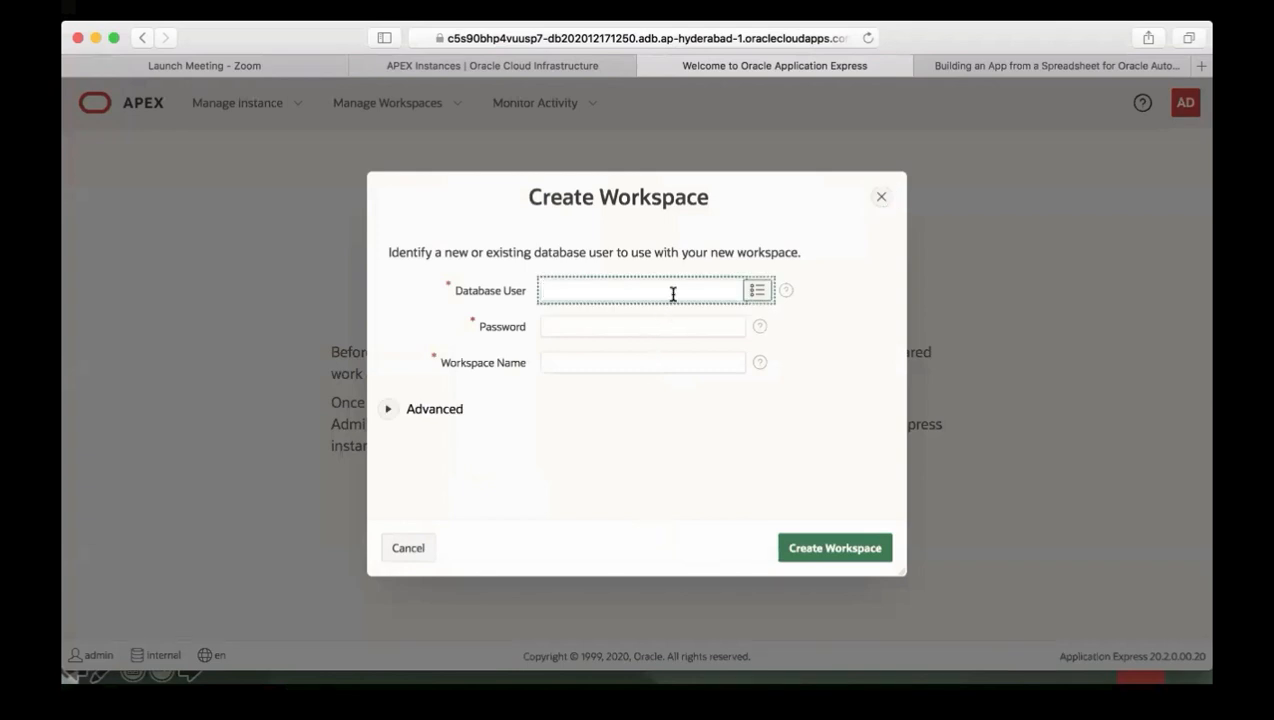
type("LOWCODE1")
left_click(661, 320)
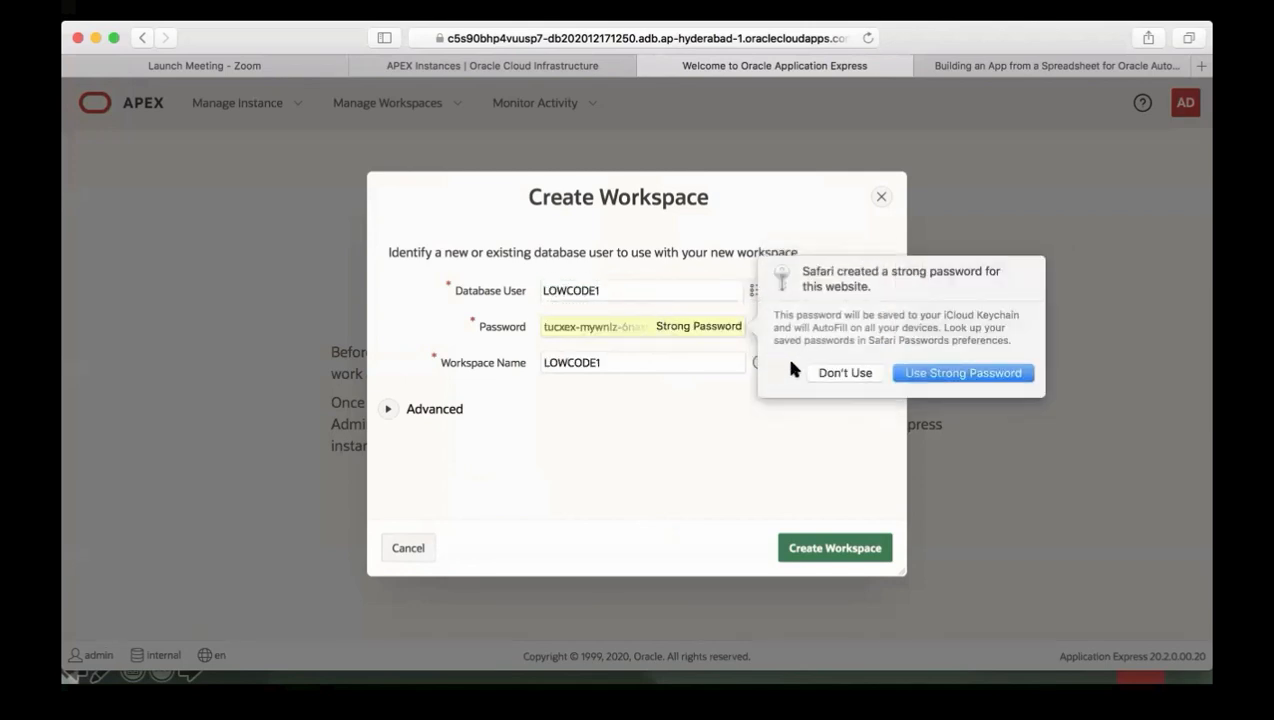
left_click(820, 372)
key("super+v")
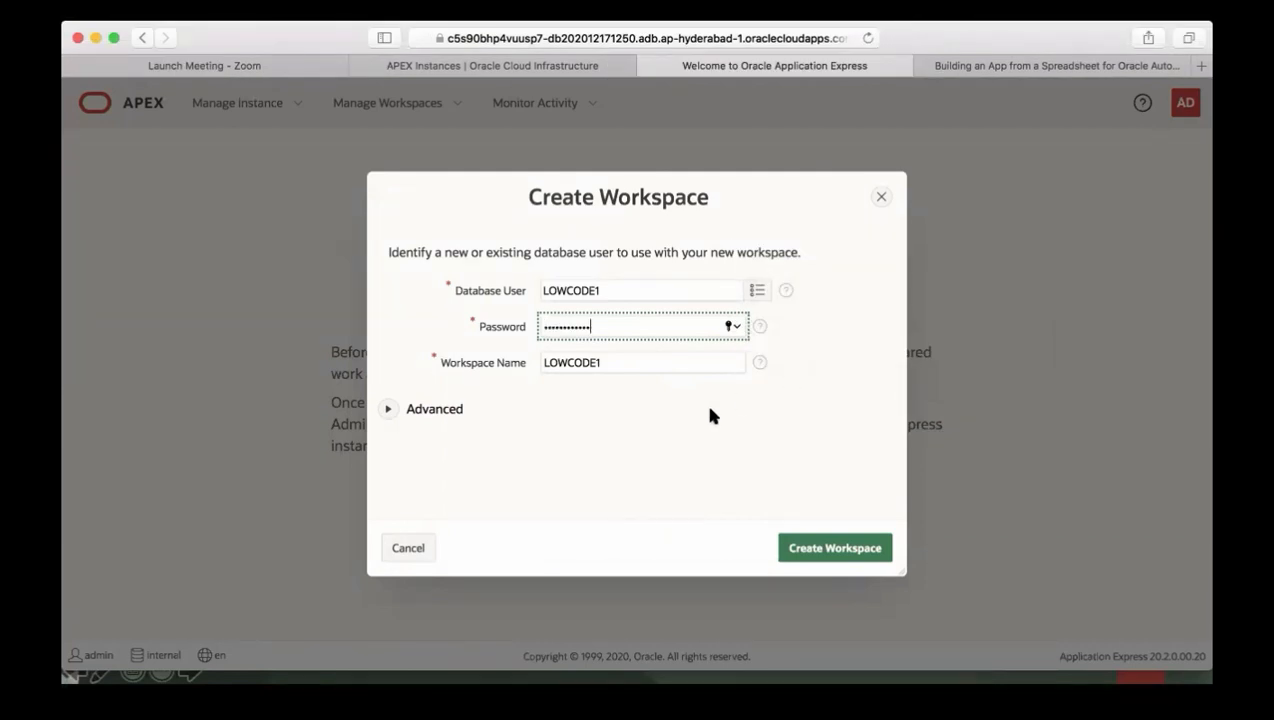
left_click(862, 549)
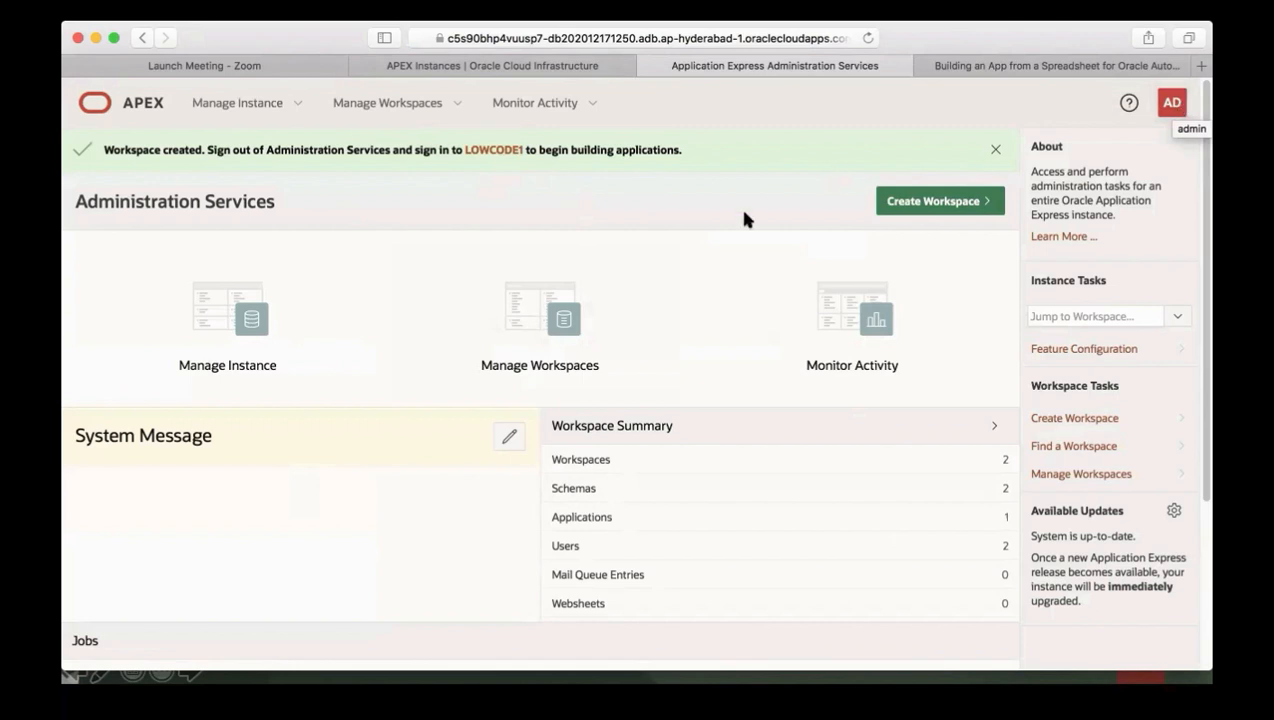
Step: Sign in to workspace LOWCODE1 as user LOWCODE1 and save the password in the browser
left_click(494, 150)
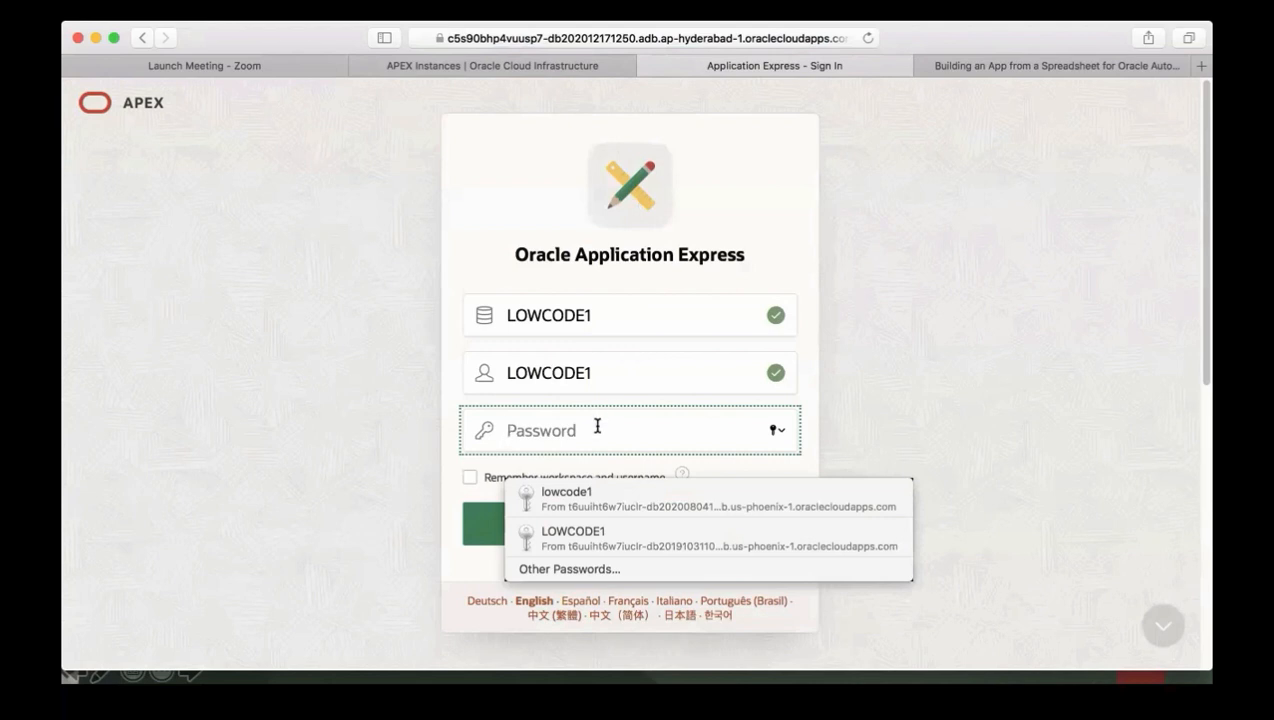
key("super+v")
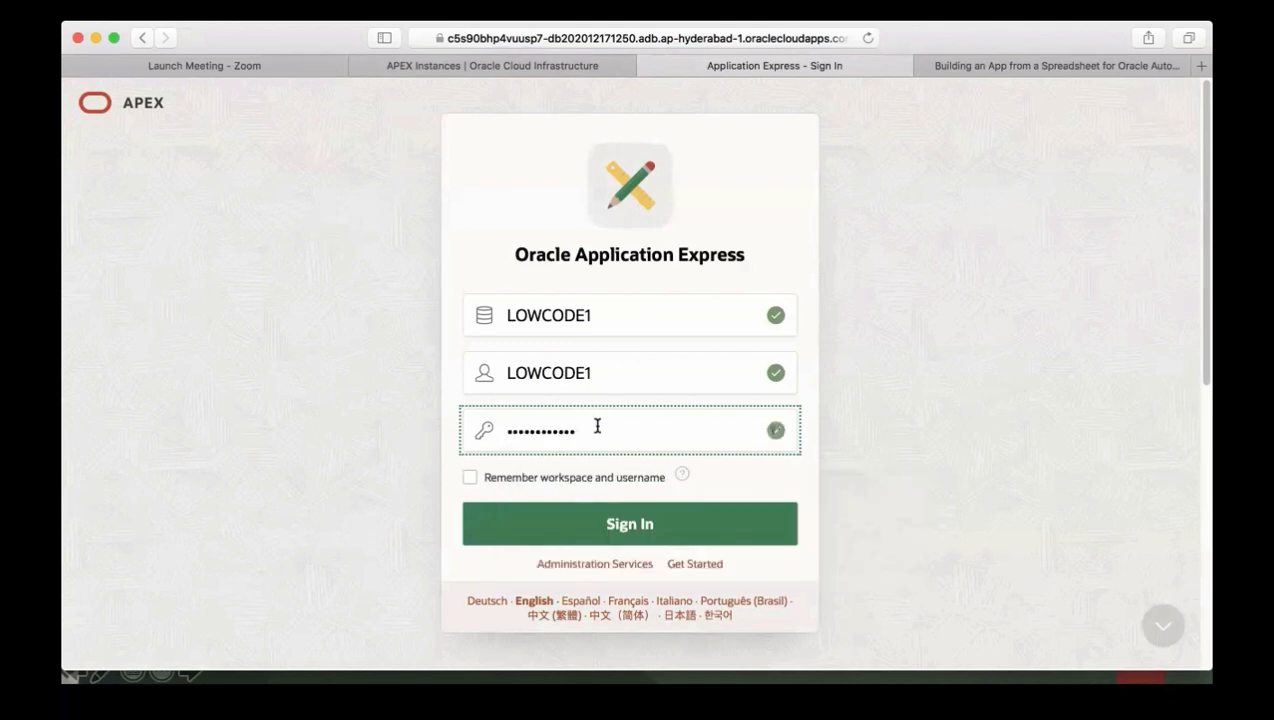
left_click(589, 525)
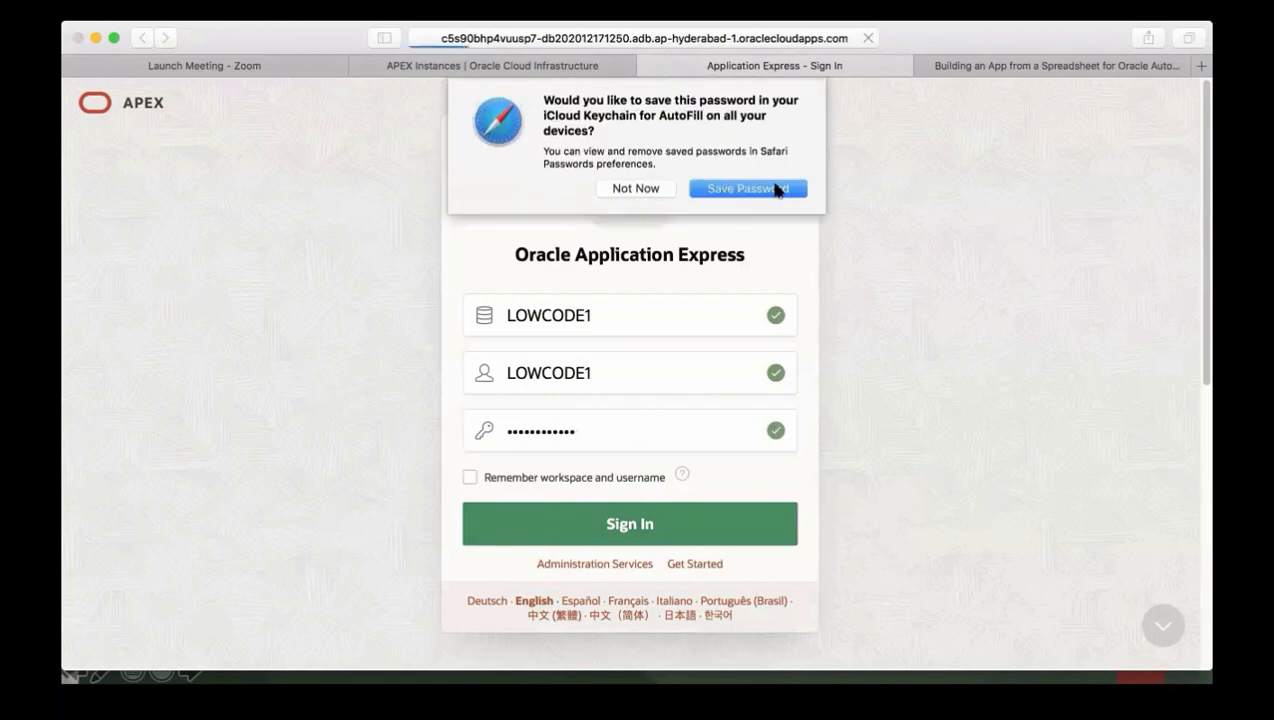
left_click(776, 189)
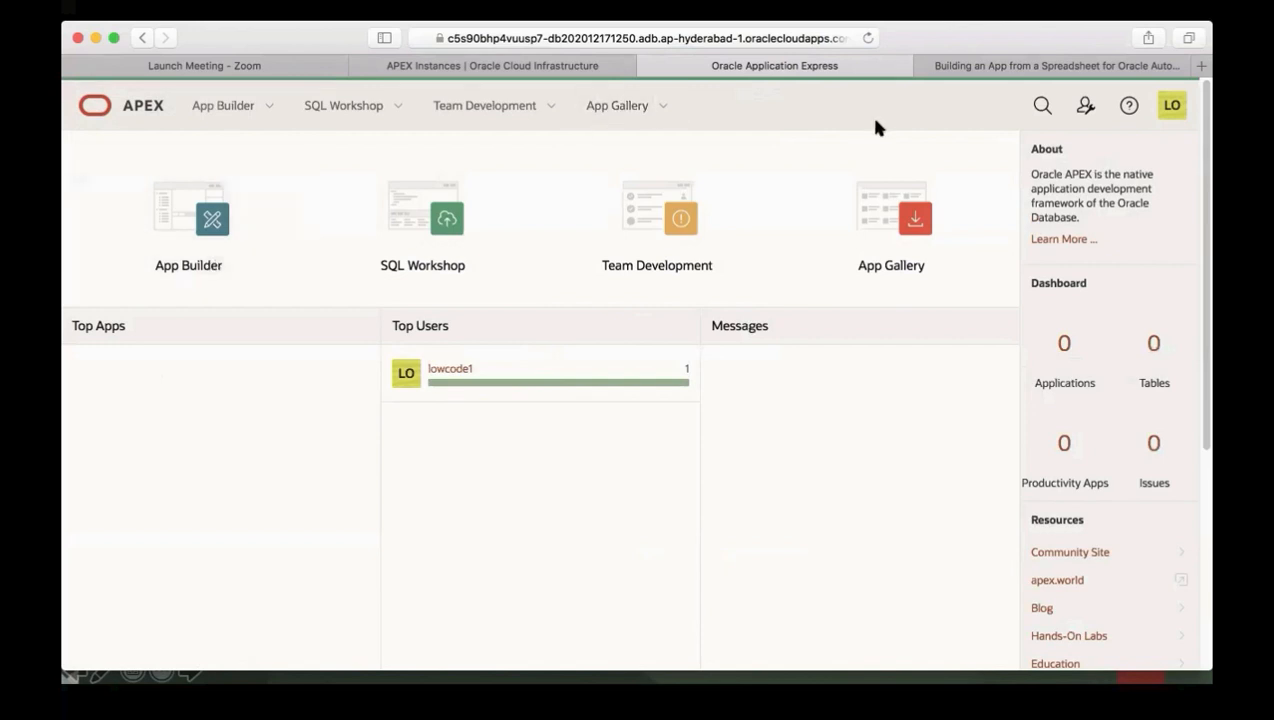
Step: In the workshop guide, open Lab 1's STEP 1: Loading project and tasks data
left_click(1003, 68)
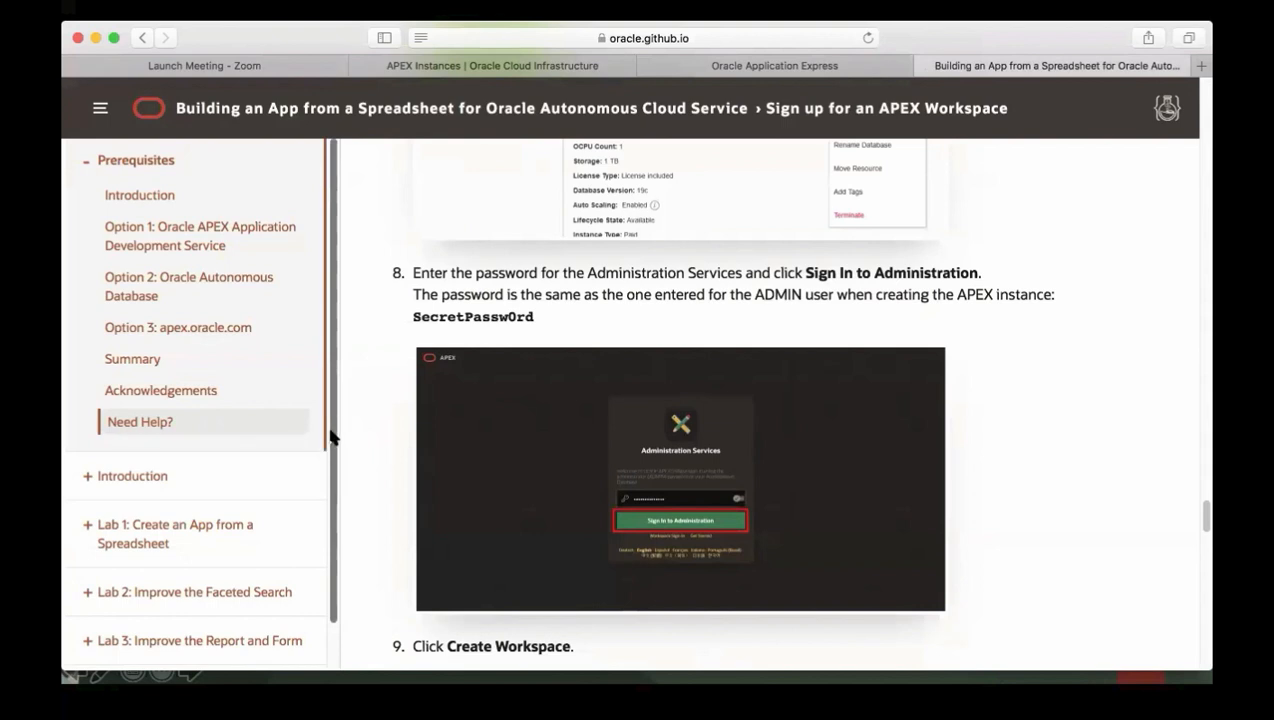
scroll(334, 490, "down", 1)
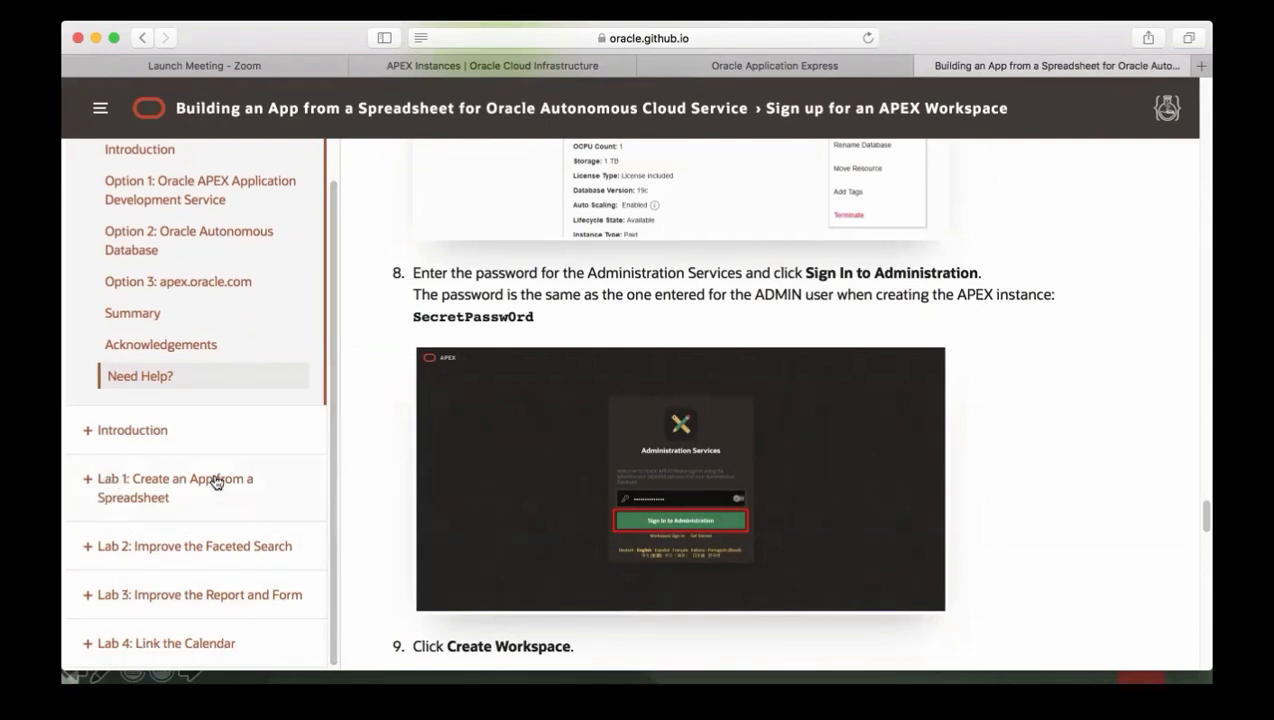
left_click(87, 481)
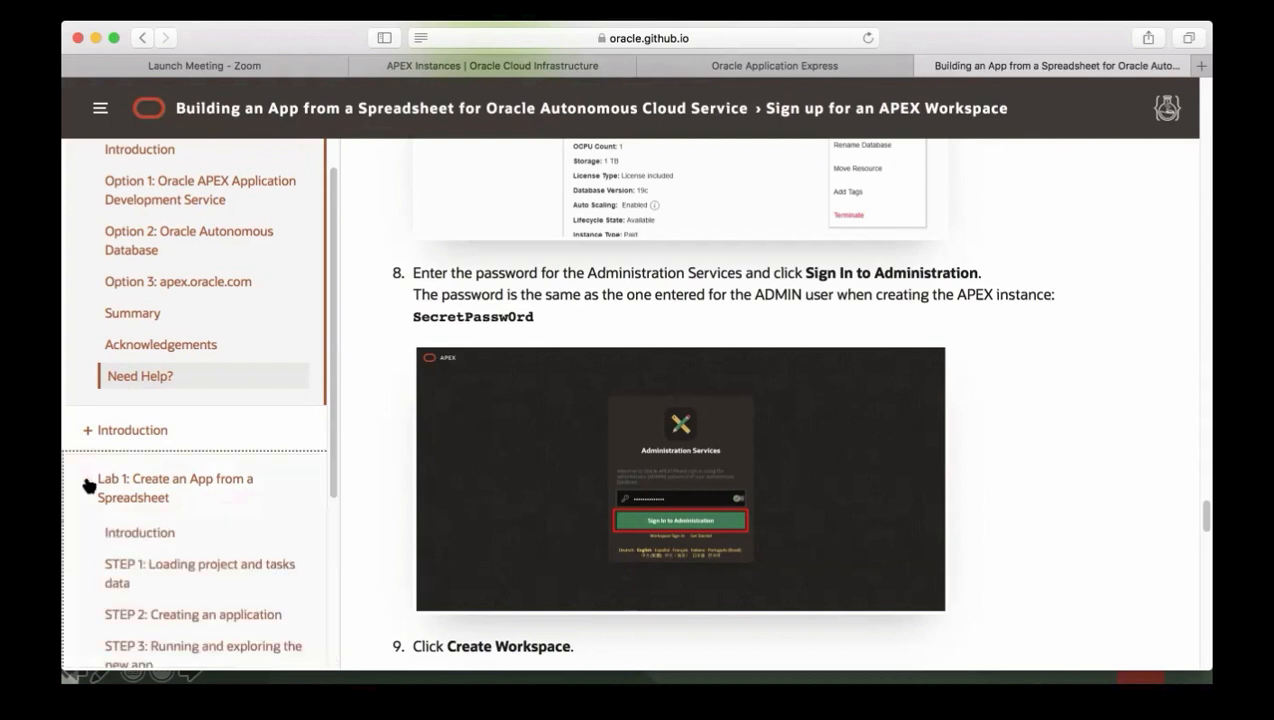
left_click_drag(330, 430, 333, 503)
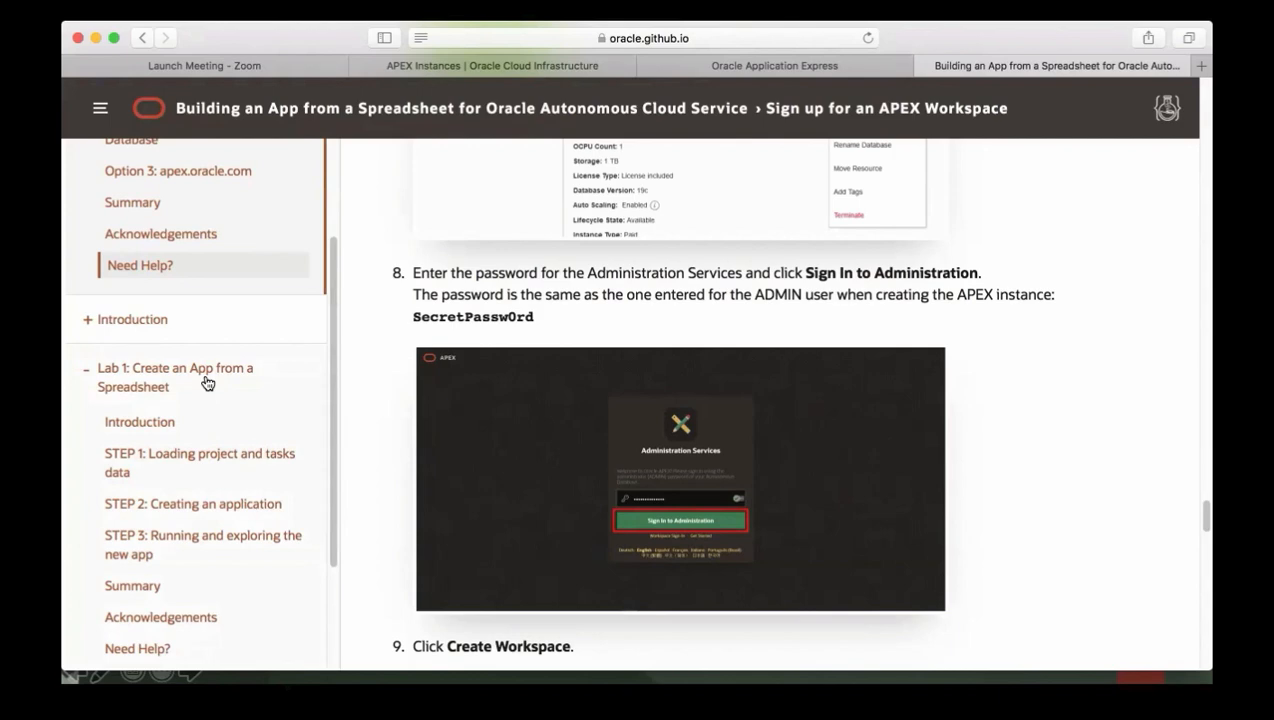
left_click(210, 460)
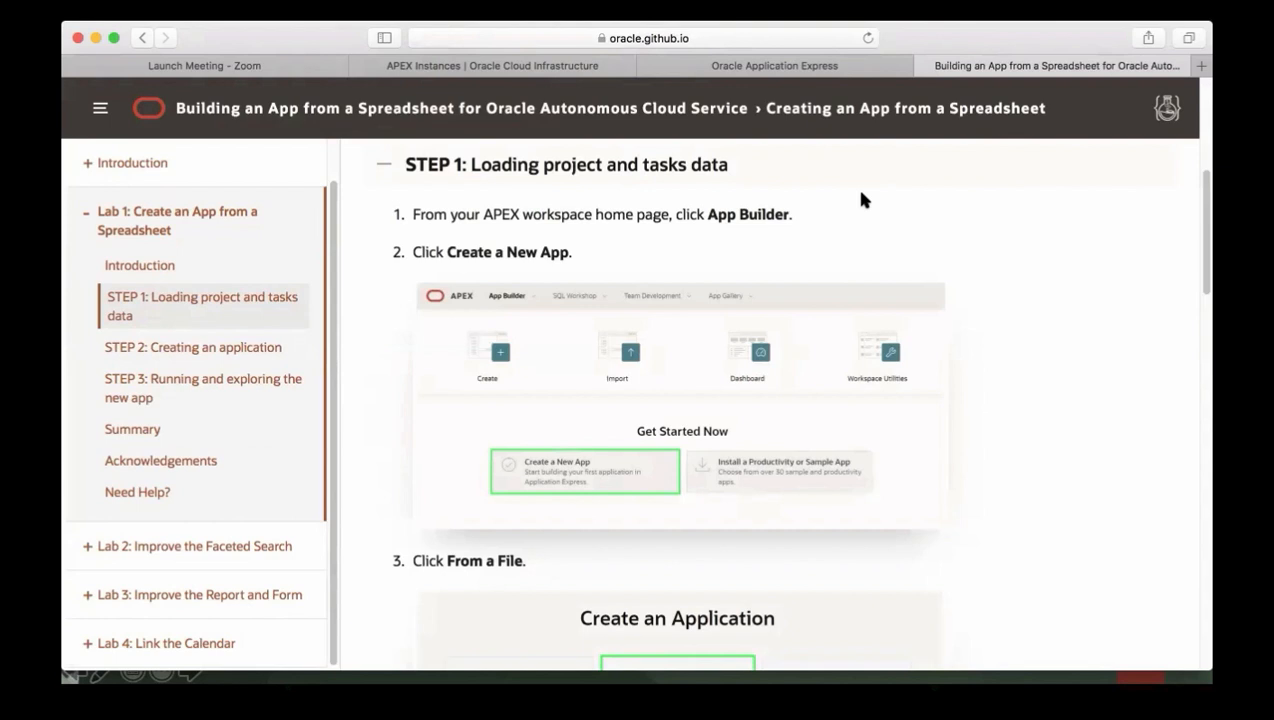
Step: In App Builder, start a new app built From a File
left_click(777, 72)
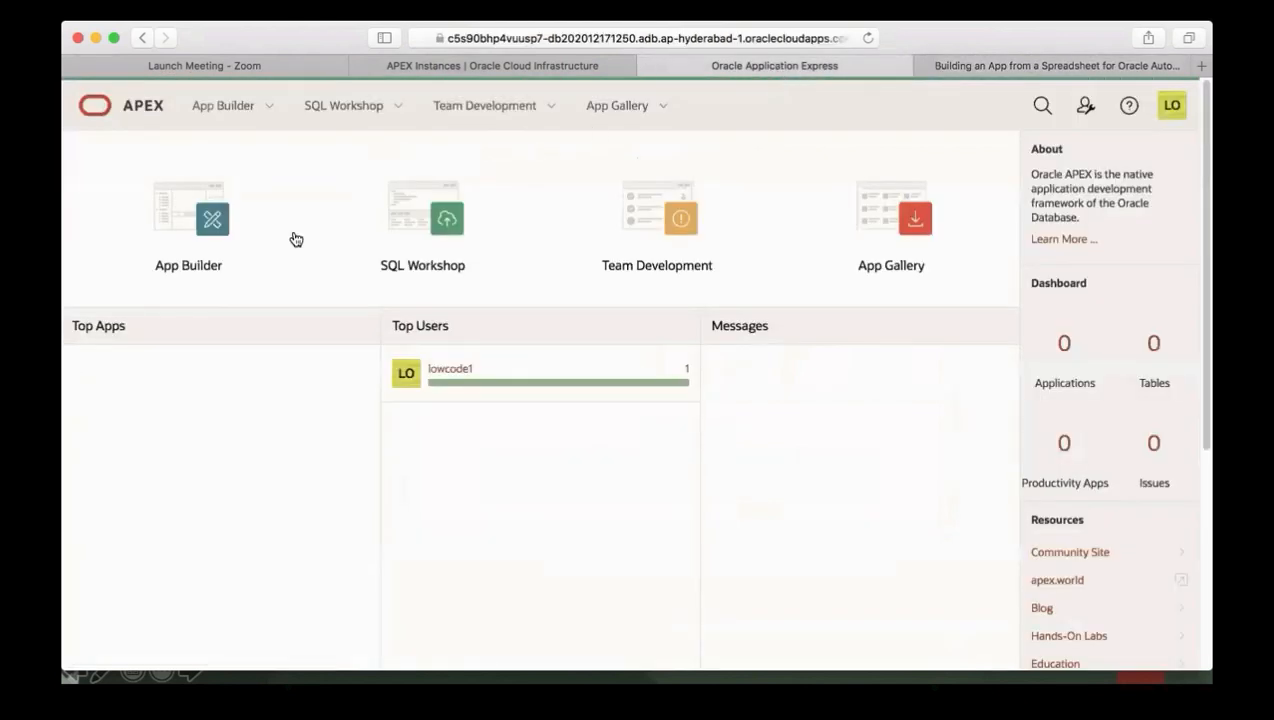
left_click(190, 252)
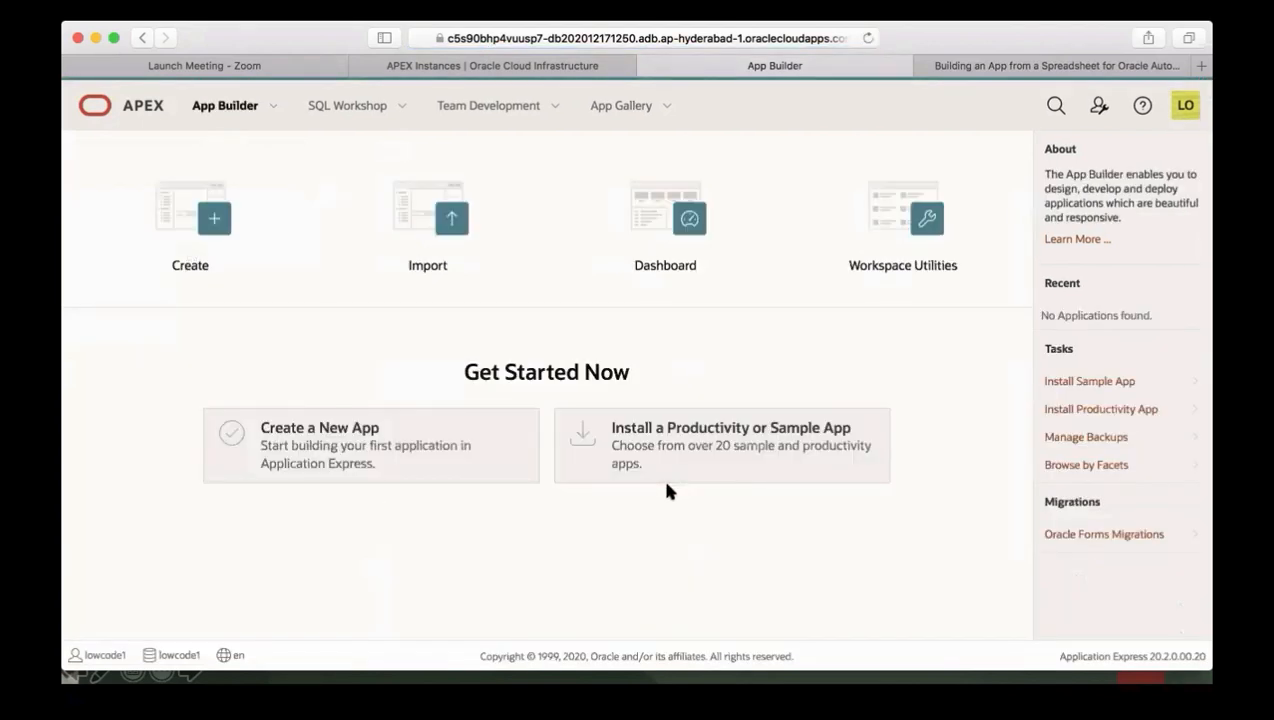
left_click(439, 449)
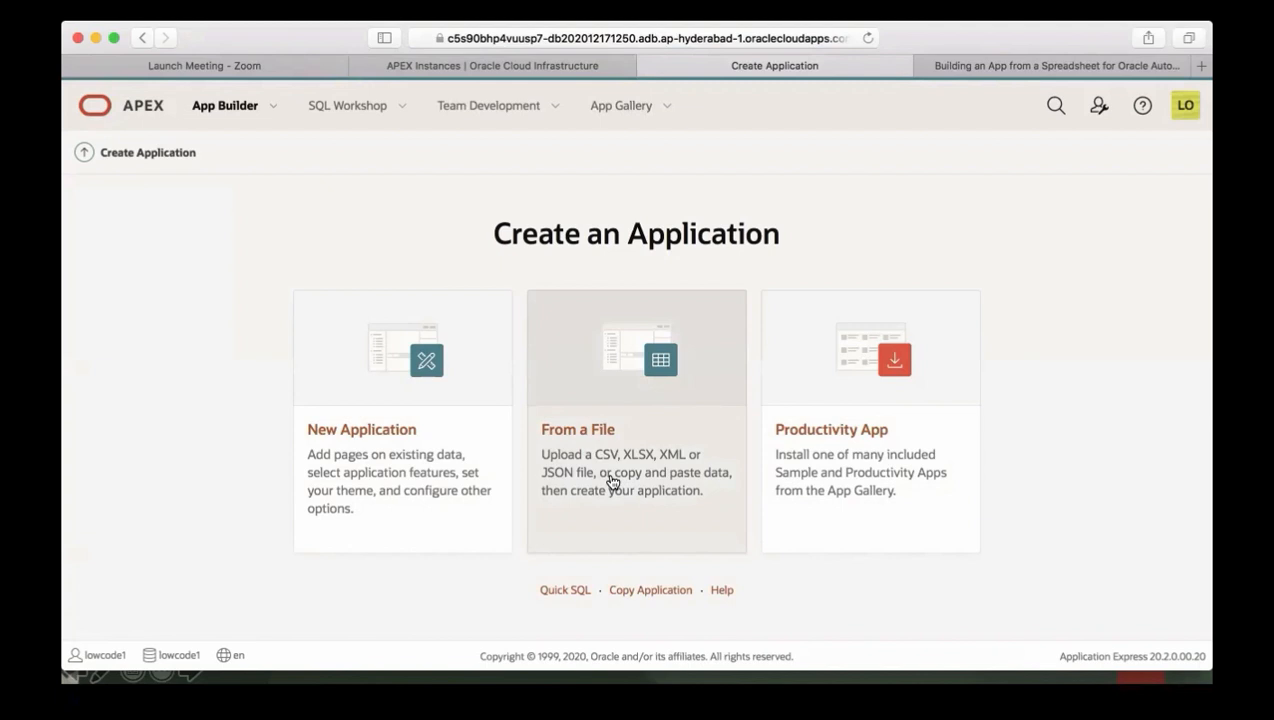
left_click(613, 482)
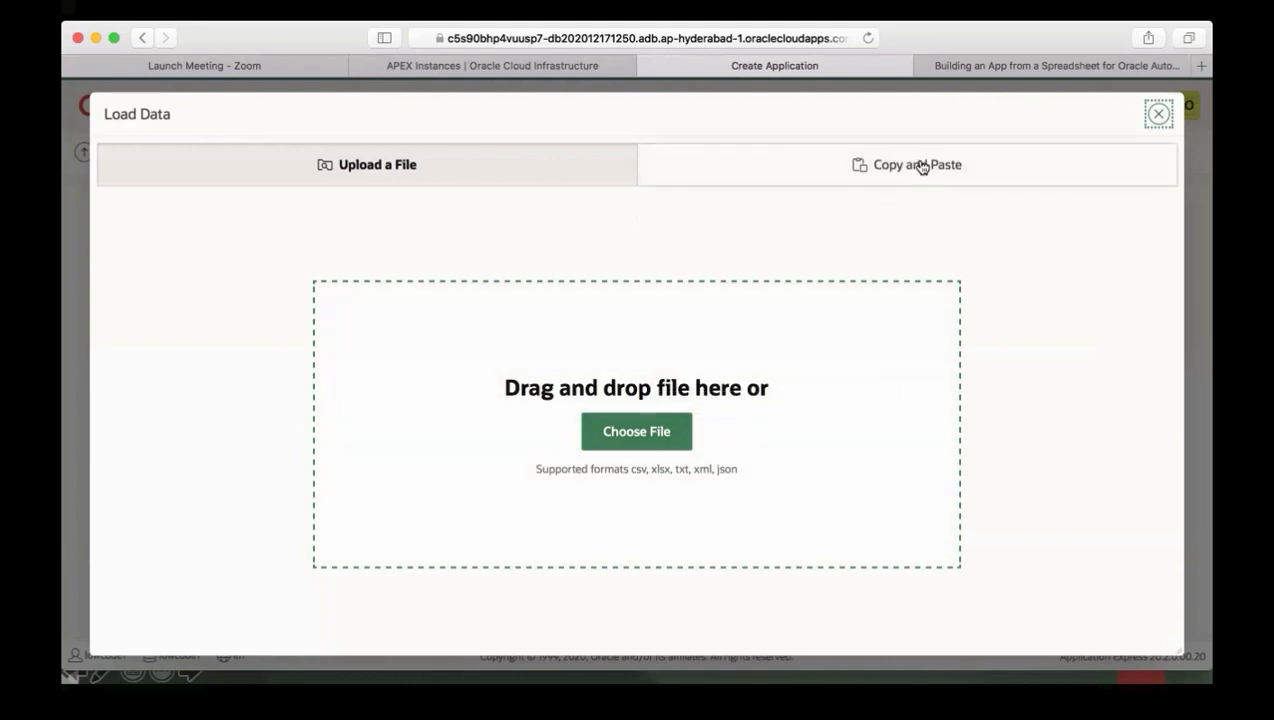
Step: Paste the Project and Tasks sample data set and continue to the load settings
left_click(921, 167)
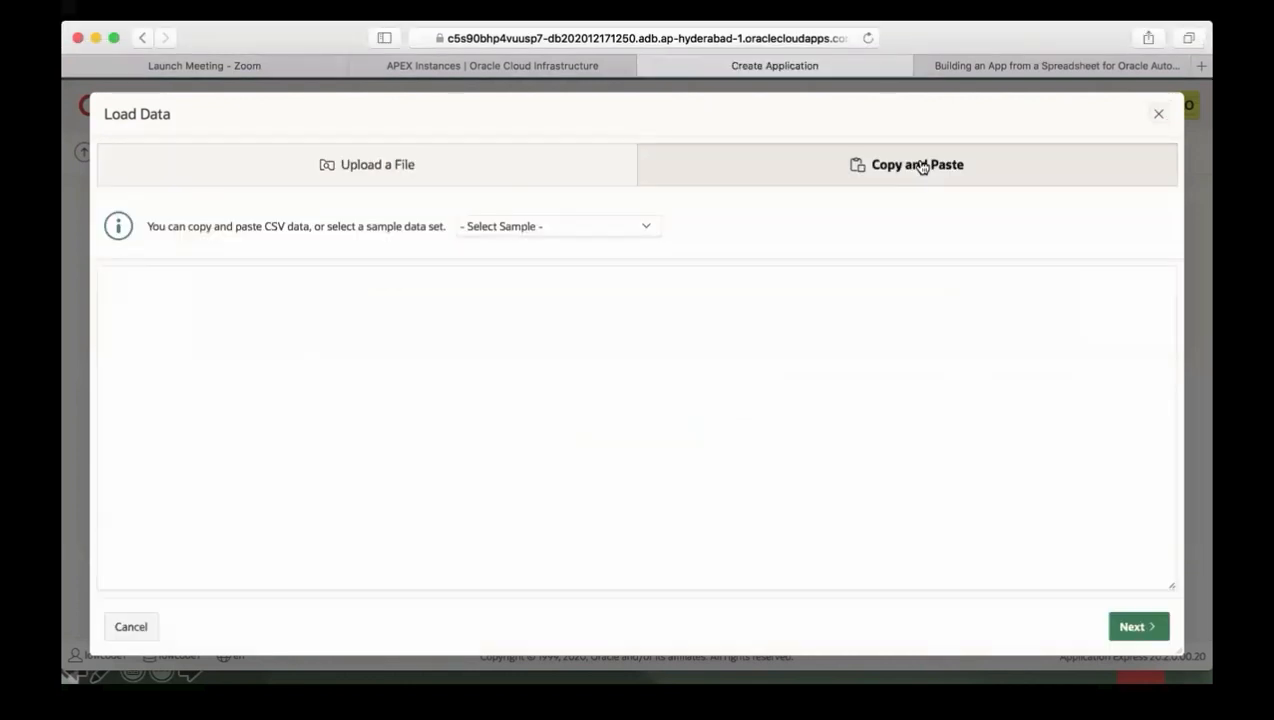
left_click(643, 230)
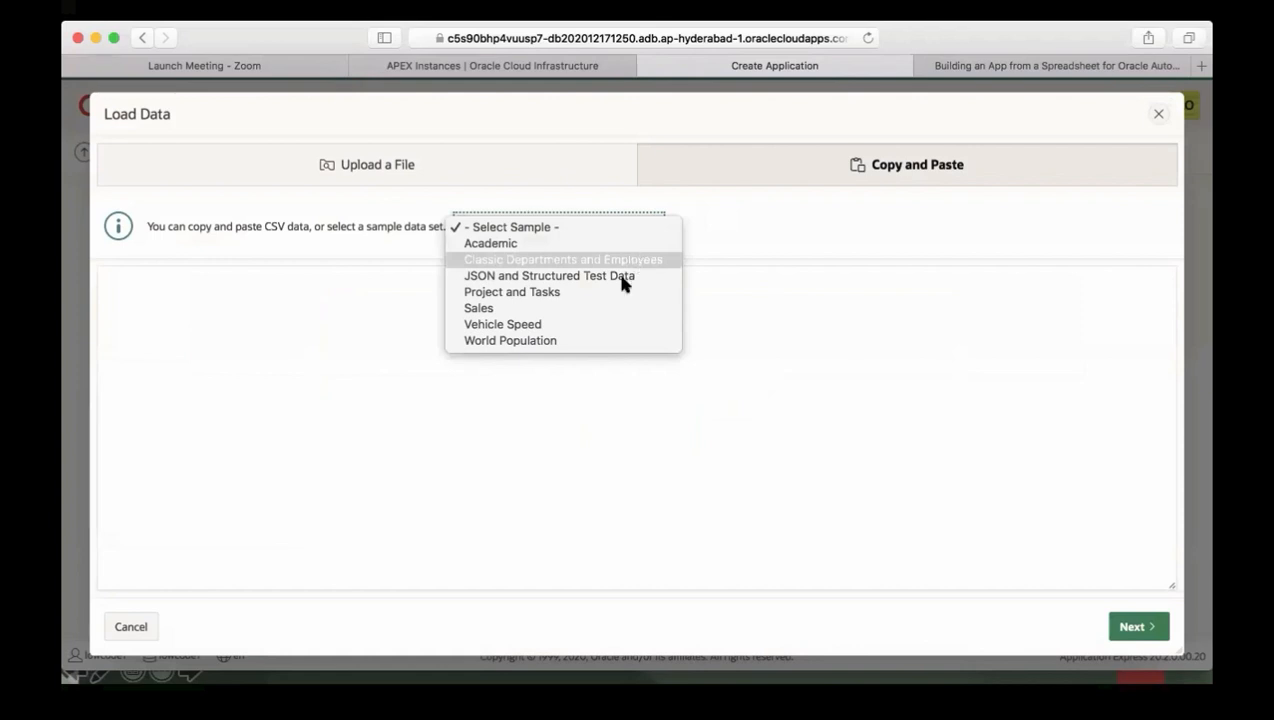
left_click(614, 297)
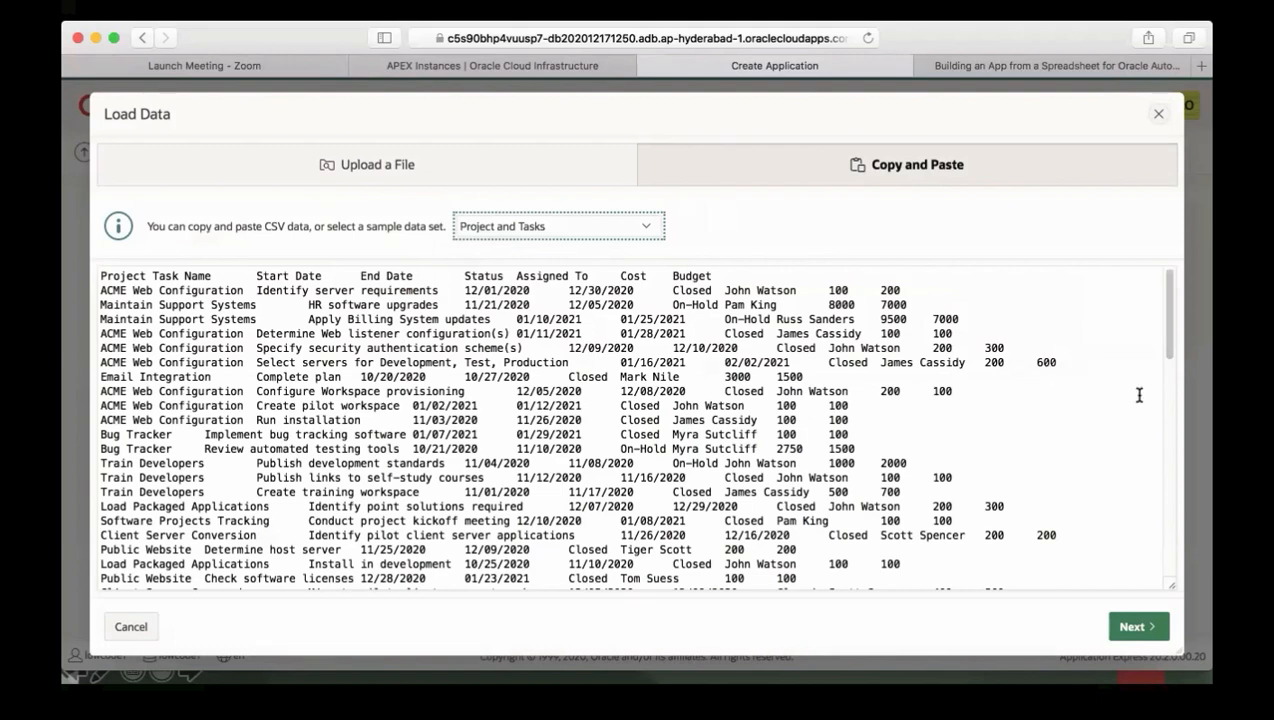
left_click_drag(1168, 340, 1170, 580)
left_click(1137, 630)
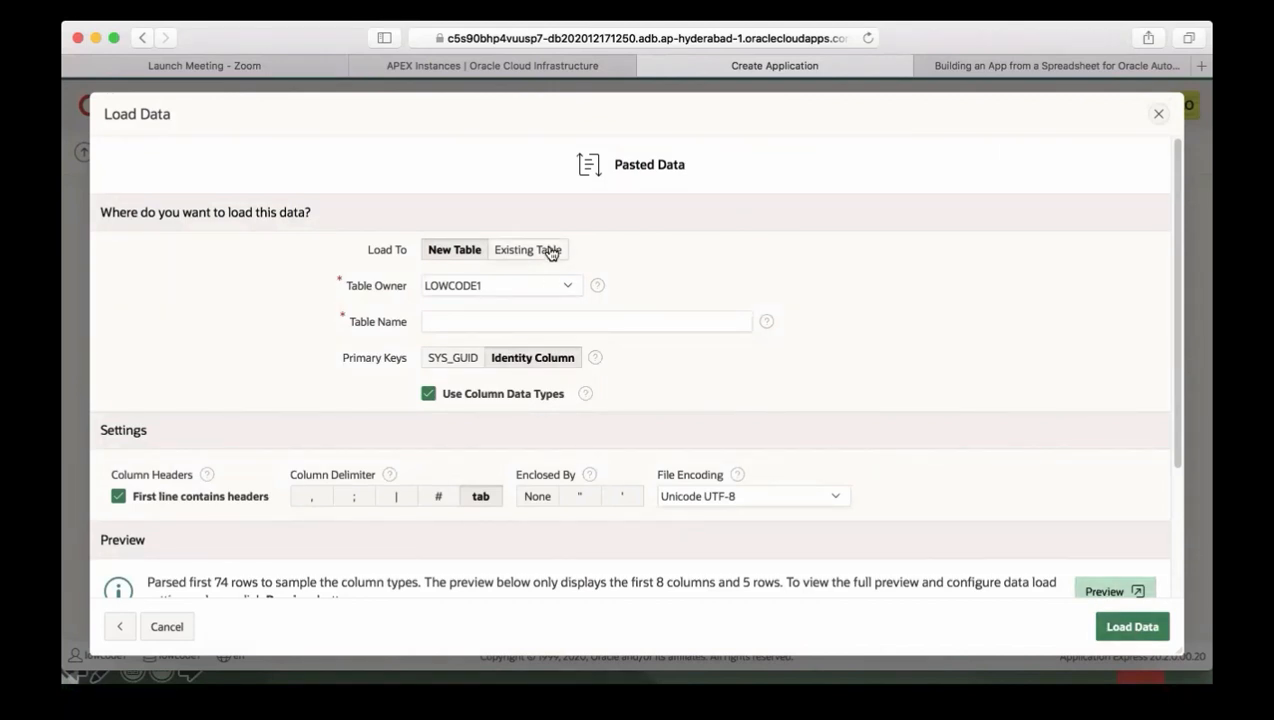
Step: Name the new table PROJECT_TASKS, check the data preview, and load the pasted rows
left_click(538, 324)
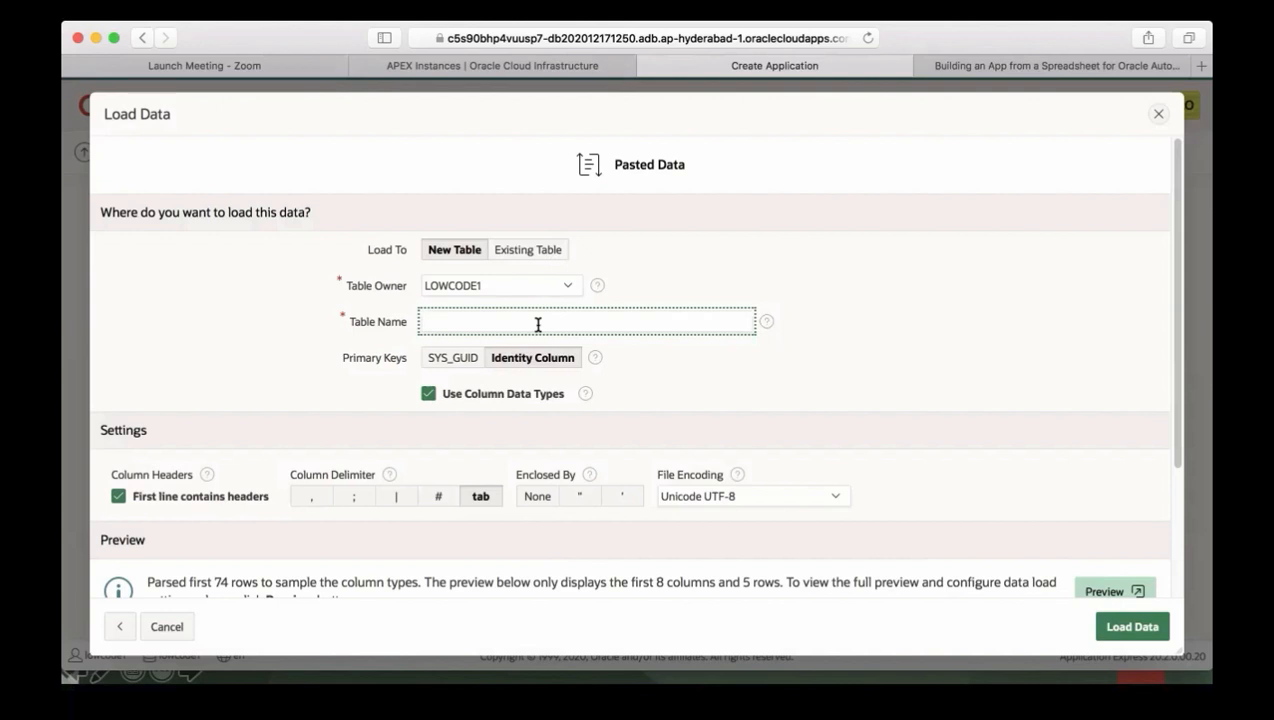
type("PROJECT_TASKS")
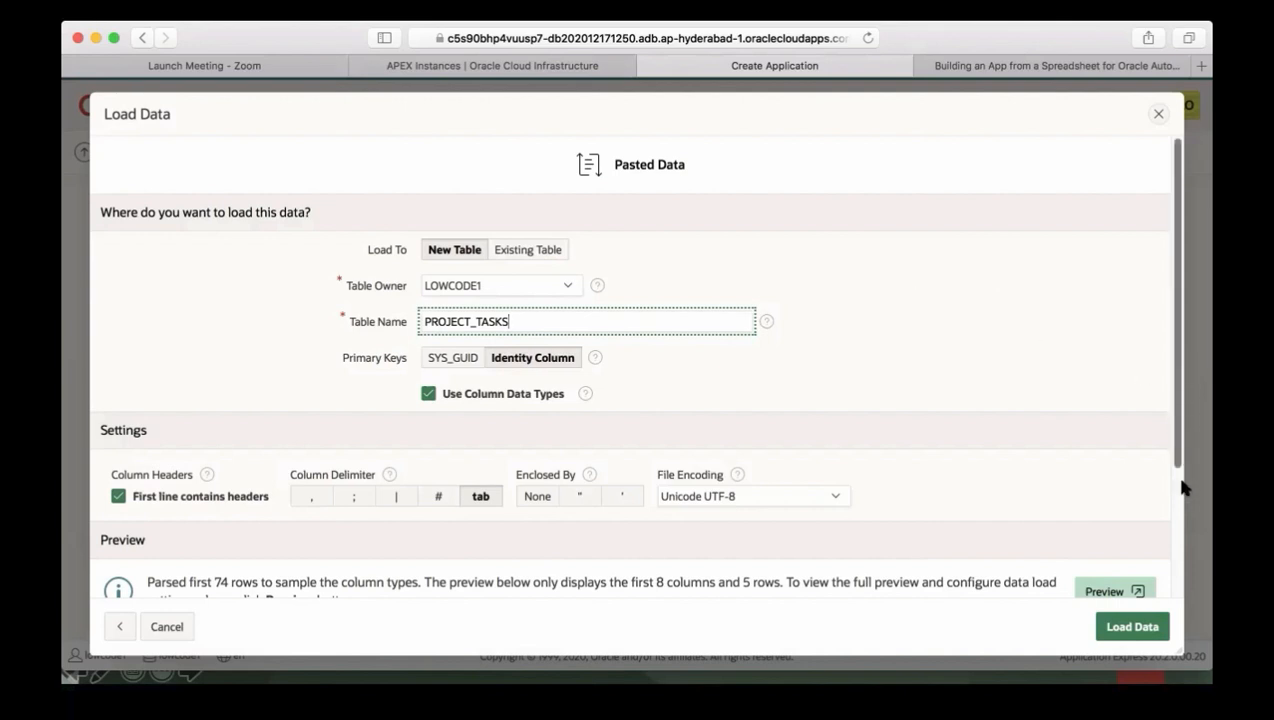
scroll(1180, 470, "down", 3)
left_click_drag(1180, 458, 1176, 498)
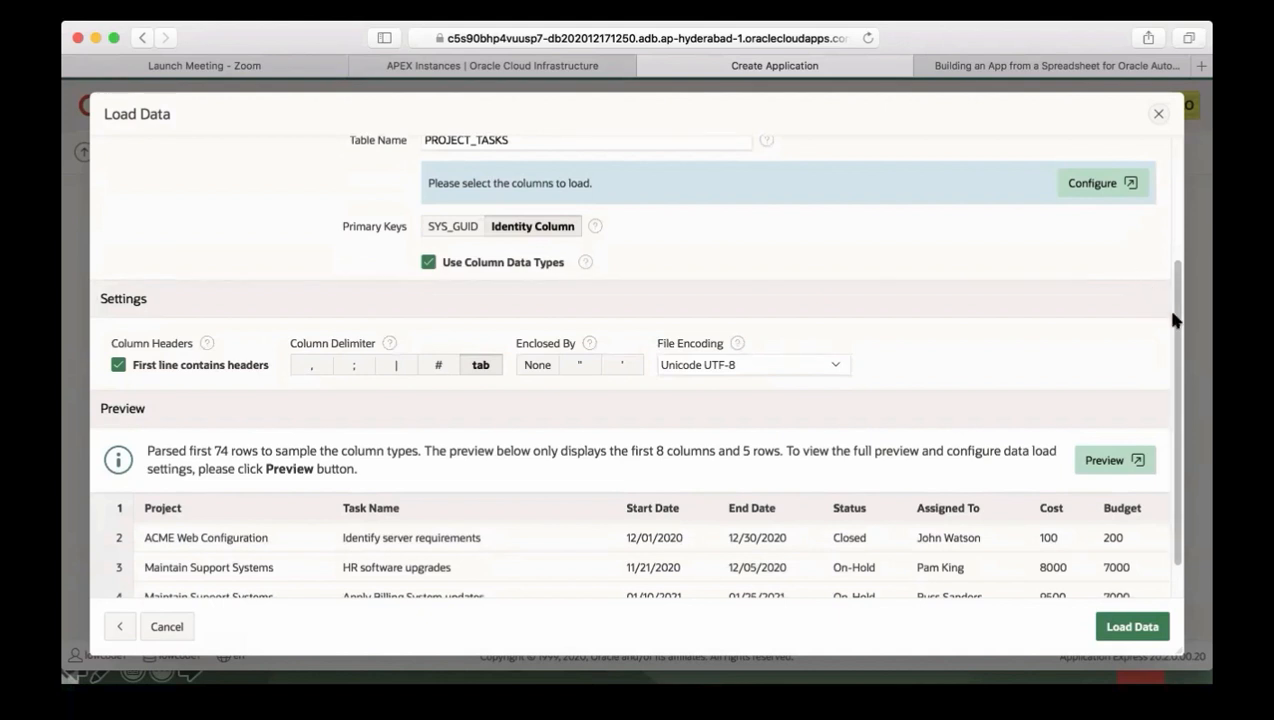
left_click_drag(1172, 318, 1180, 402)
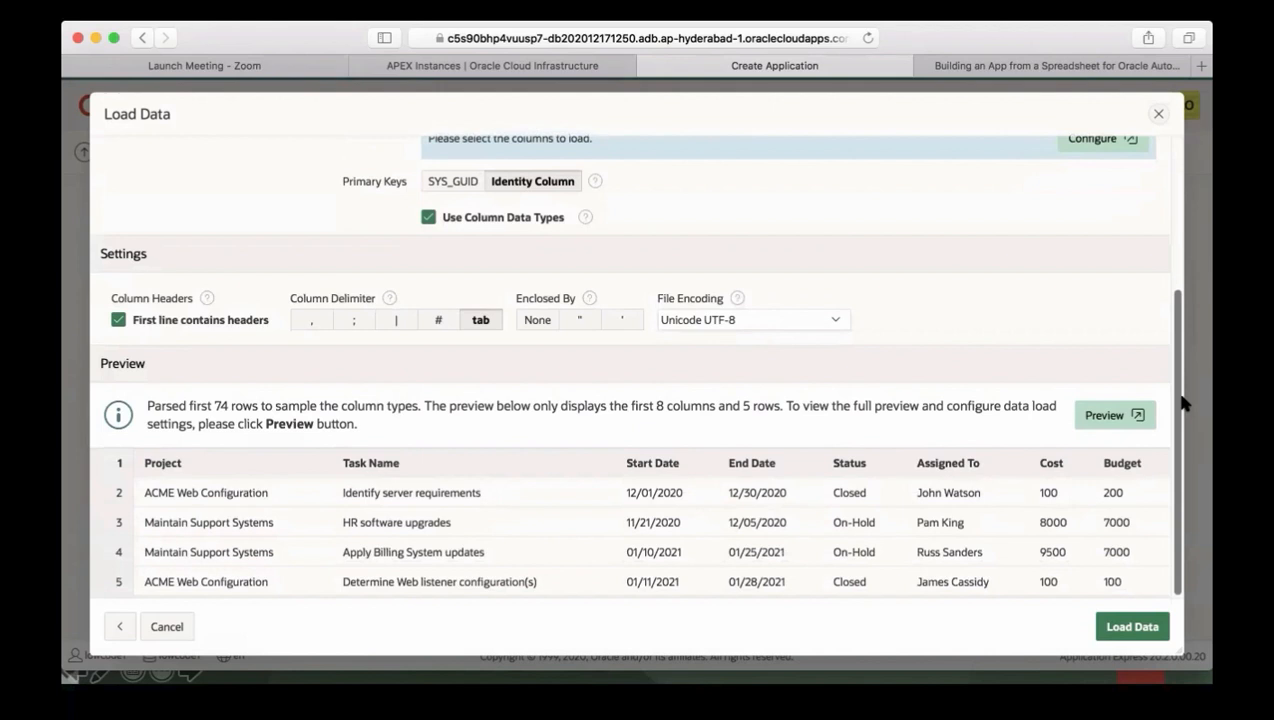
left_click(1131, 627)
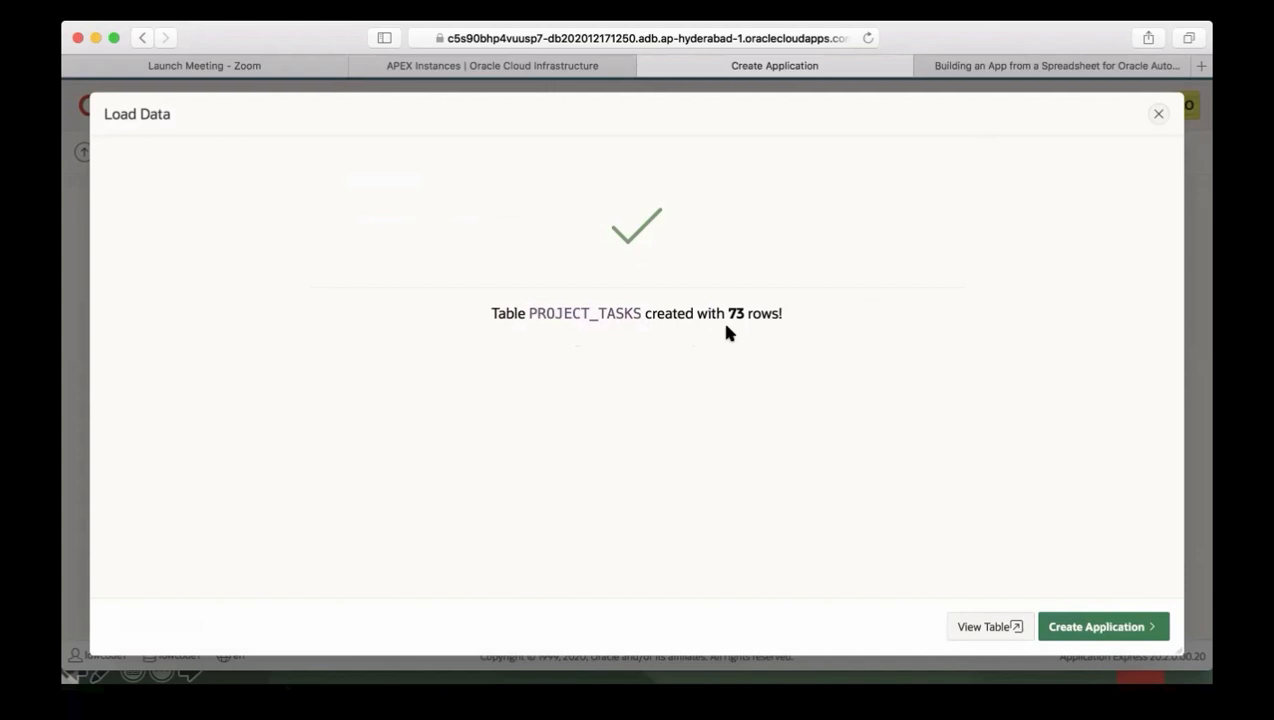
left_click(993, 65)
left_click(244, 353)
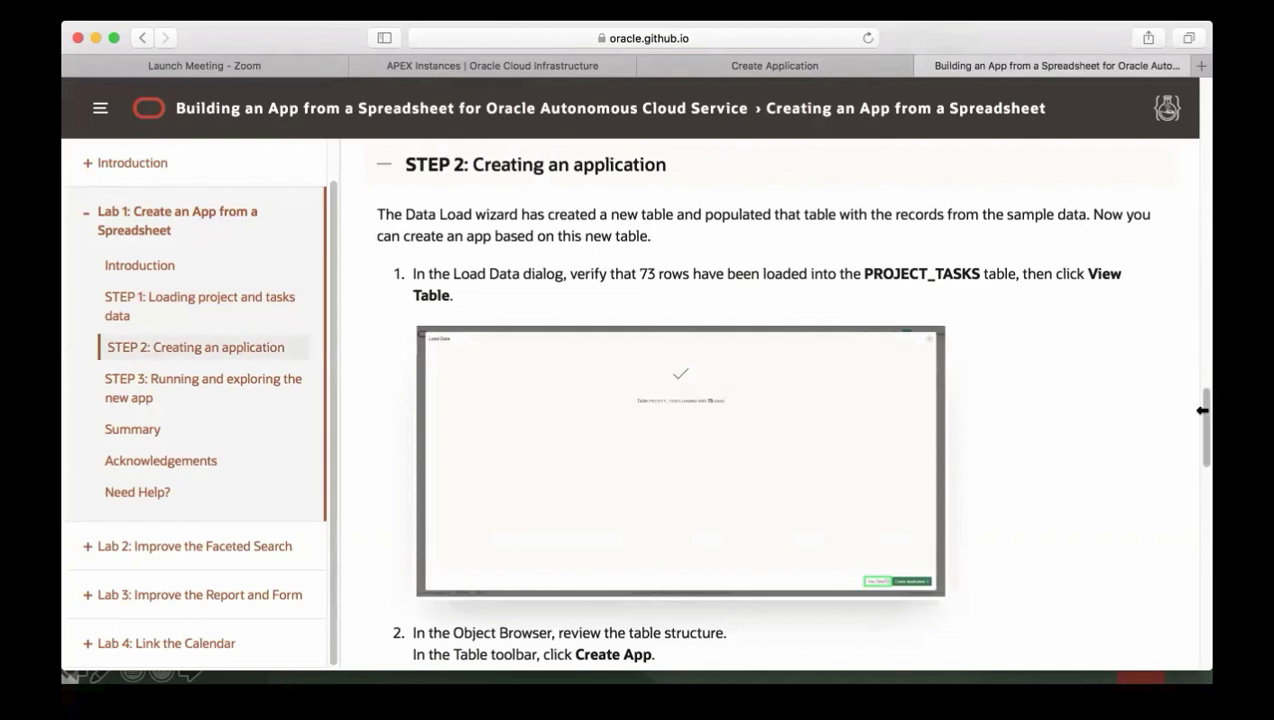
left_click_drag(1203, 410, 1203, 502)
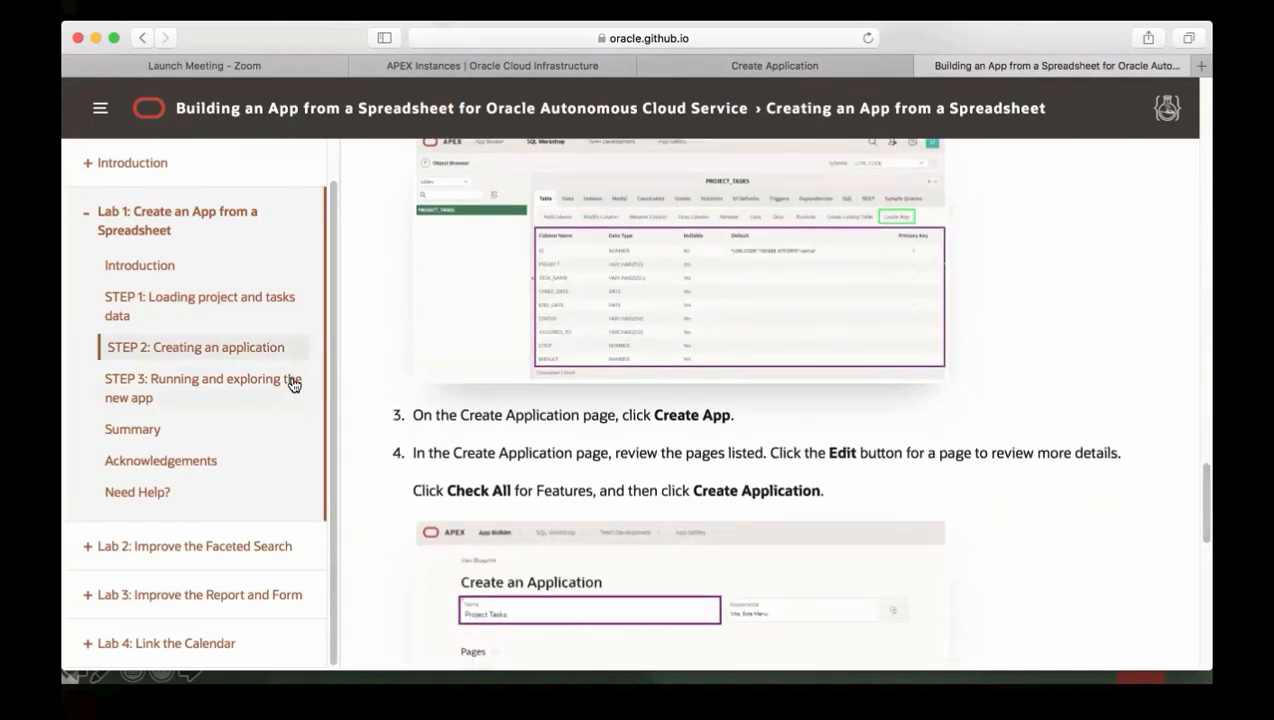
left_click(785, 66)
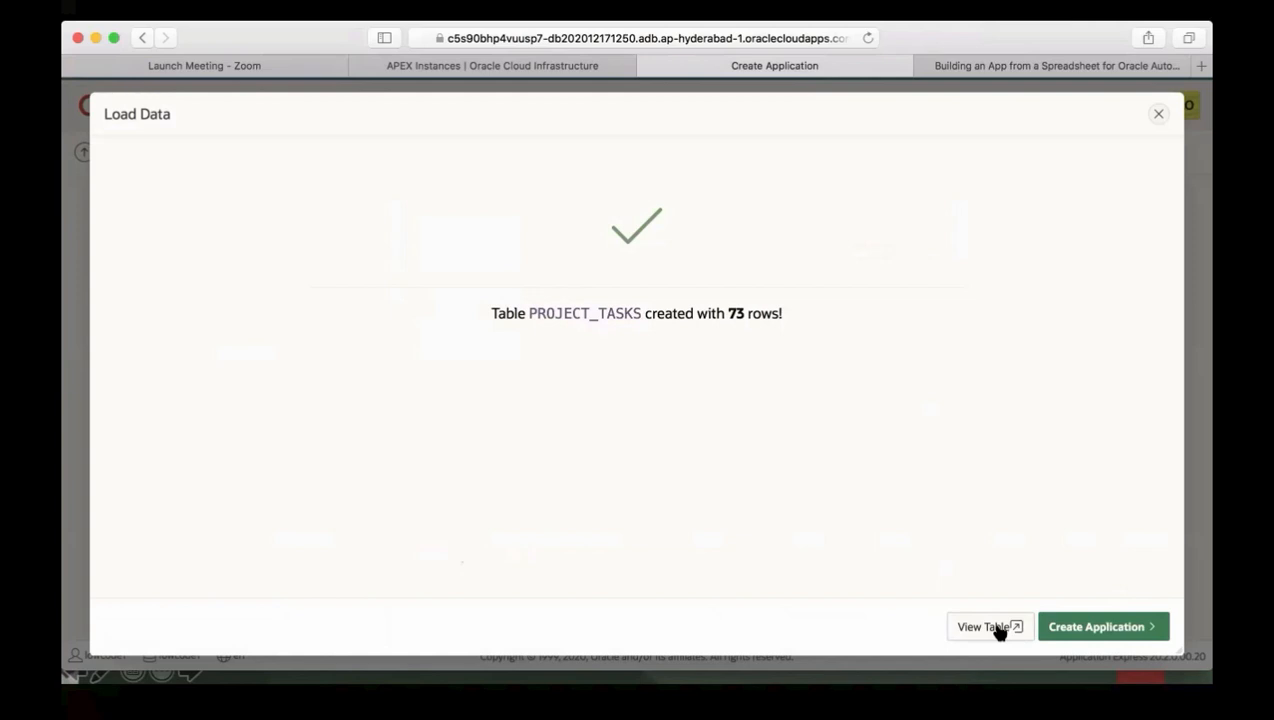
Step: Inspect the PROJECT_TASKS table's columns and loaded data, then start Create App on it
left_click(985, 627)
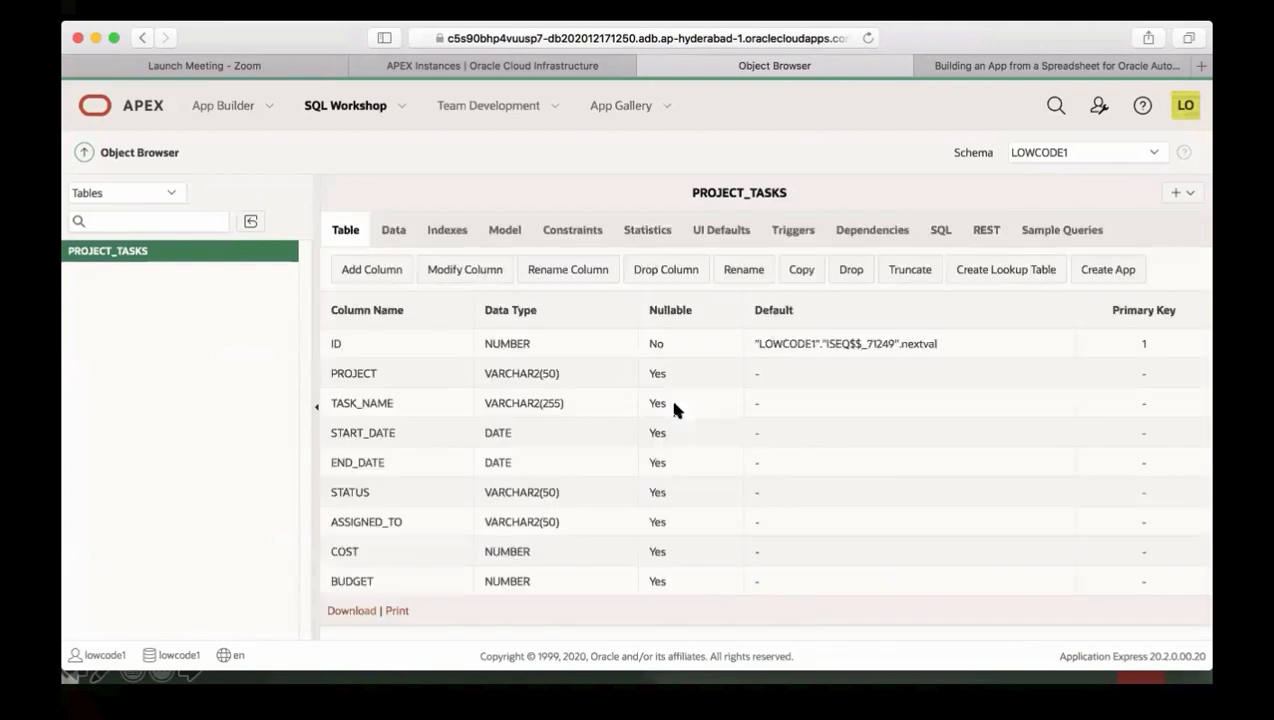
left_click(400, 231)
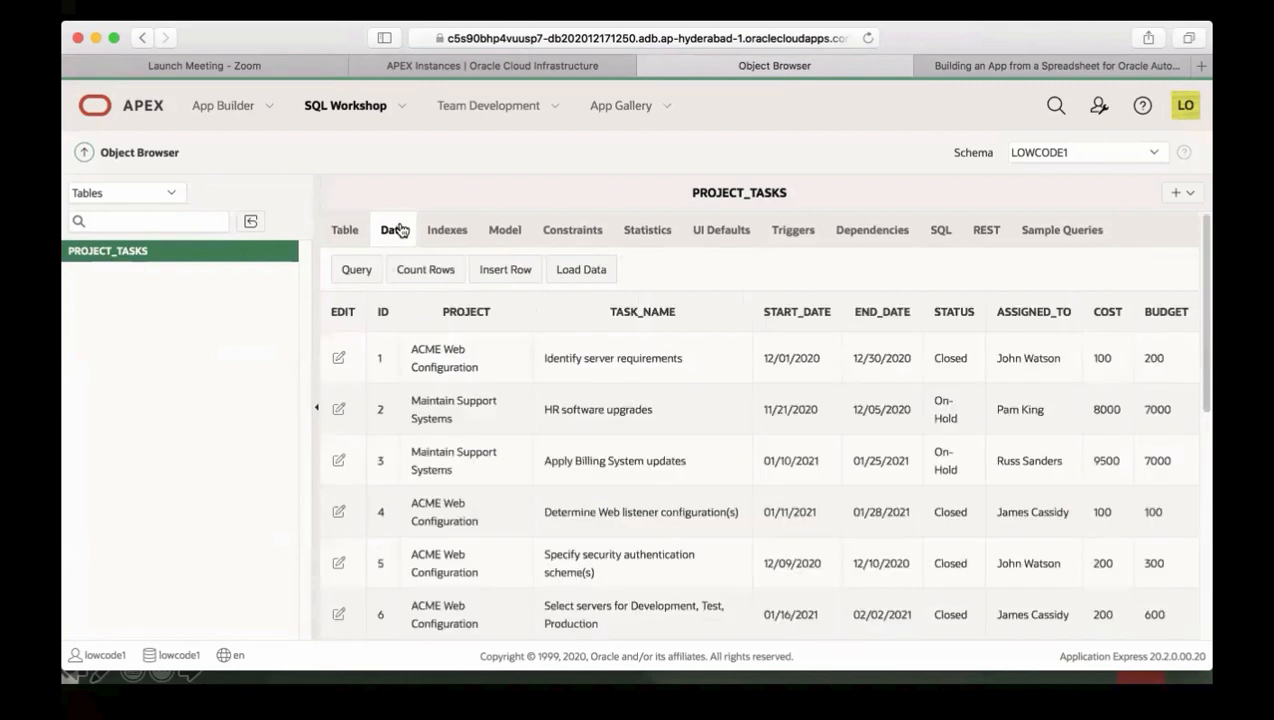
left_click(346, 231)
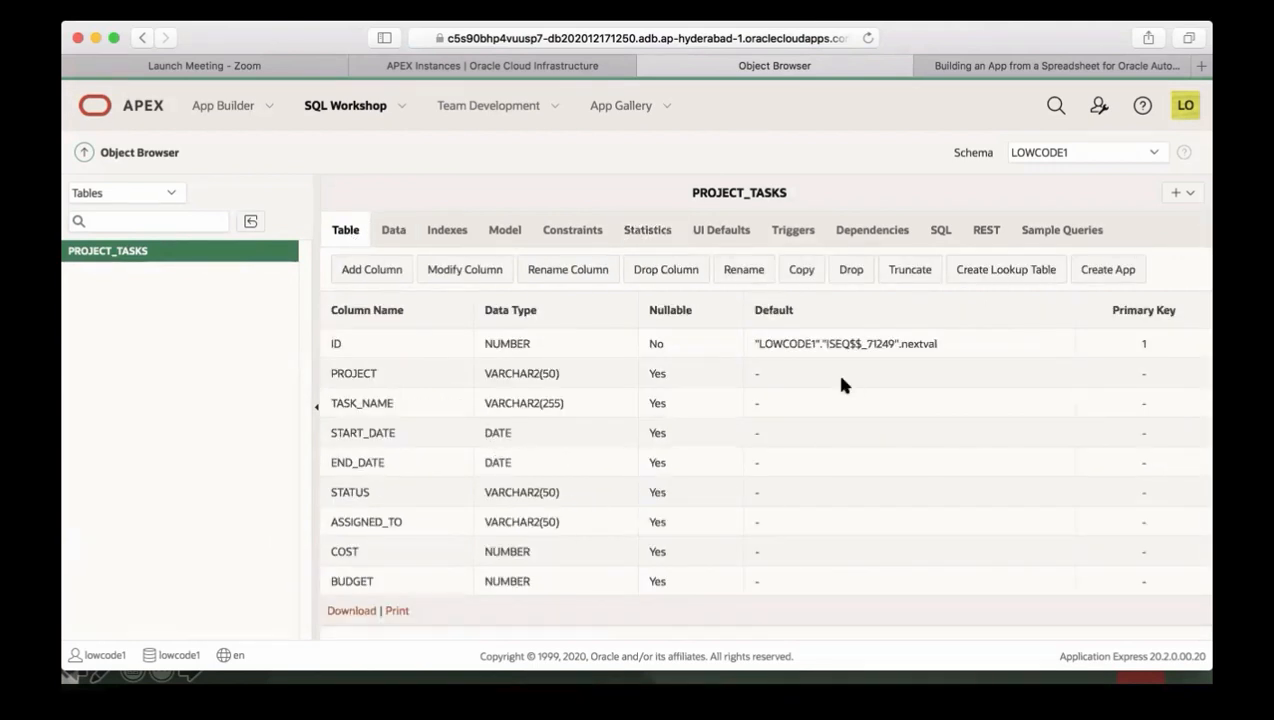
left_click(1101, 275)
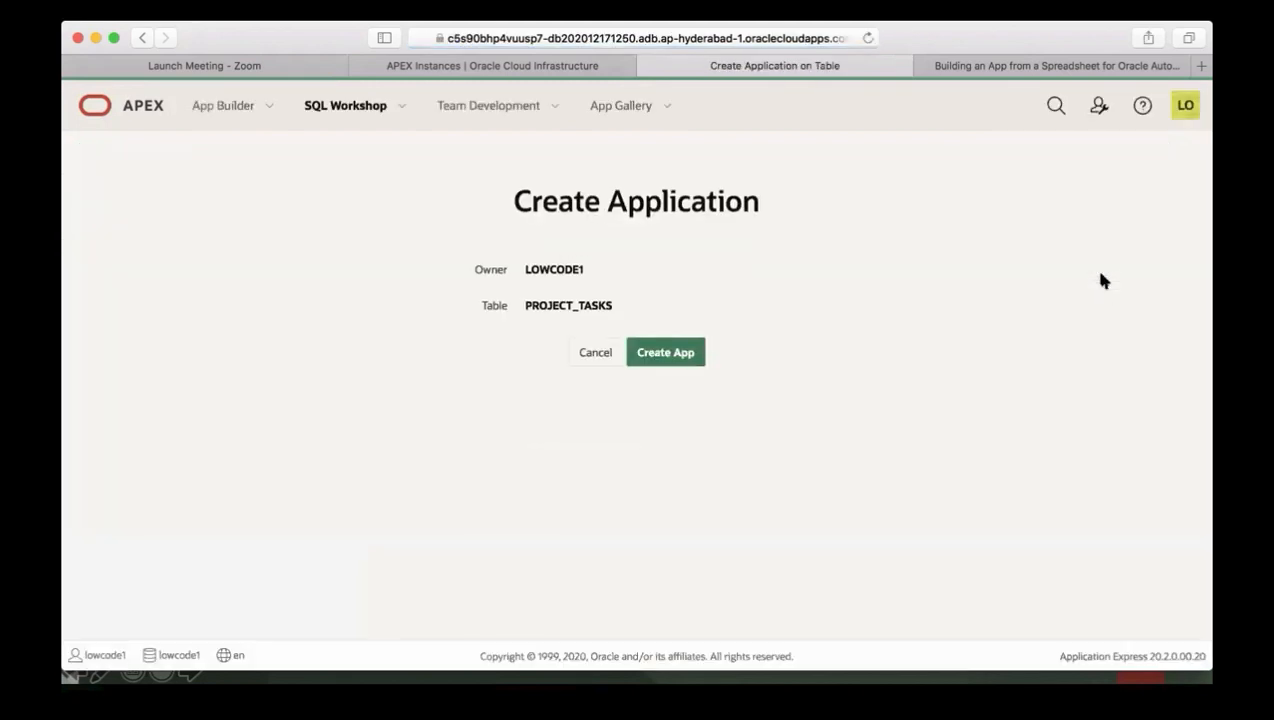
Step: Confirm app creation and review the Project Tasks name, pages, features and settings
left_click(669, 365)
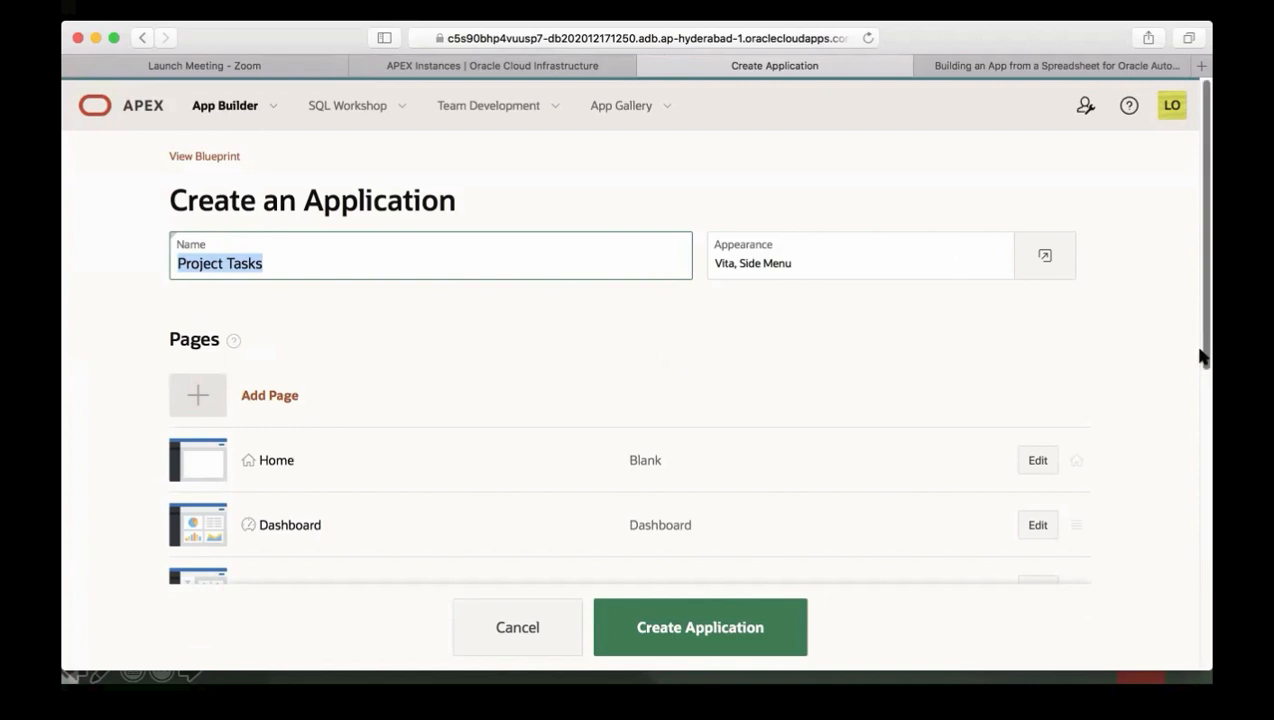
left_click_drag(1204, 343, 1203, 380)
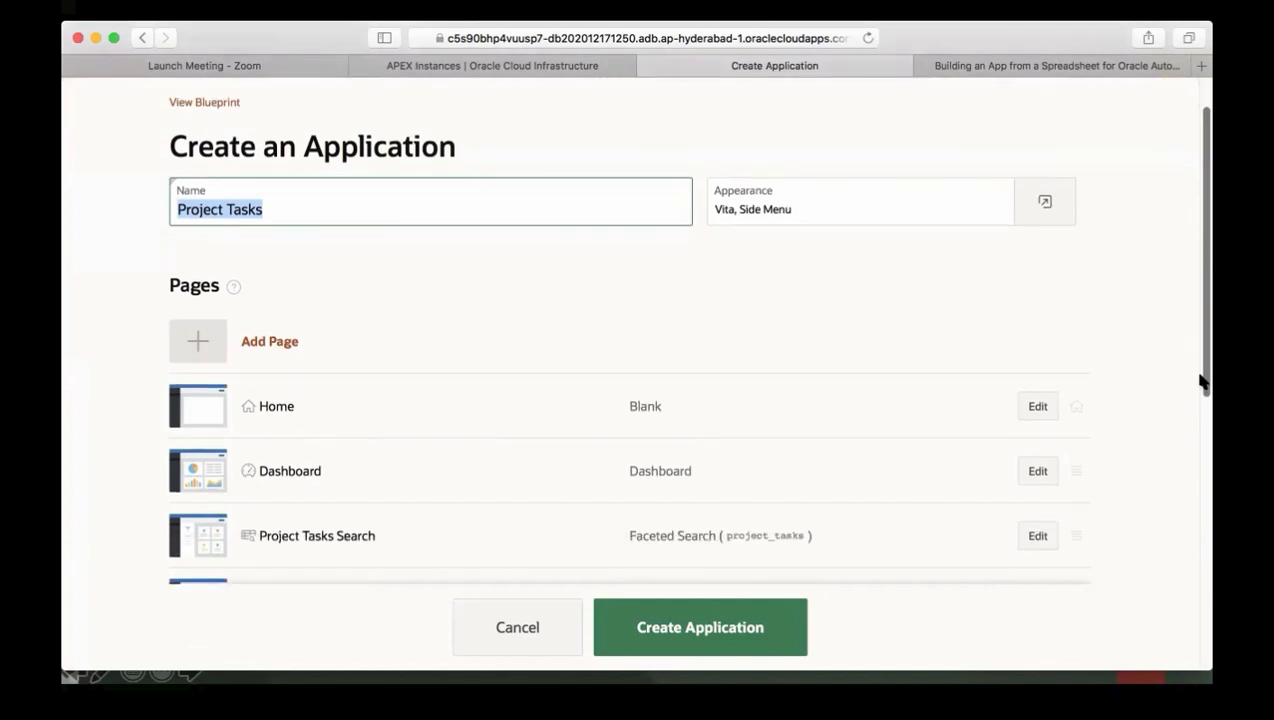
left_click(296, 213)
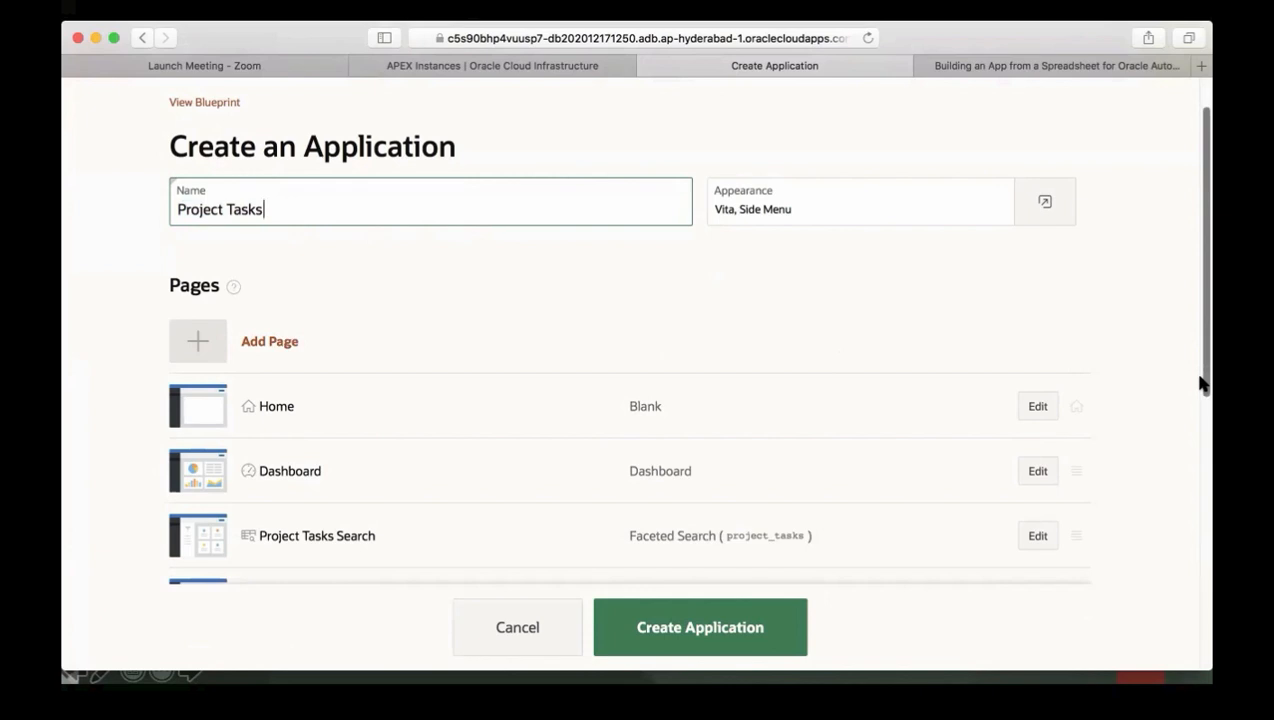
left_click_drag(1202, 383, 1202, 620)
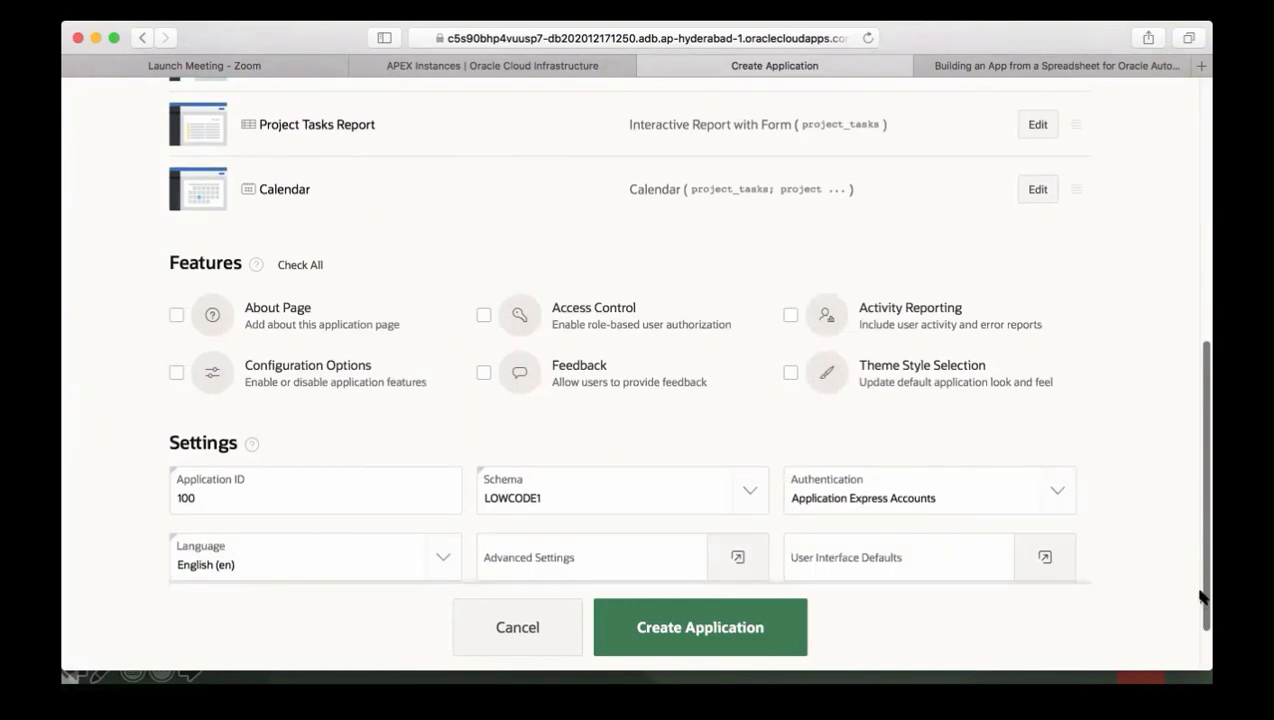
left_click_drag(1200, 591, 1200, 457)
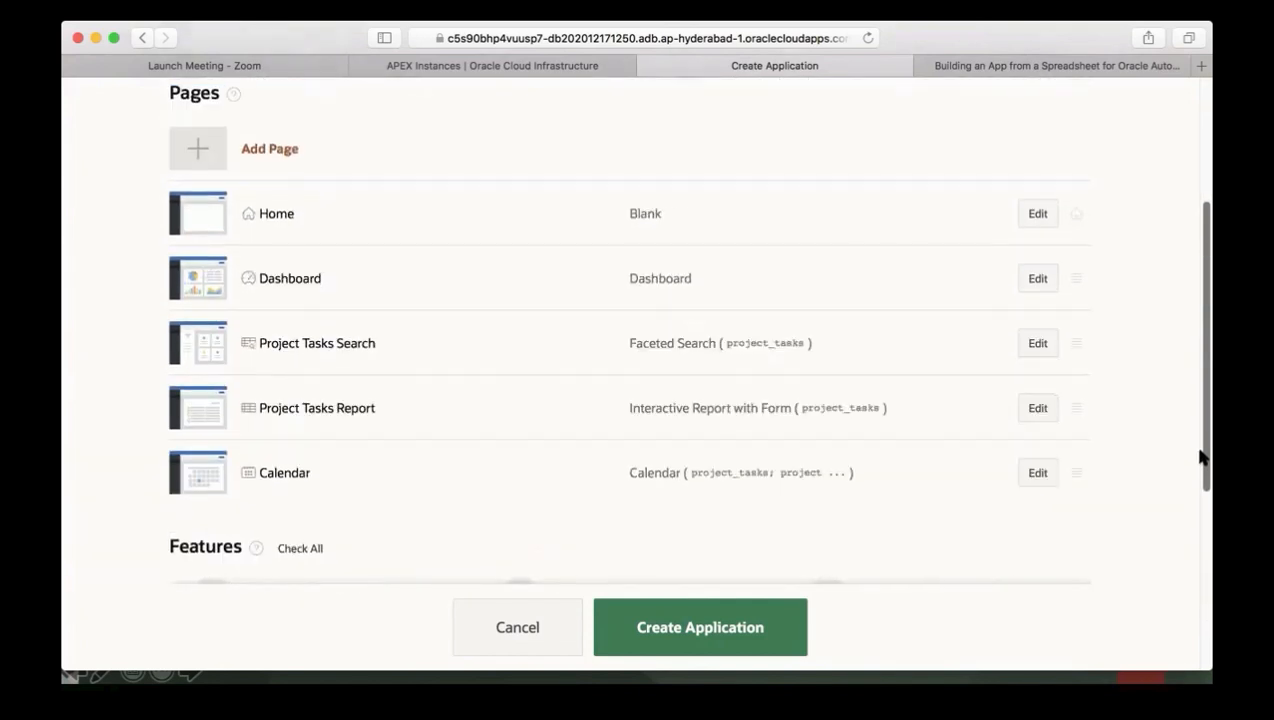
left_click(1037, 280)
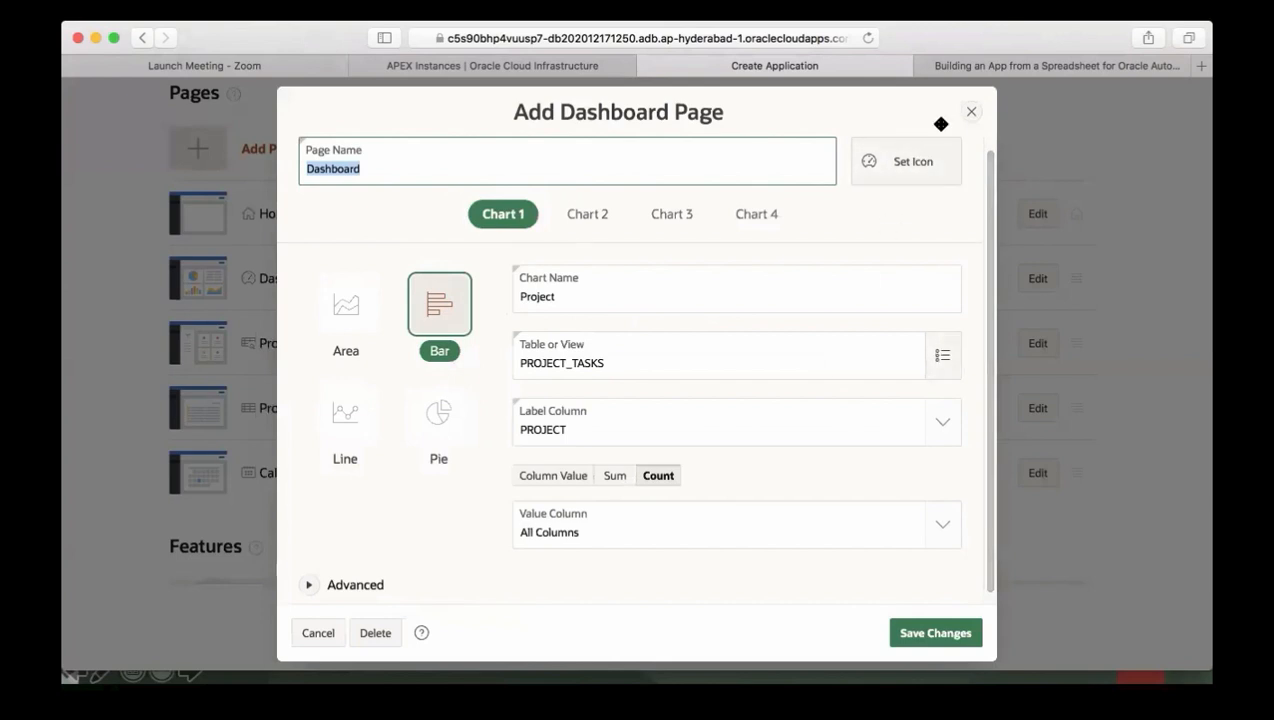
left_click(971, 113)
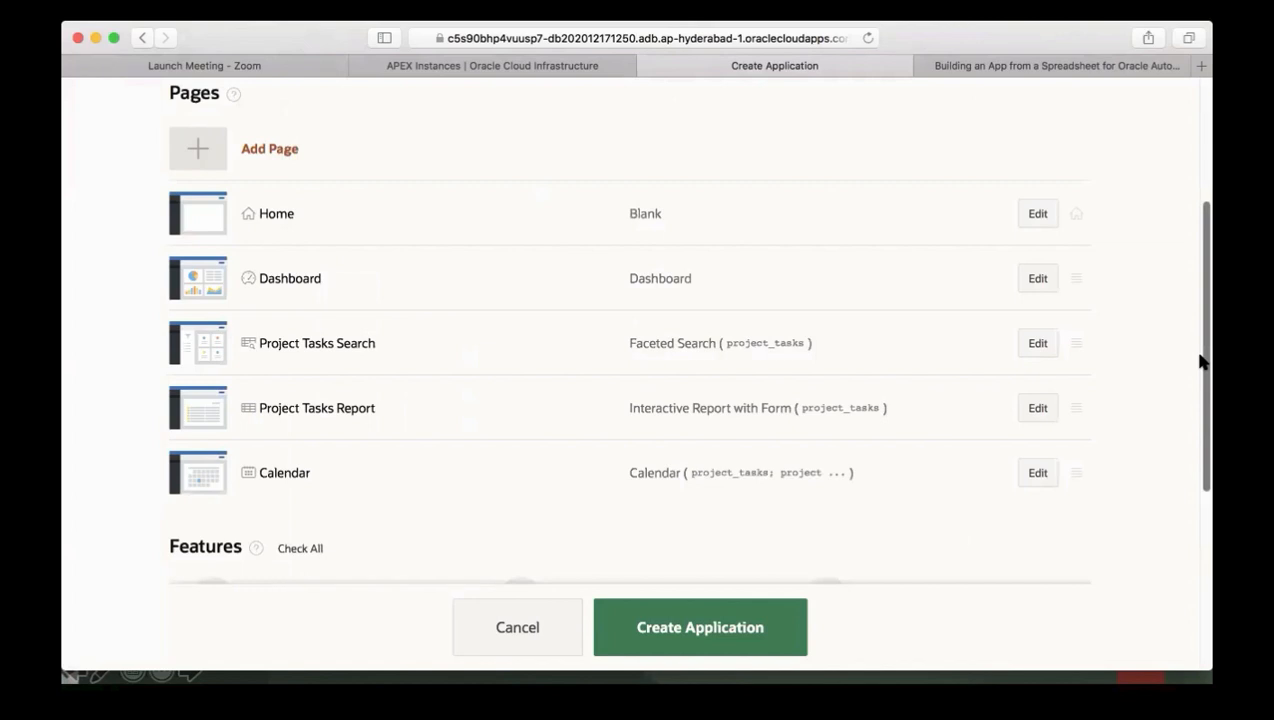
Step: Check all six optional features and generate the Project Tasks application
left_click_drag(1200, 361, 1203, 551)
left_click(310, 204)
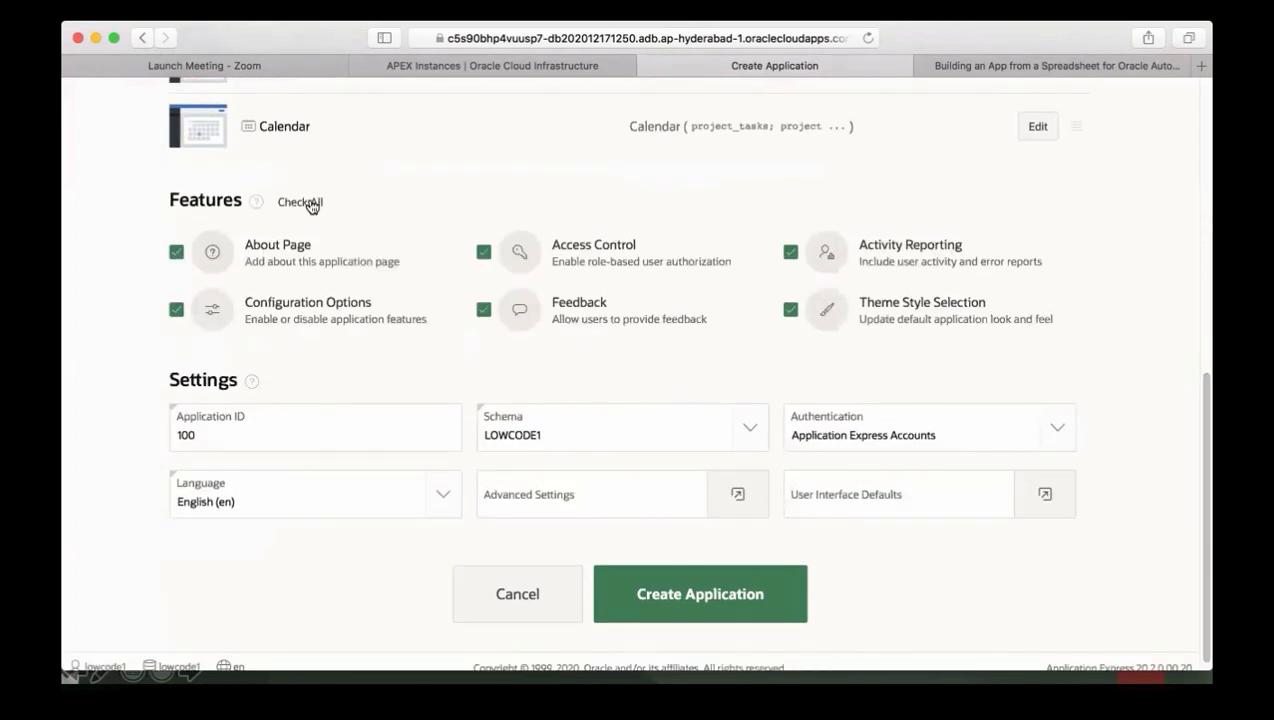
left_click(697, 598)
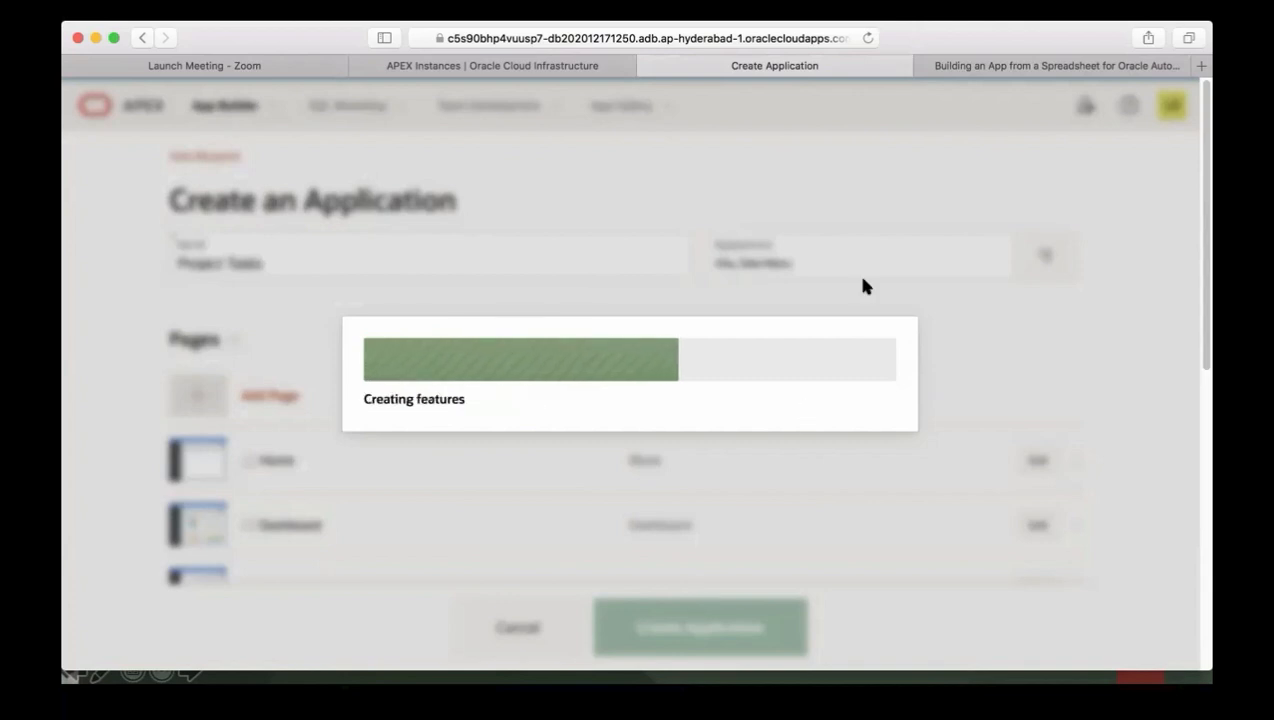
Step: Switch to the Building an App from a Spreadsheet workshop guide while the app builds
left_click(1001, 68)
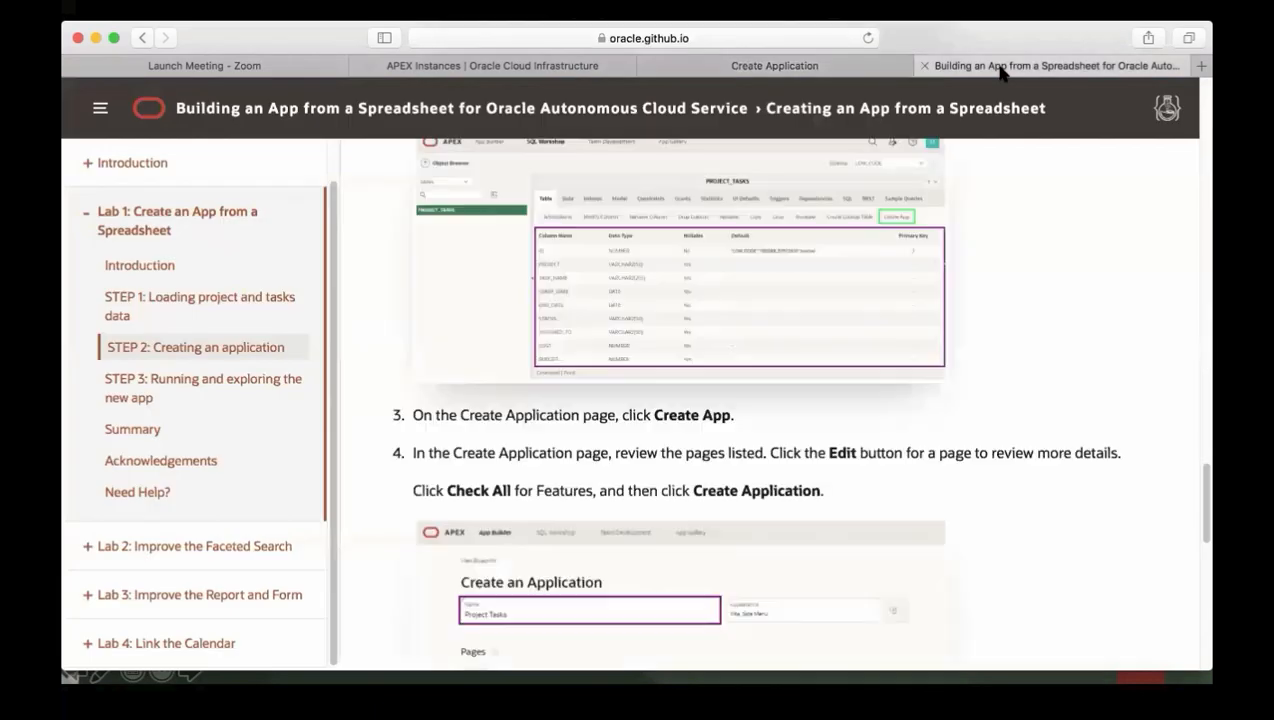
Step: Read the guide's STEP 3 instructions, then return to Application 100's home page
left_click(242, 386)
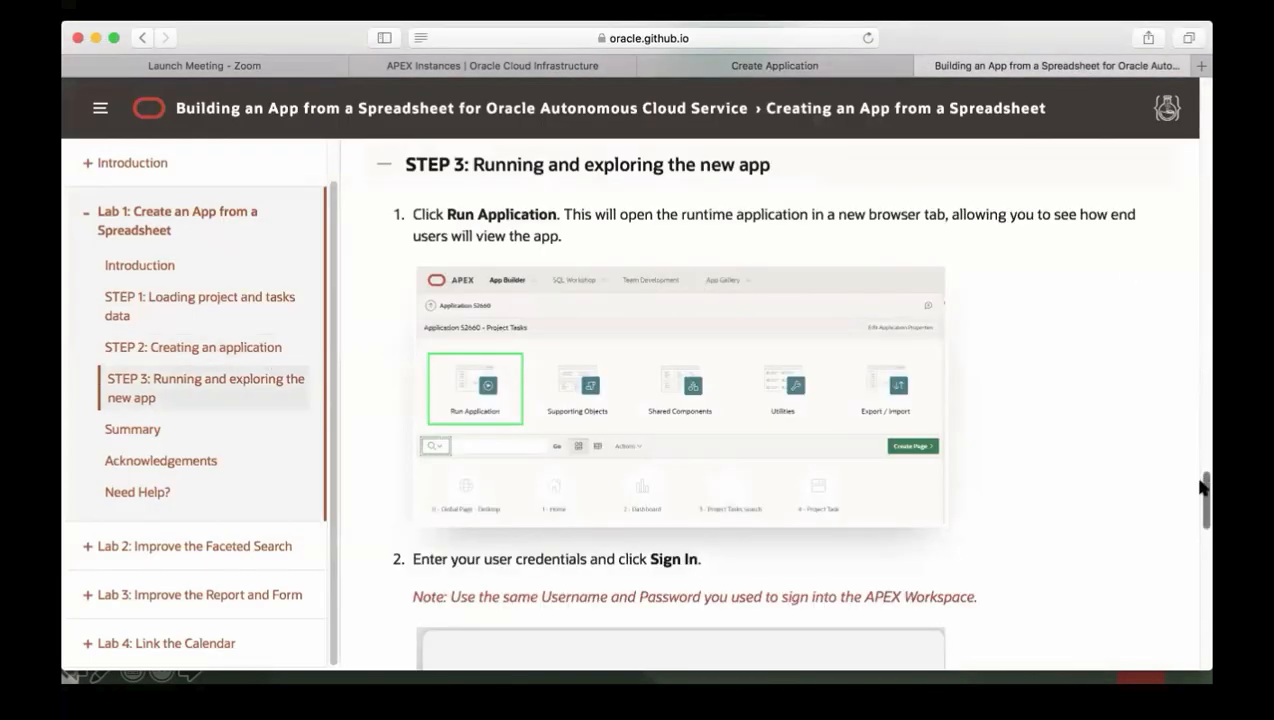
left_click_drag(1205, 497, 1205, 546)
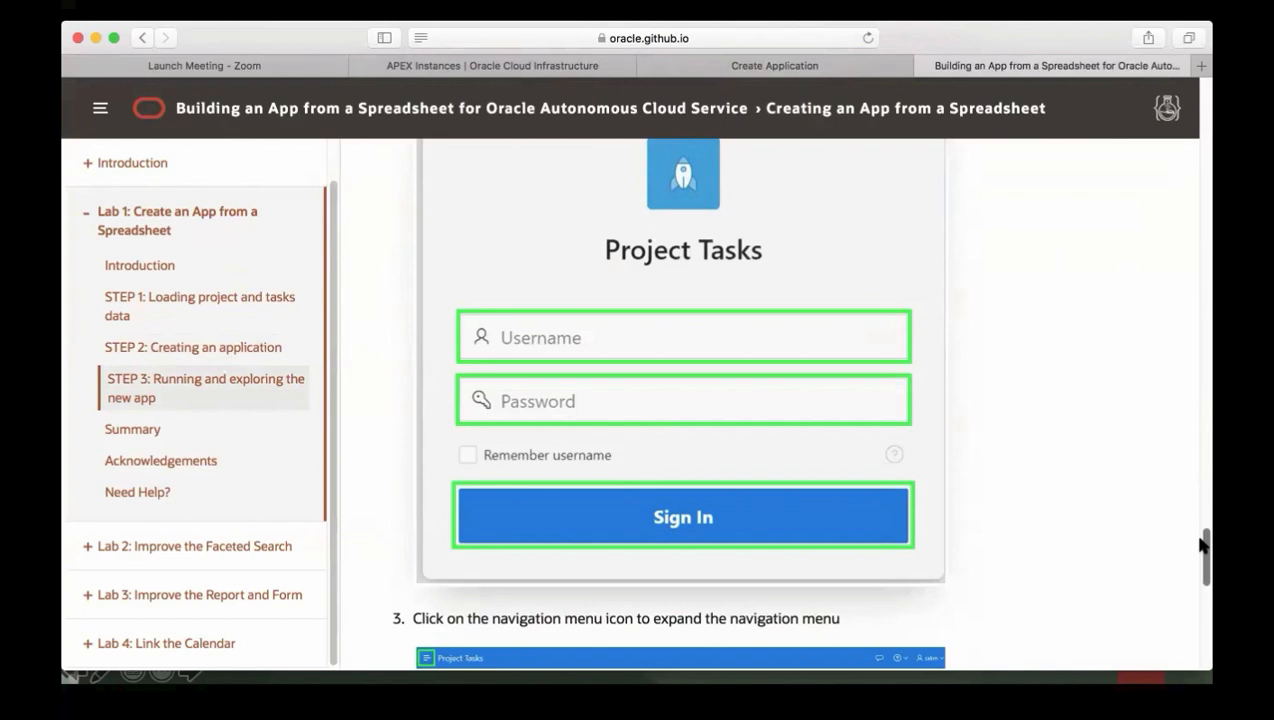
left_click_drag(1203, 543, 1203, 160)
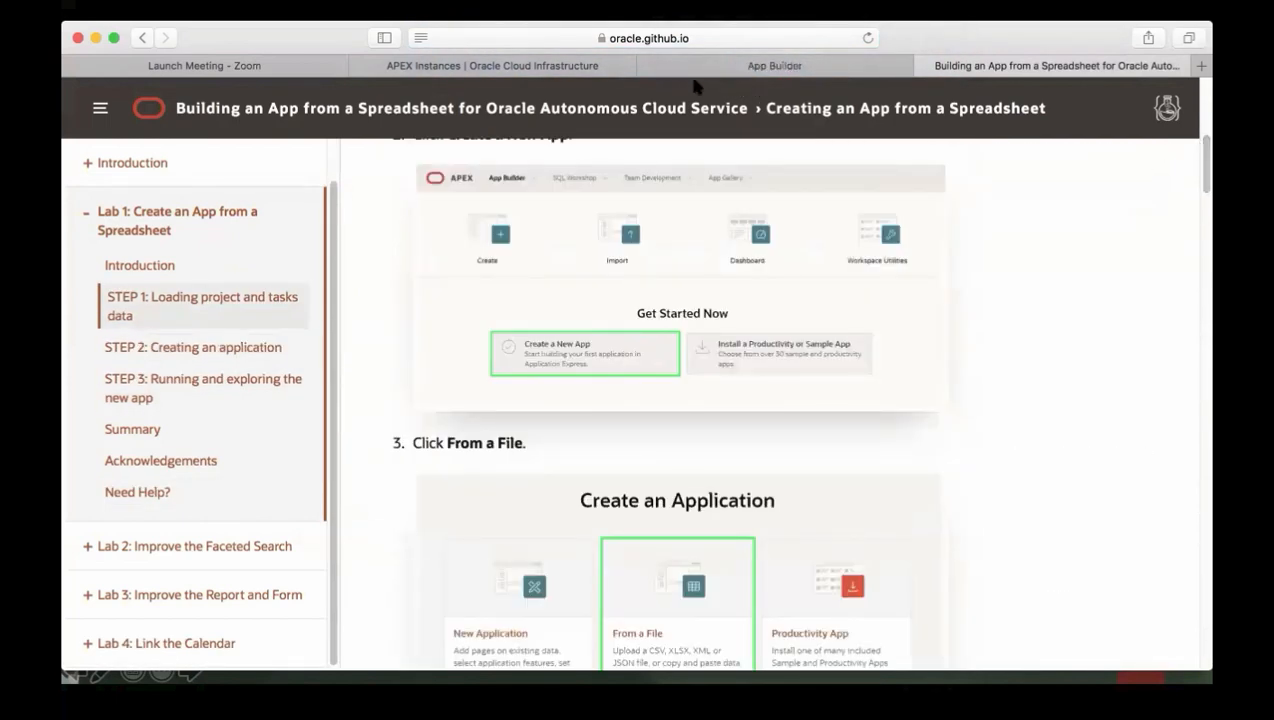
left_click(693, 68)
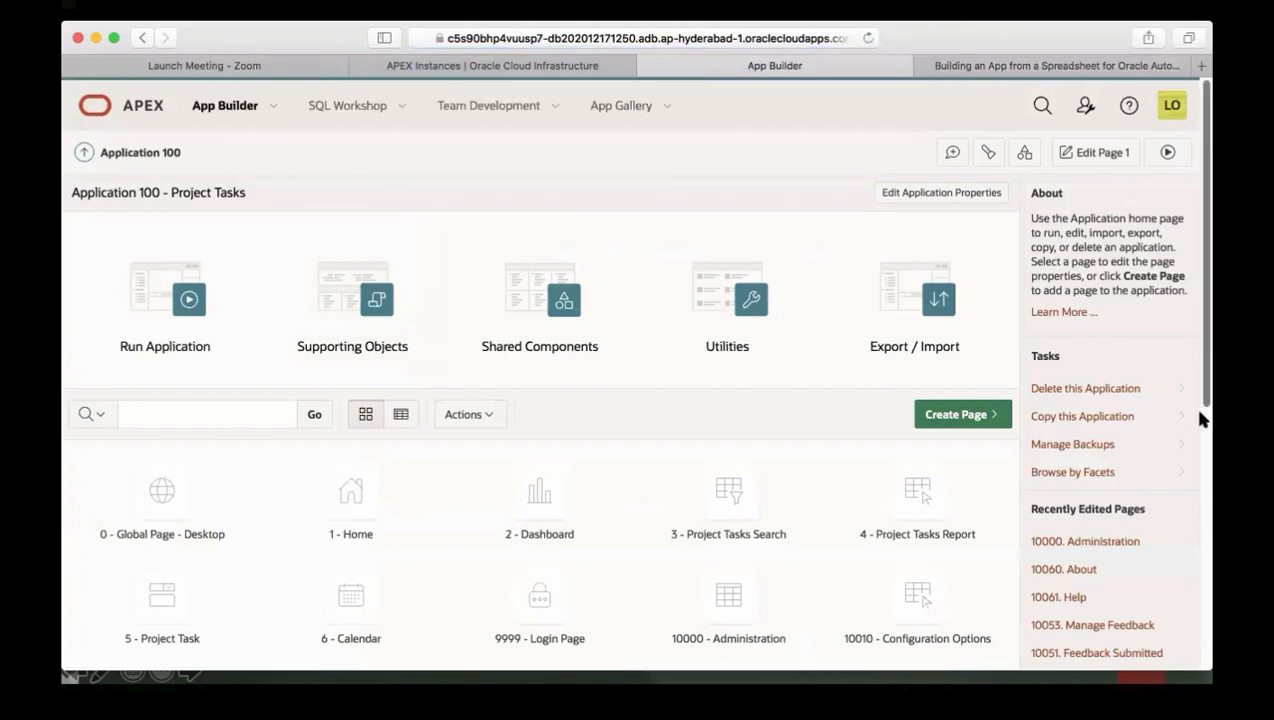
Step: Run the Project Tasks app and sign in using the browser's saved credentials
left_click_drag(1204, 394, 1202, 319)
left_click(179, 322)
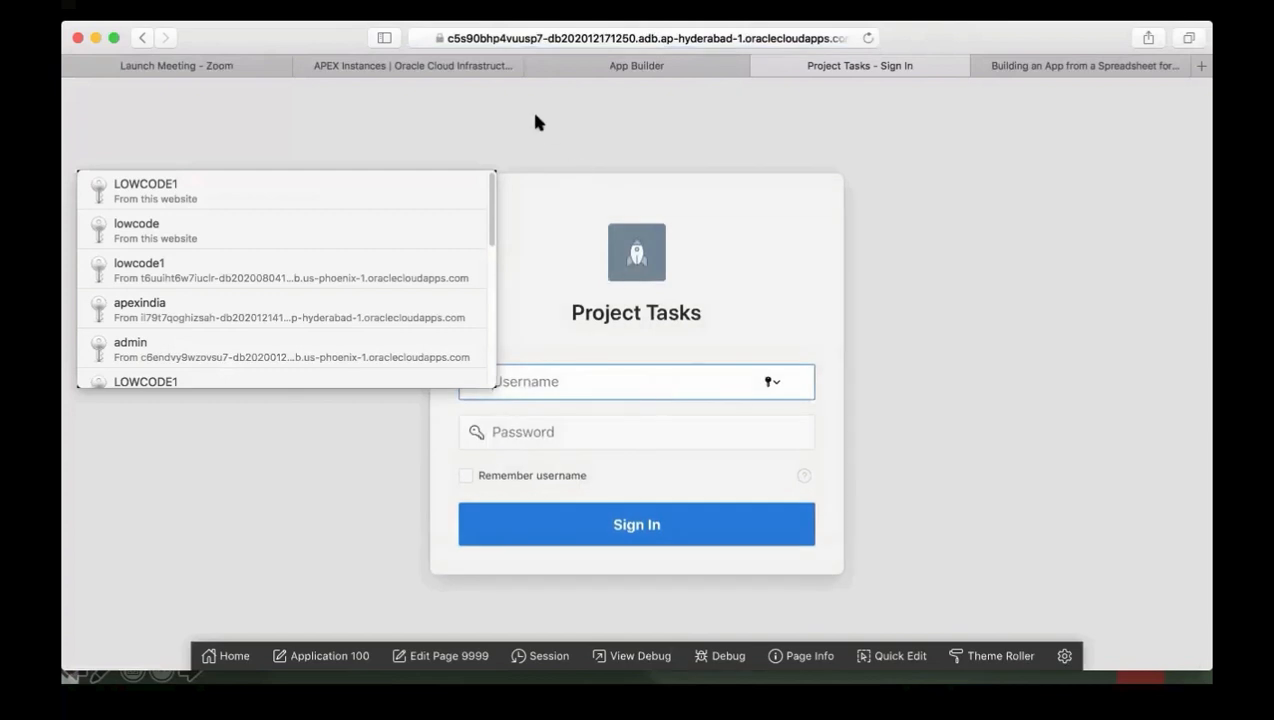
left_click(536, 117)
left_click(549, 384)
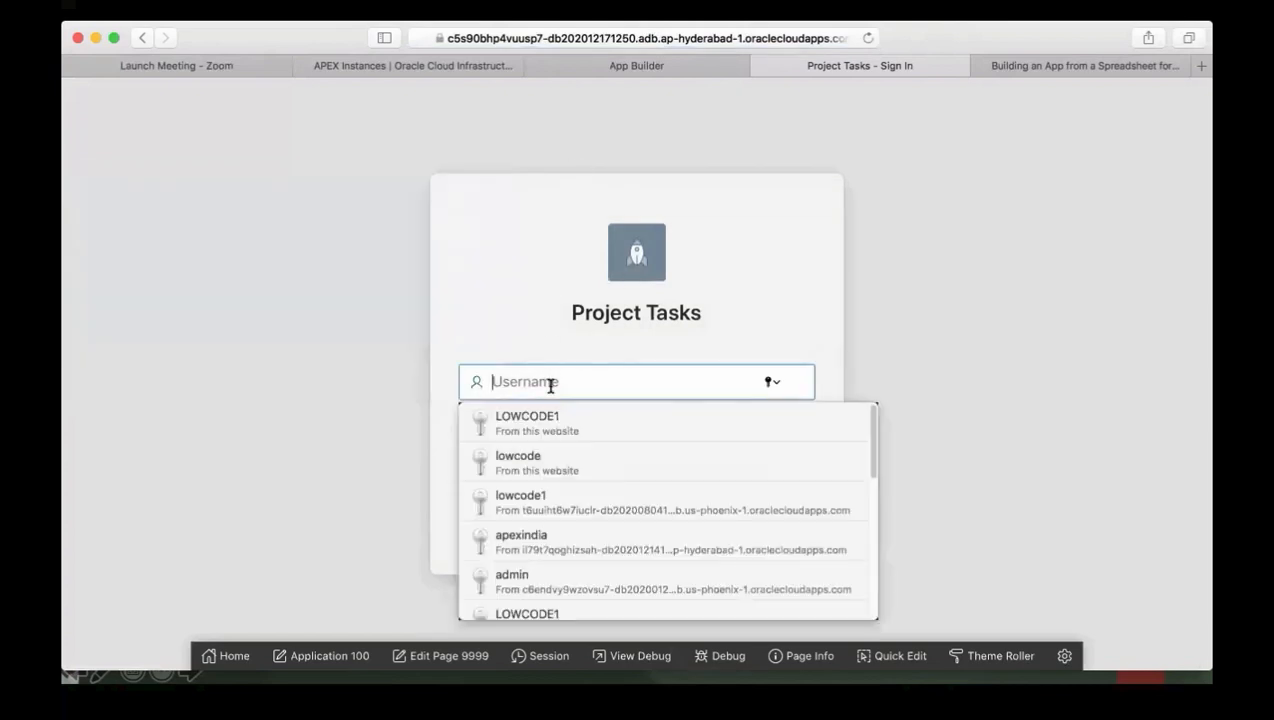
left_click(553, 423)
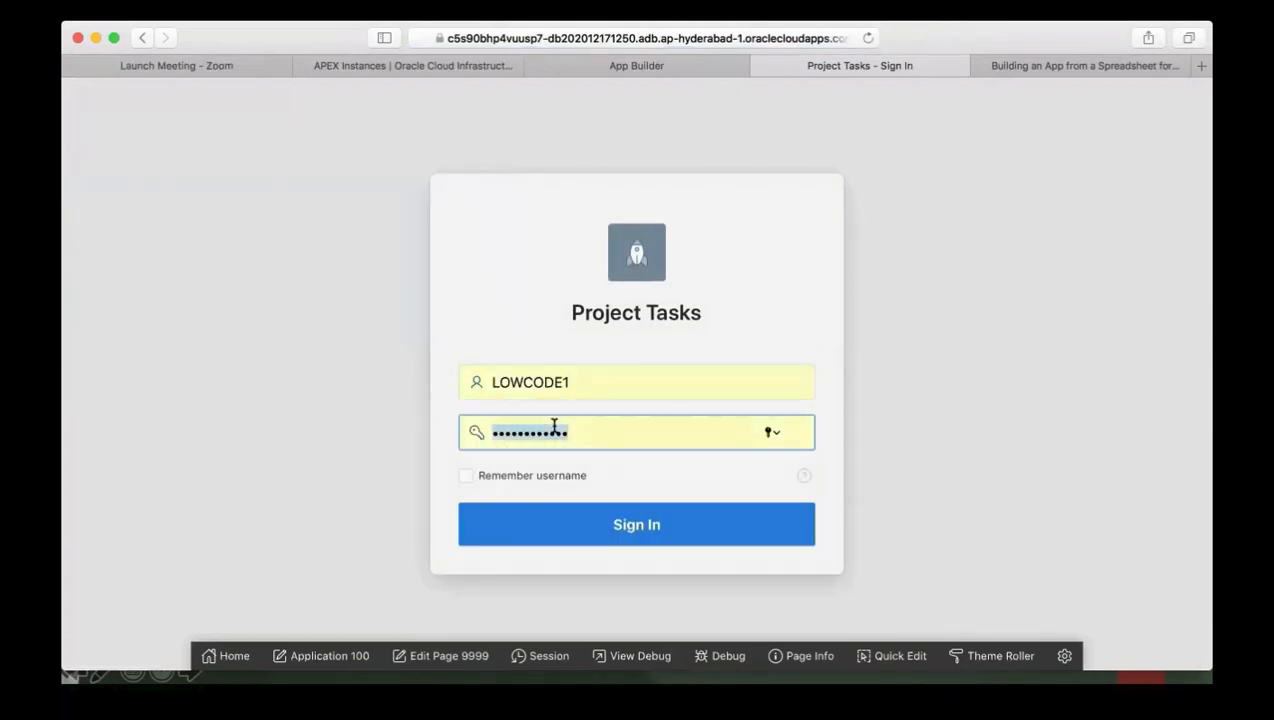
left_click(594, 527)
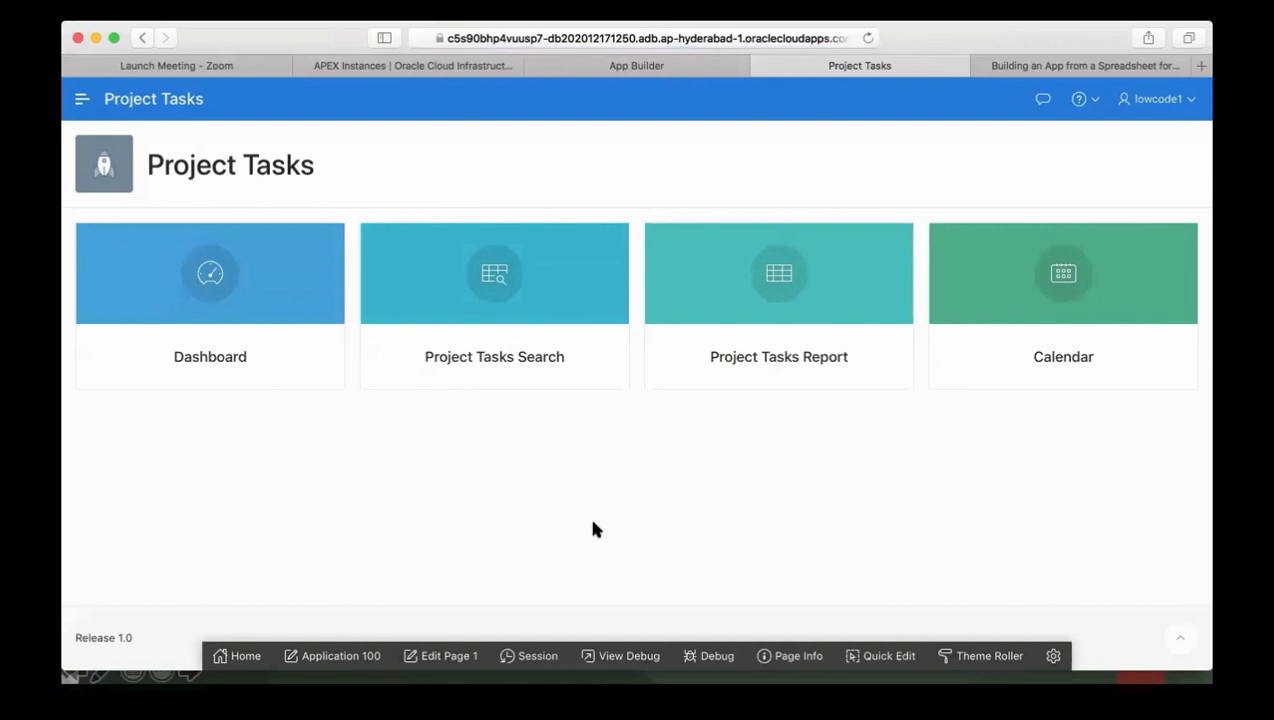
Step: Open the Dashboard from the navigation menu and view its Status and Assigned To charts
left_click(83, 101)
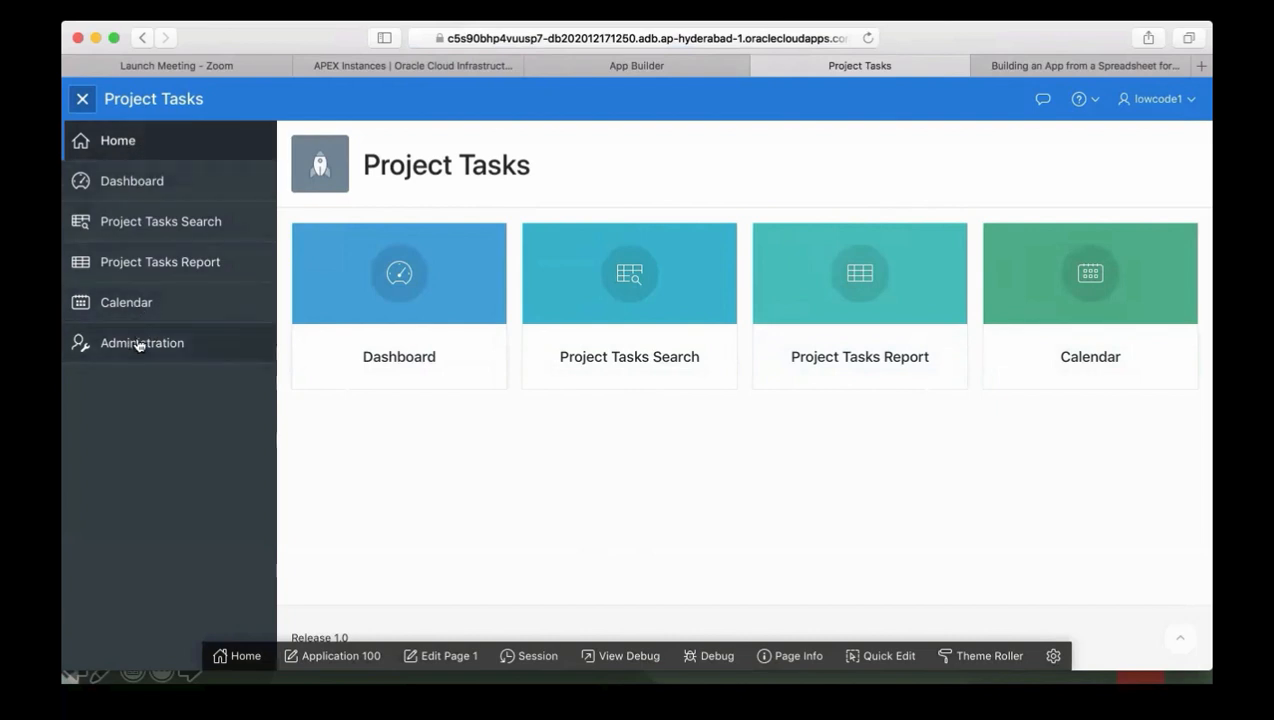
left_click(410, 316)
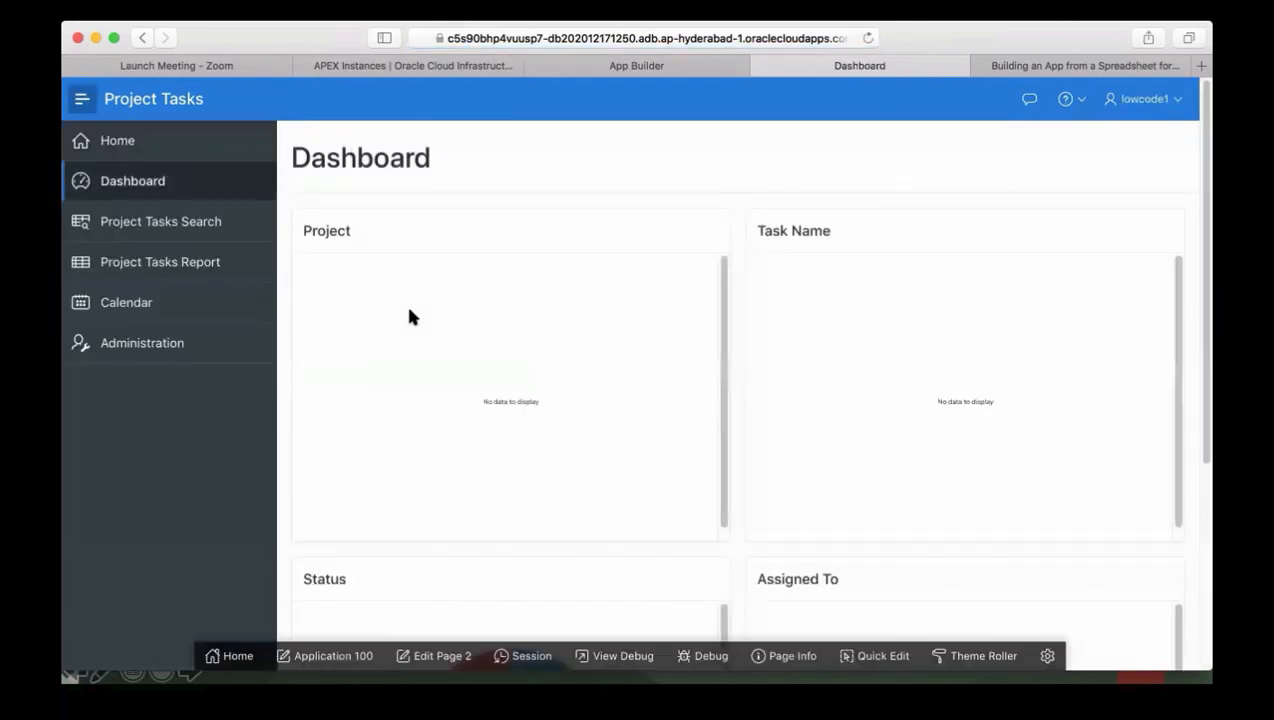
left_click_drag(1203, 262, 1200, 441)
Step: Show the Project facet's task counts as a pie chart on the search page
left_click(216, 229)
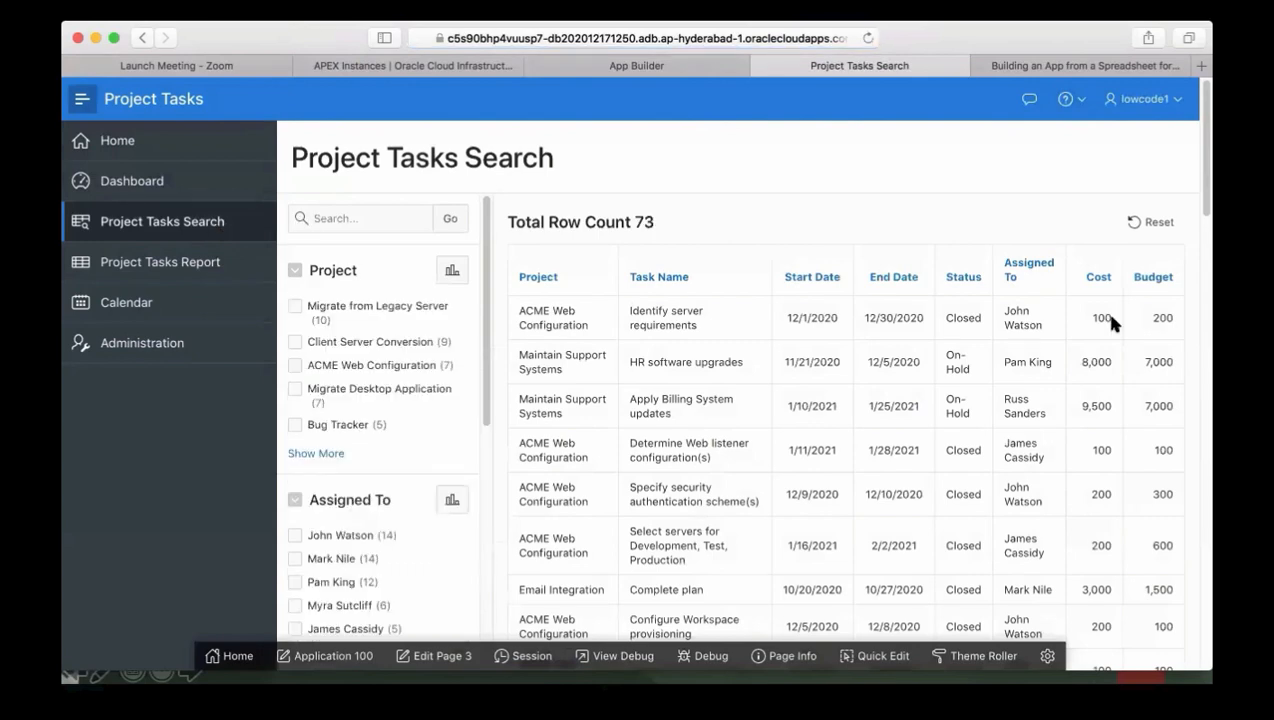
left_click_drag(1202, 214, 1204, 180)
left_click_drag(486, 330, 489, 208)
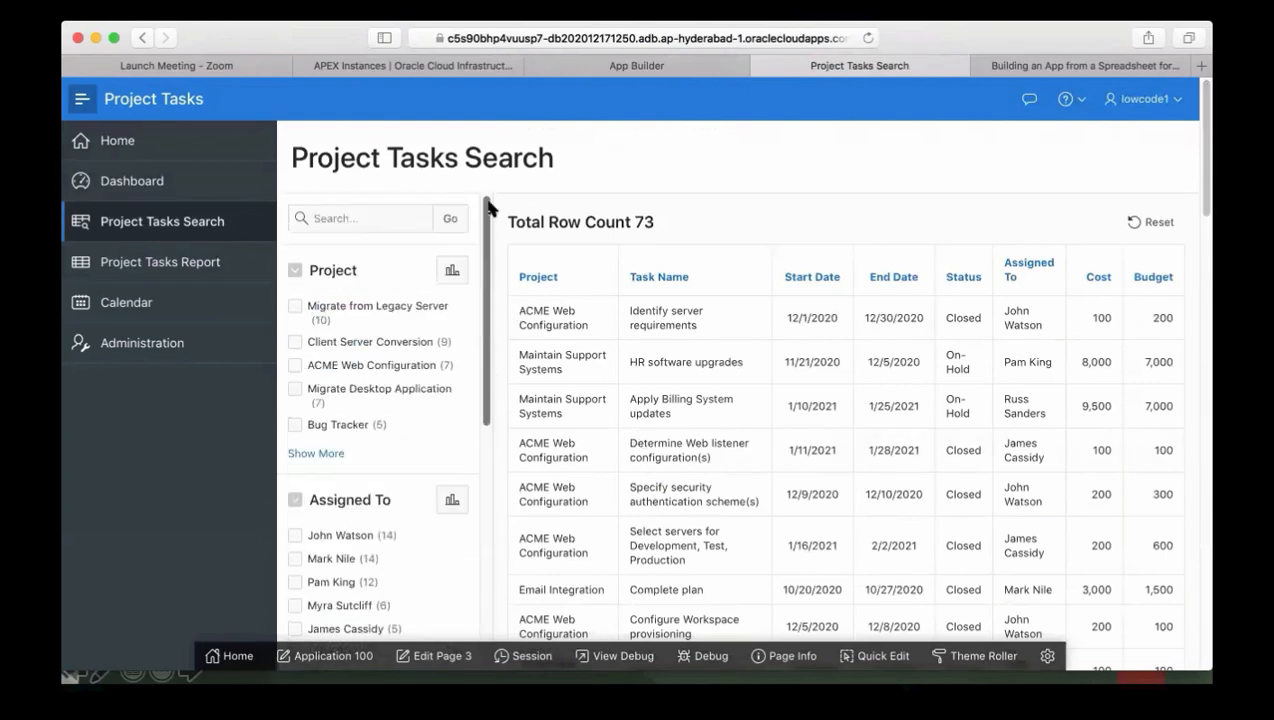
left_click(452, 273)
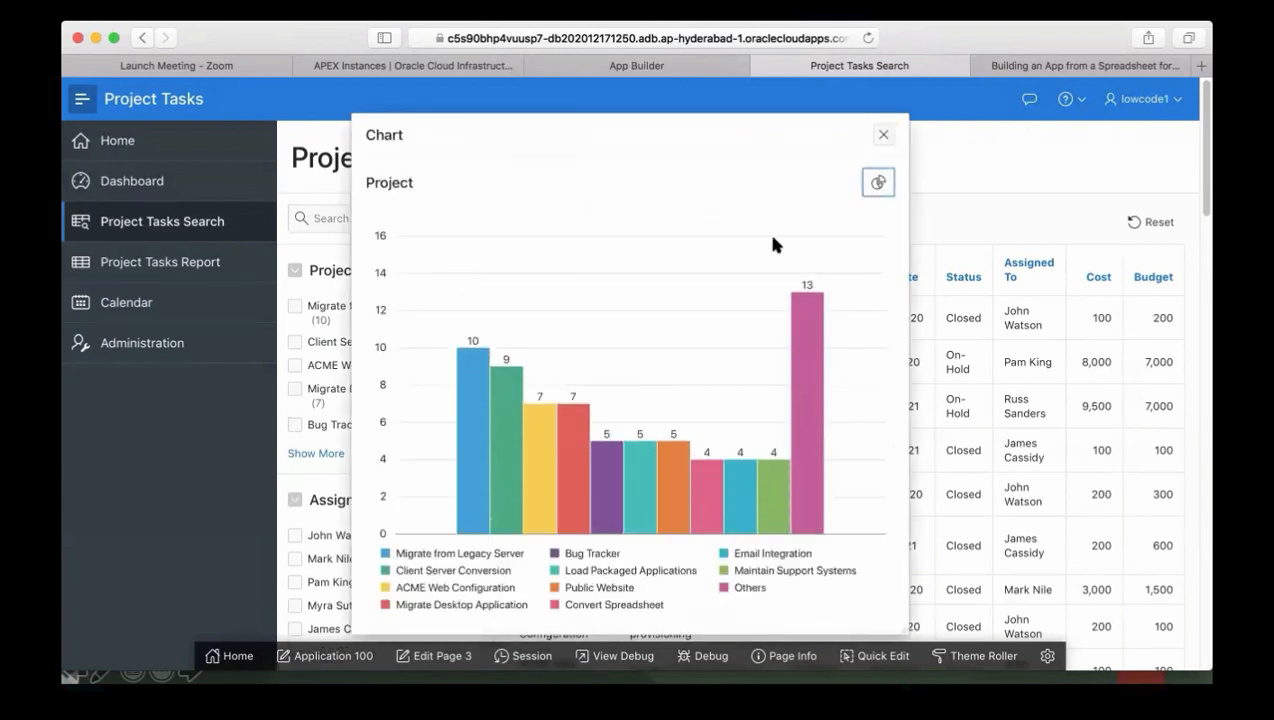
left_click(879, 184)
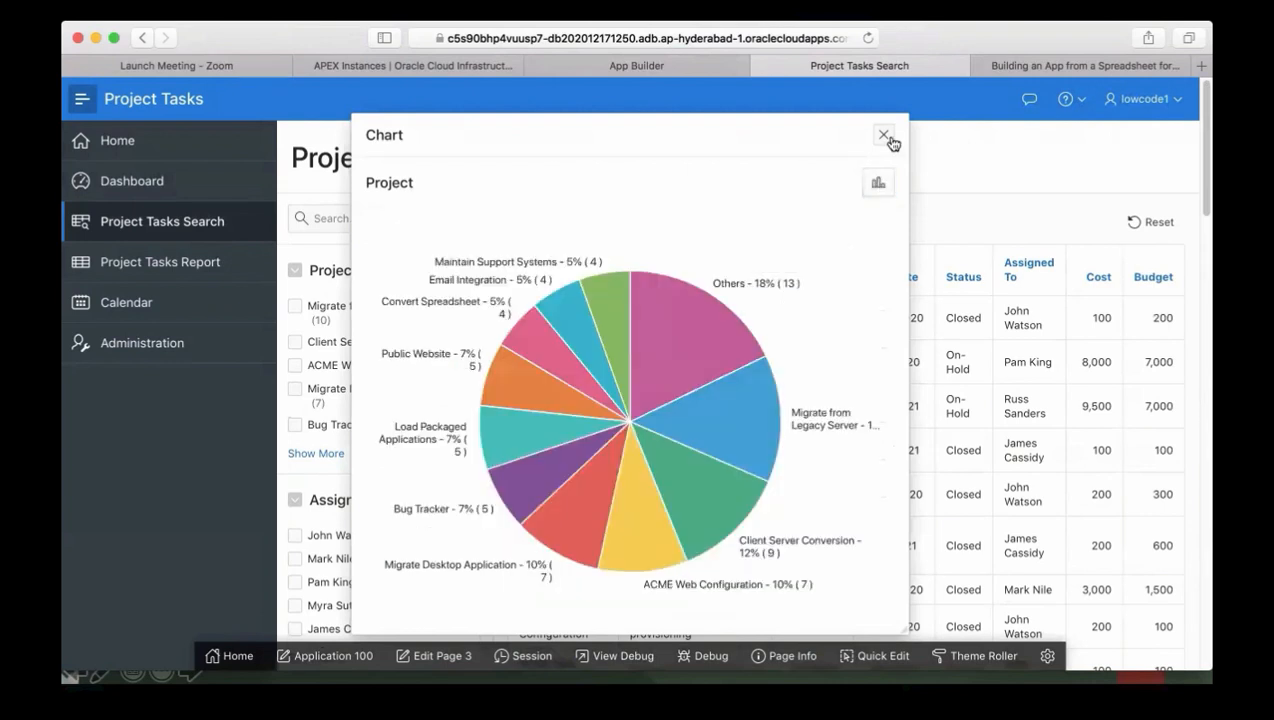
left_click(884, 136)
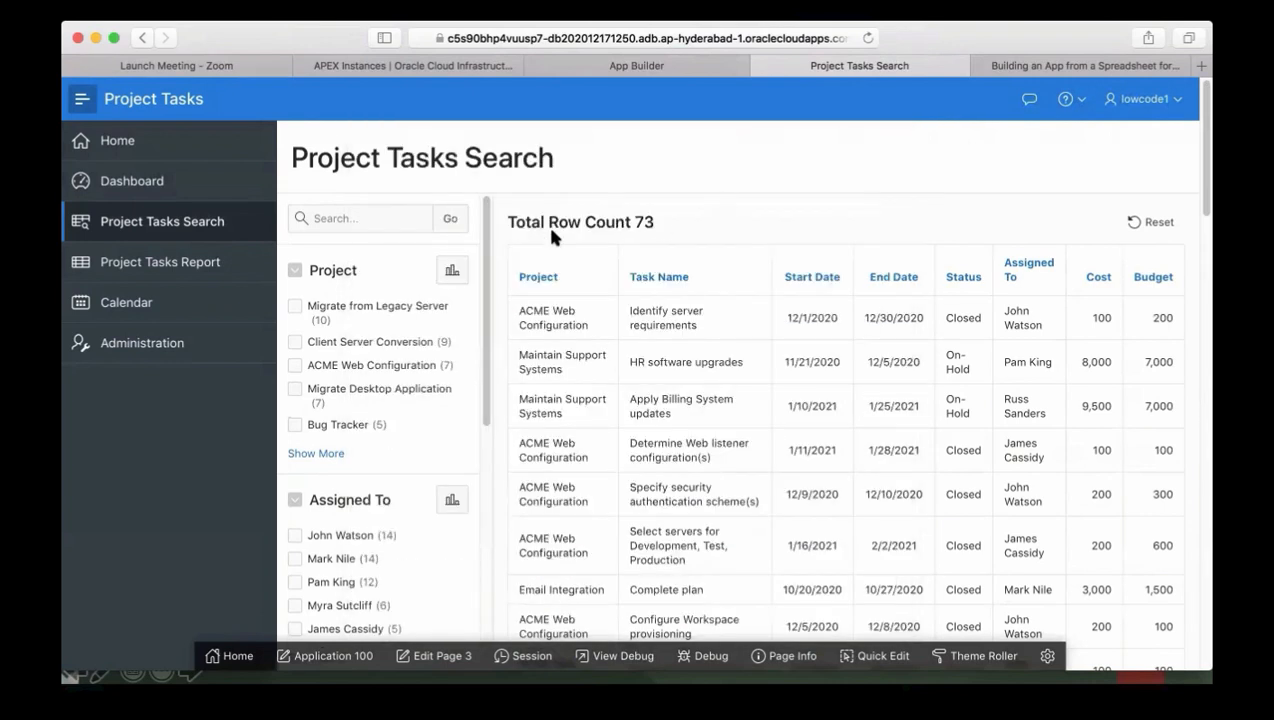
Step: Filter by Migrate from Legacy Server and one assignee, clear both, then open Project Tasks Report
left_click(296, 305)
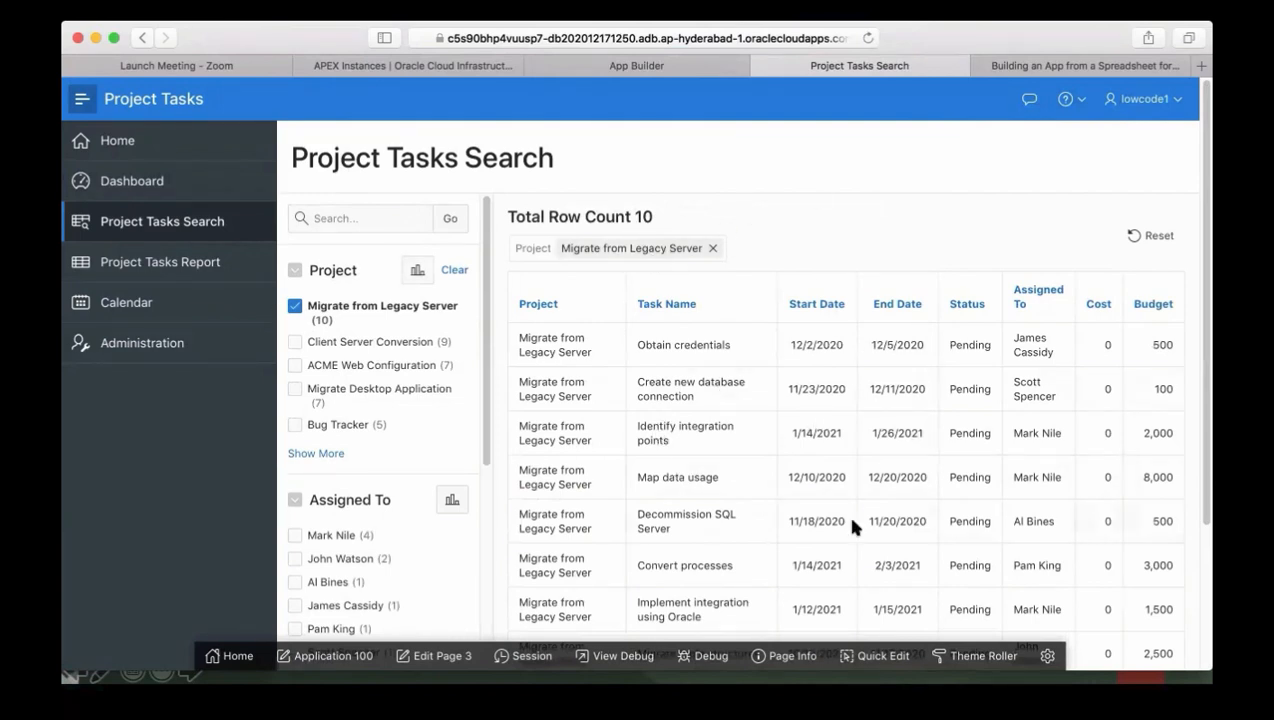
left_click(295, 559)
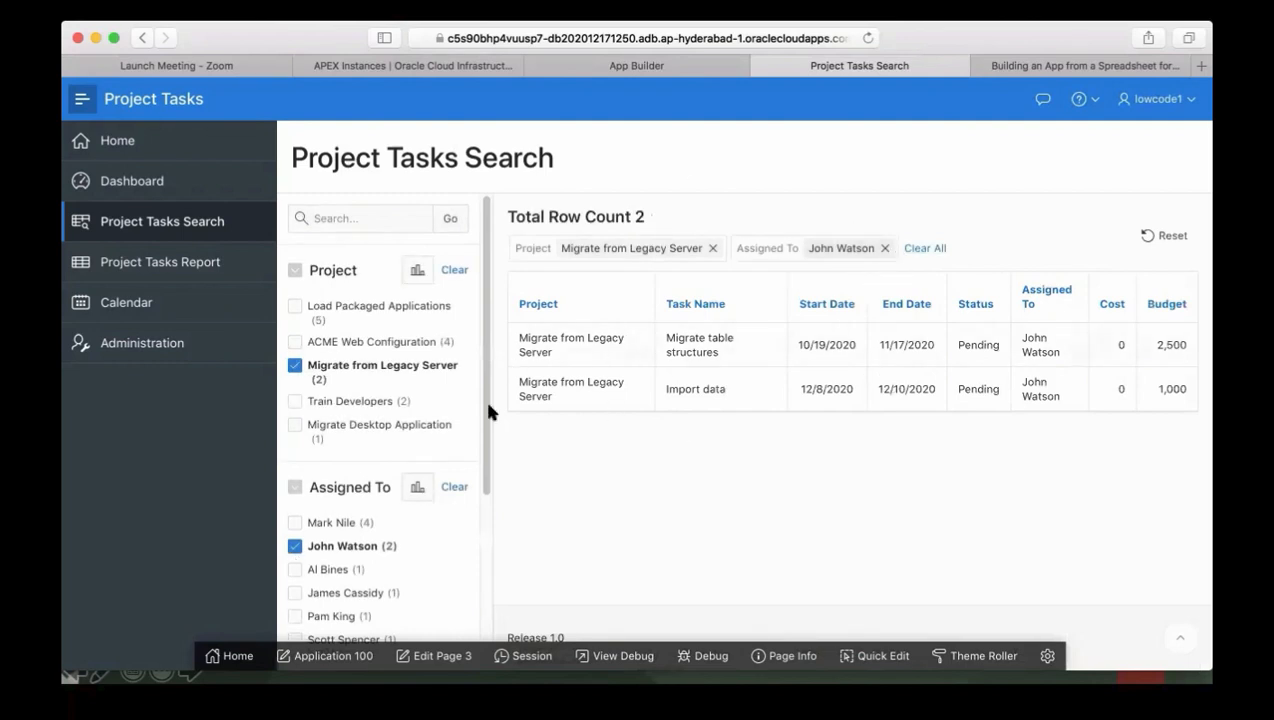
left_click(452, 487)
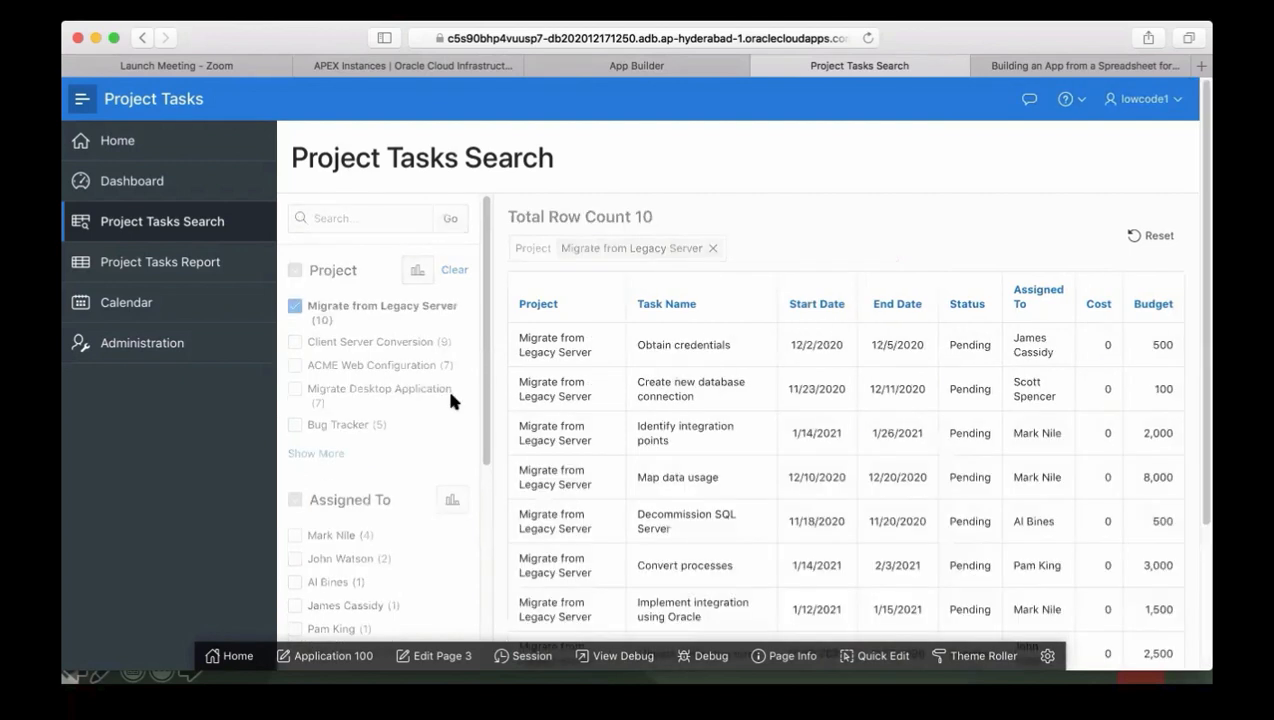
left_click(455, 274)
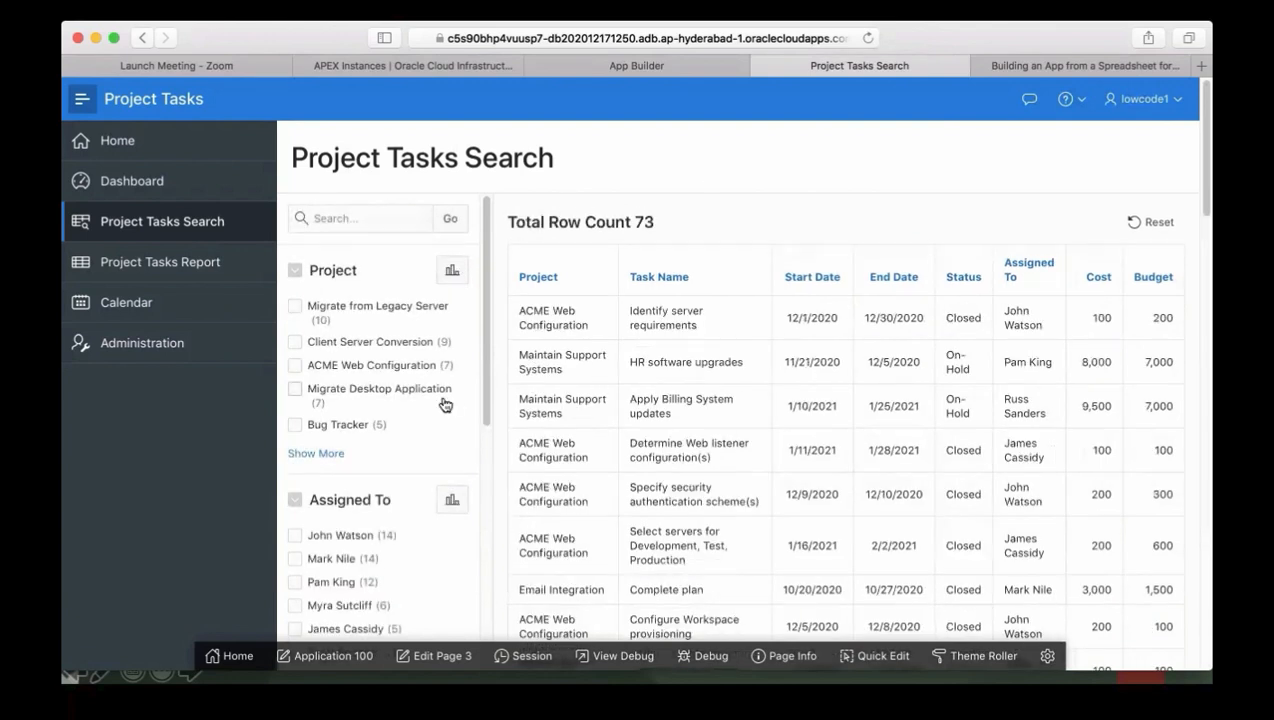
left_click(171, 263)
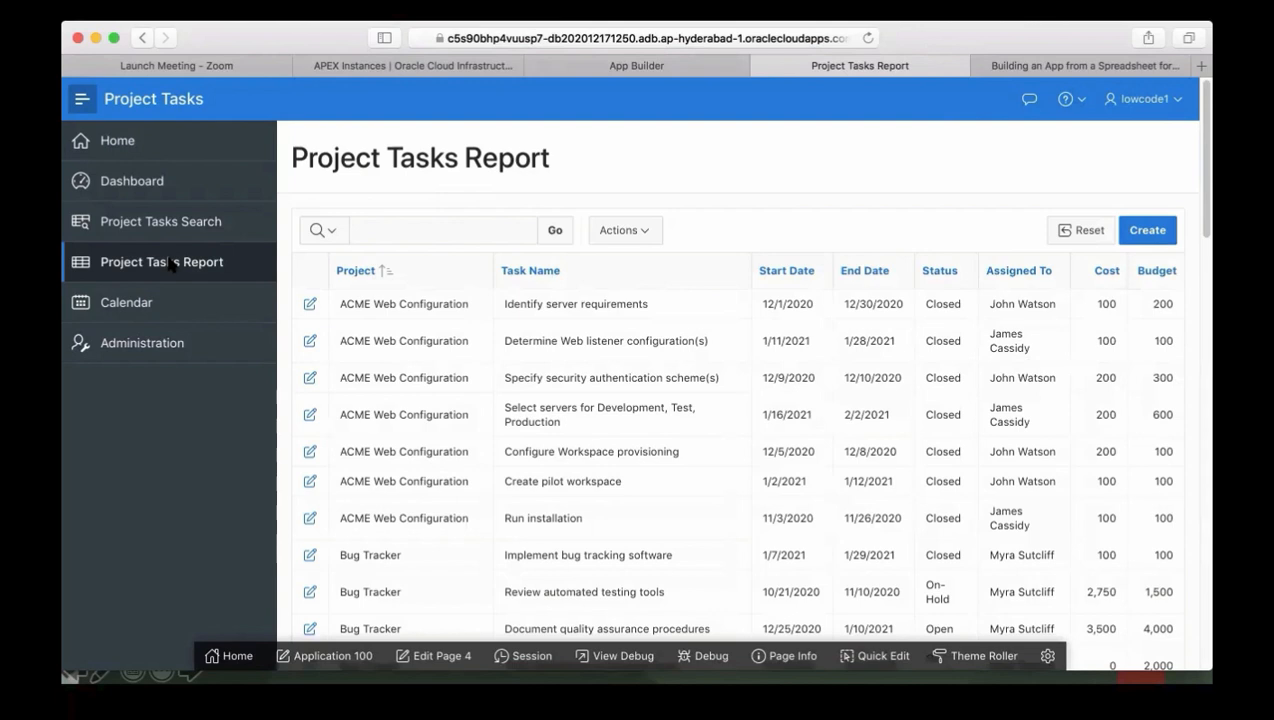
Step: Open the first task's edit form and replace its cost with the text 'asdsadsa'
left_click(651, 240)
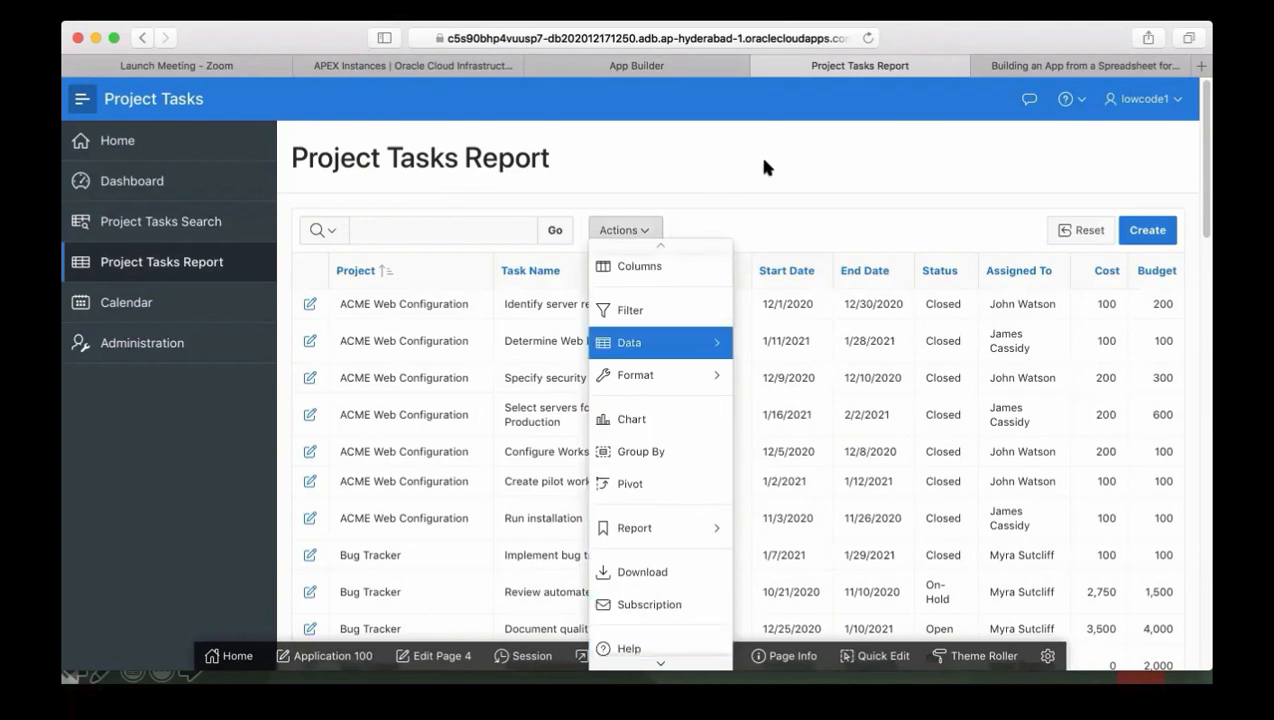
key("Escape")
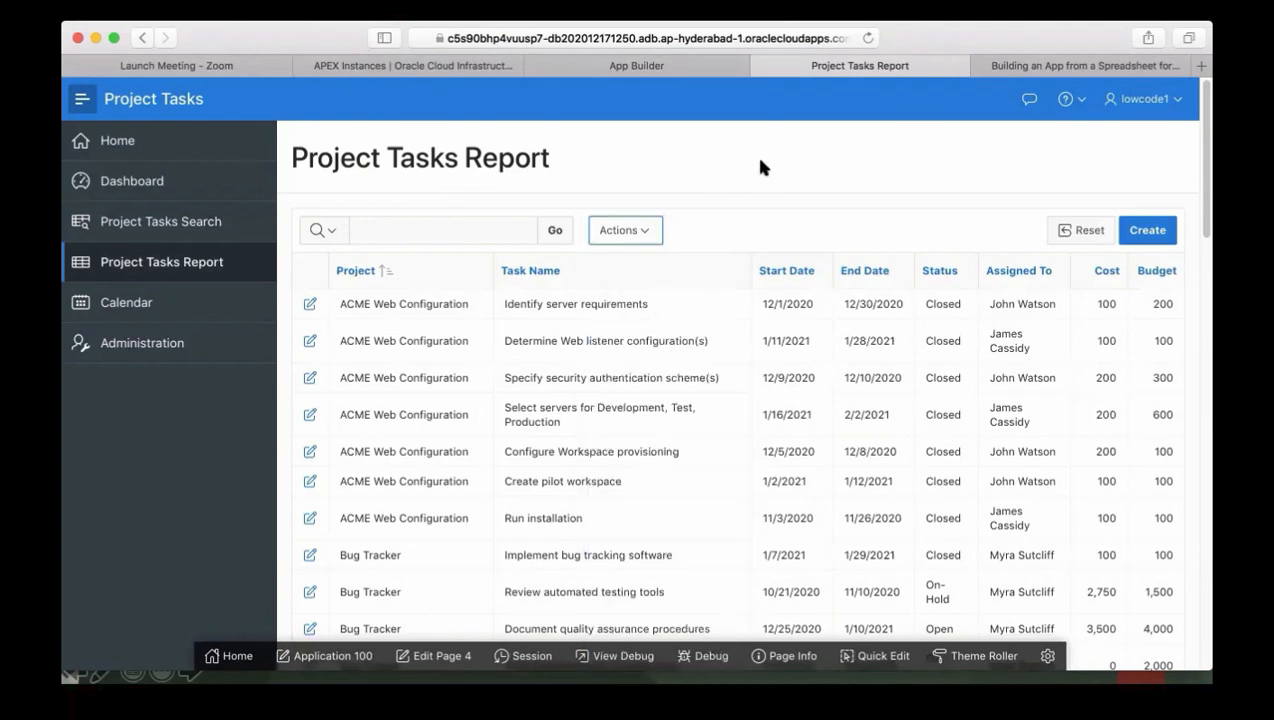
left_click(309, 305)
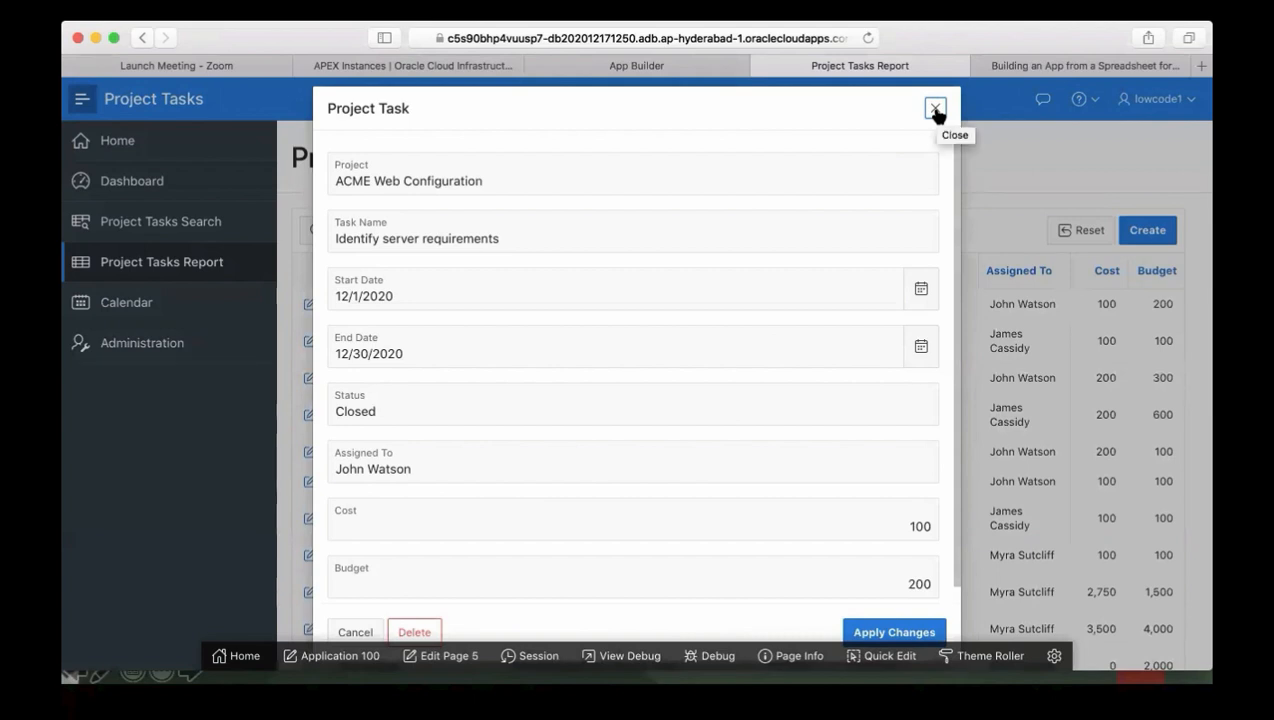
double_click(916, 525)
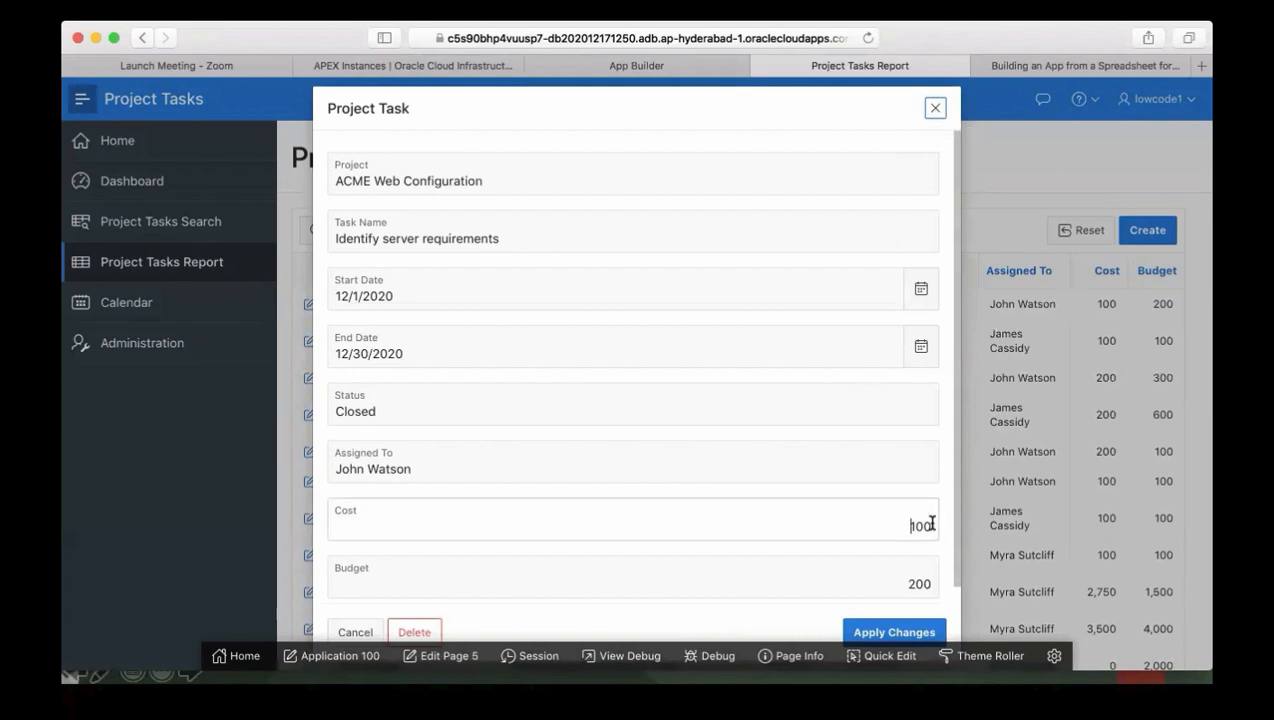
type("asdsadsa")
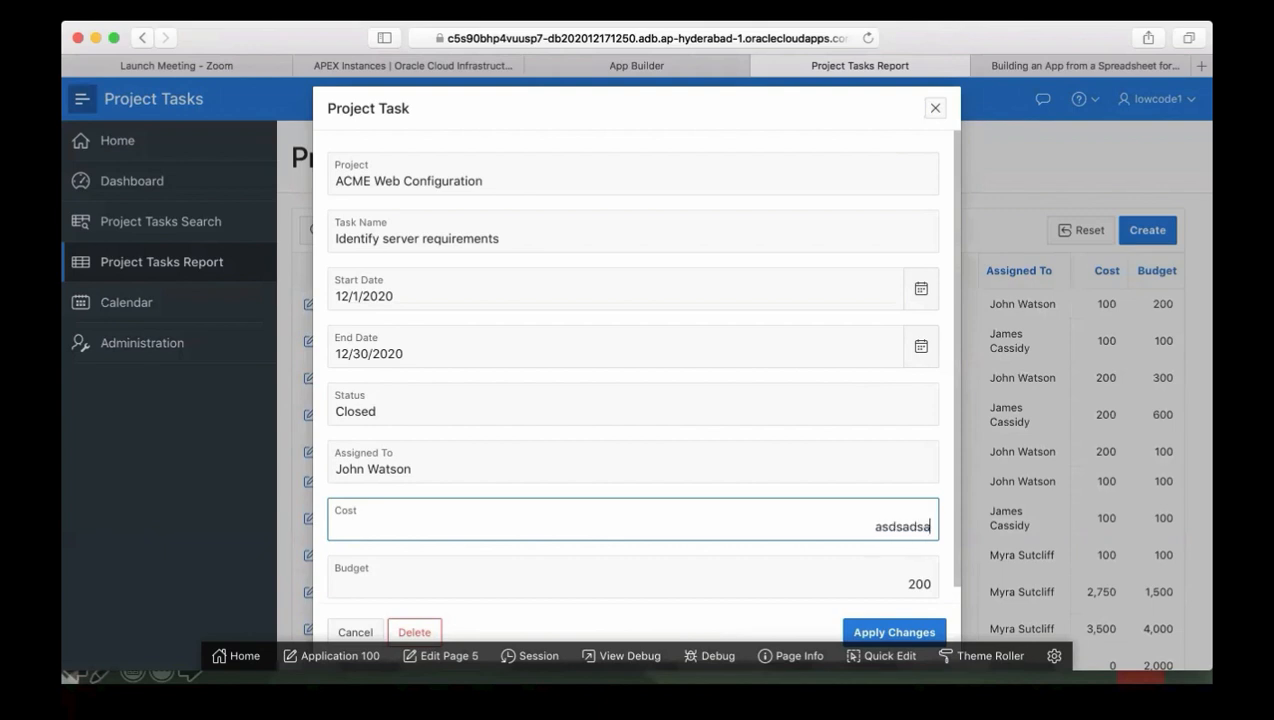
Step: Try to save, dismiss the validation error, close the form unsaved, and go to Calendar
left_click(880, 634)
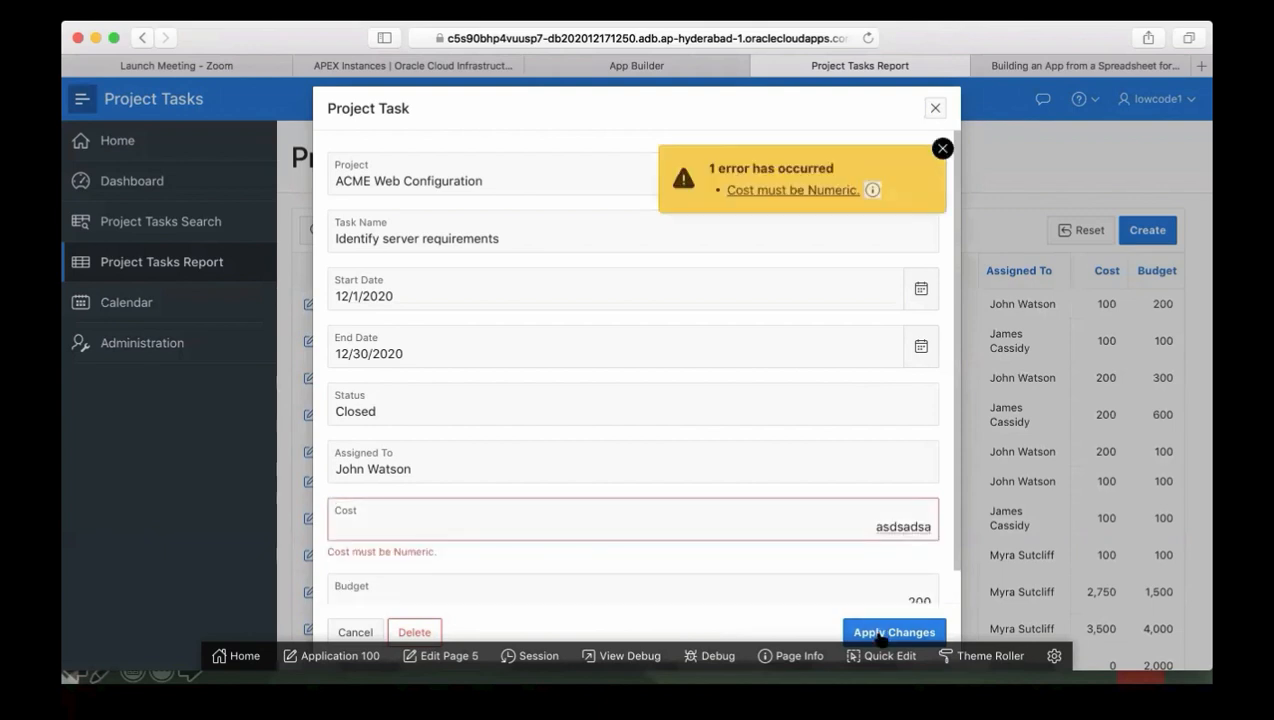
left_click(942, 148)
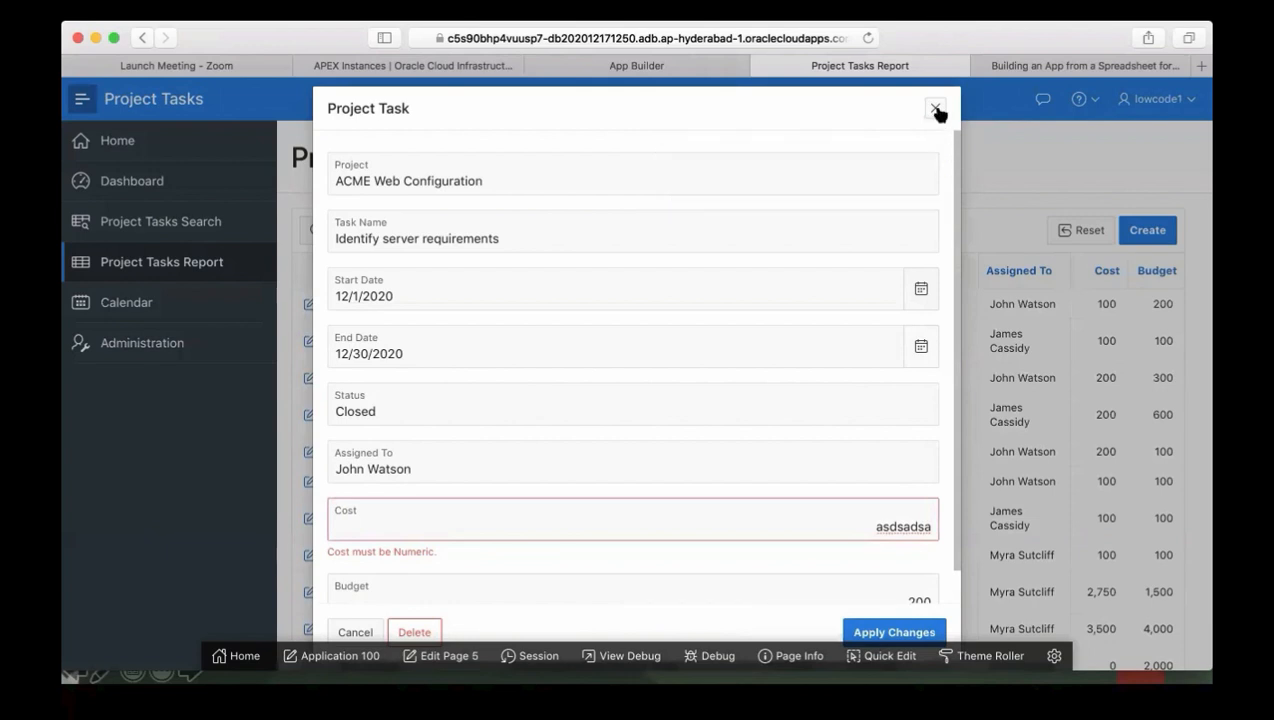
left_click(935, 108)
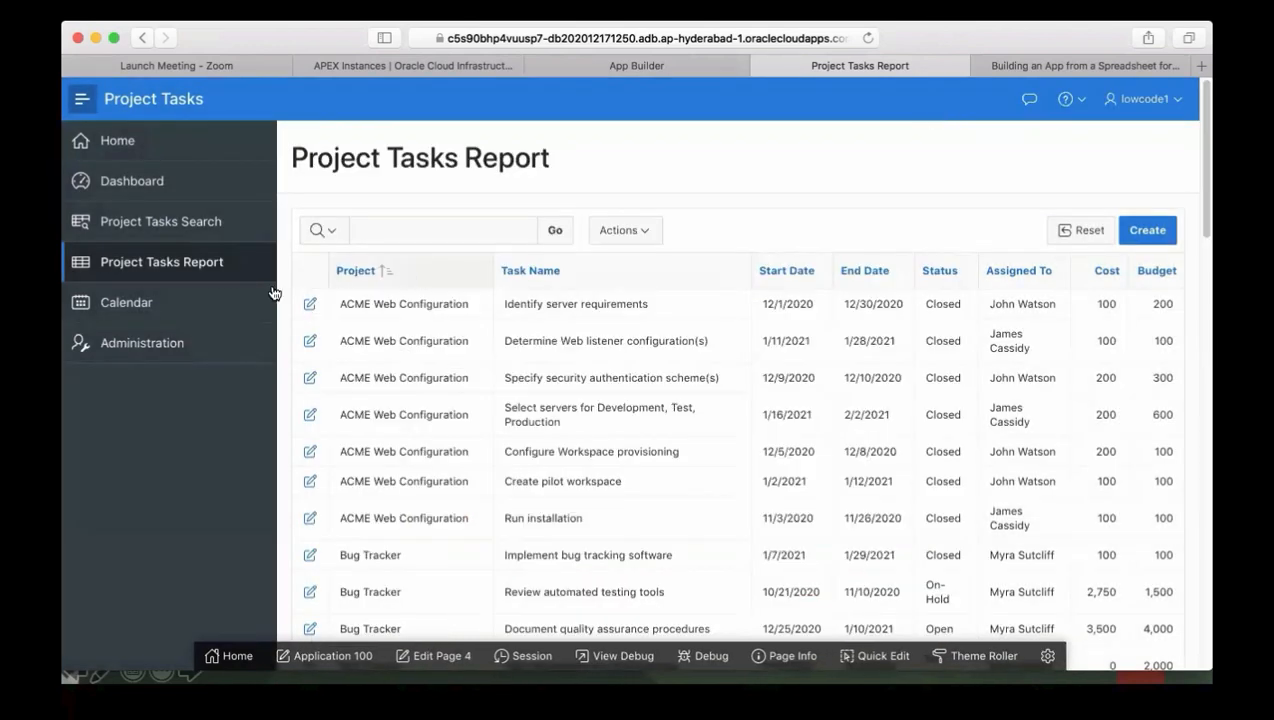
left_click(194, 313)
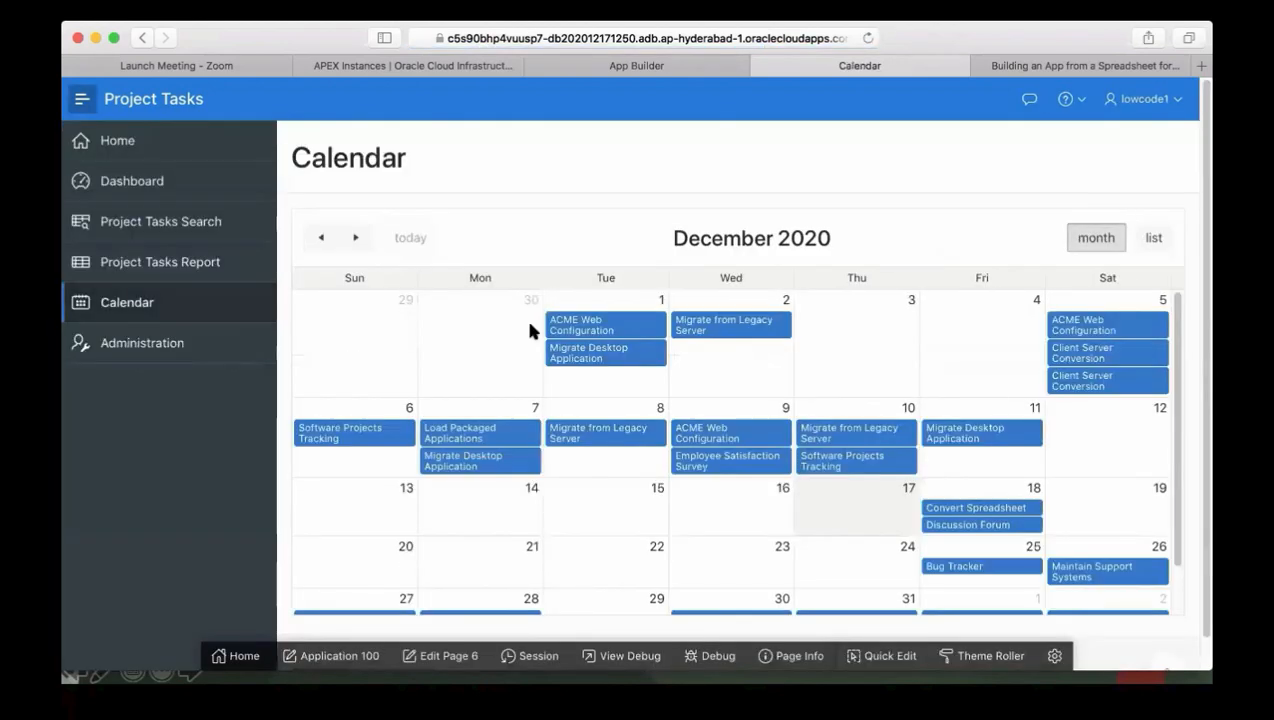
Step: Preview December 2020 calendar events, browse Administration and Dashboard, then return to the guide
mouse_move(621, 325)
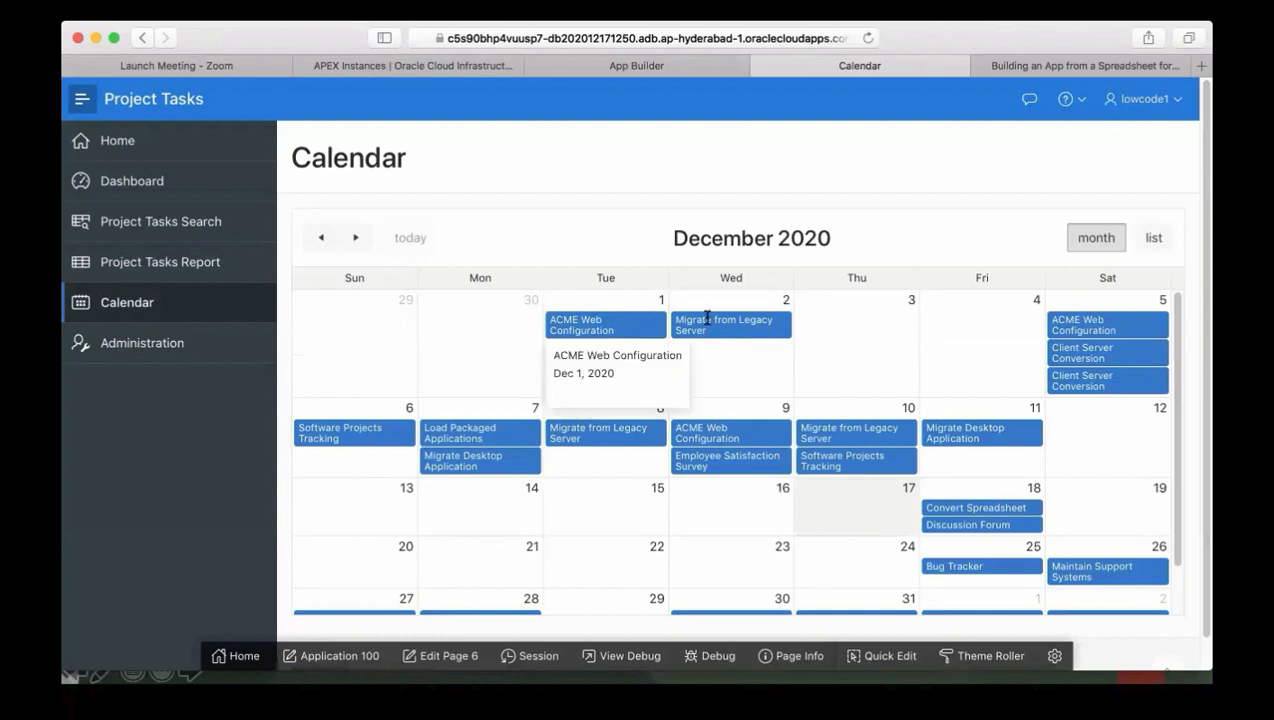
mouse_move(737, 322)
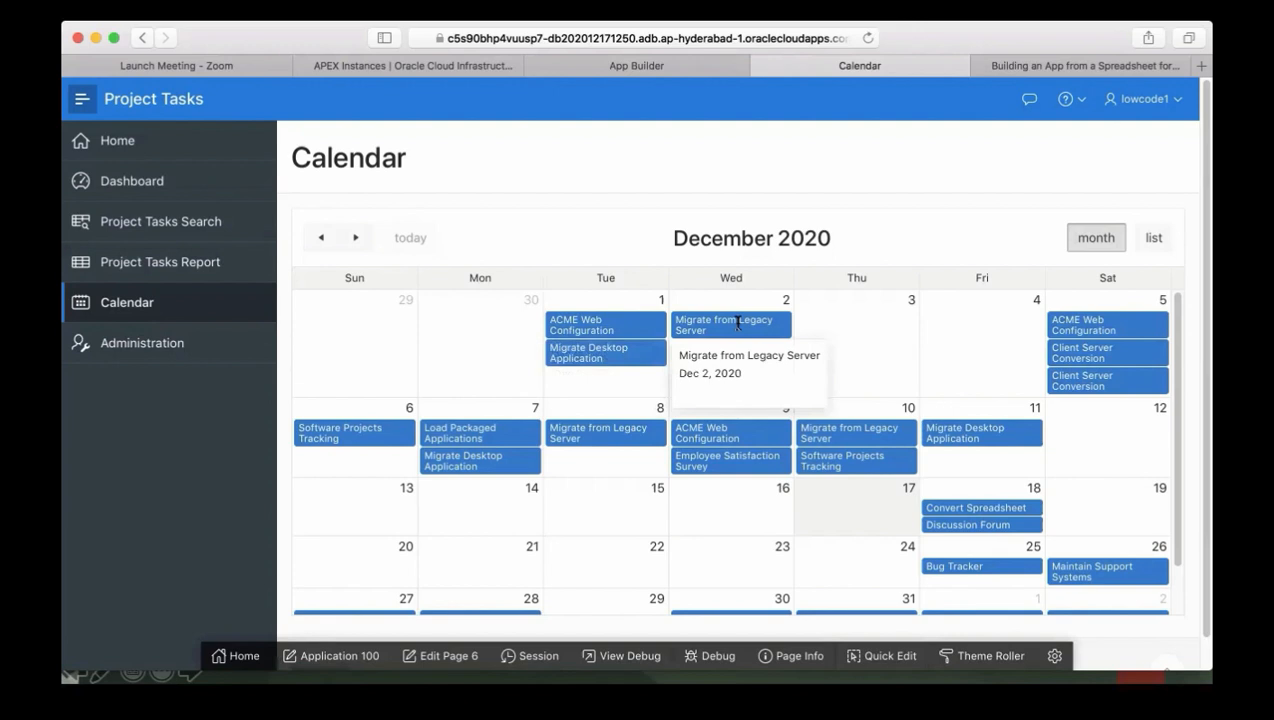
left_click(157, 356)
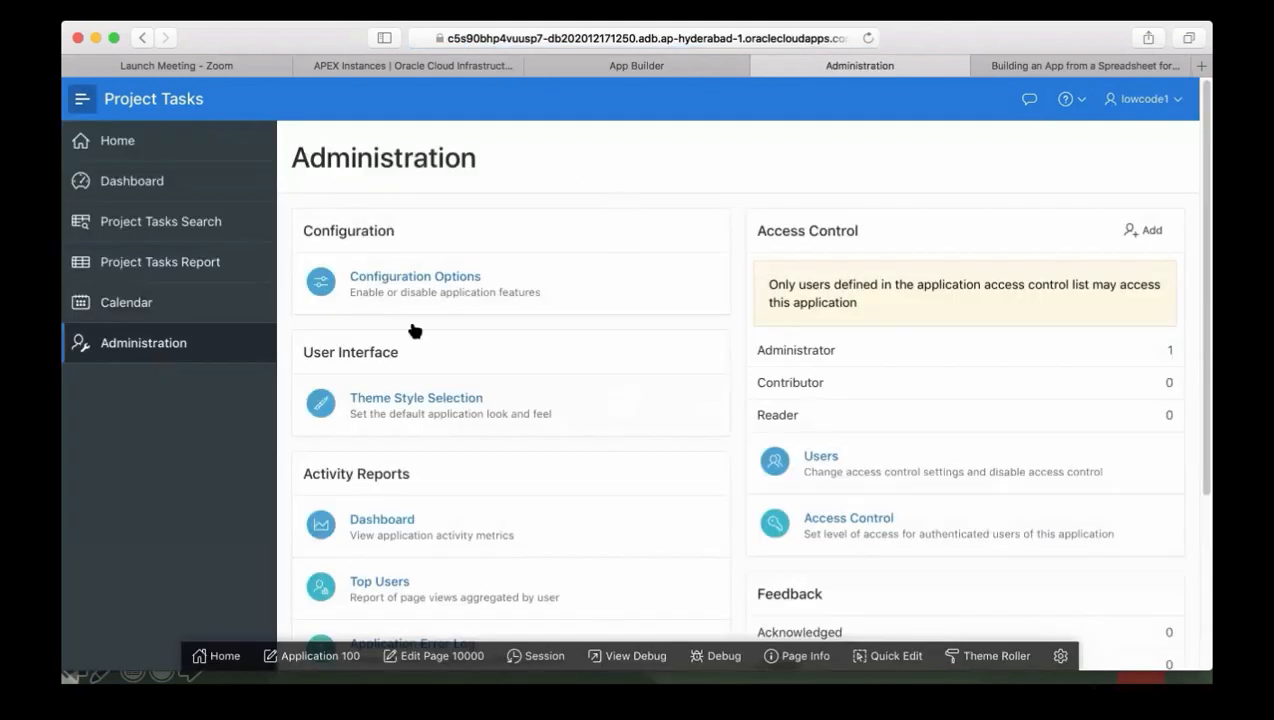
left_click(121, 190)
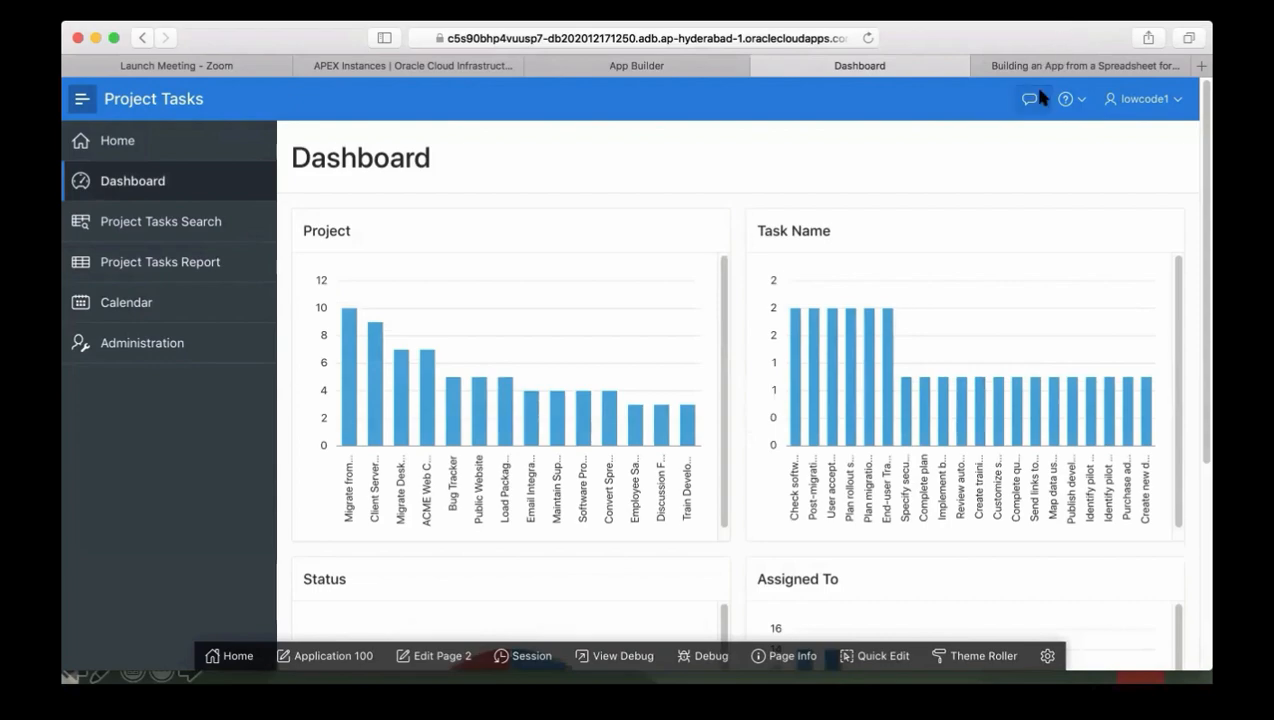
left_click(1078, 66)
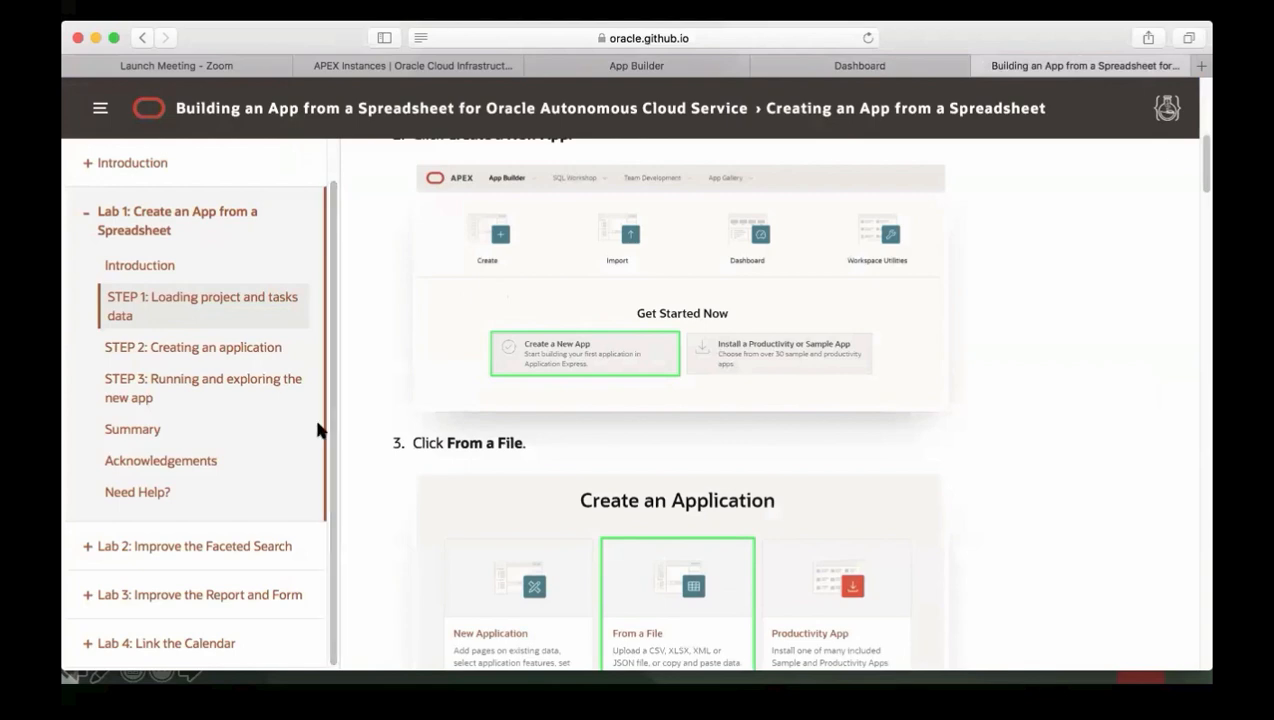
Step: Open Lab 2's STEP 1: Enhancing the Status Facet, then go back to the app's Dashboard
left_click(199, 548)
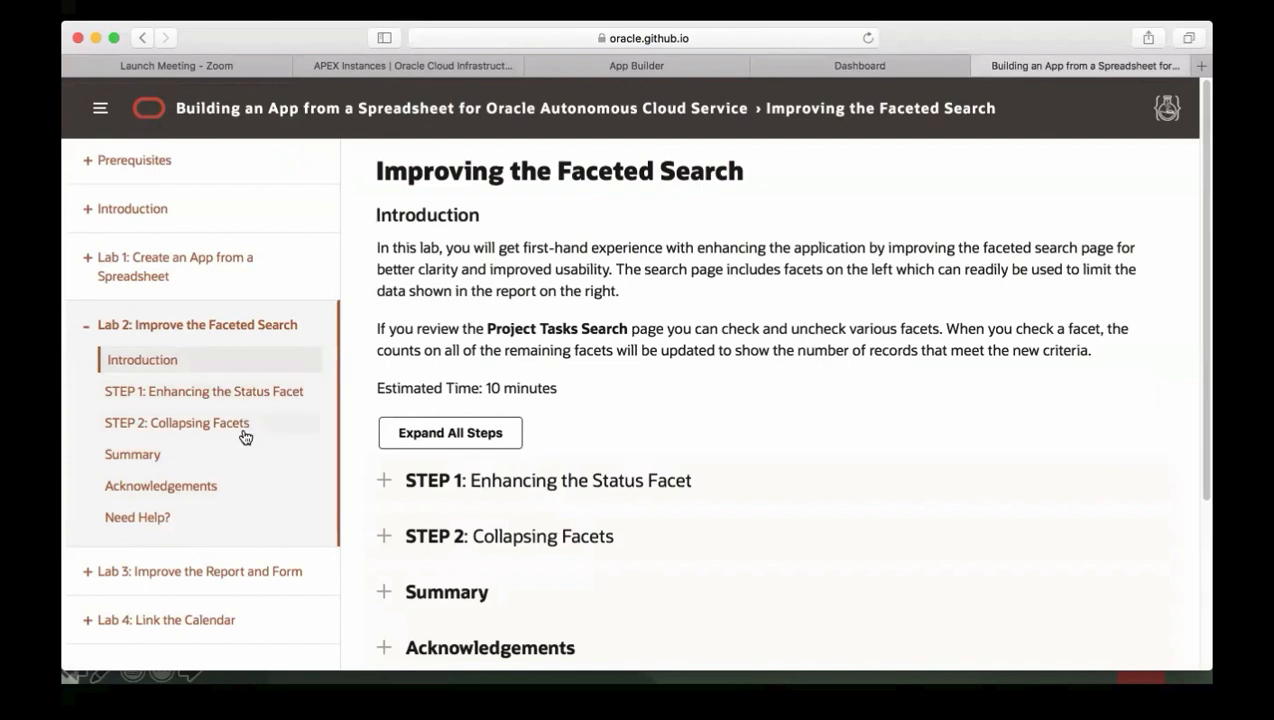
left_click(258, 398)
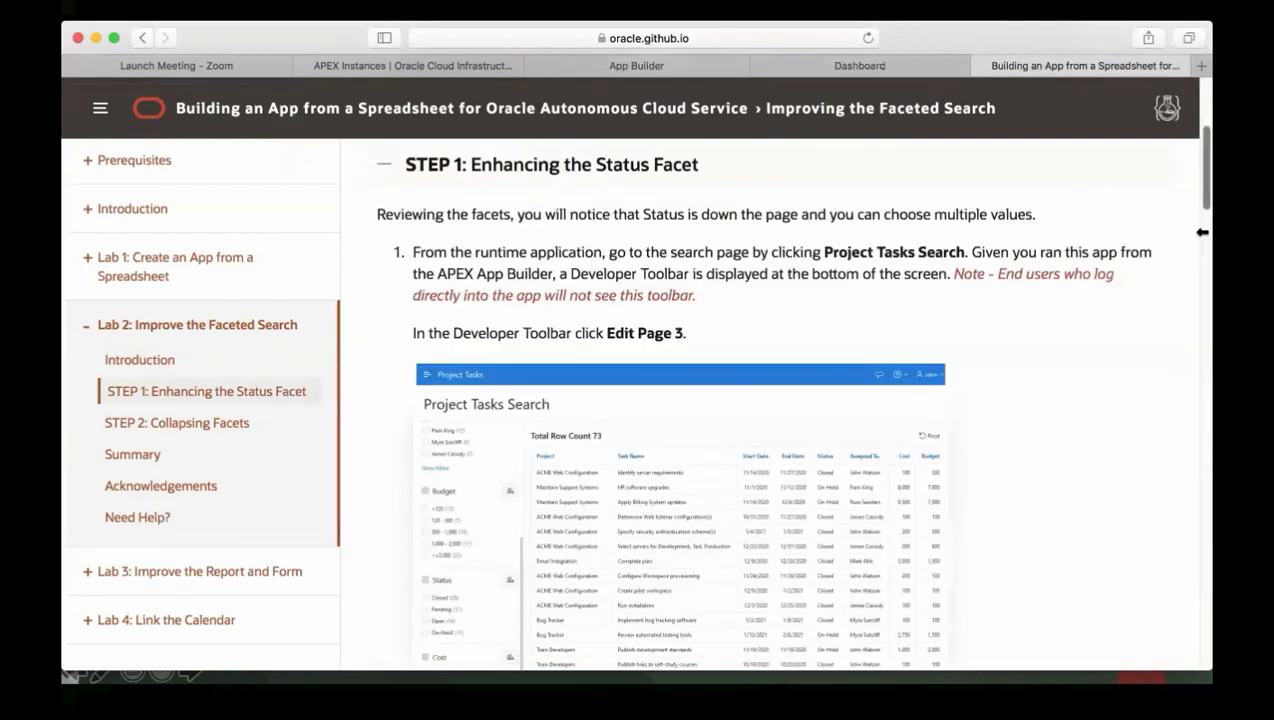
left_click(944, 72)
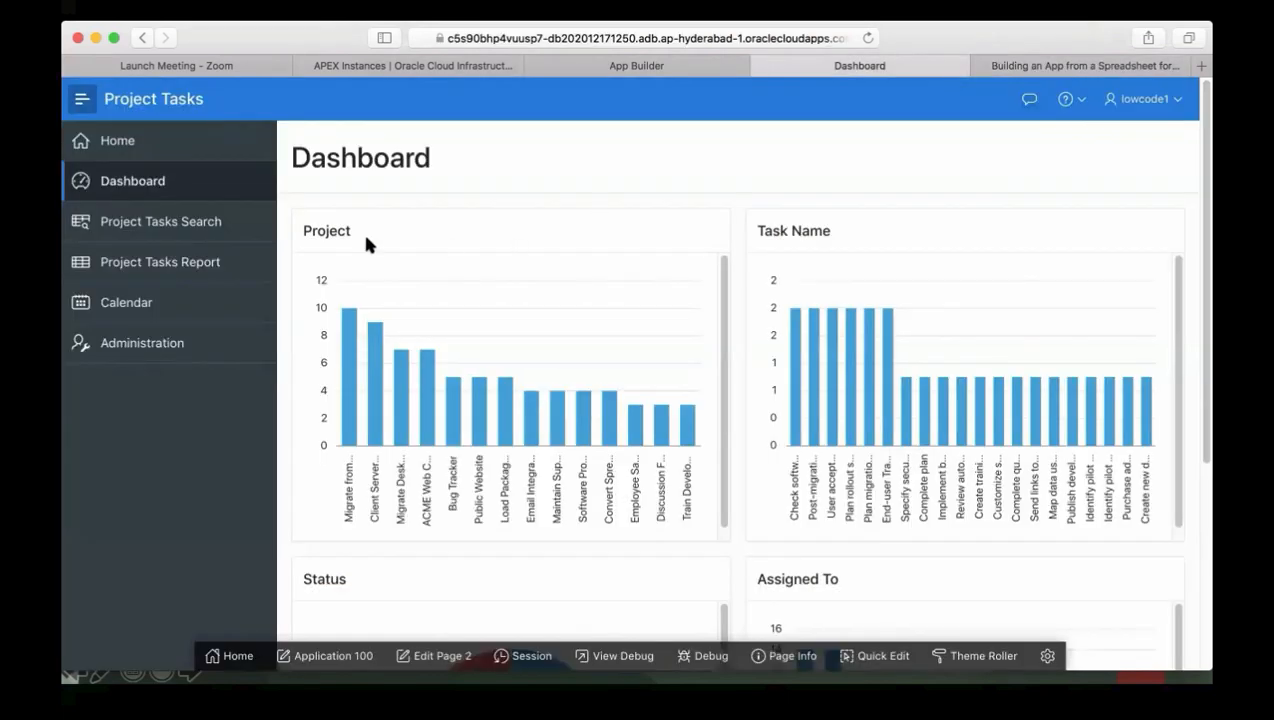
Step: Review the Budget, Status and Cost facets on Project Tasks Search, then return to the guide
left_click(194, 236)
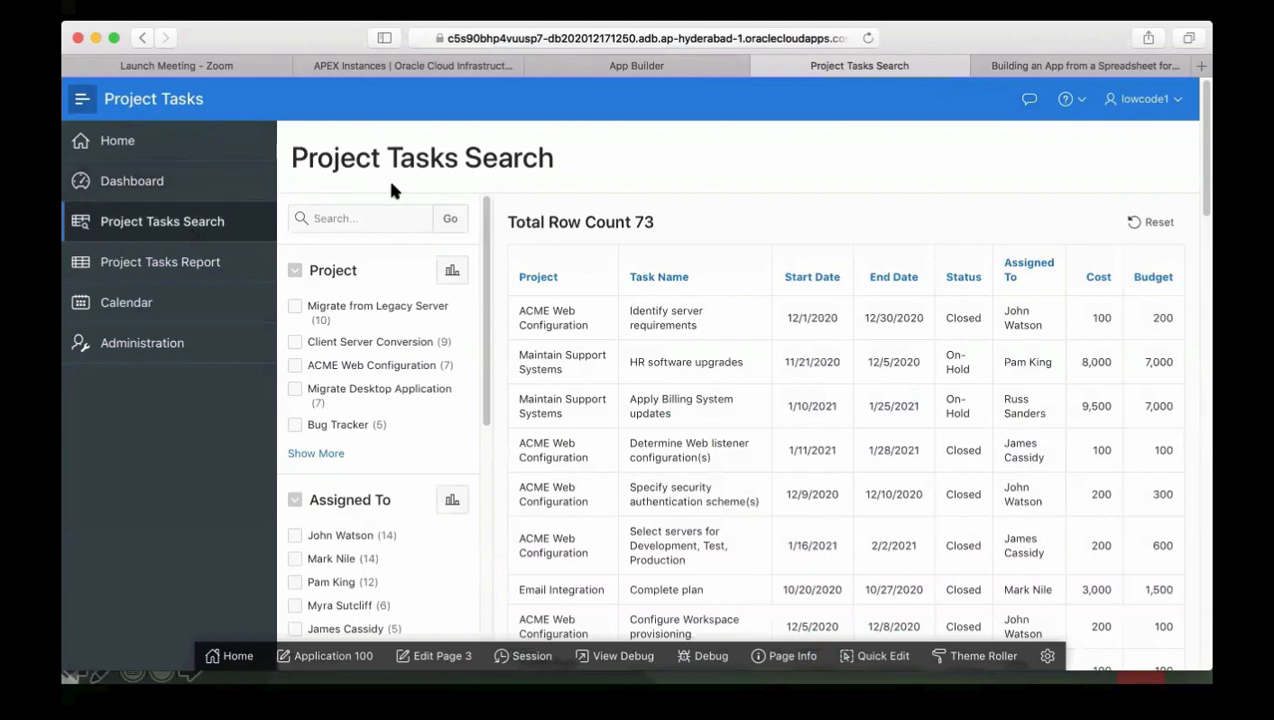
left_click_drag(485, 240, 495, 462)
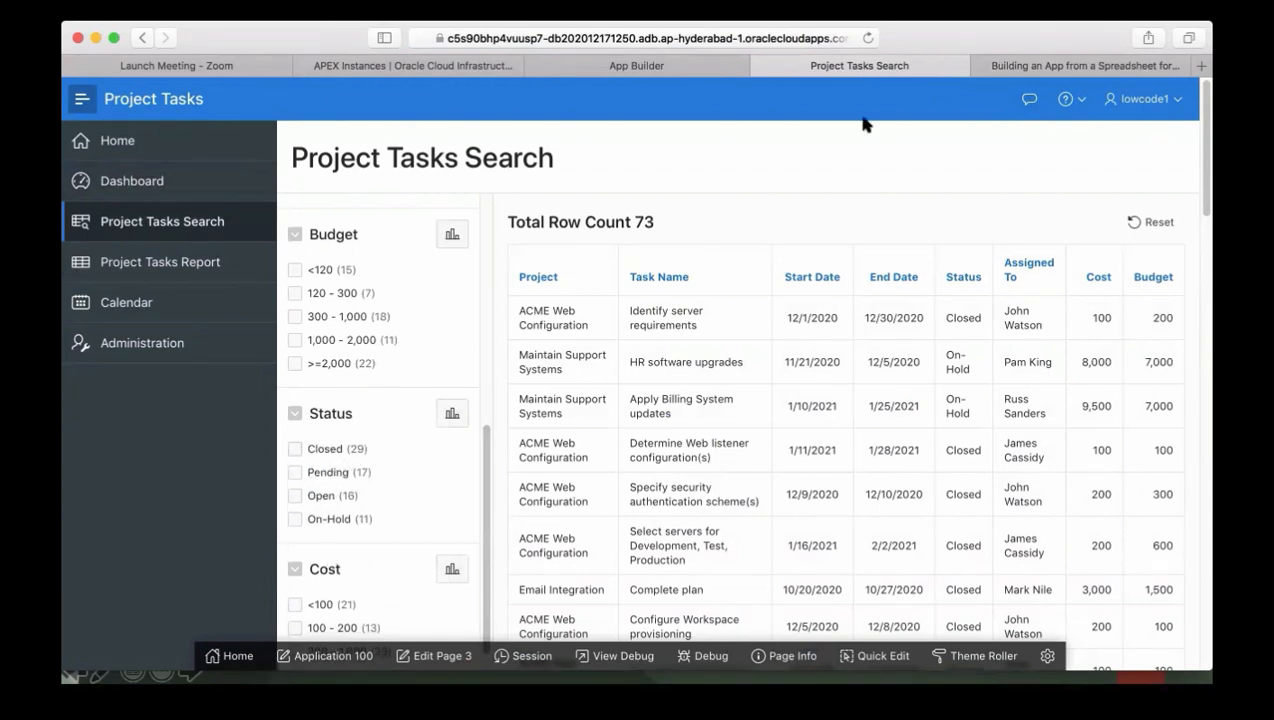
left_click(1038, 70)
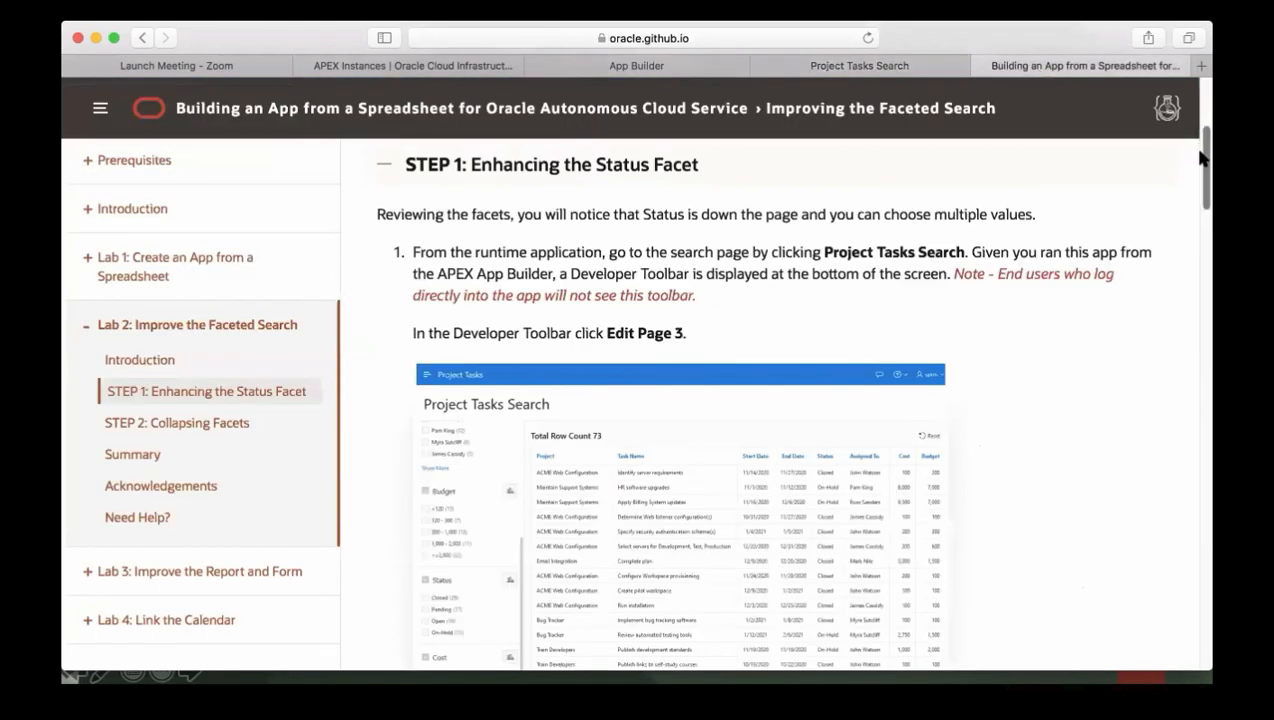
Step: Read Lab 2 Step 1's facet-reordering instructions, then bring up the Project Tasks Search page
left_click_drag(1203, 158, 1198, 338)
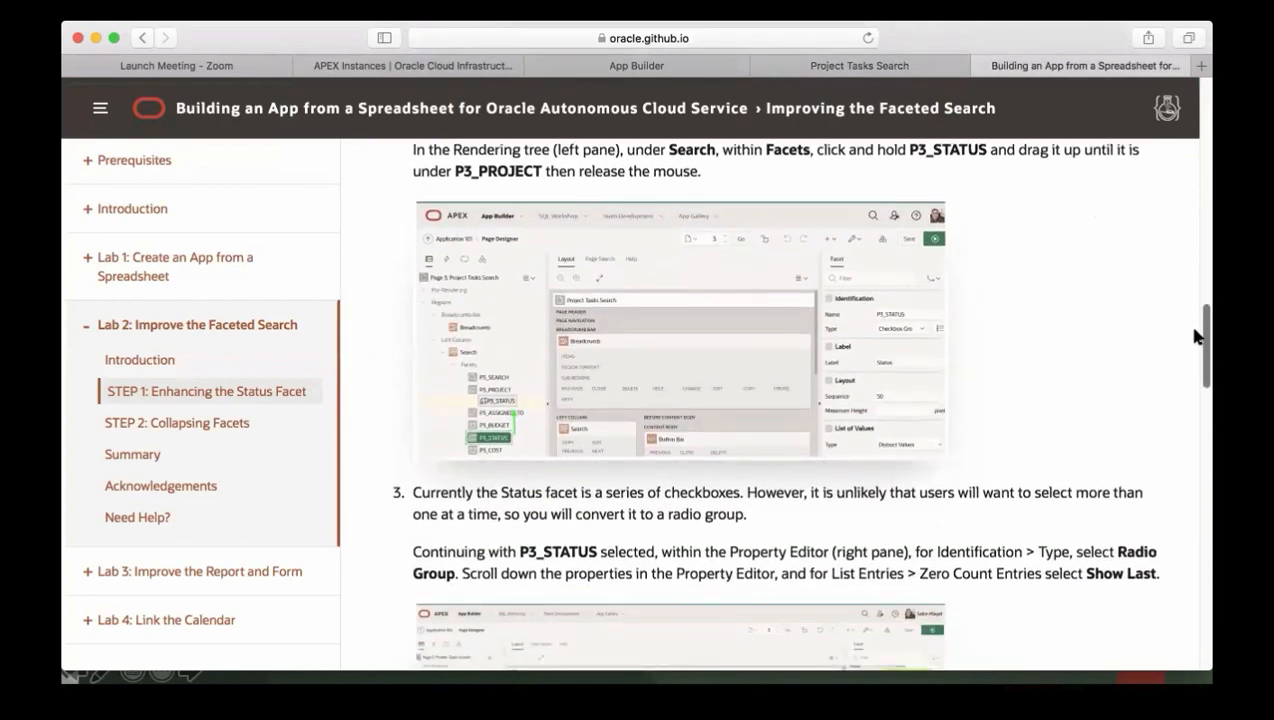
left_click_drag(1196, 336, 1203, 375)
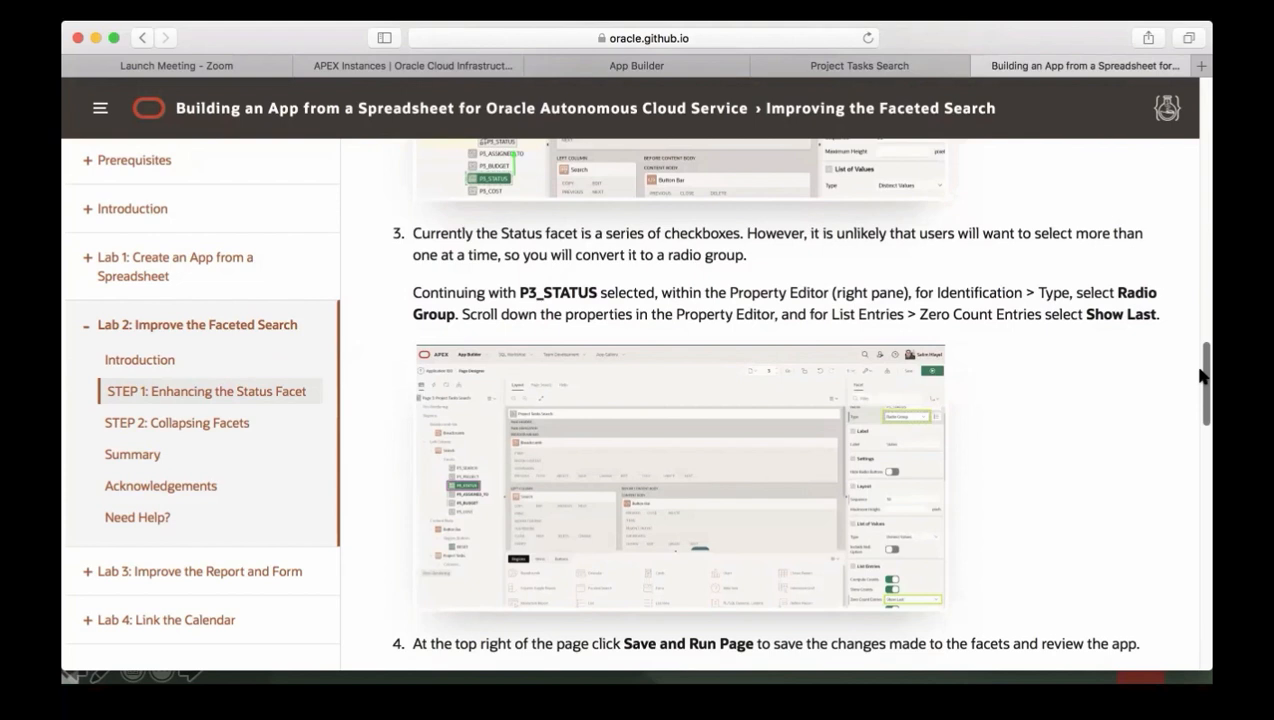
left_click_drag(1203, 375, 1200, 320)
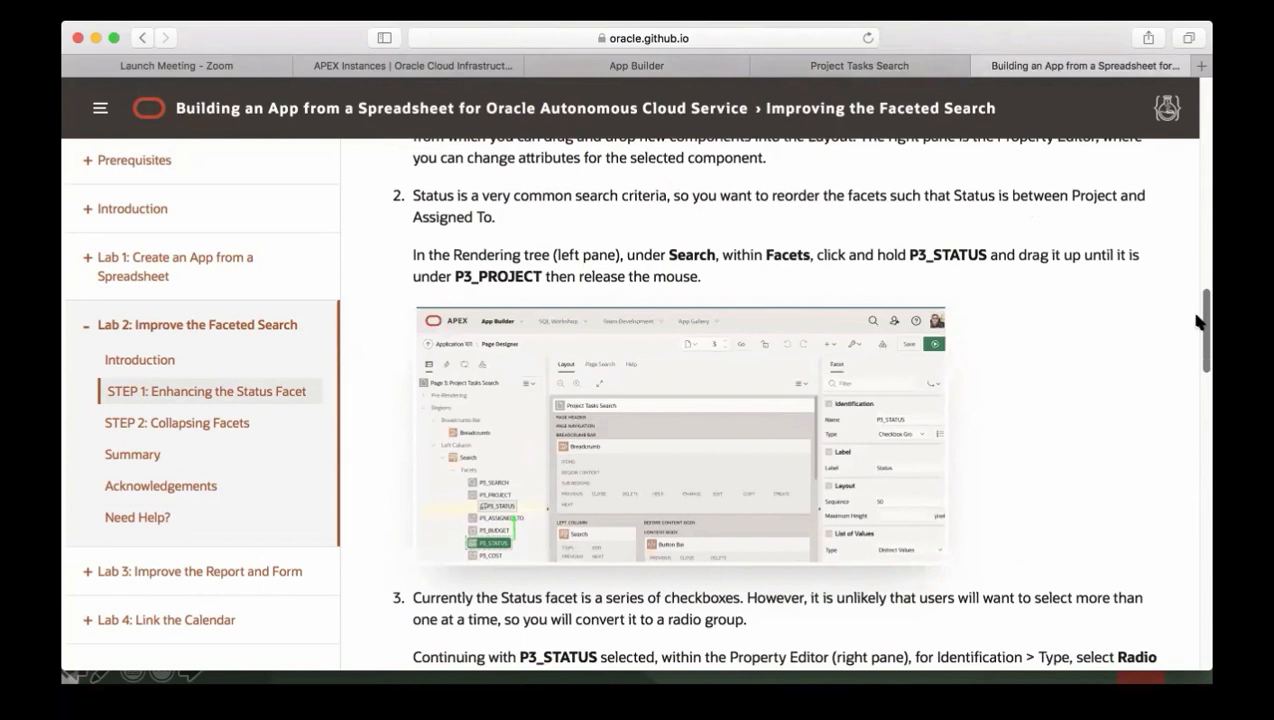
left_click(933, 76)
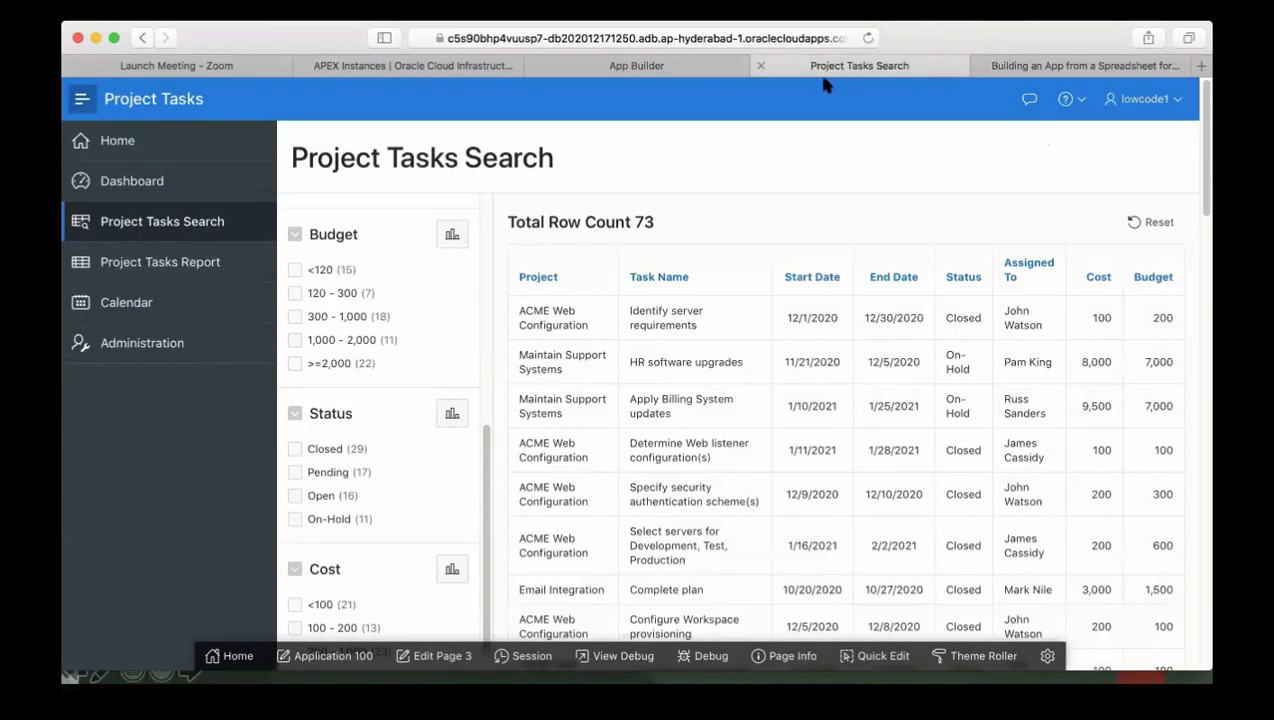
Step: Open Page 3: Project Tasks Search in Page Designer from the developer toolbar
left_click(464, 658)
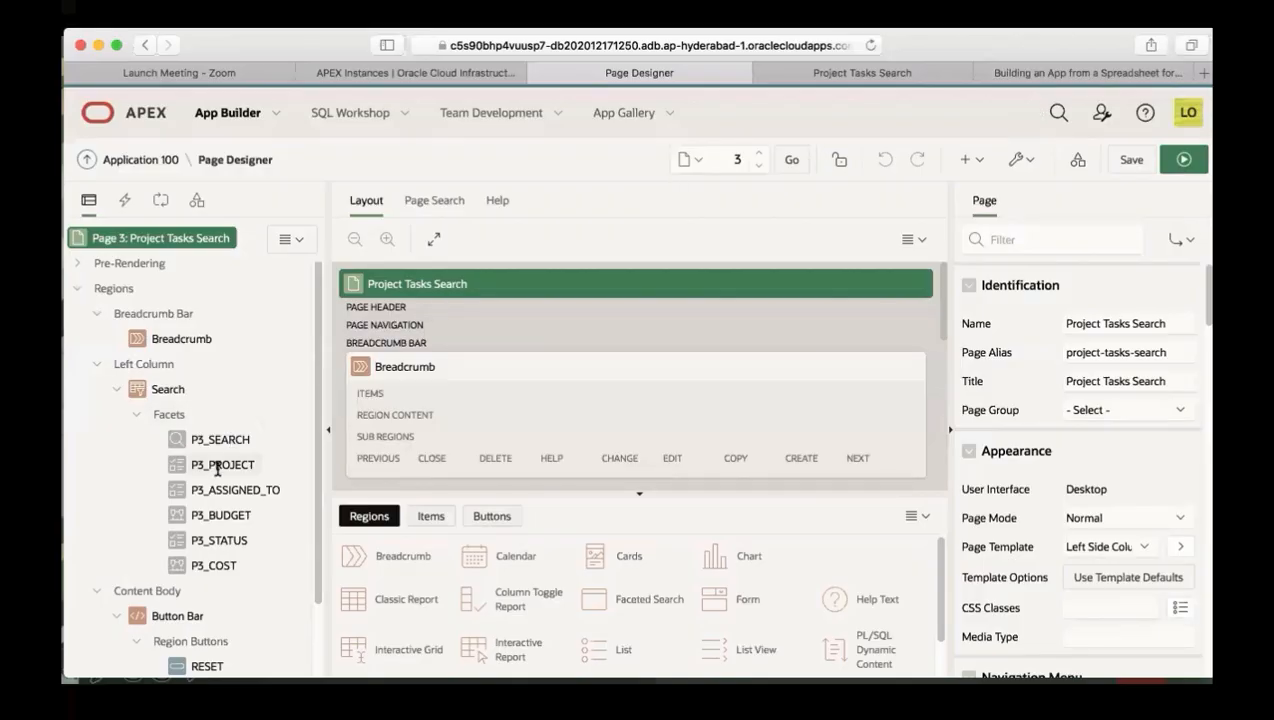
Step: Move the P3_STATUS facet up below P3_PROJECT and check the new order in the running app
left_click(212, 541)
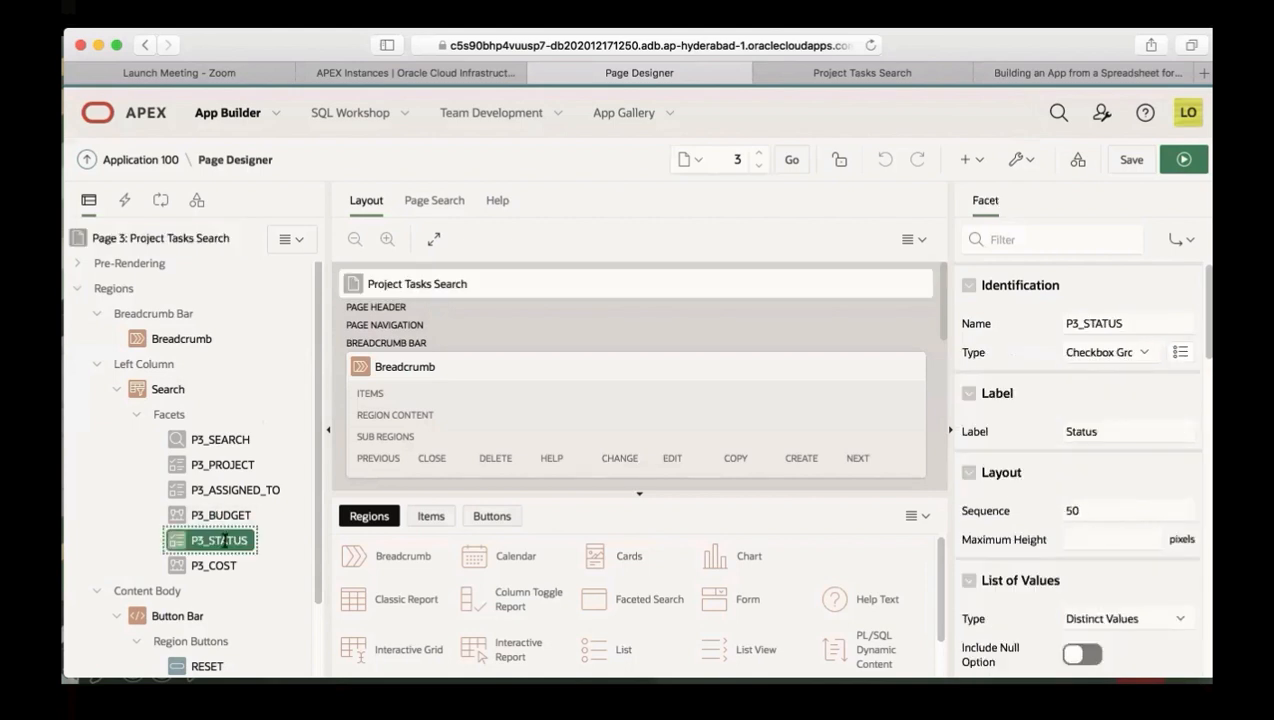
left_click_drag(224, 540, 182, 494)
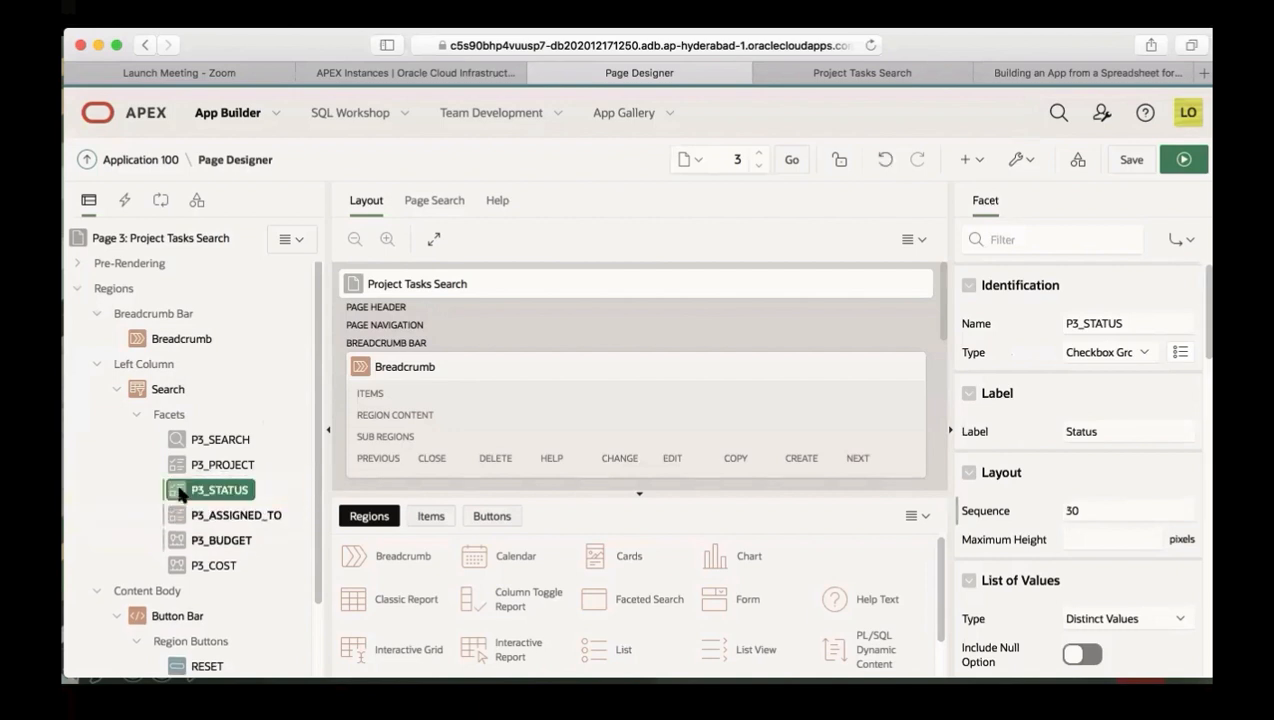
left_click(232, 490)
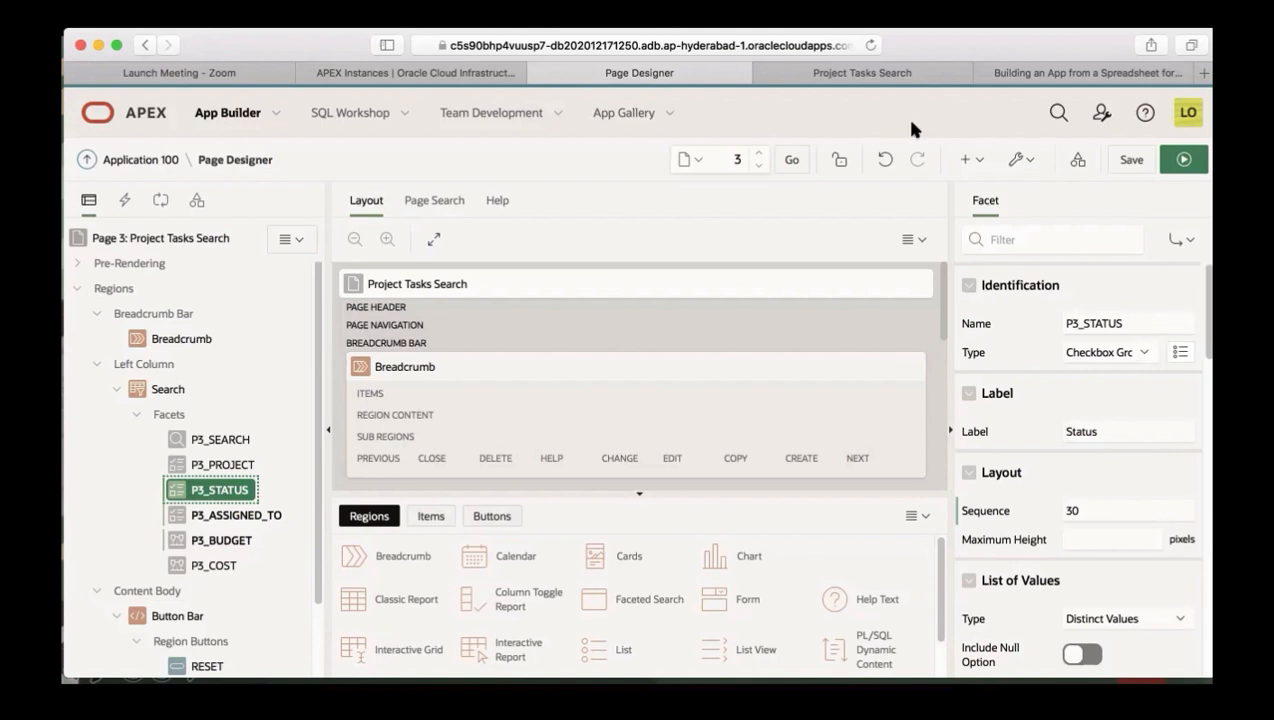
left_click(870, 76)
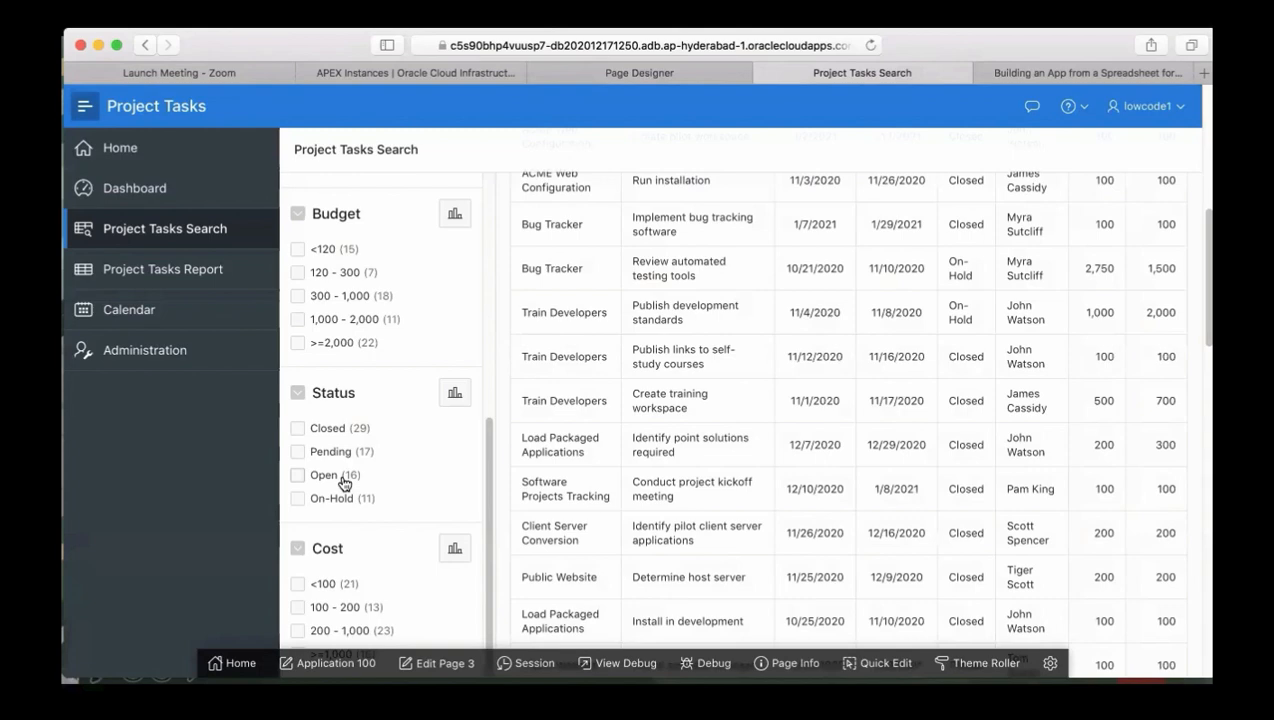
left_click(579, 75)
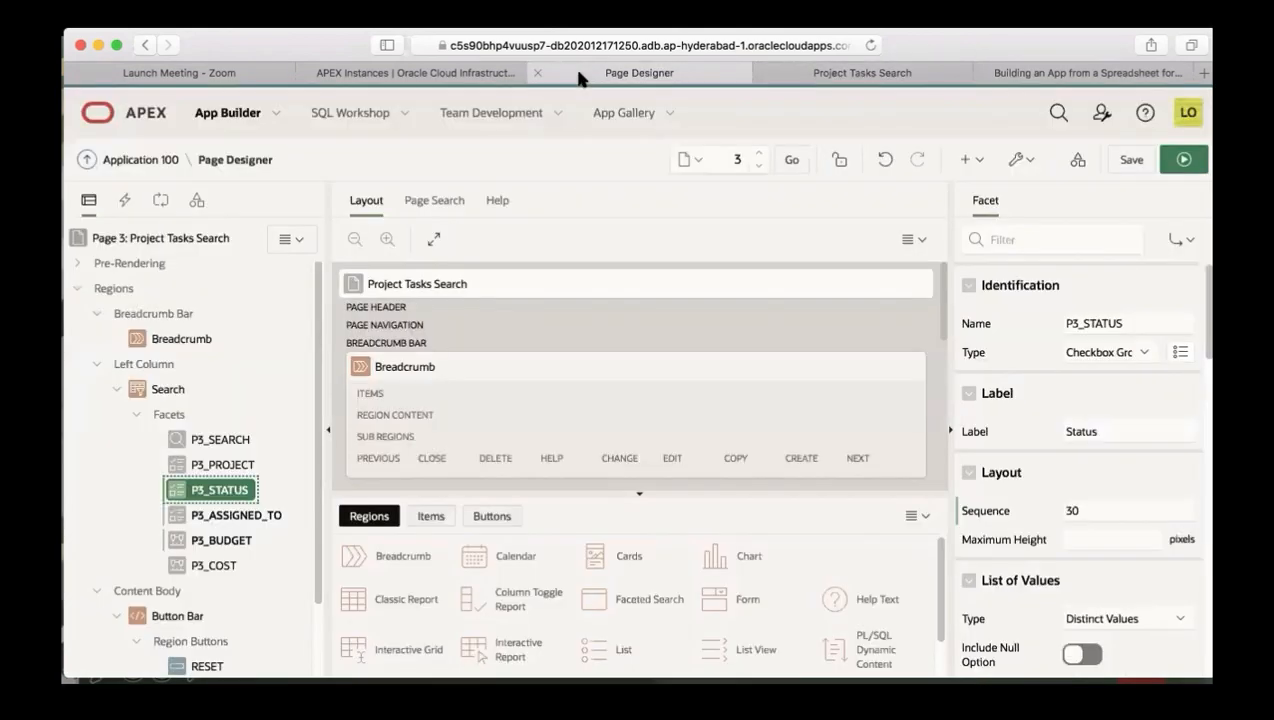
Step: Change the P3_STATUS facet type to Radio Group
left_click(1134, 352)
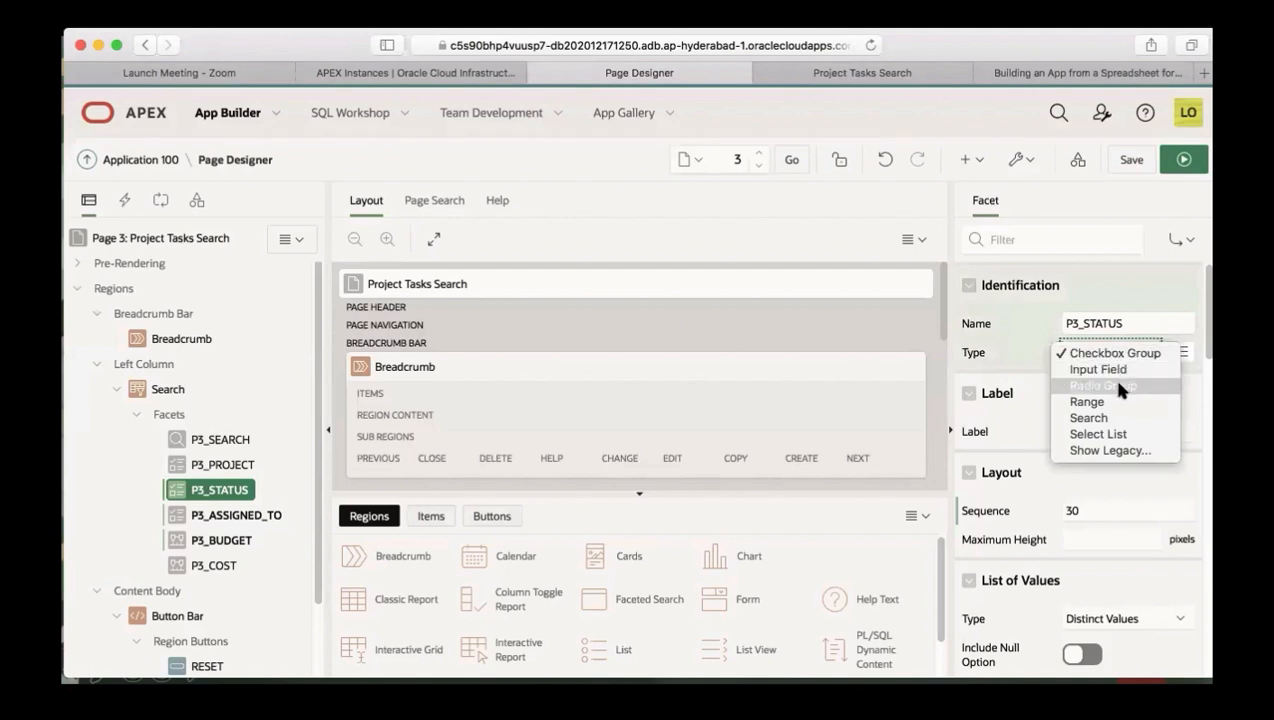
left_click(1118, 385)
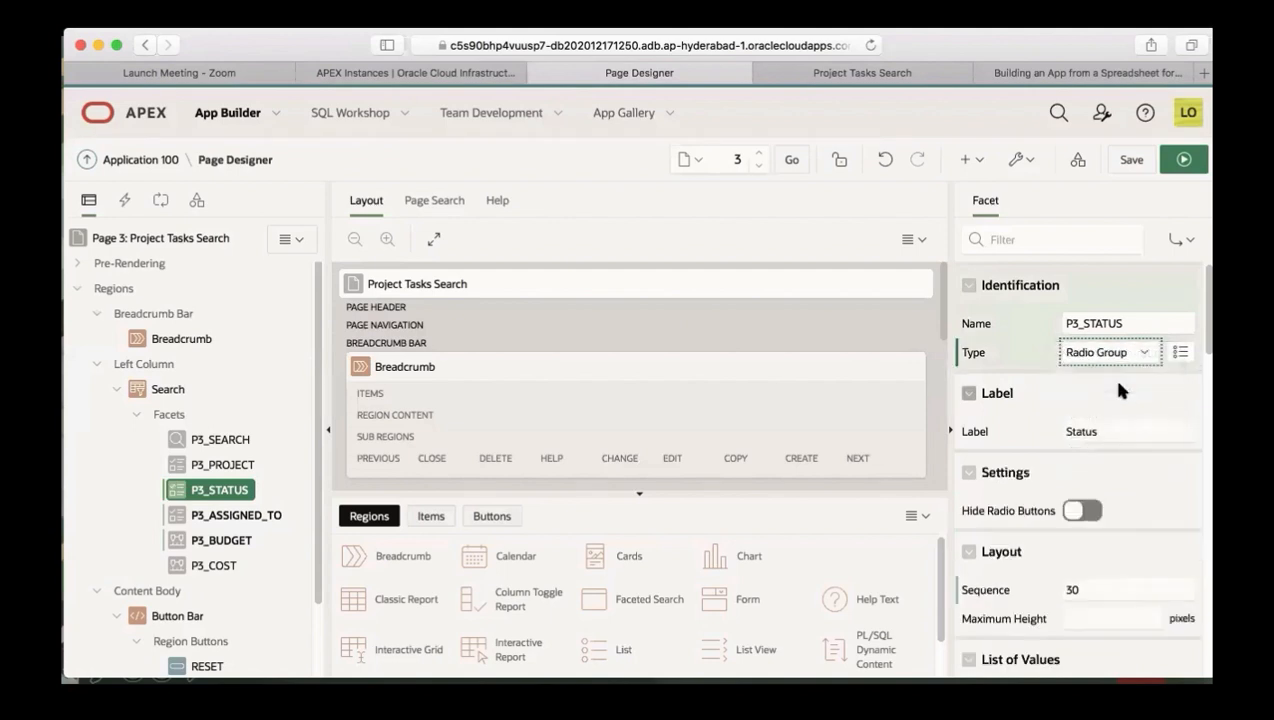
scroll(1200, 345, "down", 3)
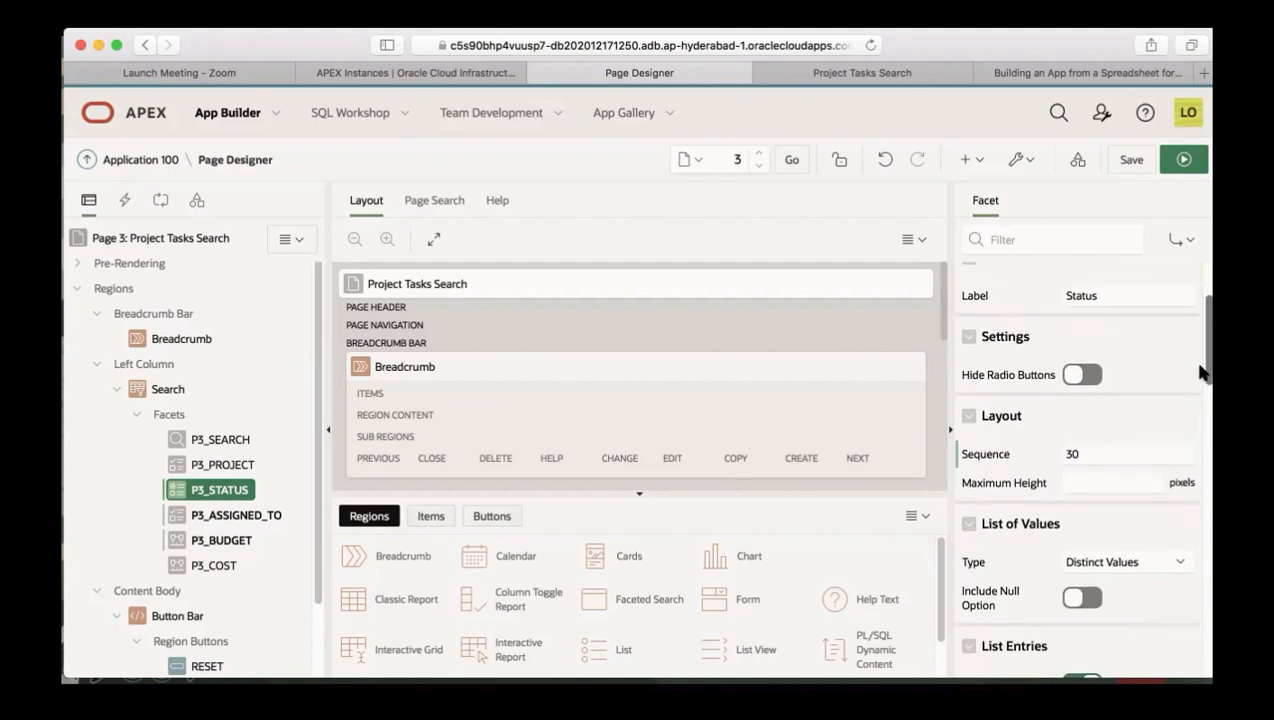
scroll(1203, 372, "down", 2)
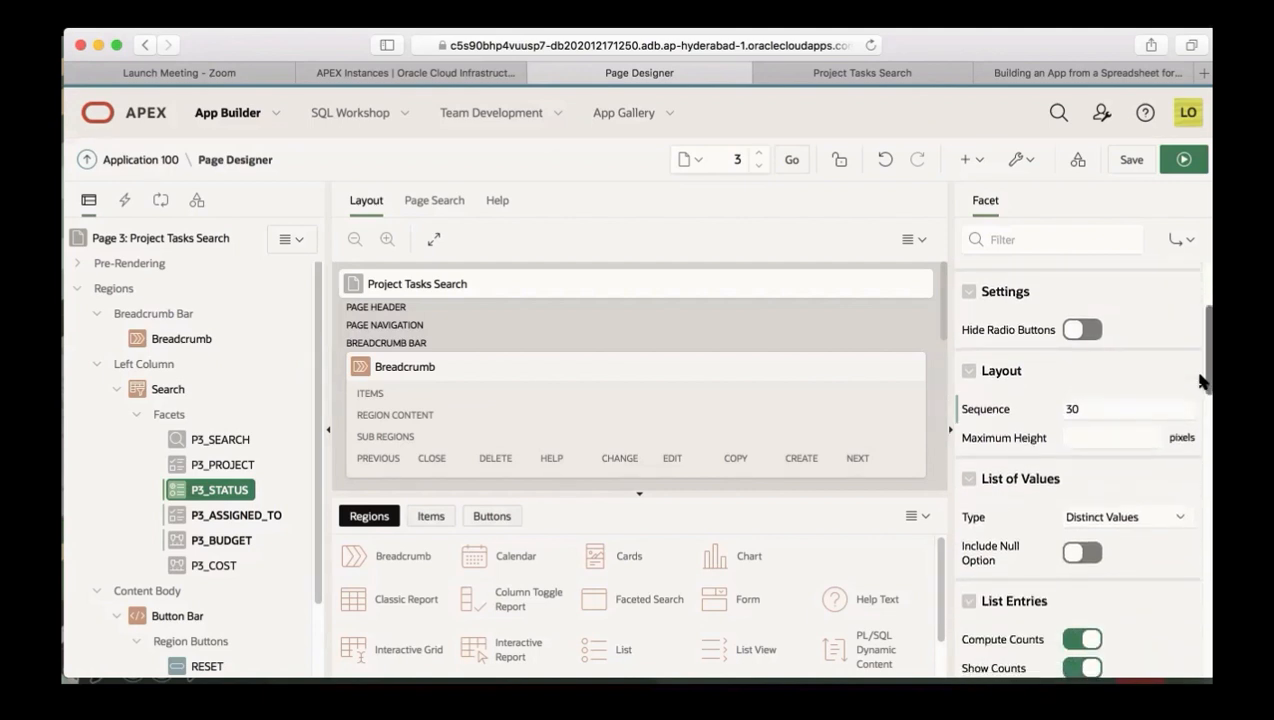
left_click_drag(1200, 378, 1200, 428)
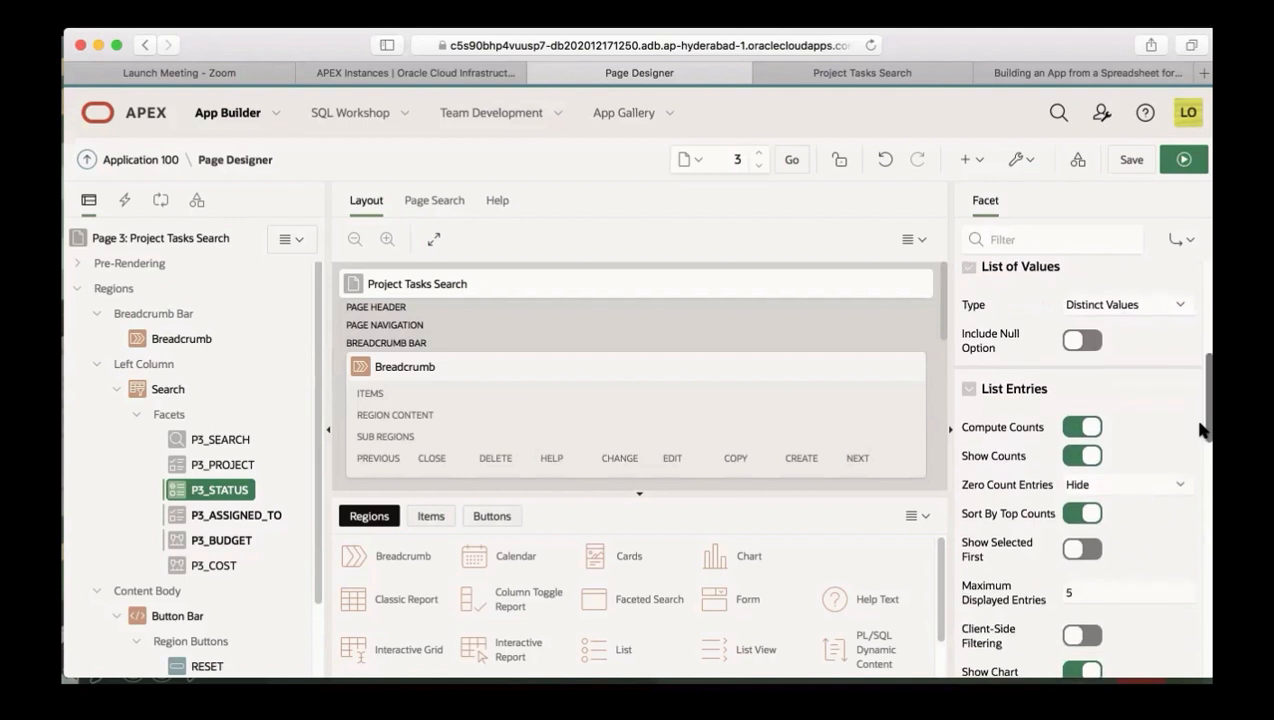
Step: Set Zero Count Entries to Show Last and save page 3
left_click(1127, 484)
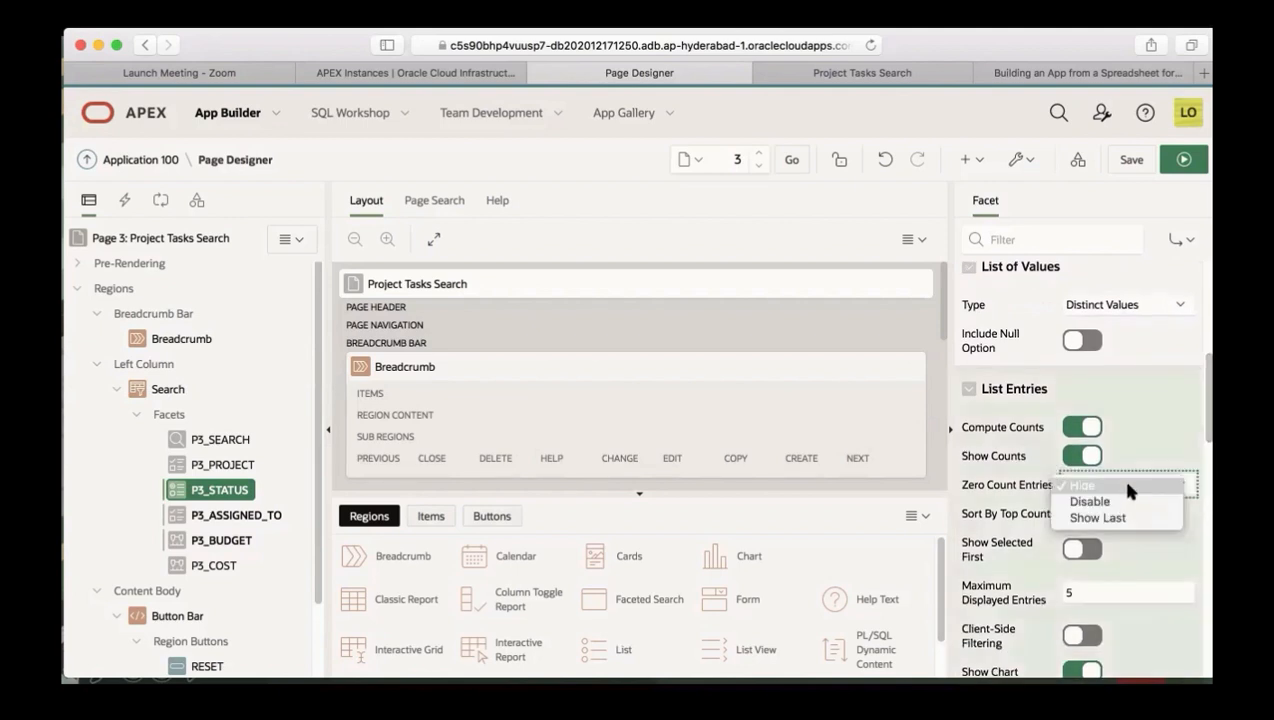
left_click(1124, 517)
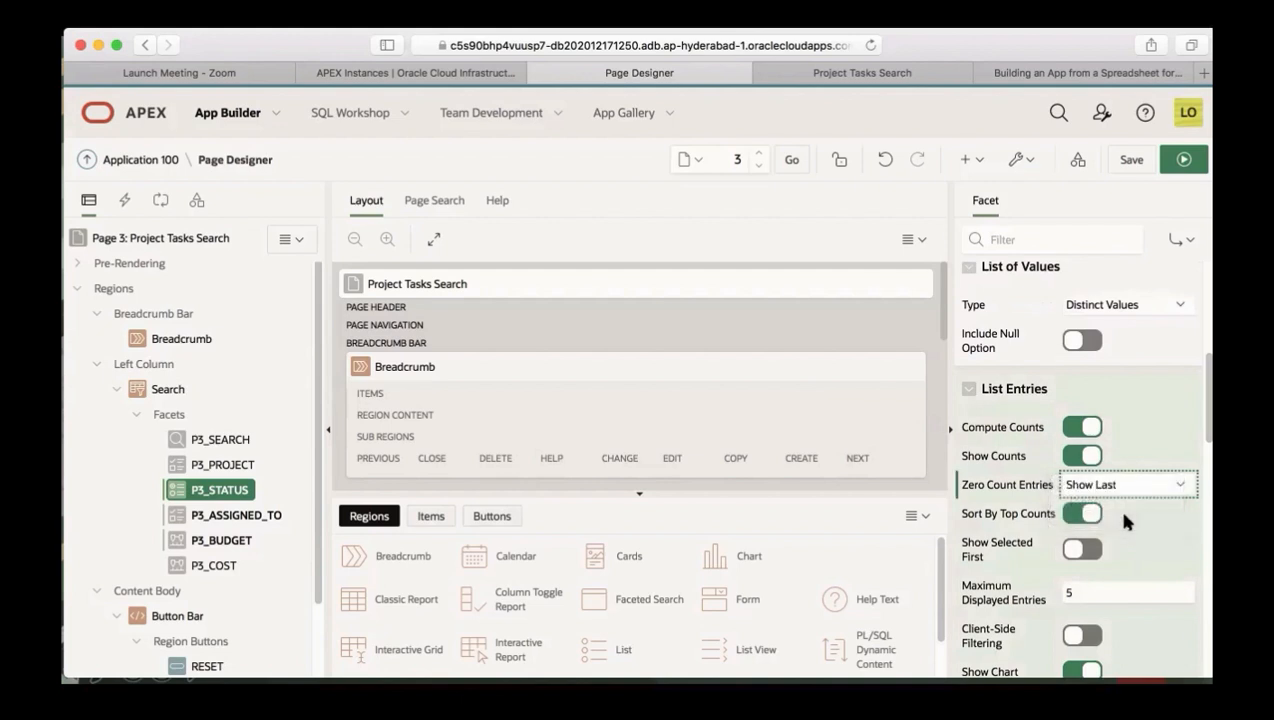
left_click(1177, 172)
left_click(1131, 159)
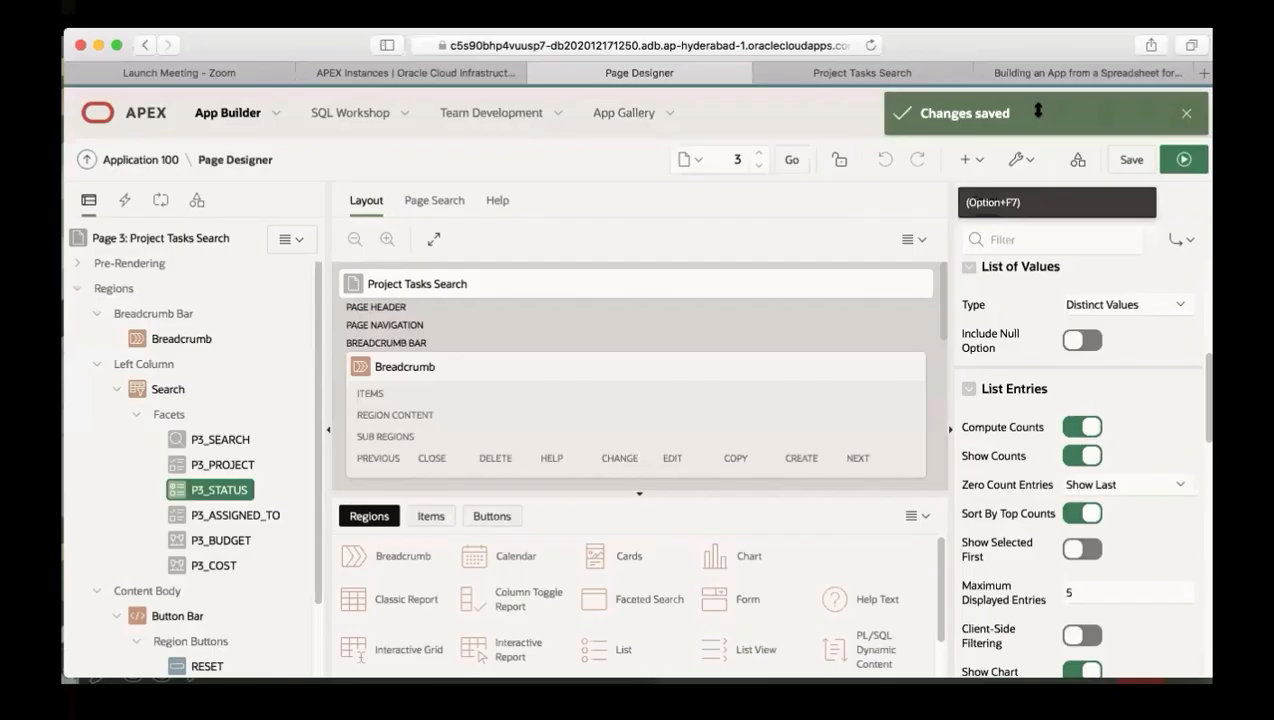
Step: Save and run page 3 to see Status offered as radio options
left_click(1182, 161)
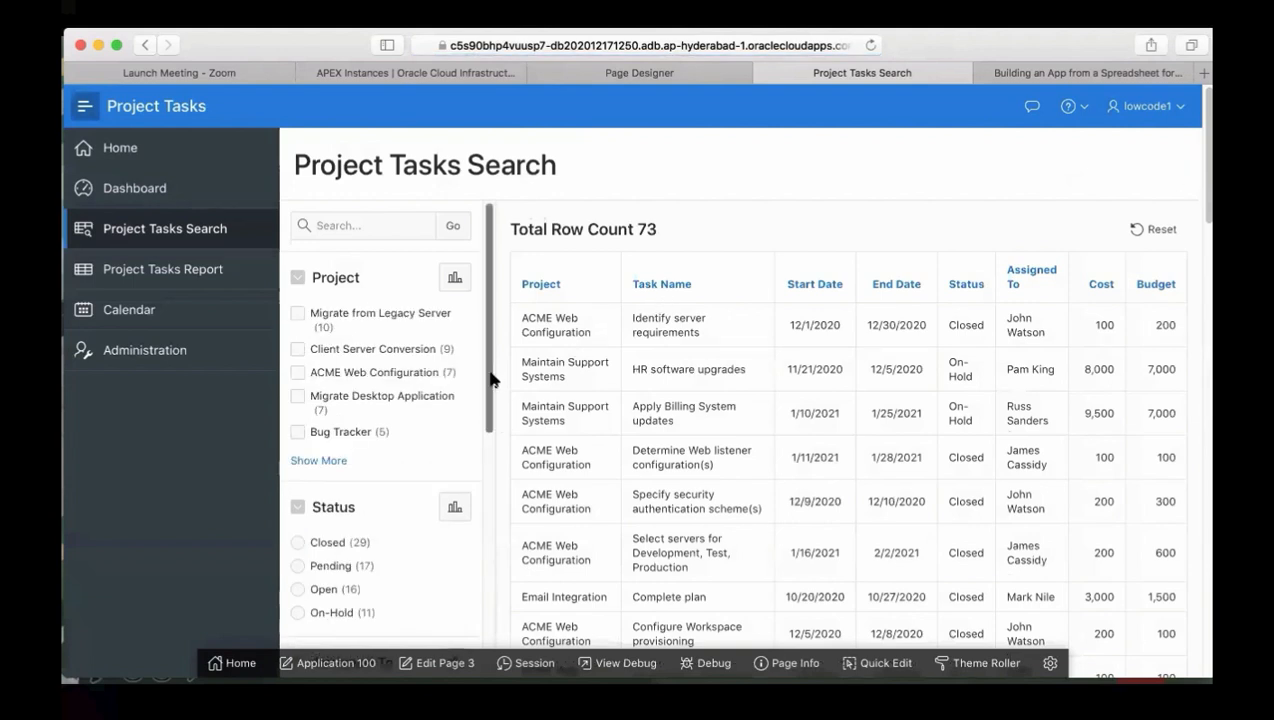
mouse_move(491, 392)
left_mouse_down()
mouse_move(489, 534)
mouse_move(489, 400)
left_mouse_up()
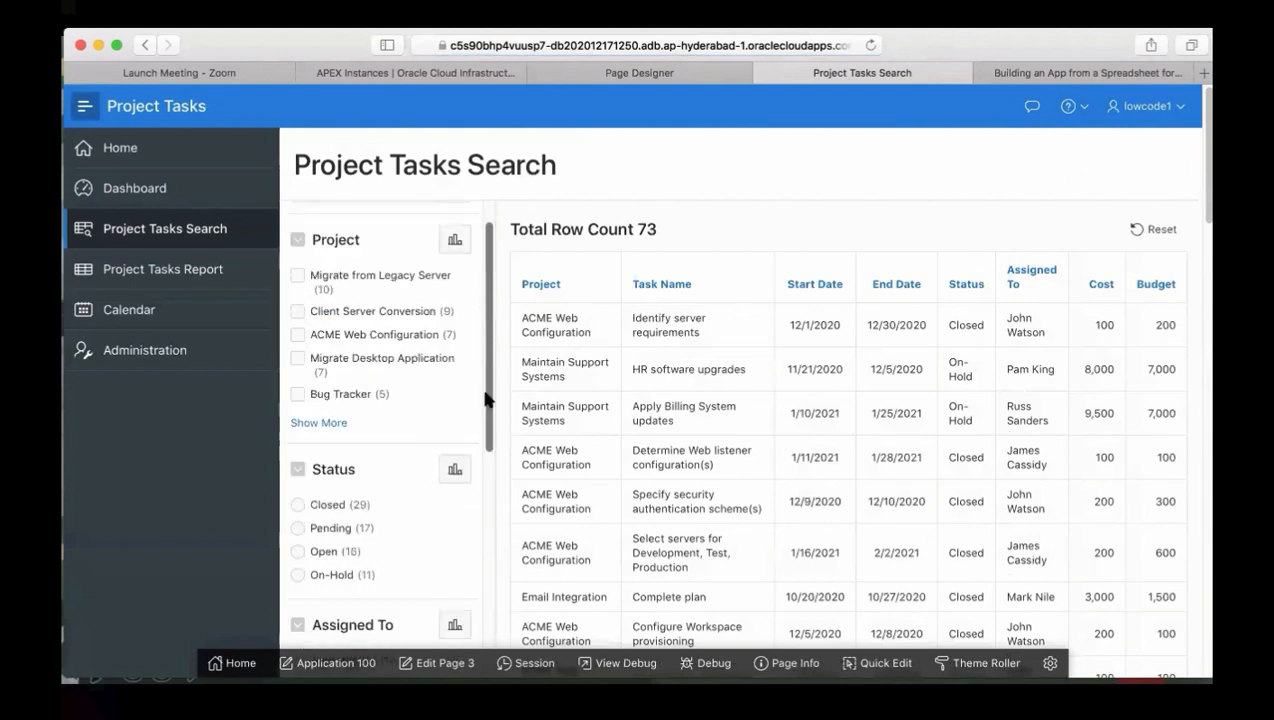
scroll(483, 452, "down", 3)
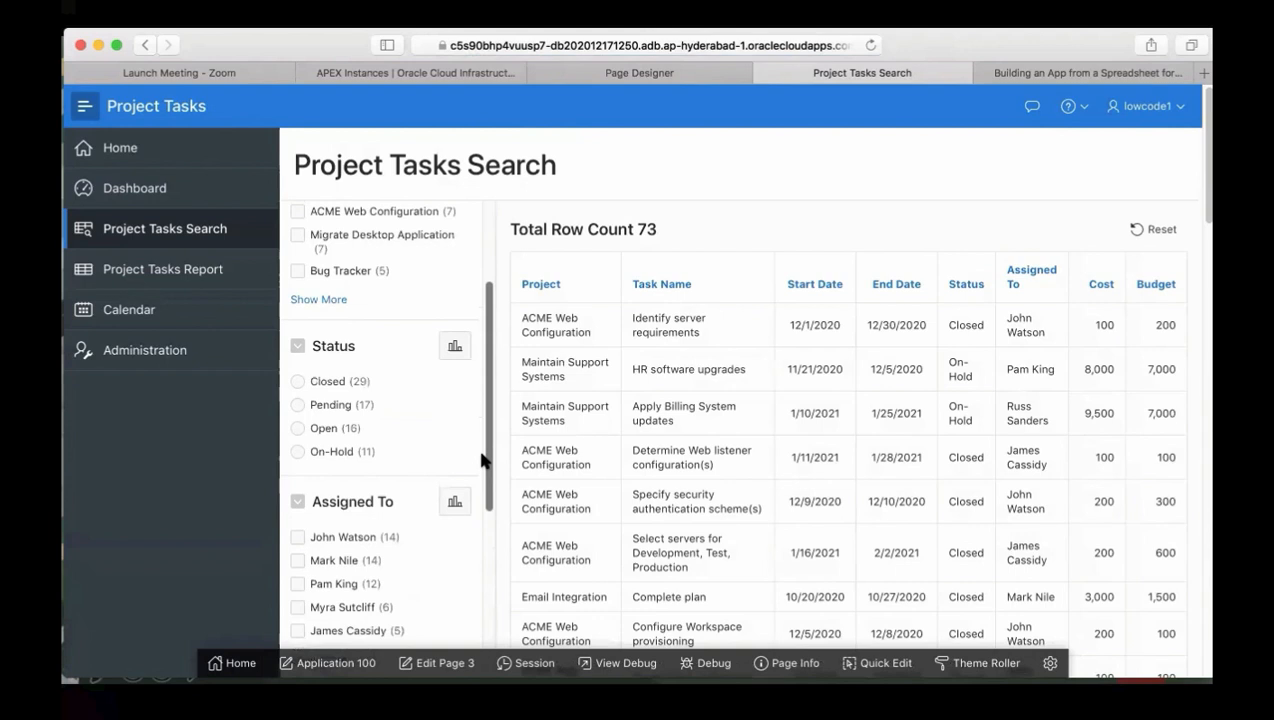
Step: Filter by Closed, then On-Hold, clear the Status filter back to 73 rows, and return to the guide
left_click(298, 384)
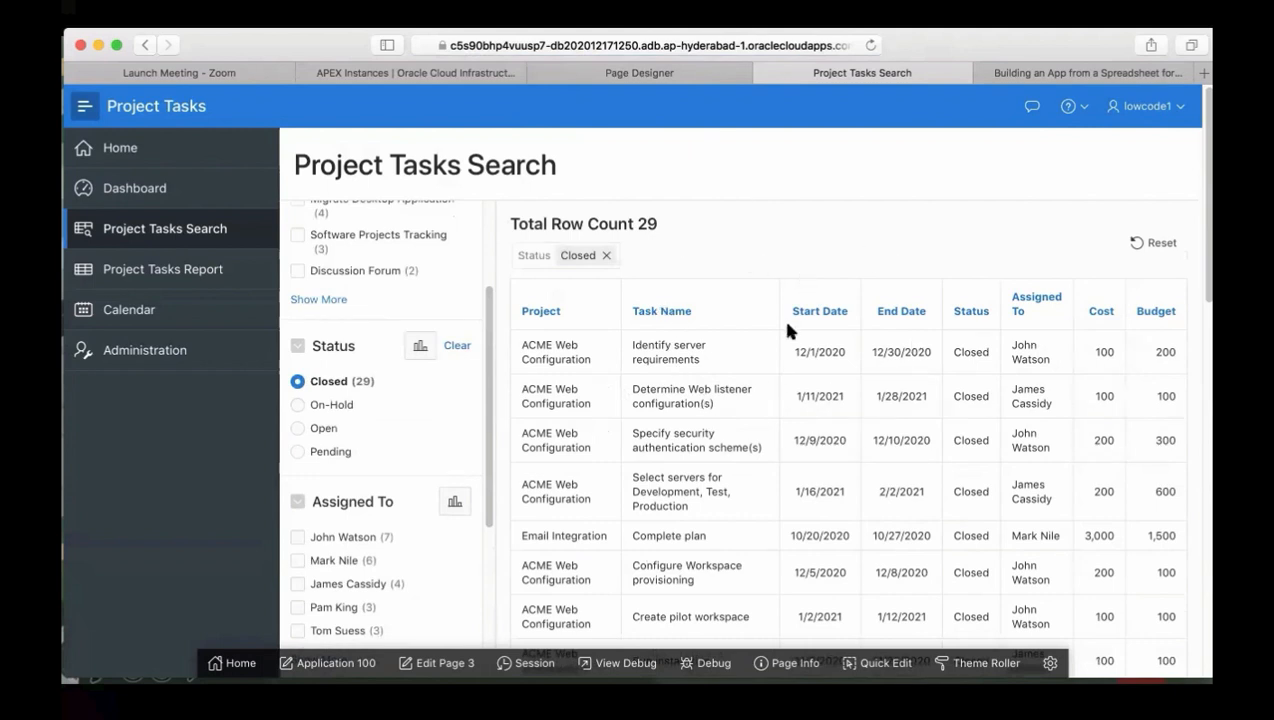
left_click(298, 404)
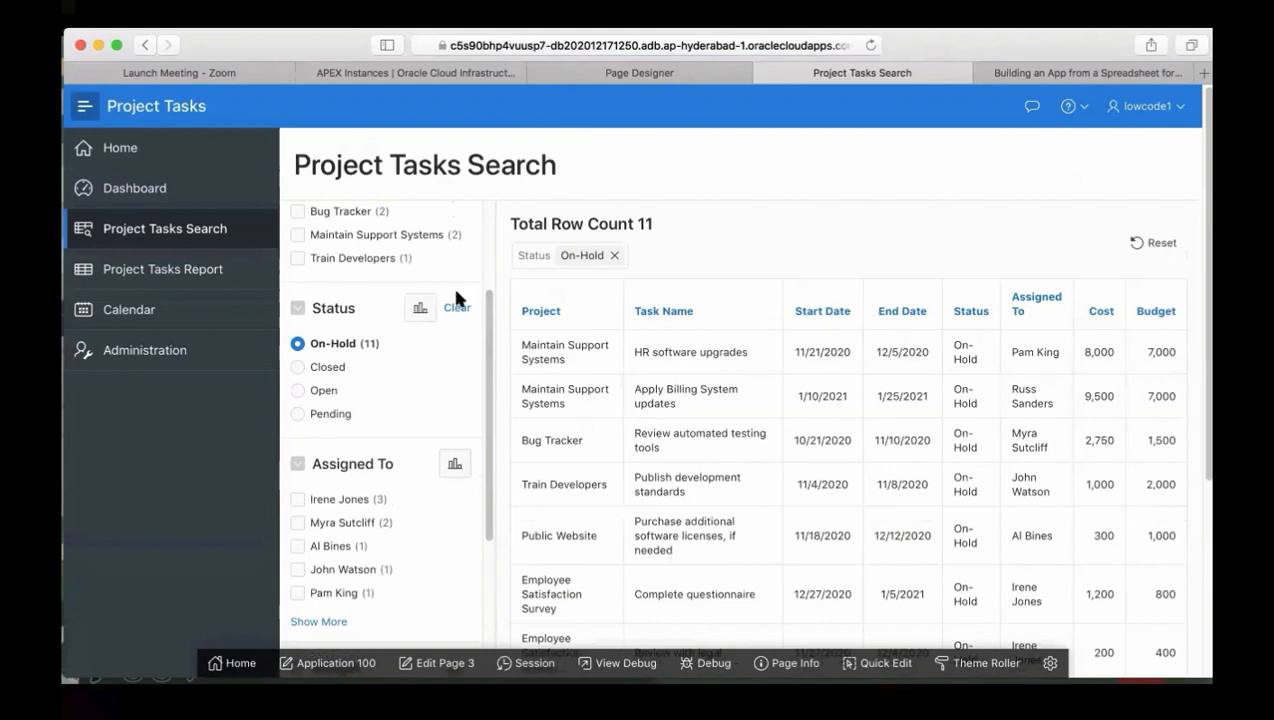
left_click(456, 310)
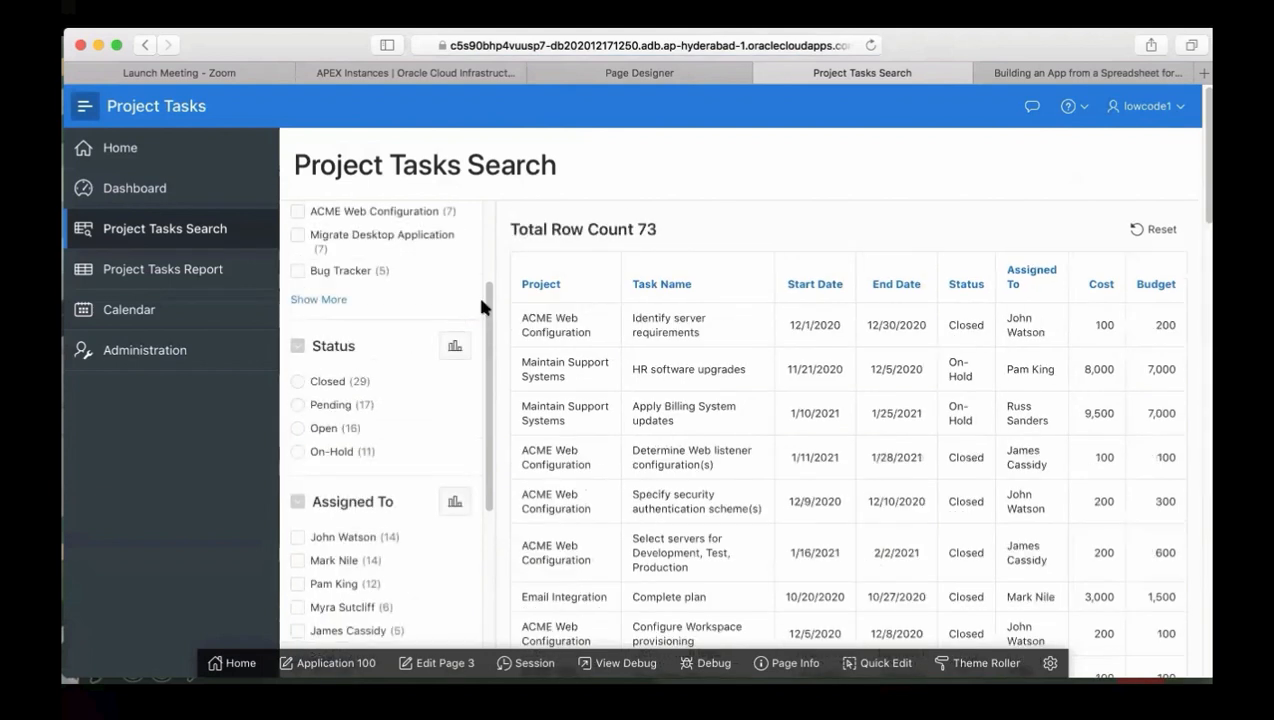
left_click_drag(489, 304, 488, 222)
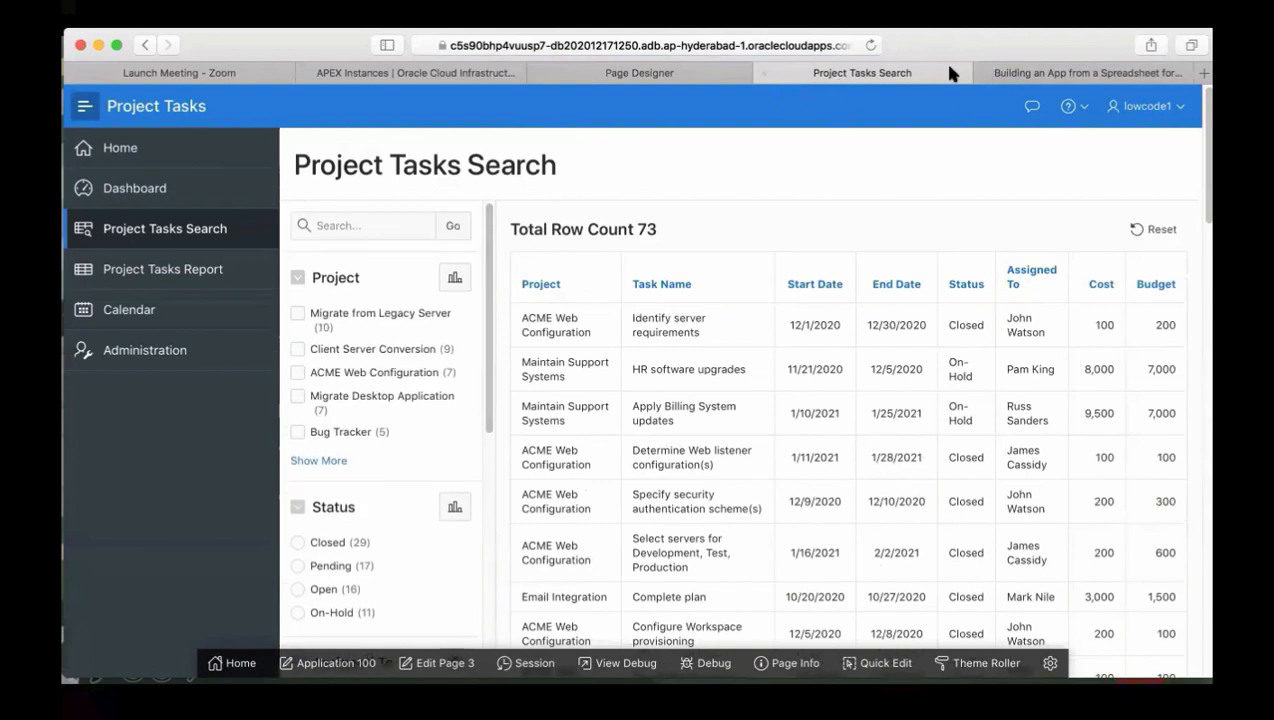
left_click(1020, 75)
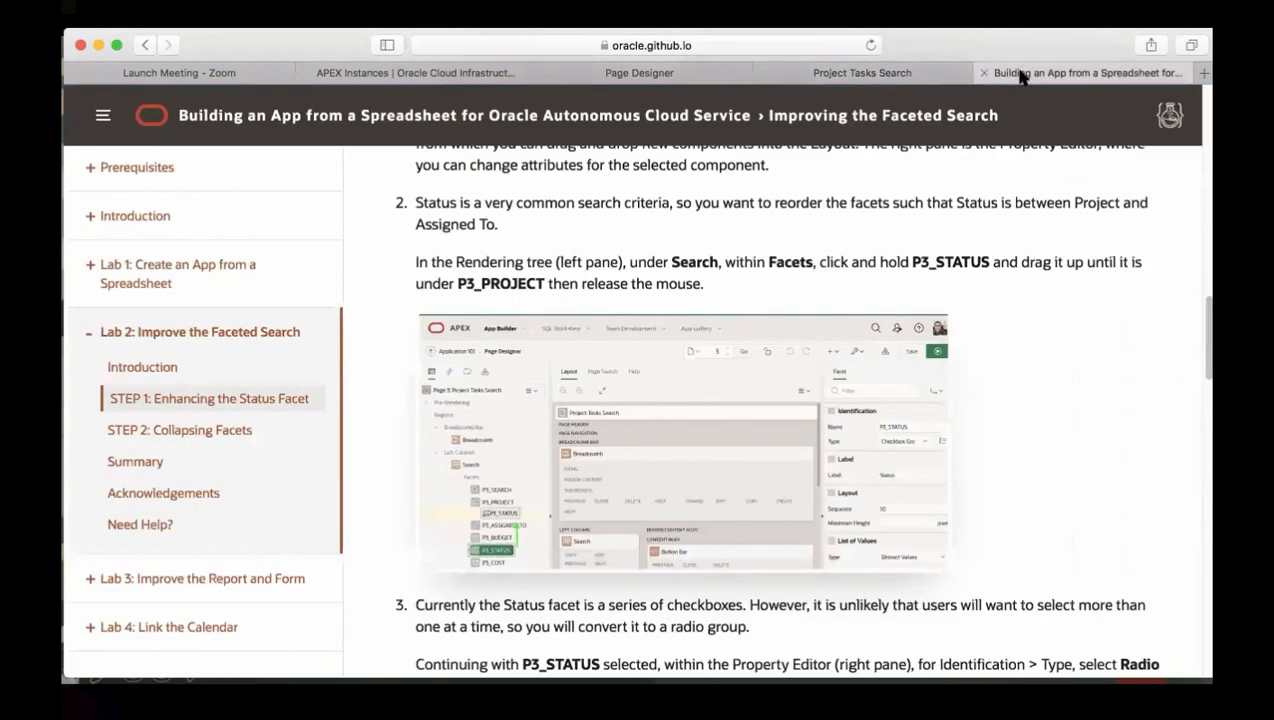
Step: Read STEP 2: Collapsing Facets, then return to the running Project Tasks Search page
left_click(210, 430)
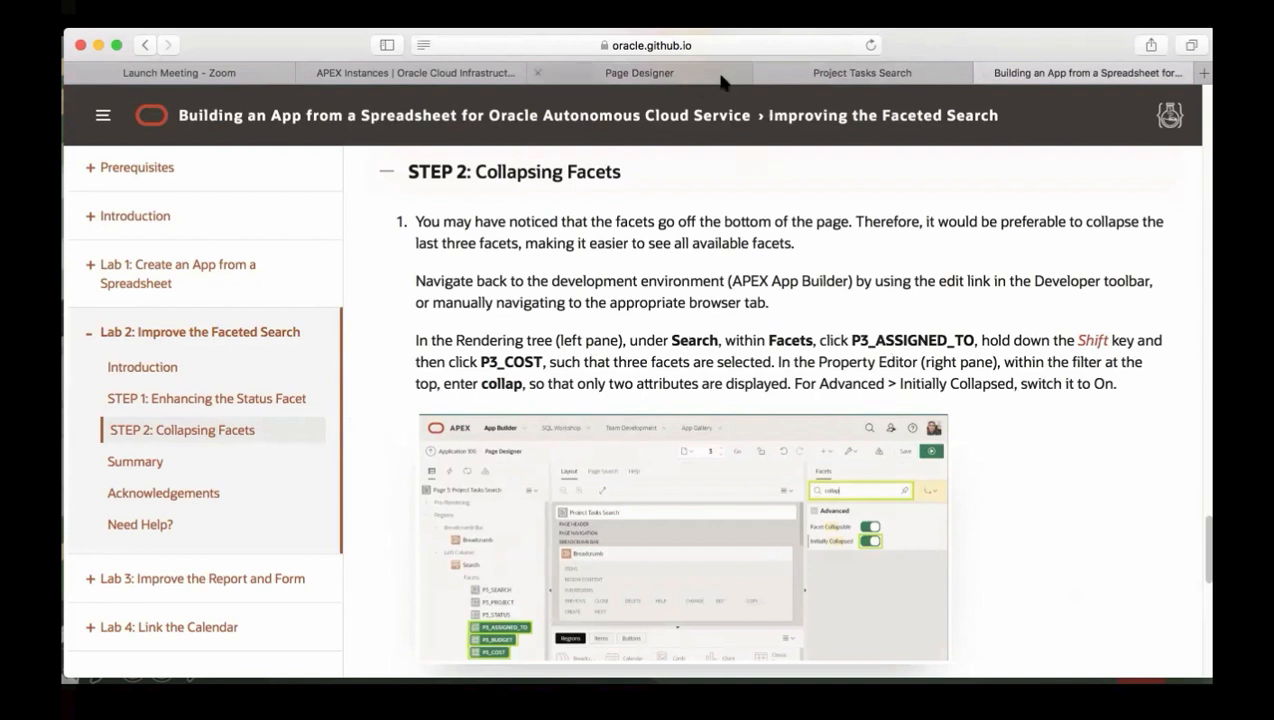
left_click(797, 79)
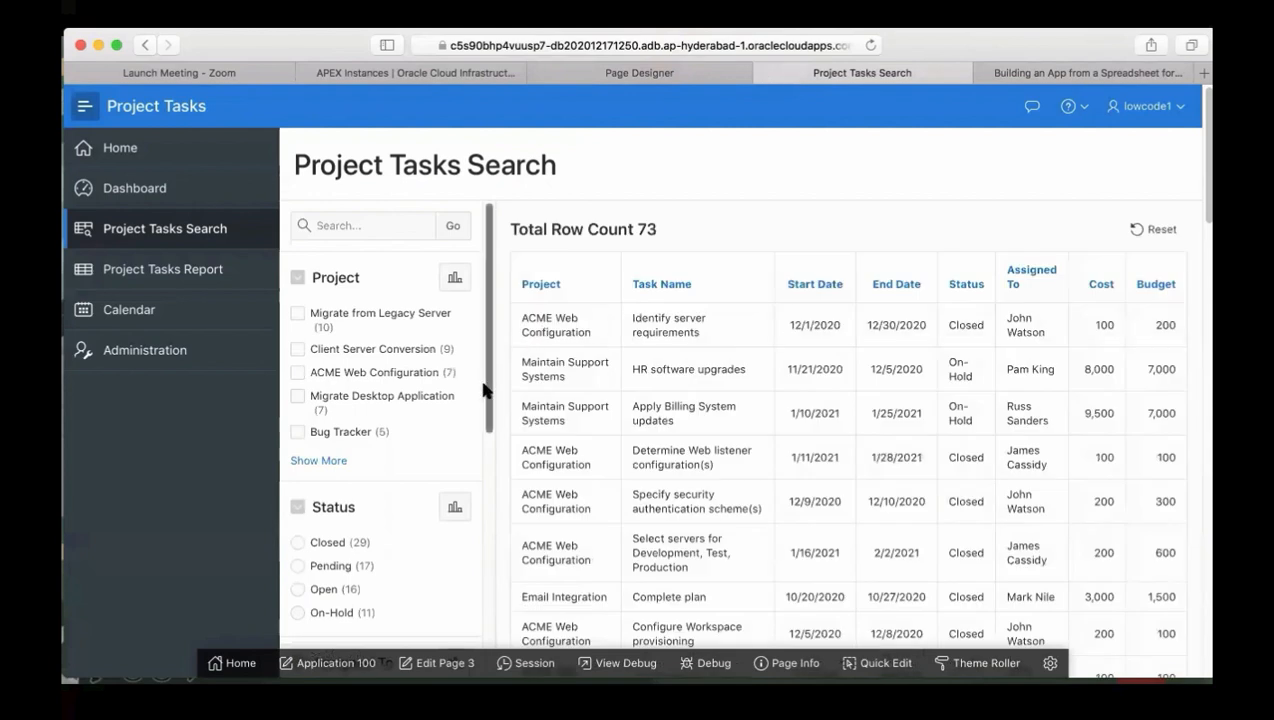
Step: Review the running app's long facet list, then return to Page Designer for Page 3
scroll(483, 548, "down", 5)
scroll(483, 548, "down", 3)
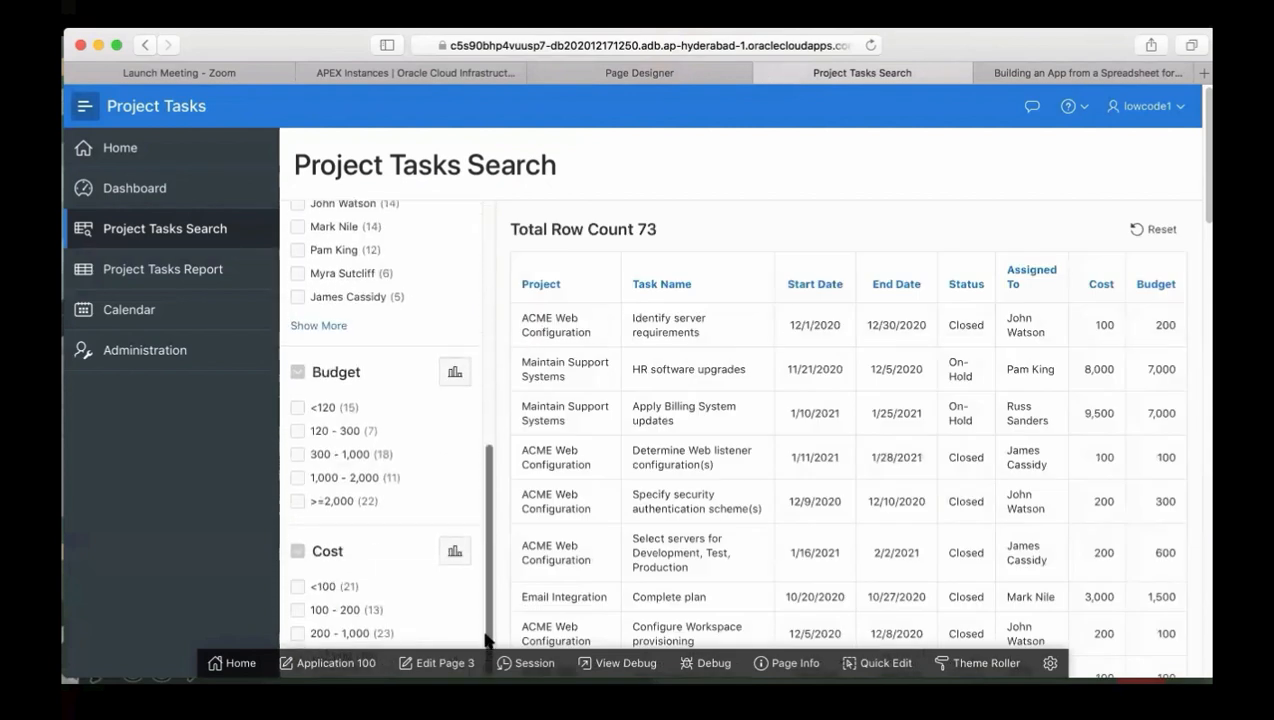
scroll(483, 560, "up", 8)
scroll(483, 410, "up", 2)
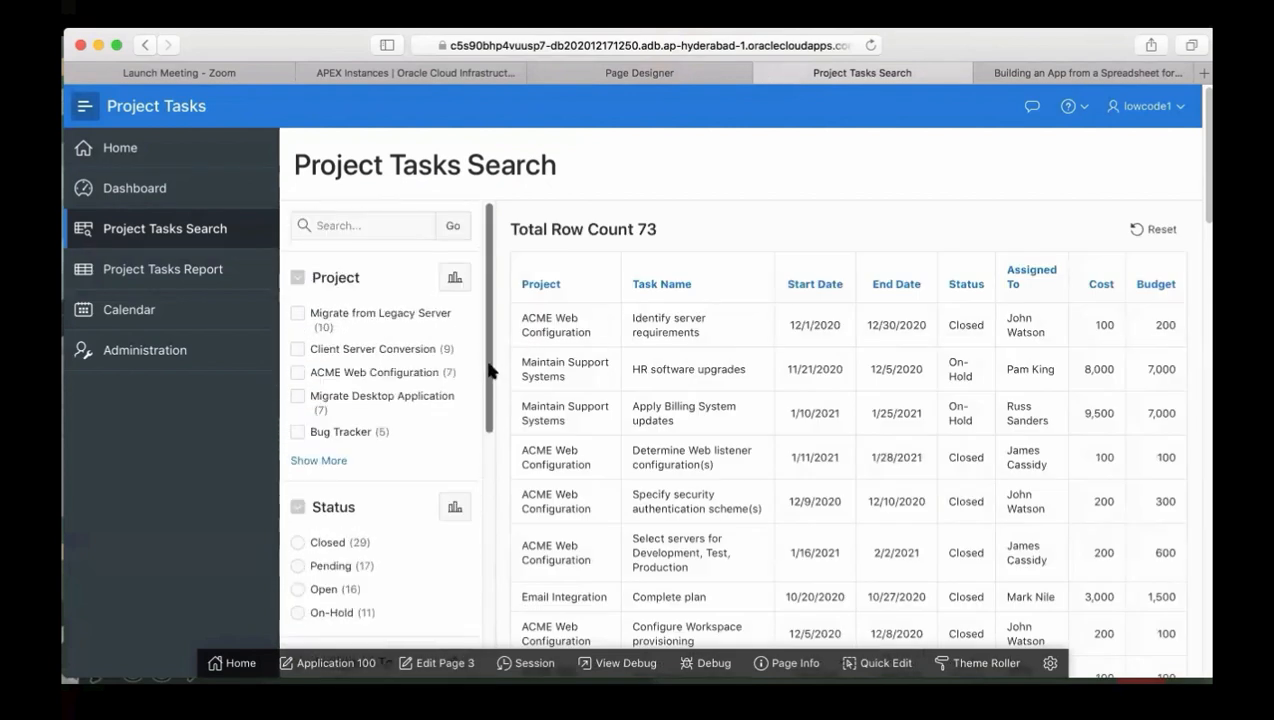
scroll(487, 500, "down", 6)
scroll(490, 580, "down", 2)
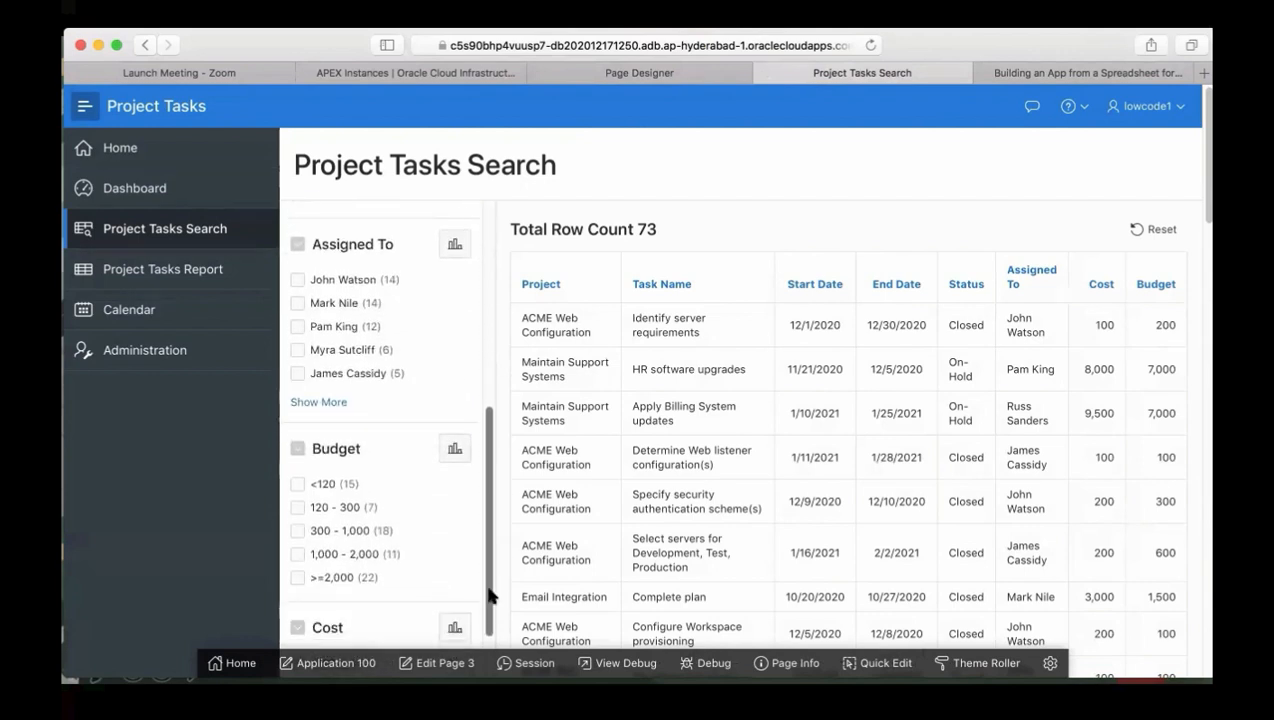
left_click_drag(490, 595, 496, 405)
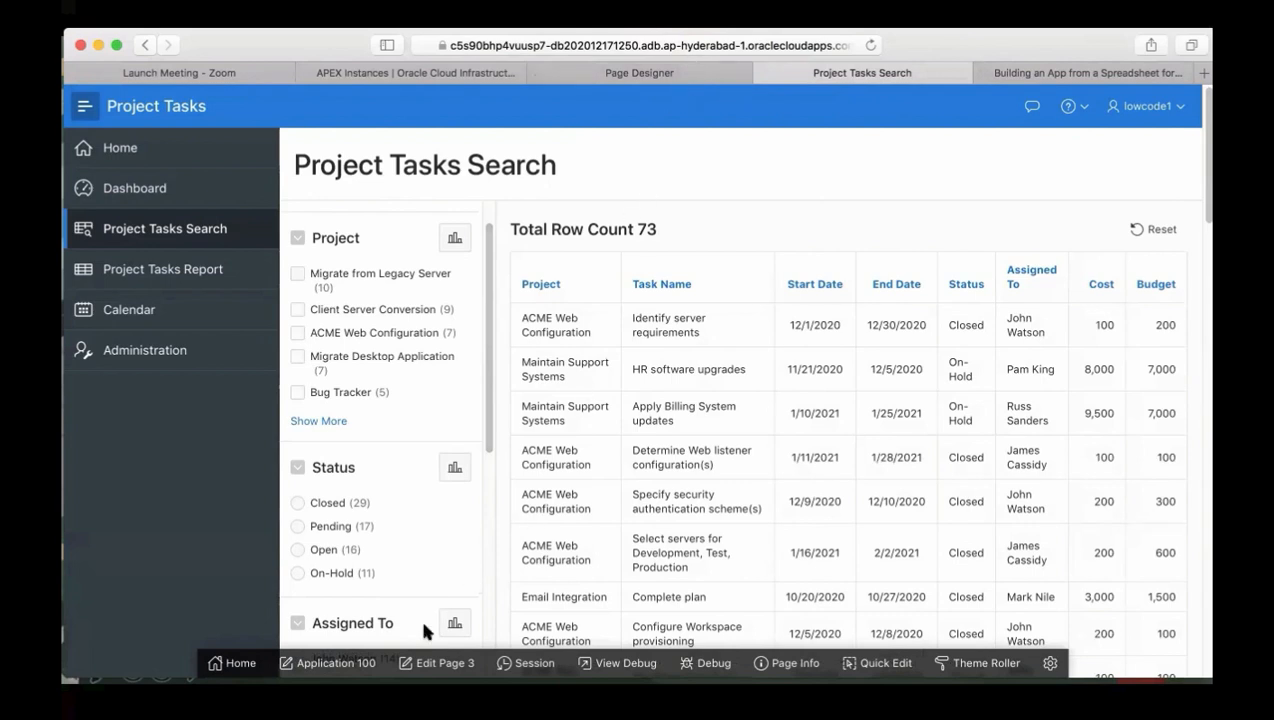
left_click(697, 78)
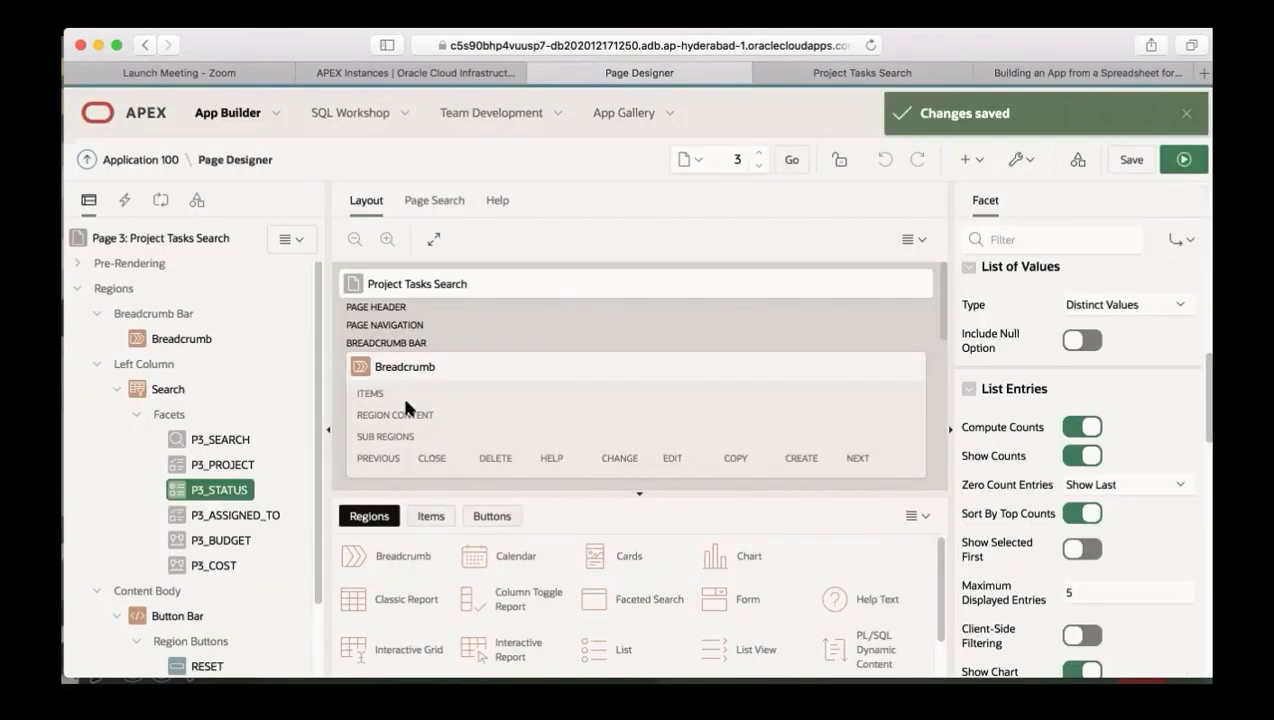
Step: Set P3_ASSIGNED_TO, P3_BUDGET and P3_COST to Initially Collapsed, then save and run the page
left_click(256, 516)
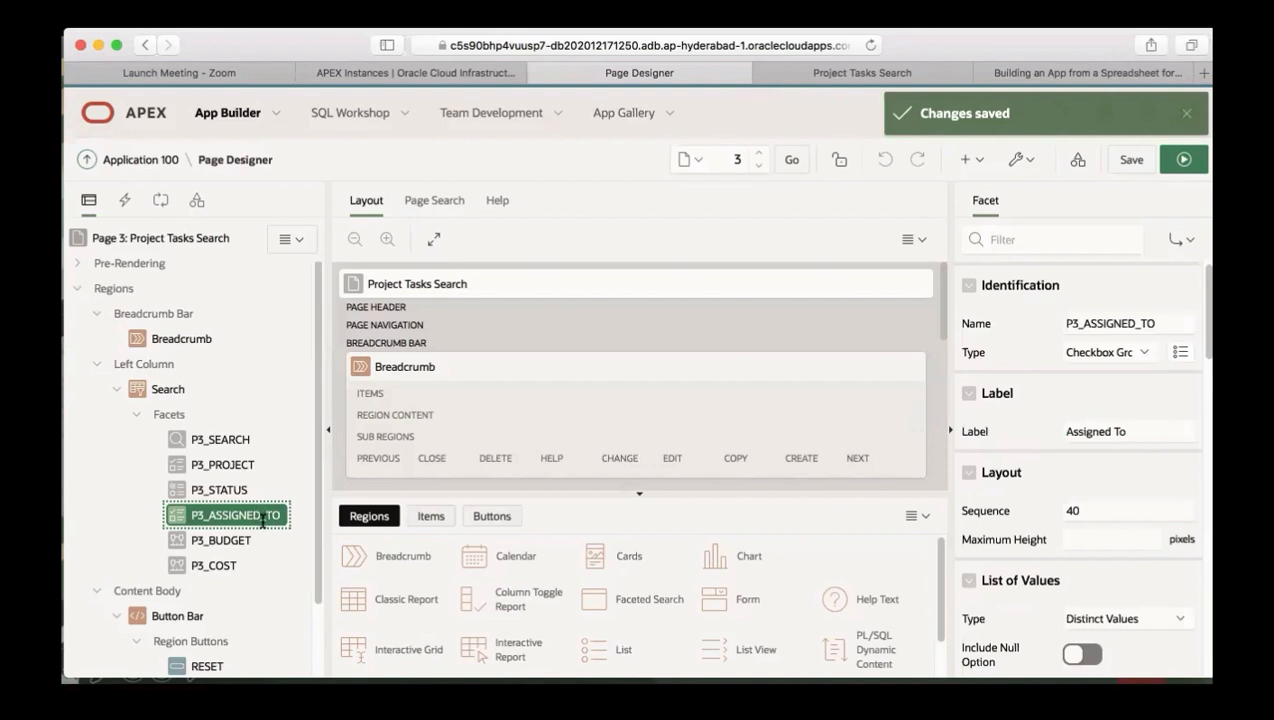
left_click(243, 541, "shift")
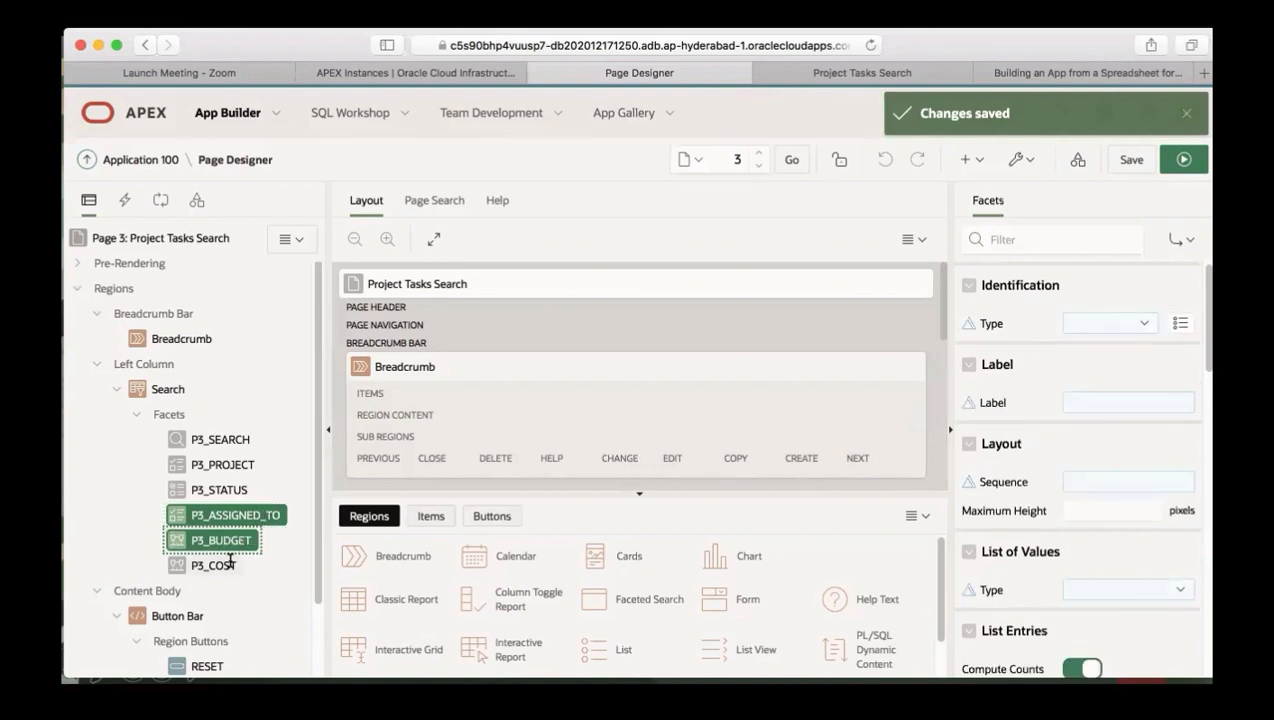
left_click(230, 563, "shift")
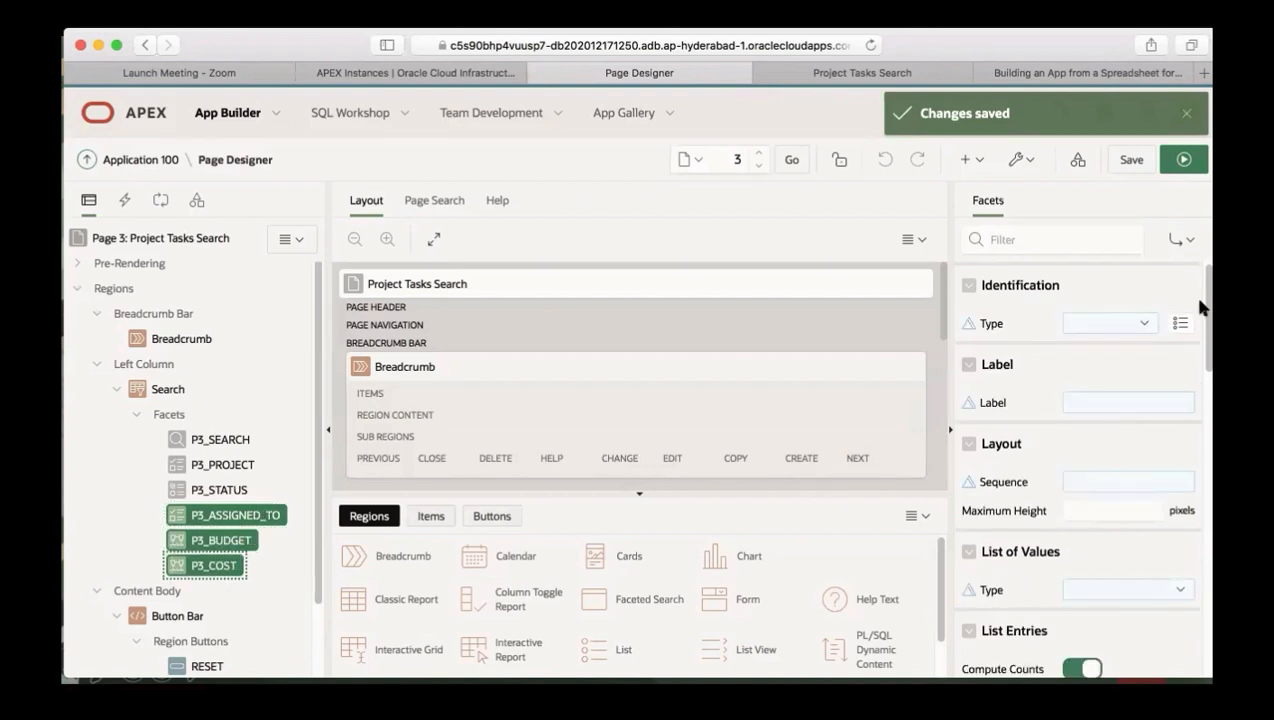
left_click_drag(1201, 314, 1202, 452)
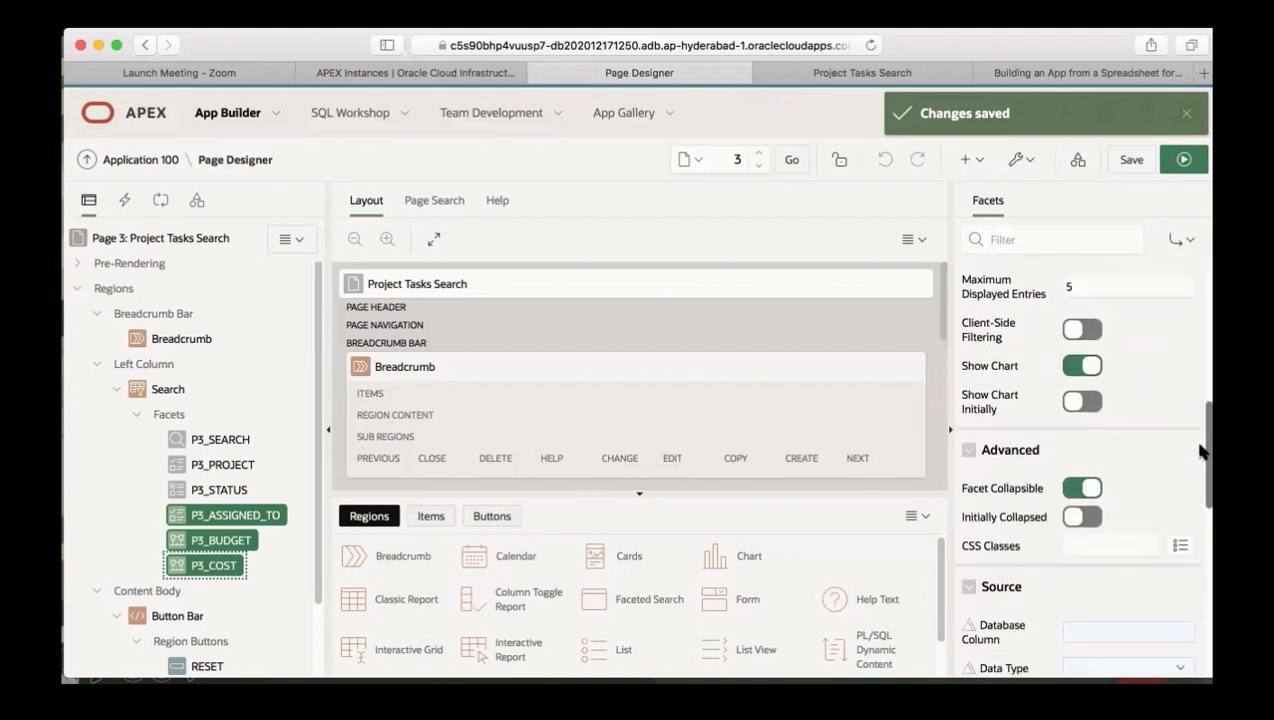
left_click(1094, 518)
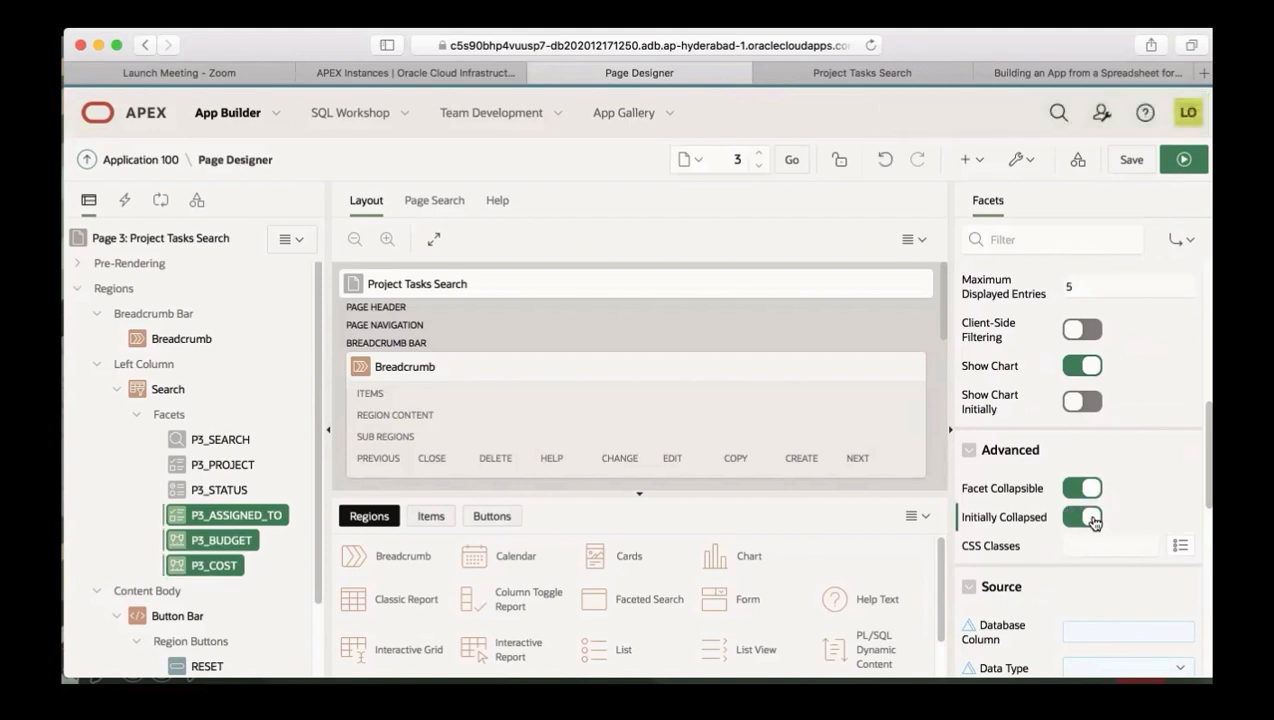
left_click(1184, 160)
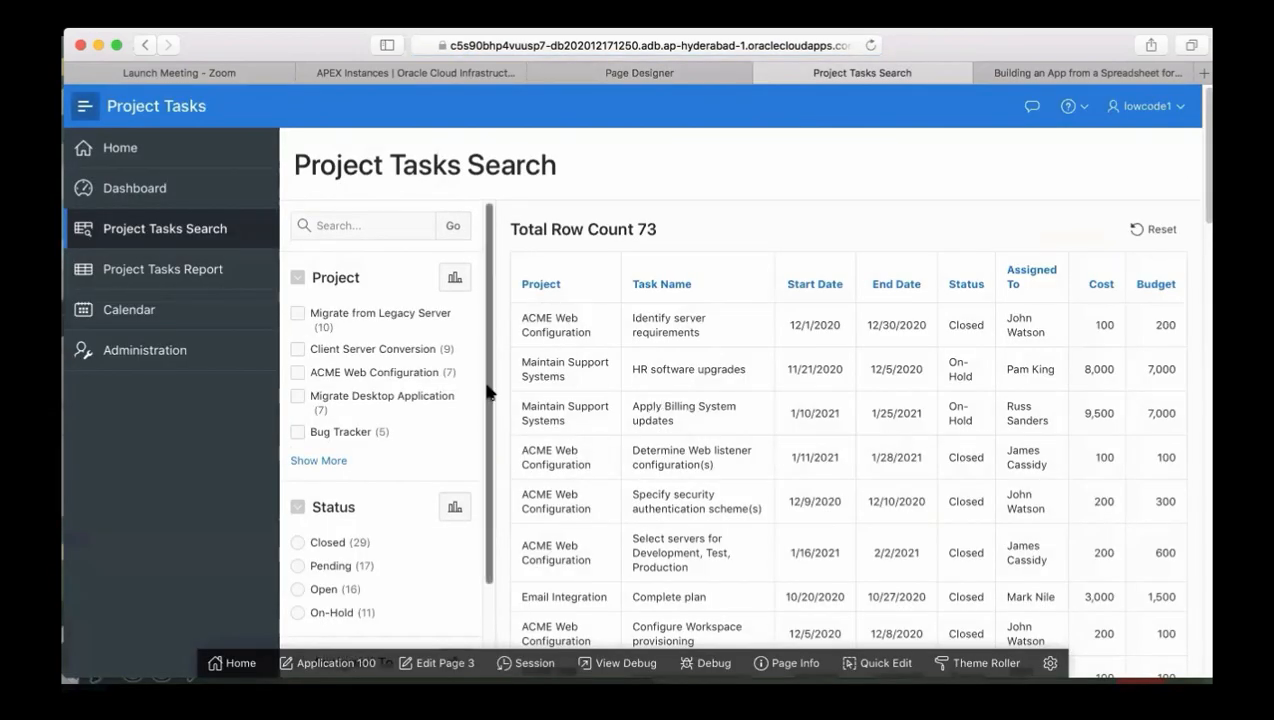
Step: Check the collapsed Assigned To and Budget facets, then bring back the workshop guide
left_click_drag(488, 392, 489, 508)
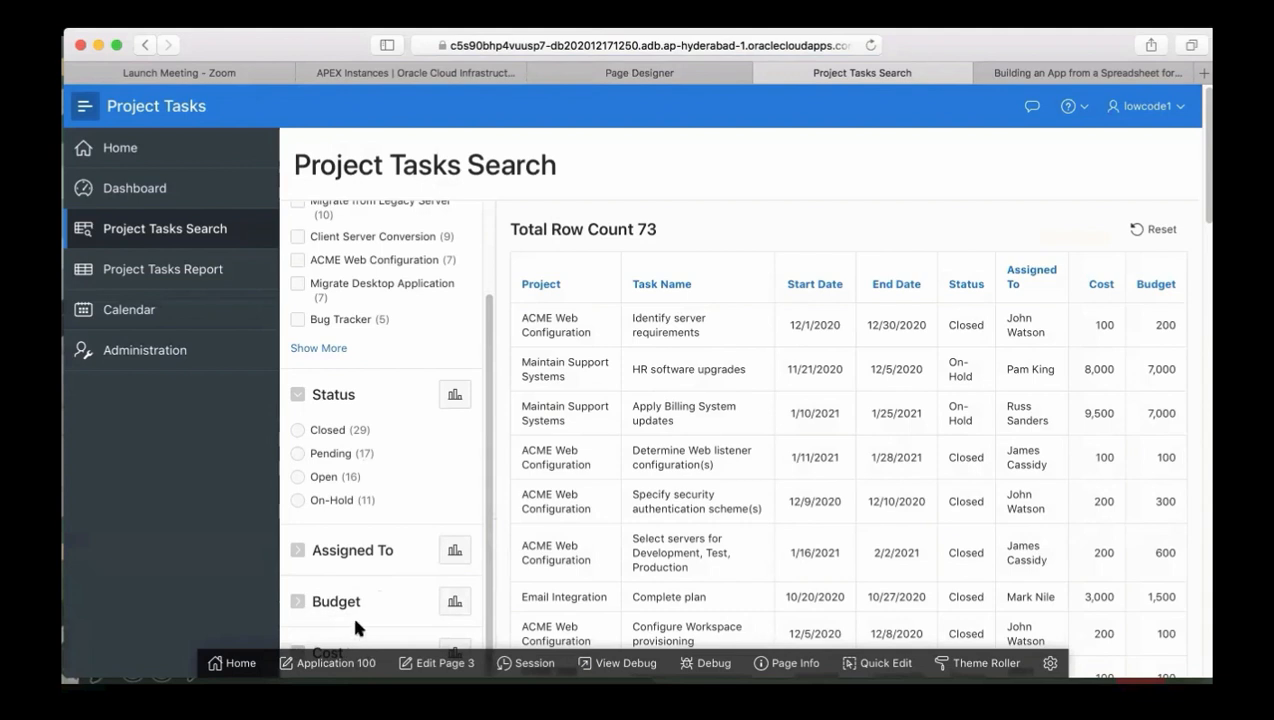
left_click_drag(489, 489, 486, 316)
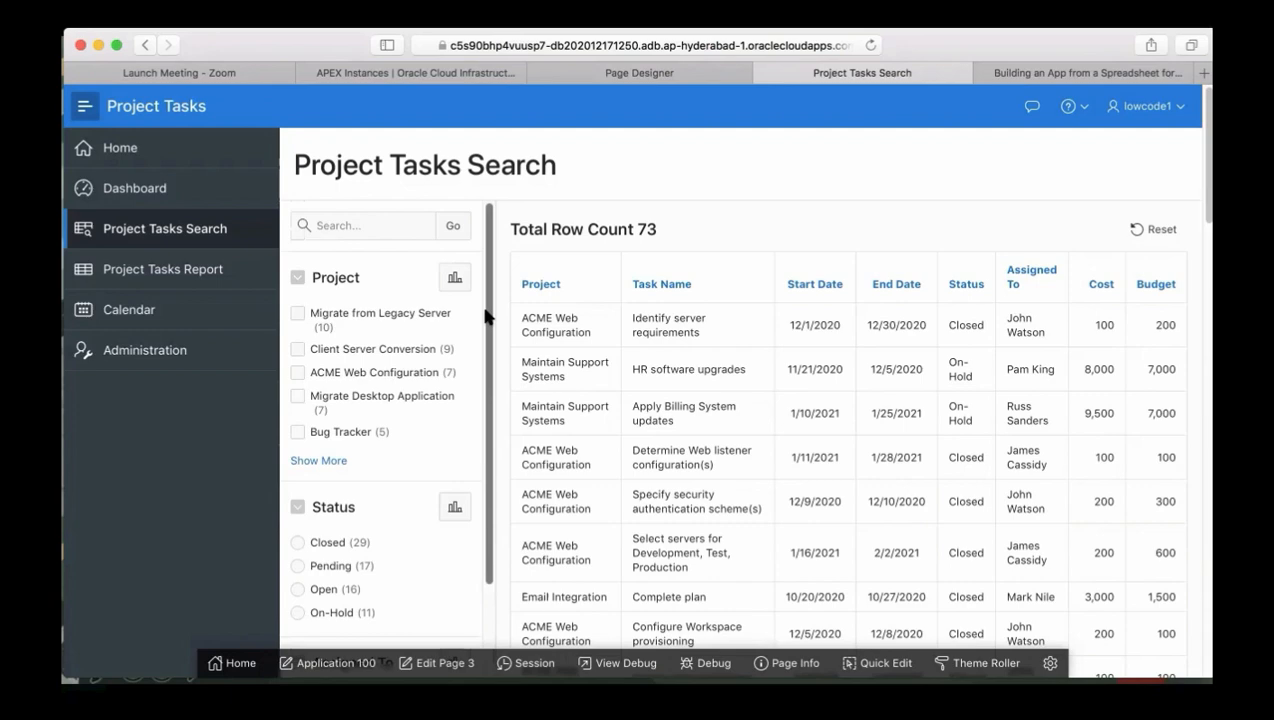
left_click(1073, 76)
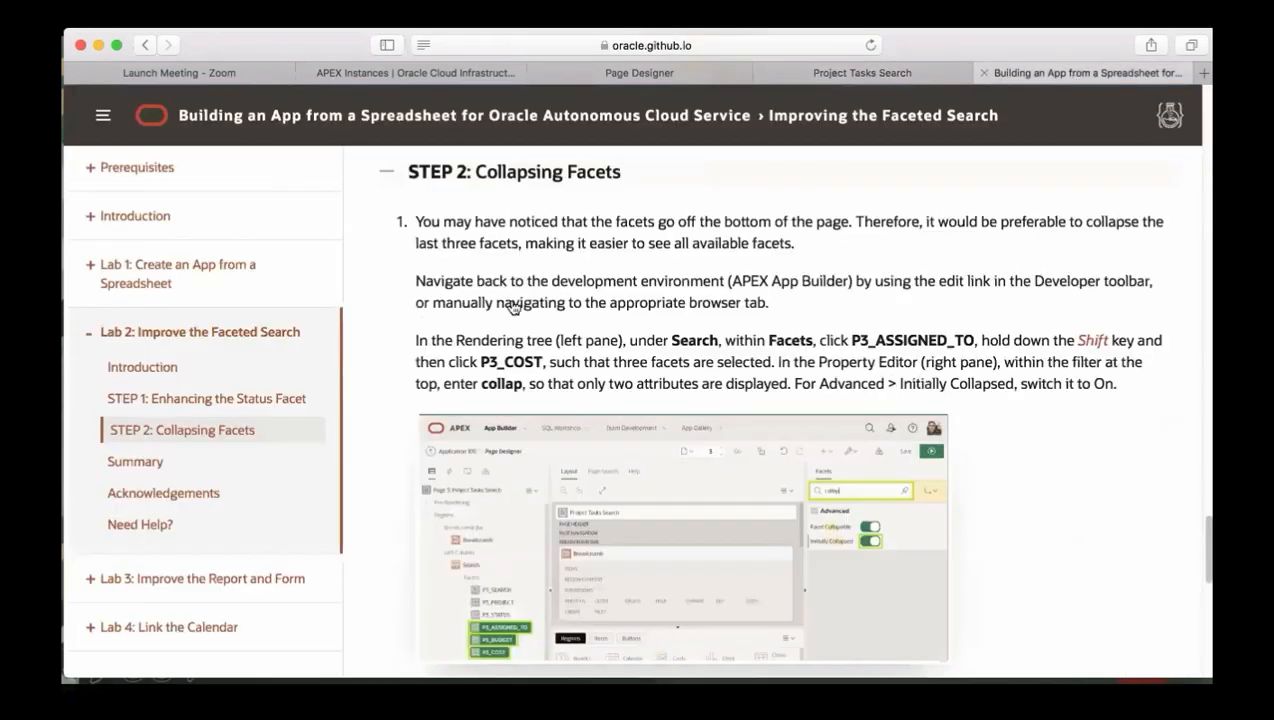
Step: Read Lab 3 STEP 1, Enhancing the Interactive Report, then return to the running Project Tasks Search app
left_click(92, 580)
left_click_drag(336, 489, 335, 588)
left_click(285, 466)
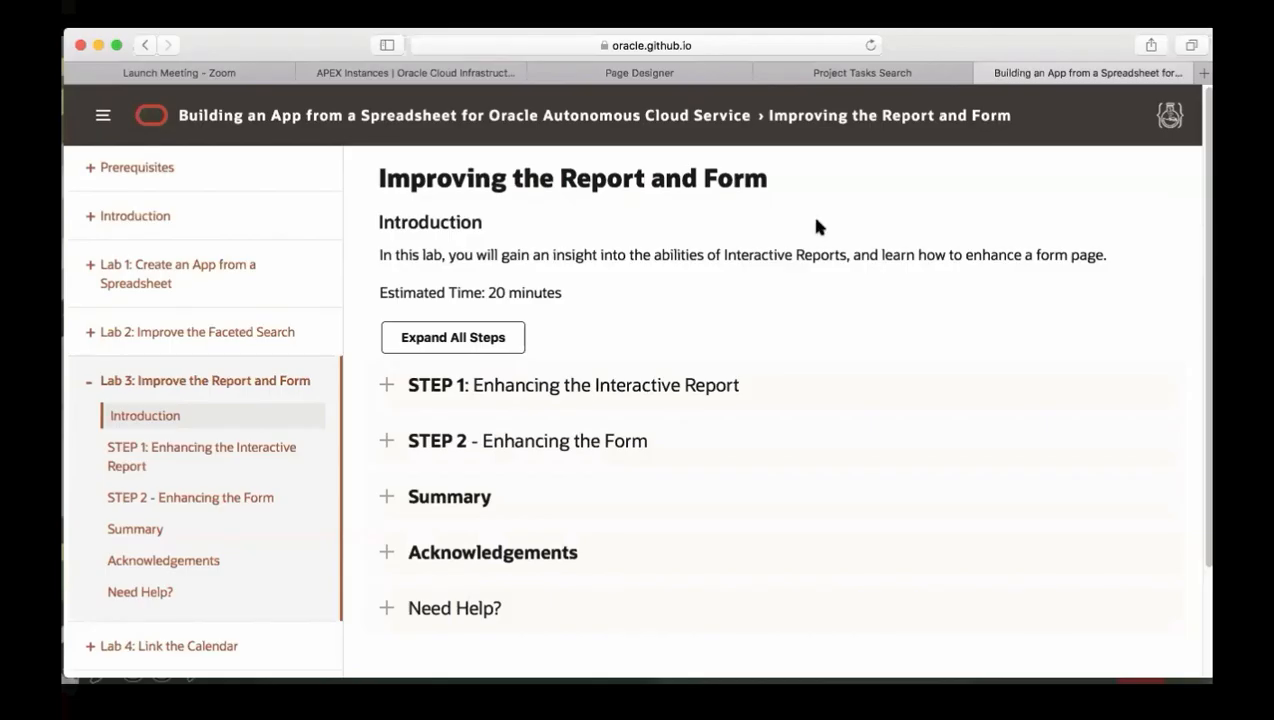
left_click(388, 388)
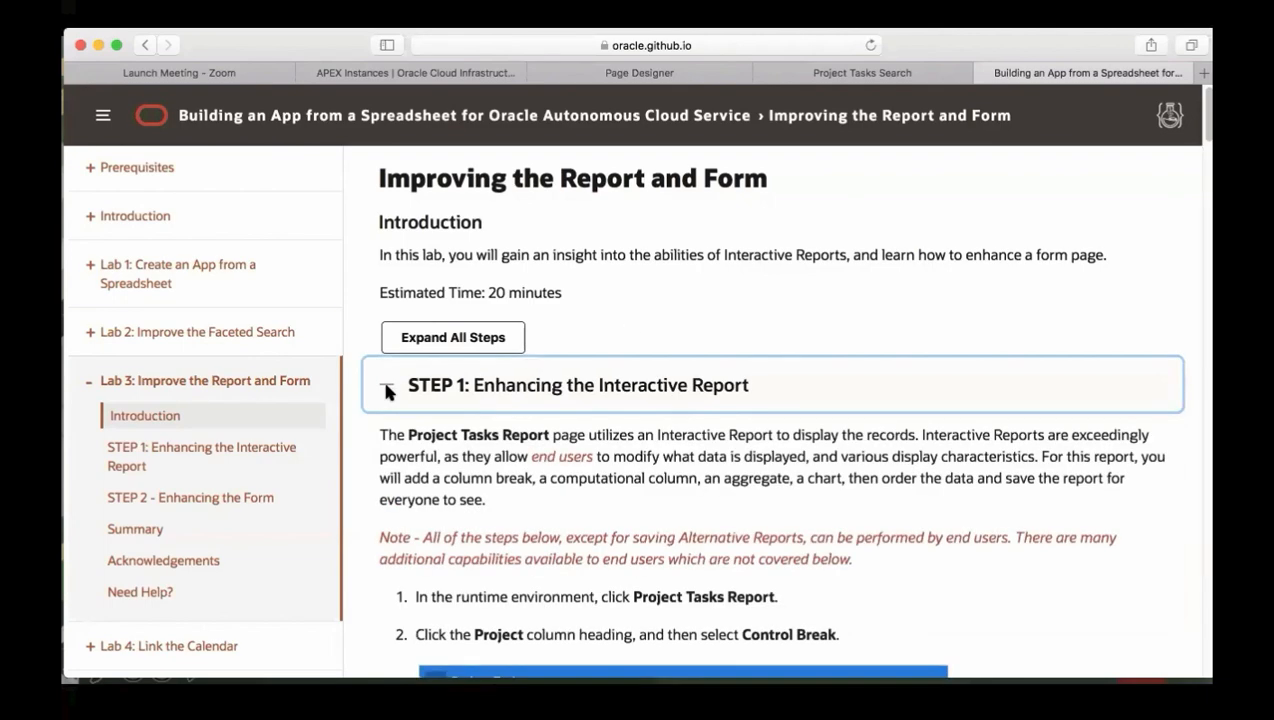
scroll(1203, 130, "down", 1)
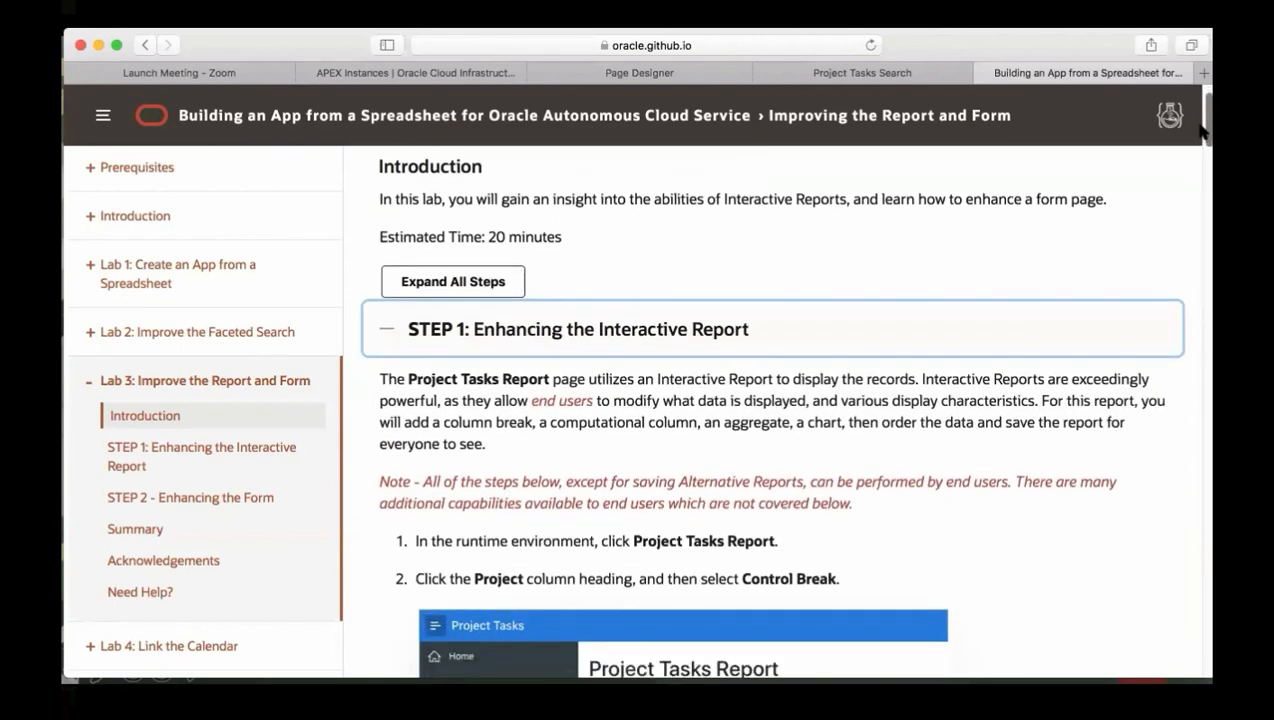
left_click_drag(1203, 128, 1203, 160)
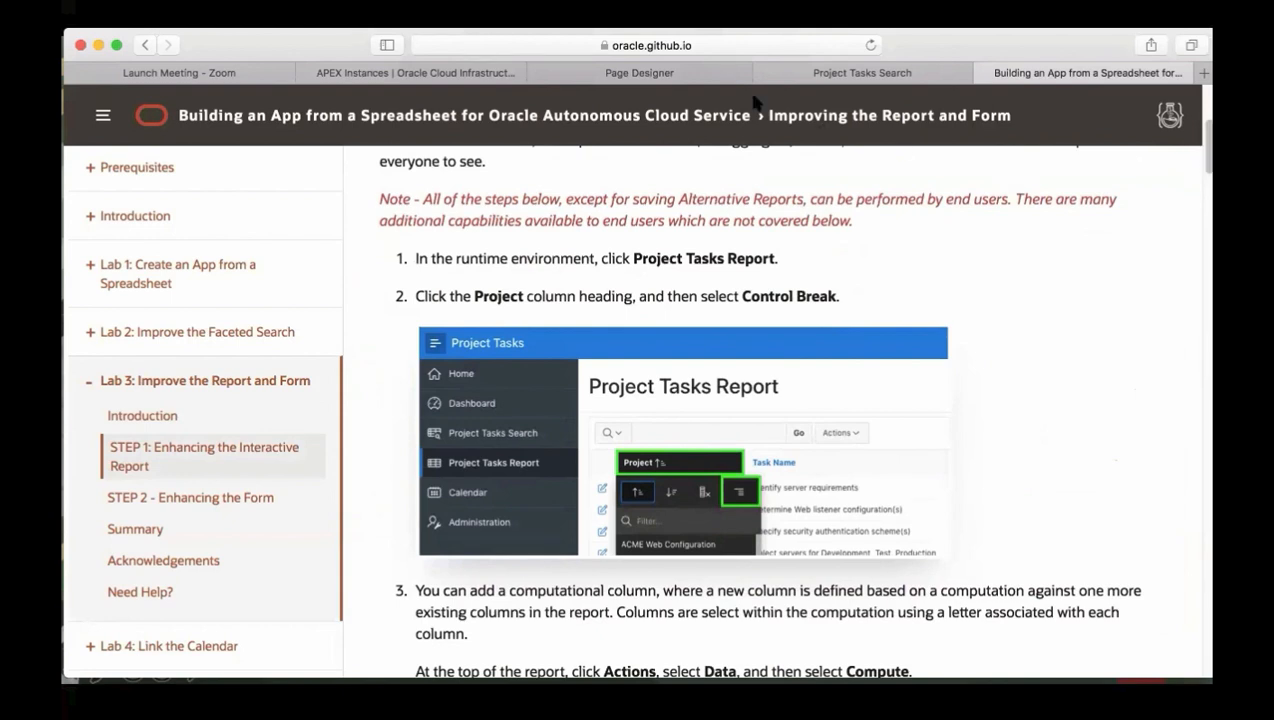
left_click(797, 82)
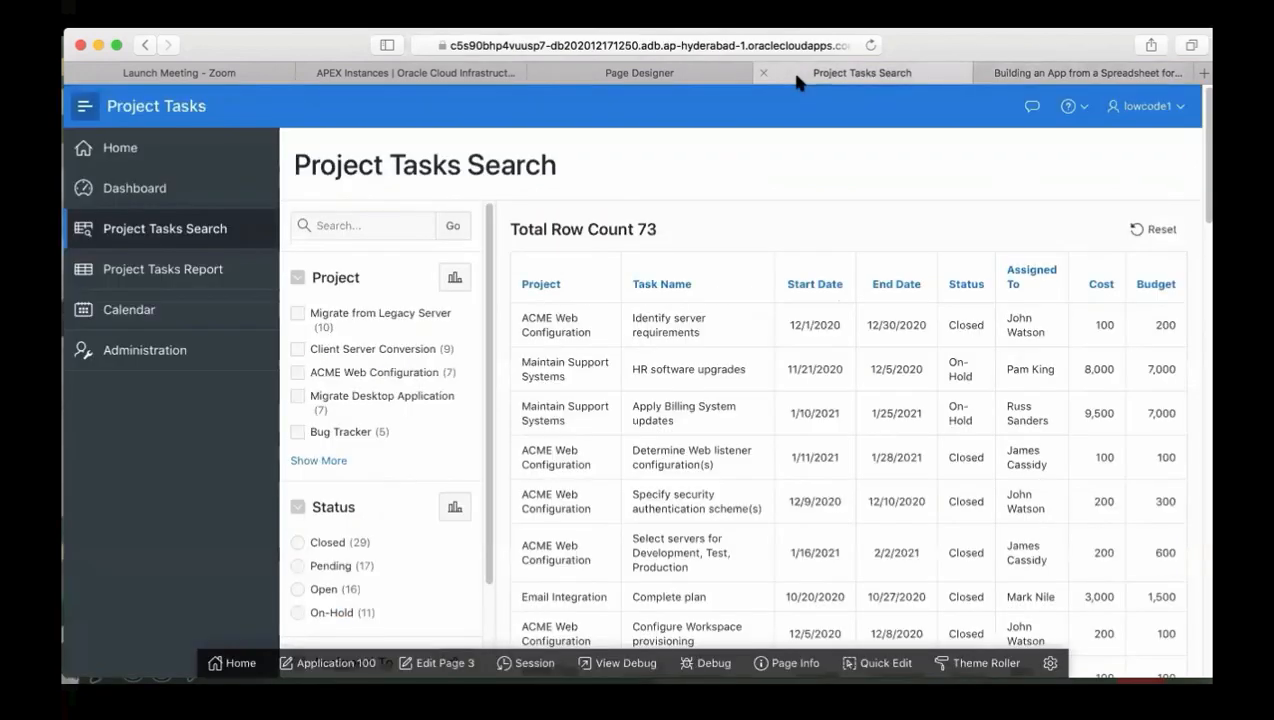
Step: Group the Project Tasks Report by a Project control break, then return to the workshop guide
left_click(203, 279)
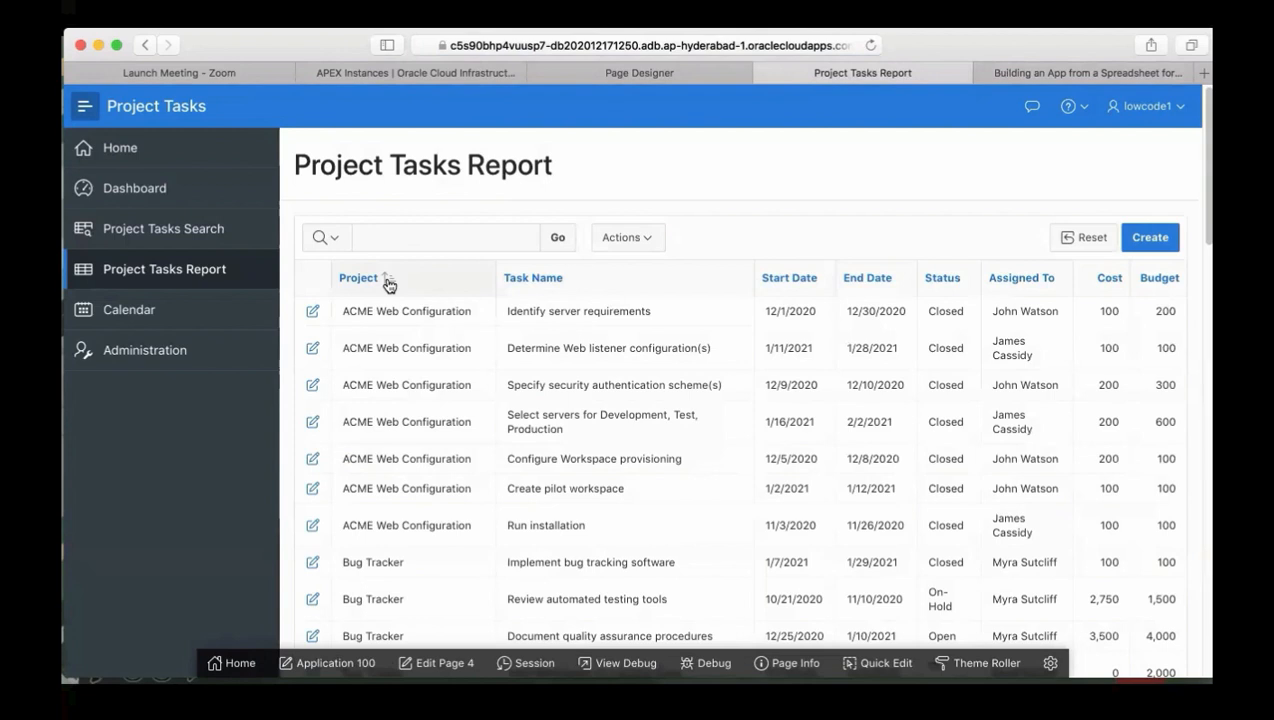
left_click(421, 287)
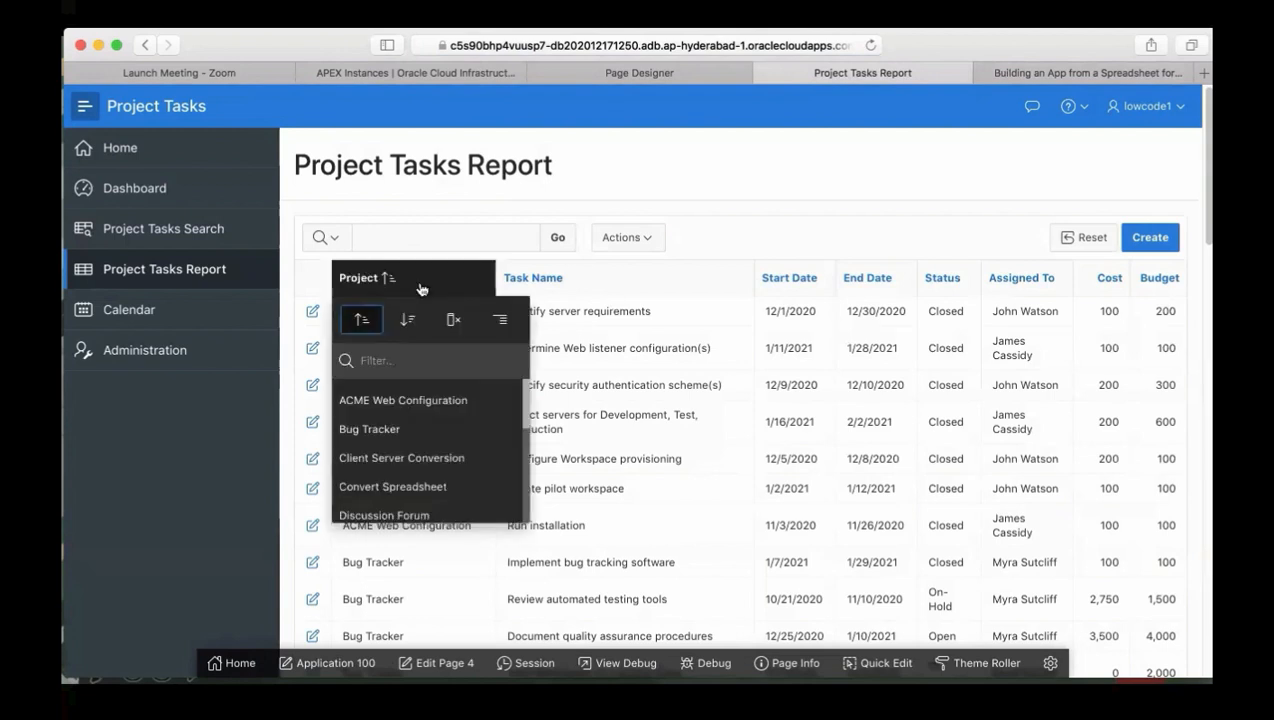
left_click(502, 322)
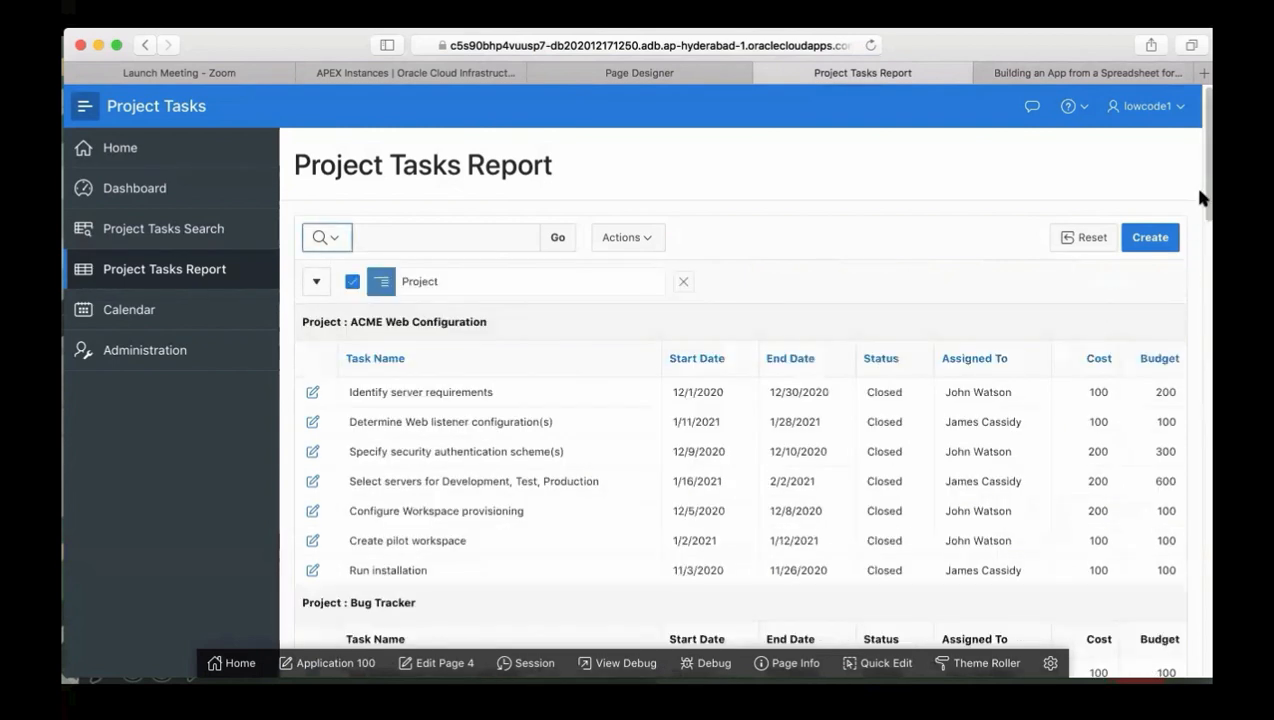
scroll(1199, 240, "down", 5)
left_click_drag(1199, 258, 1203, 185)
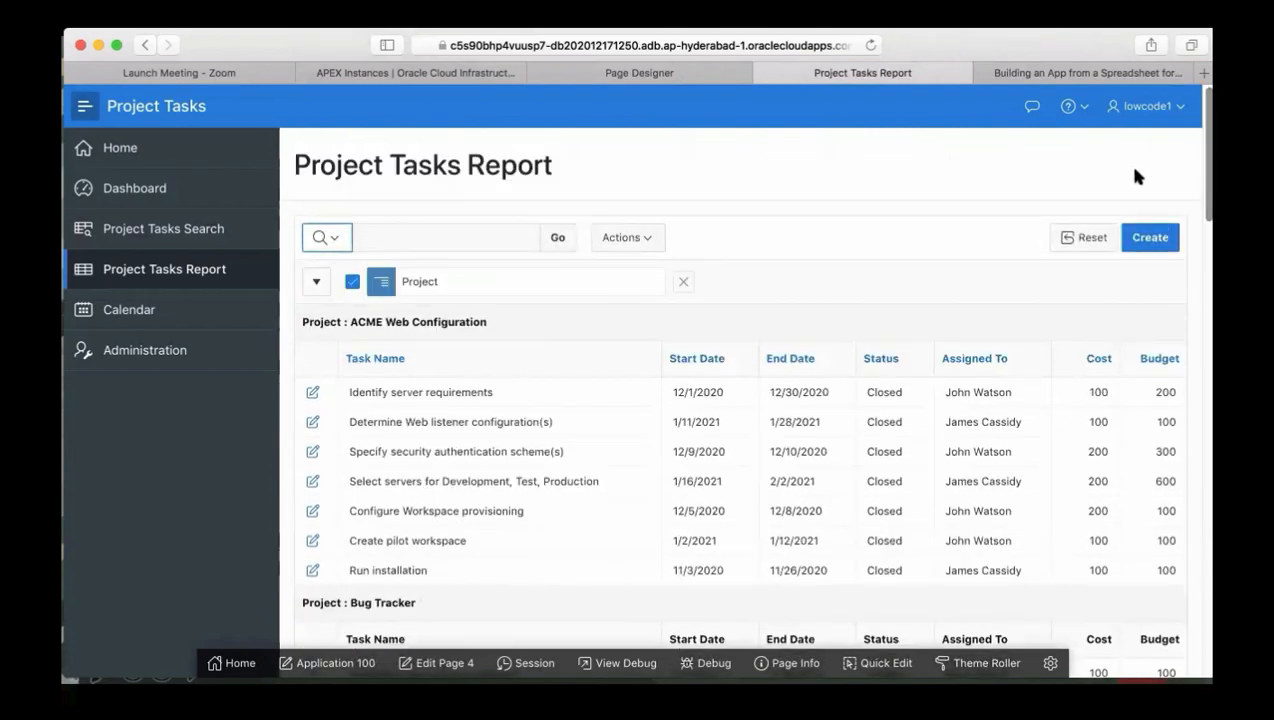
left_click(1052, 66)
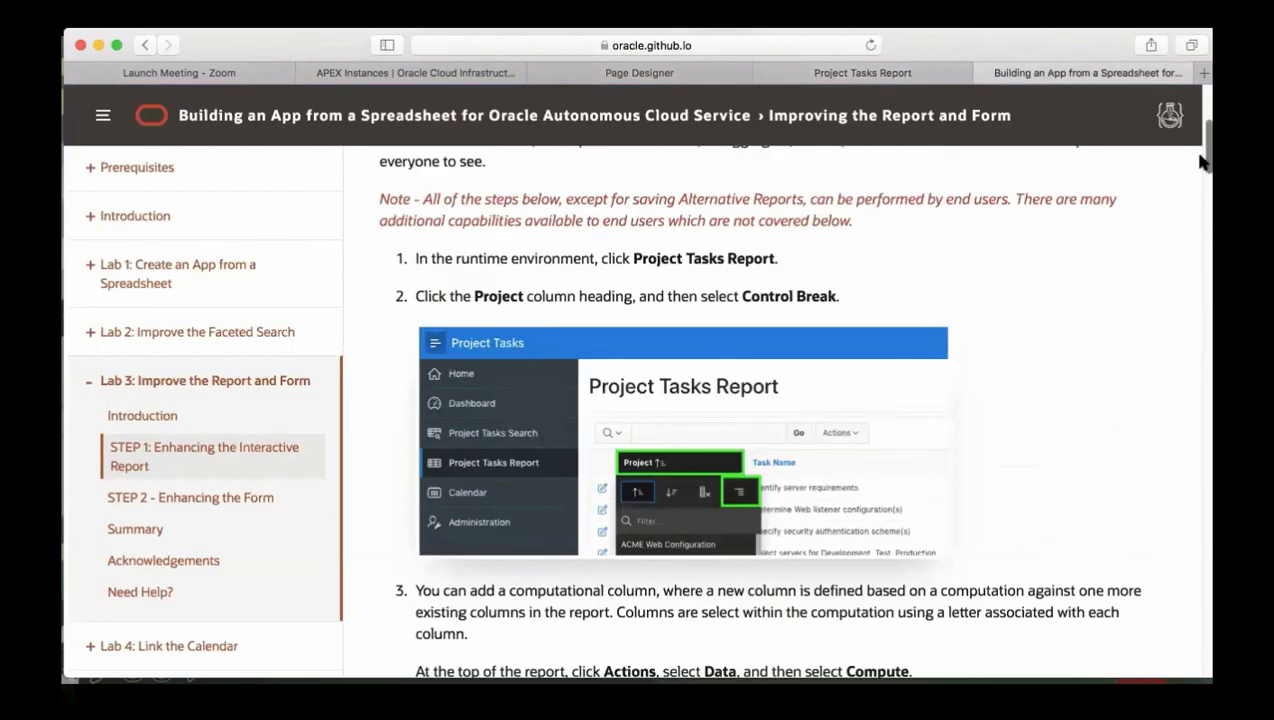
Step: Read the guide's Compute settings in steps 3–4, then return to the Project Tasks Report
scroll(1202, 190, "down", 5)
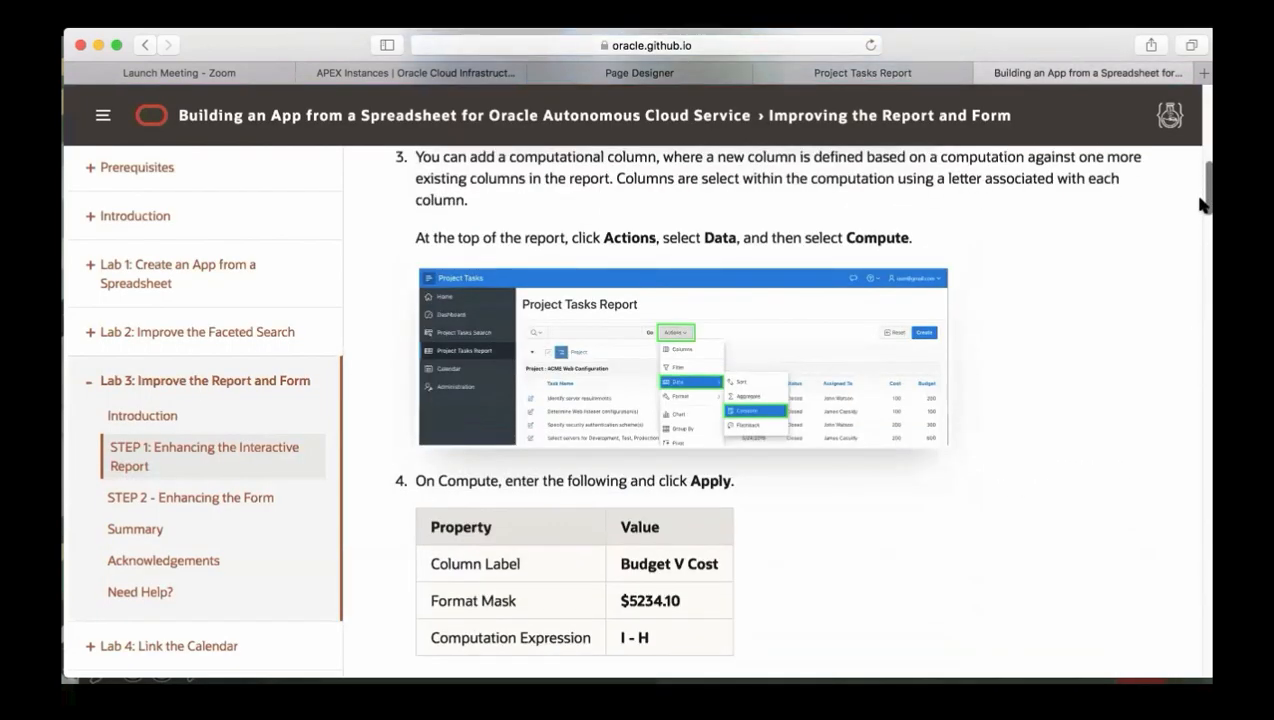
left_click_drag(1202, 205, 1202, 222)
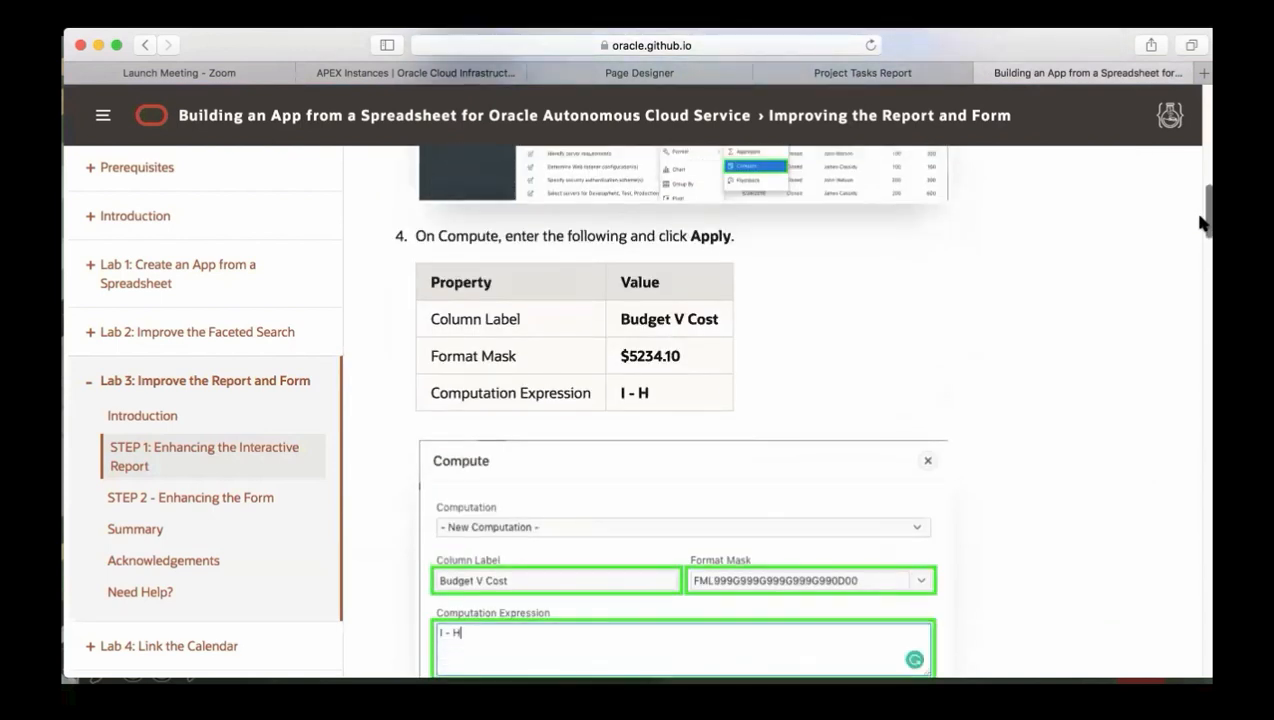
left_click_drag(1202, 222, 1000, 110)
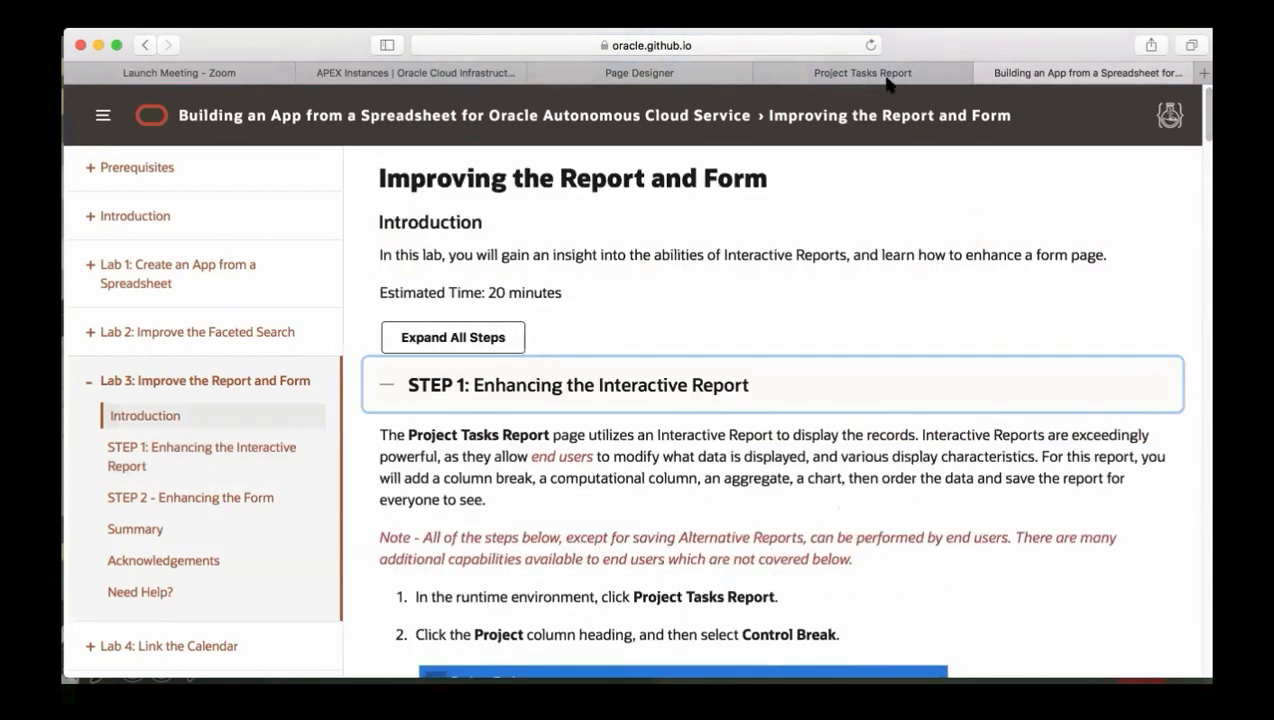
left_click(886, 77)
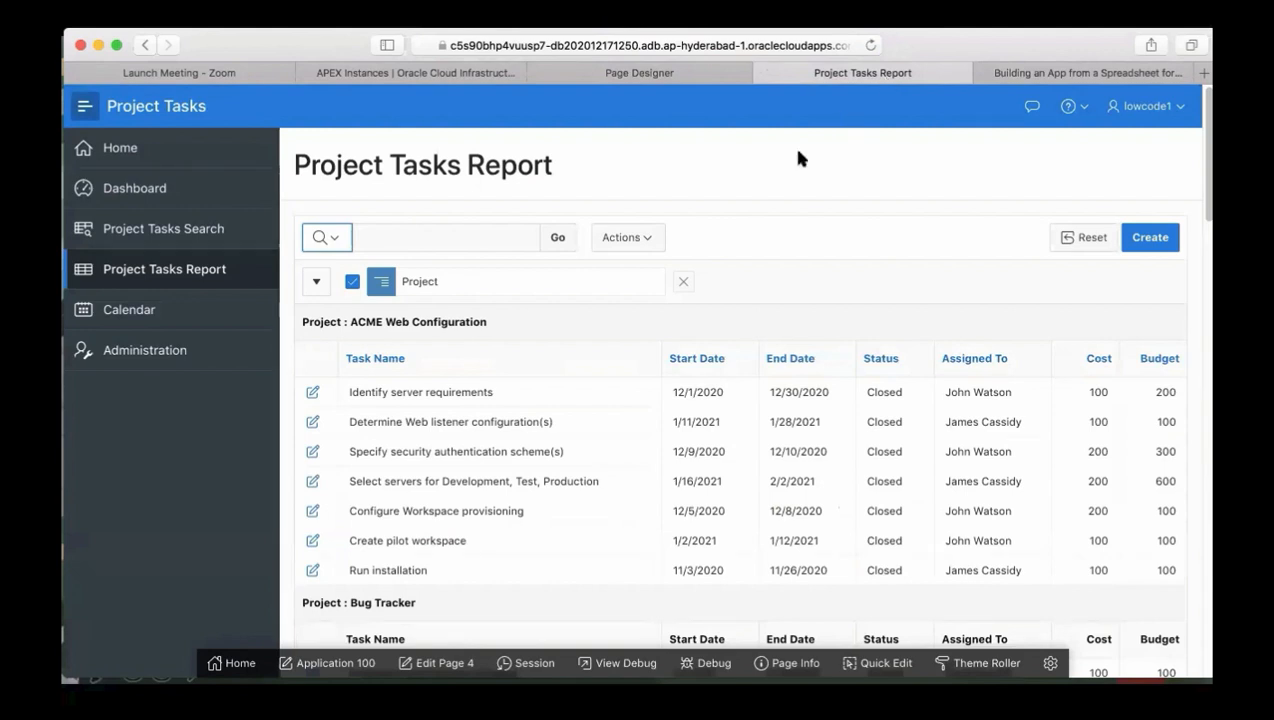
Step: Start a computed column labelled 'Budget V Cost' with the $5,234.10 currency format mask
left_click(651, 242)
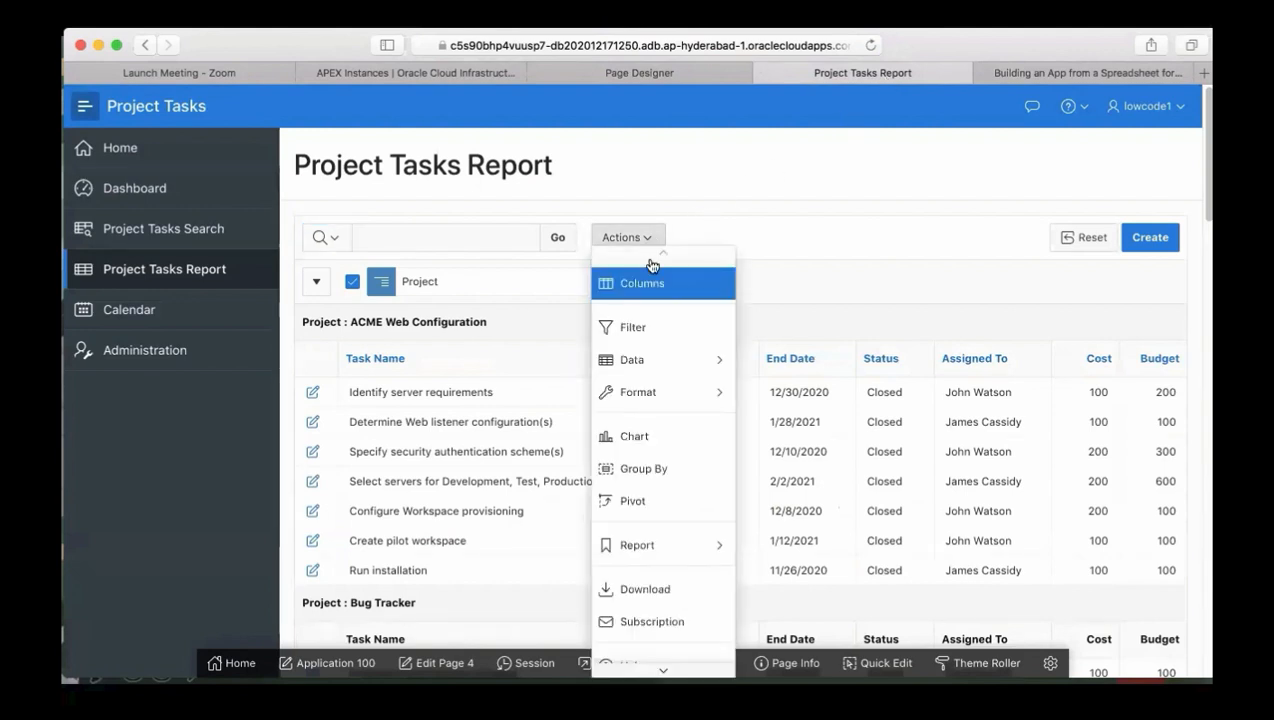
mouse_move(651, 368)
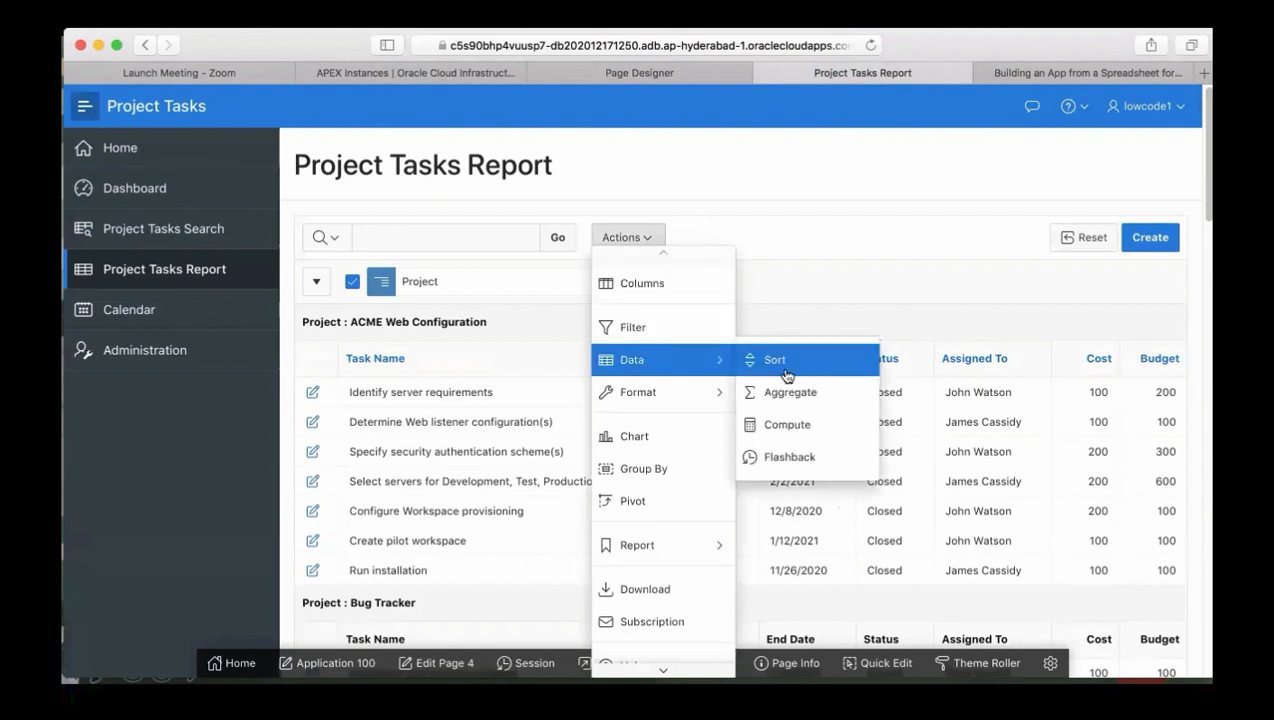
left_click(790, 425)
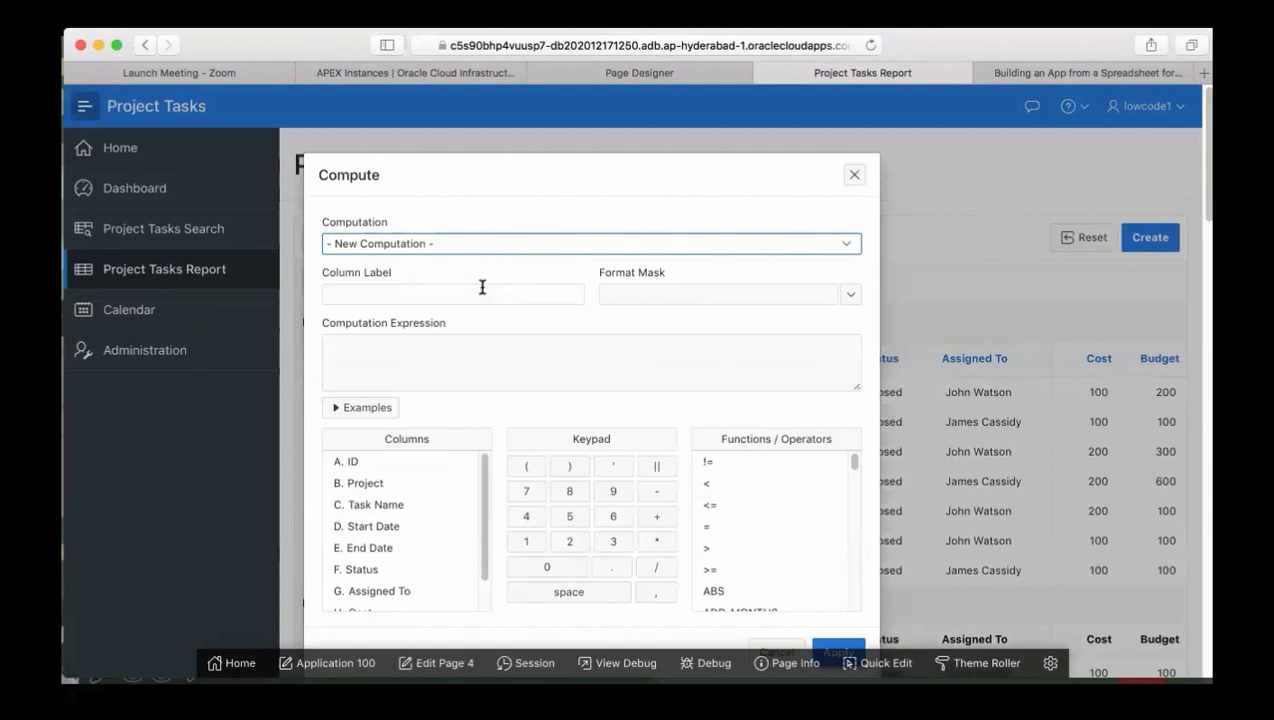
left_click(482, 287)
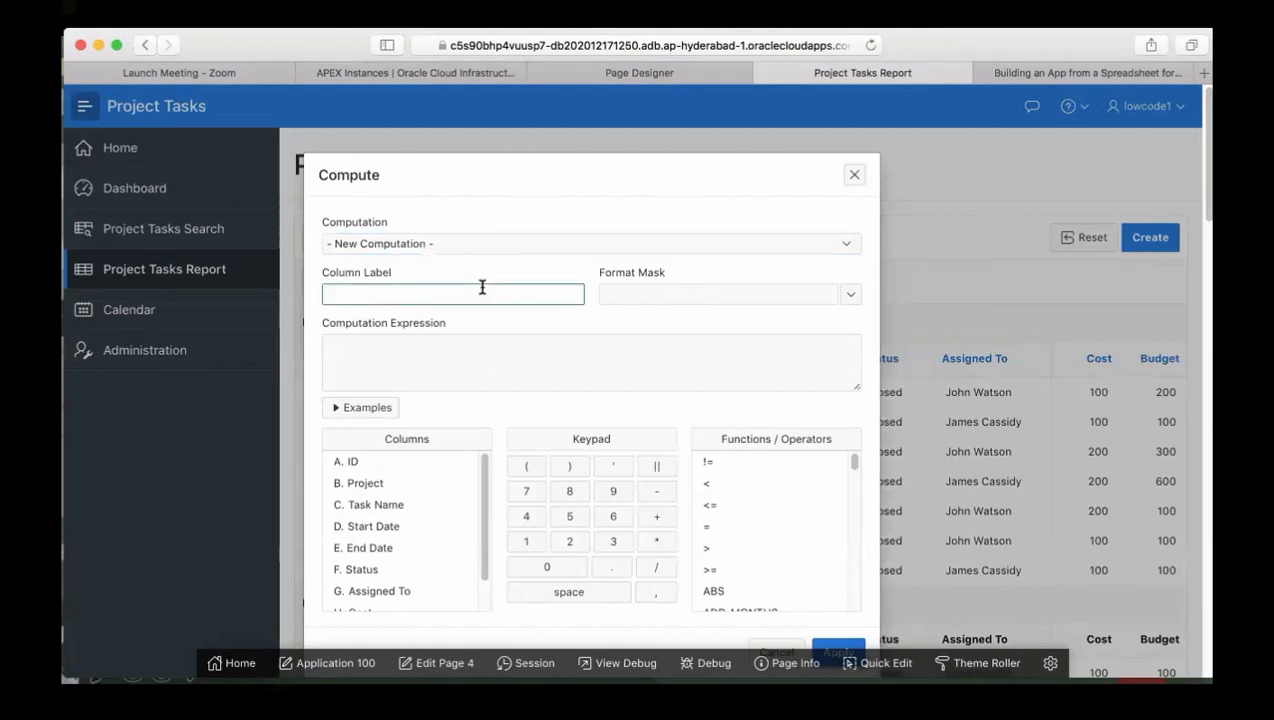
type("Budget V Cost")
left_click(850, 294)
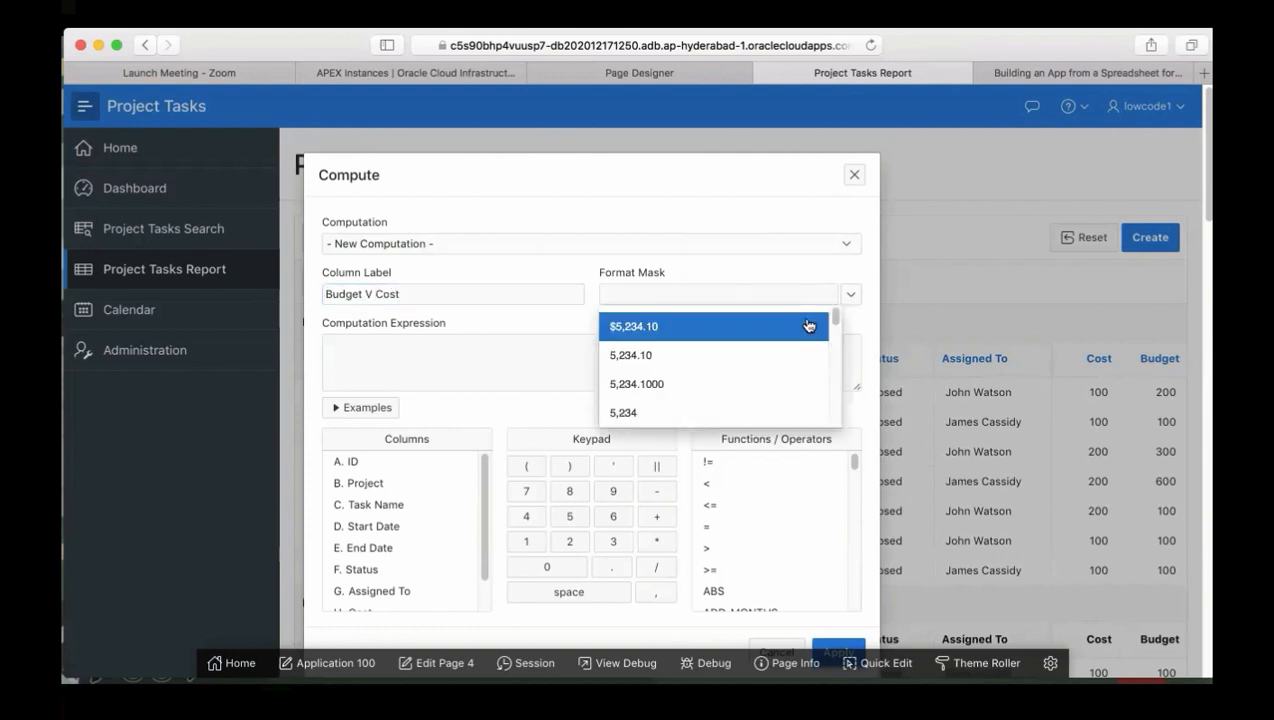
left_click(810, 326)
Step: Set the computation expression to I - H (Budget minus Cost) and apply it
left_click(750, 358)
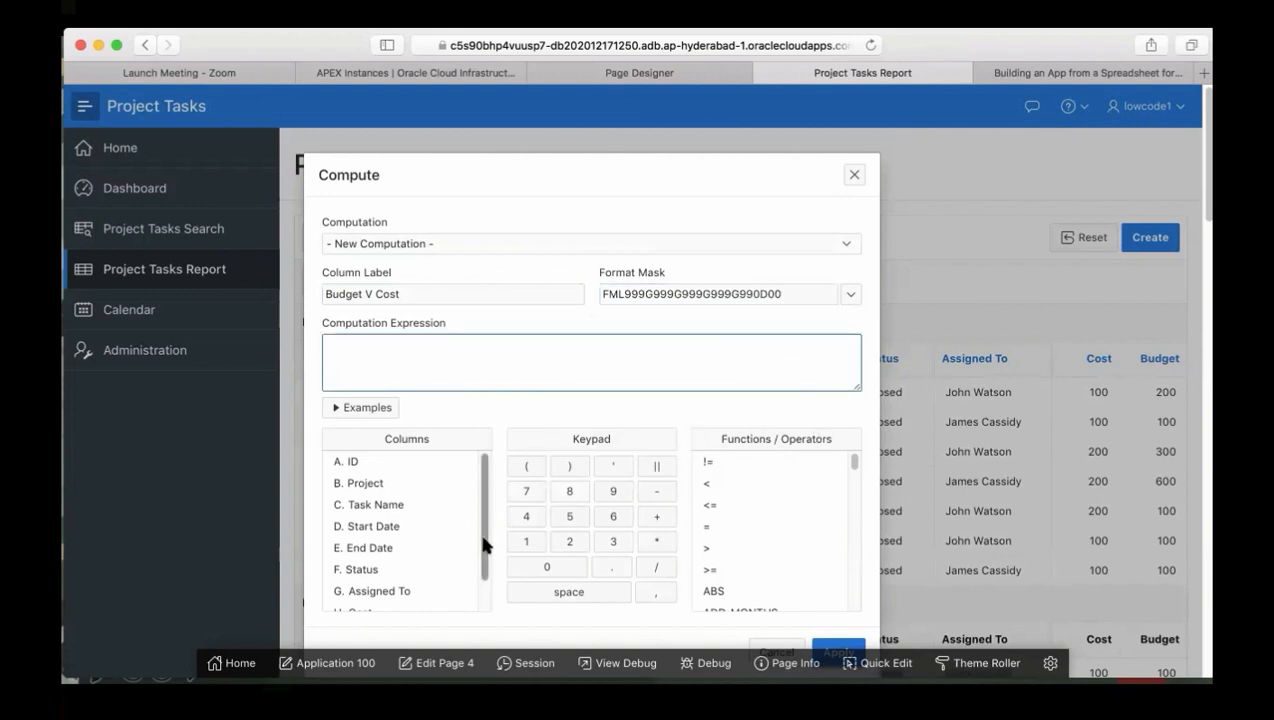
left_click_drag(484, 541, 484, 596)
left_click(396, 601)
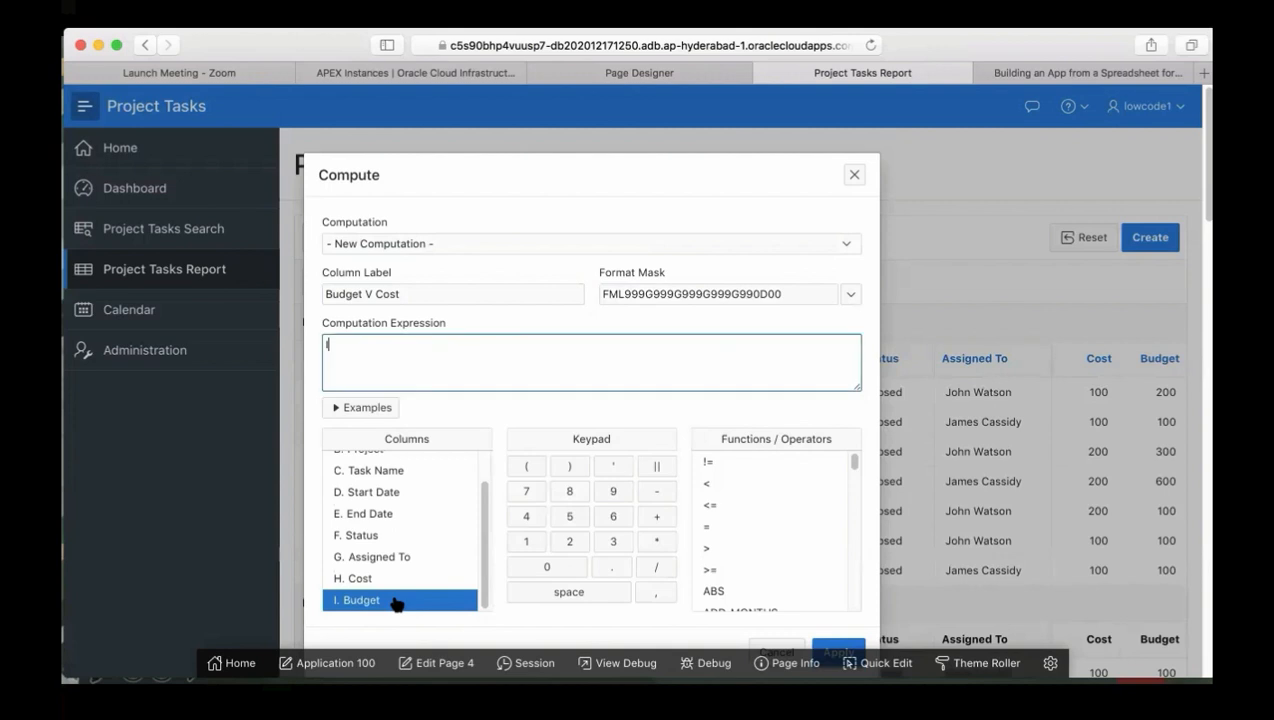
left_click(659, 492)
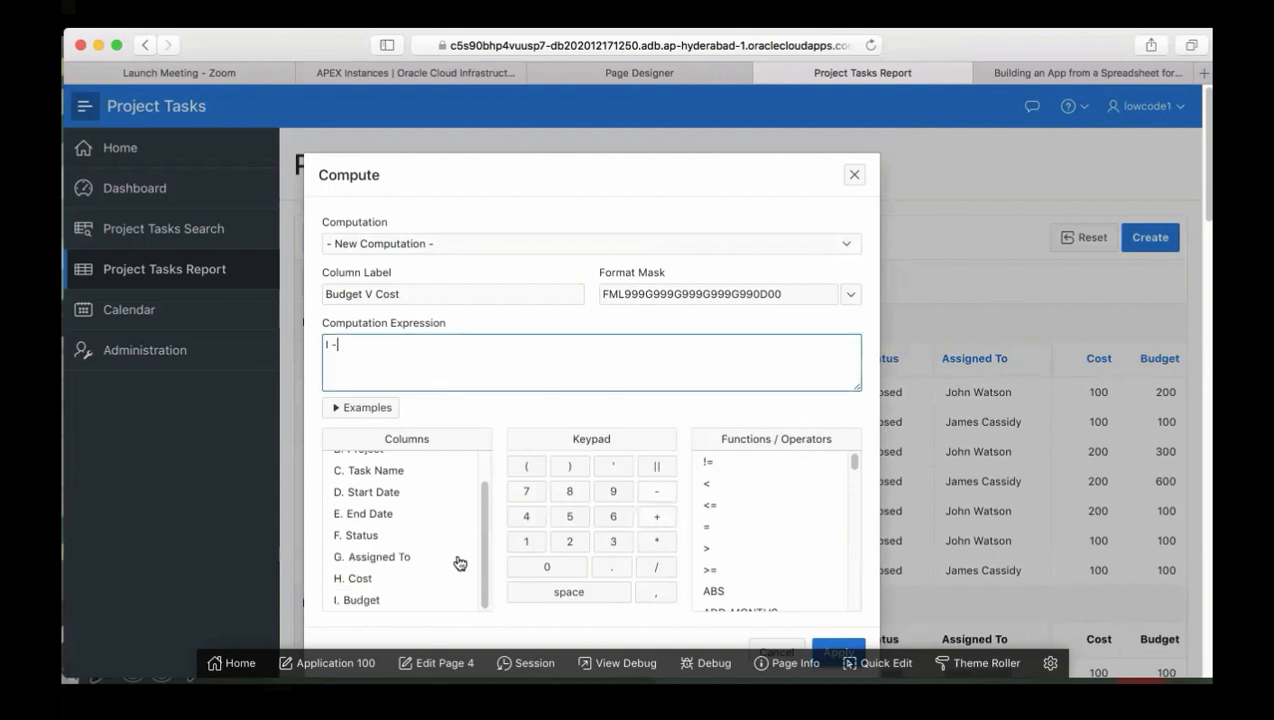
left_click(390, 580)
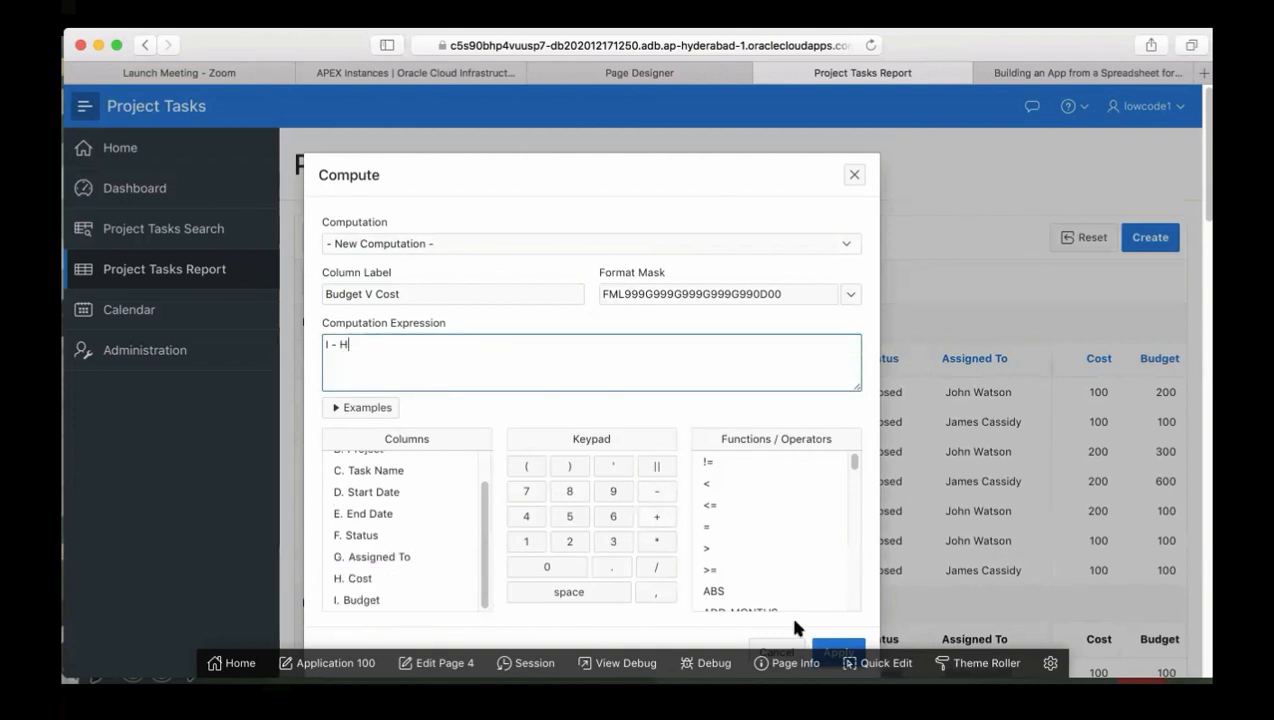
left_click_drag(734, 188, 734, 138)
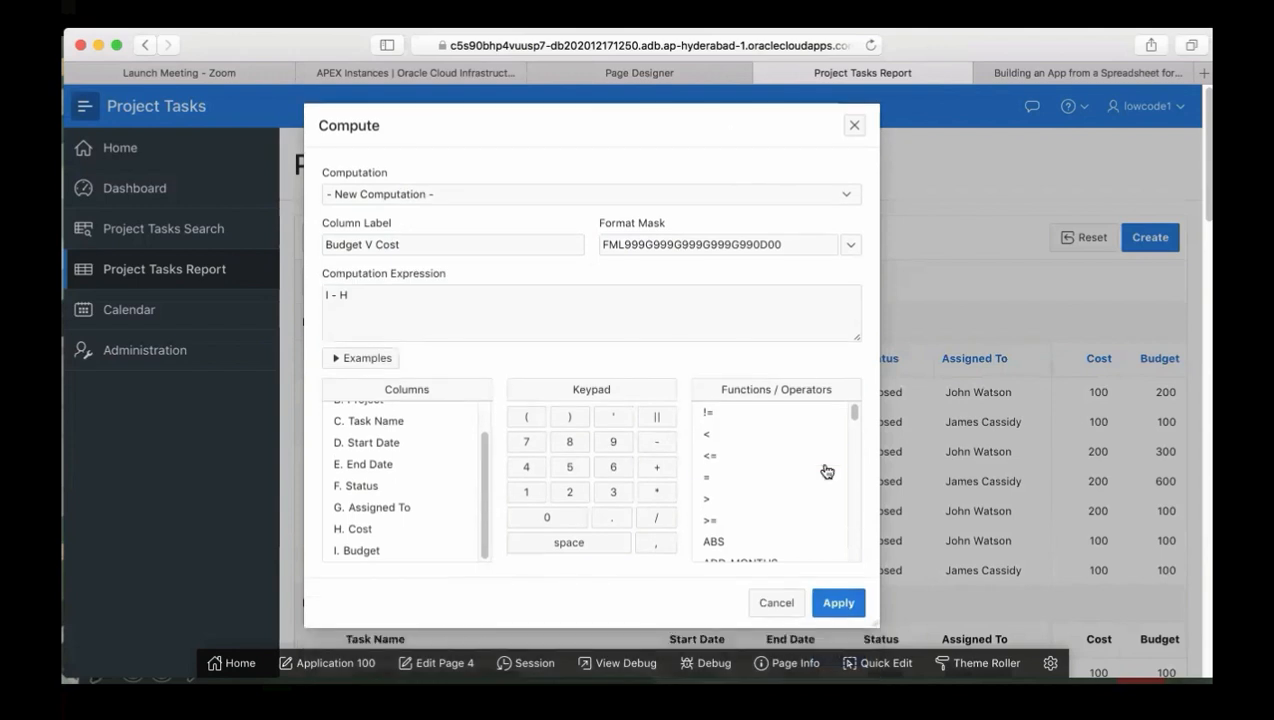
left_click(838, 604)
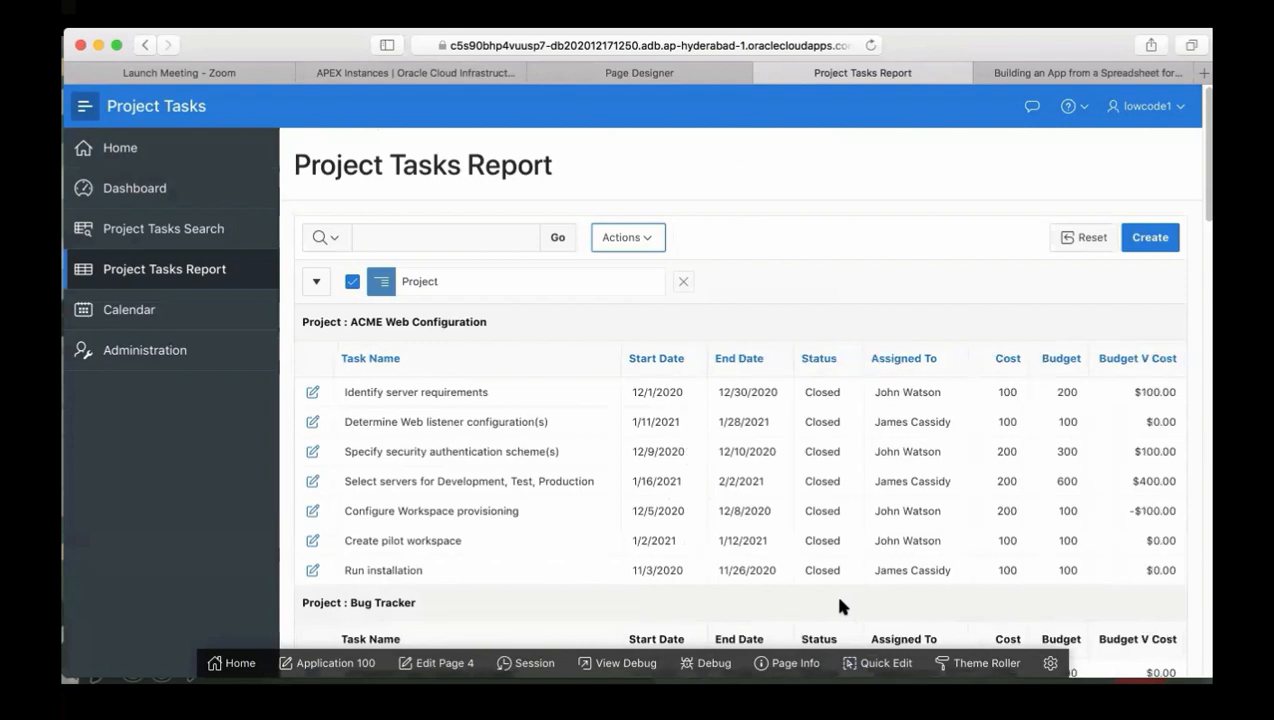
left_click_drag(1198, 220, 1195, 120)
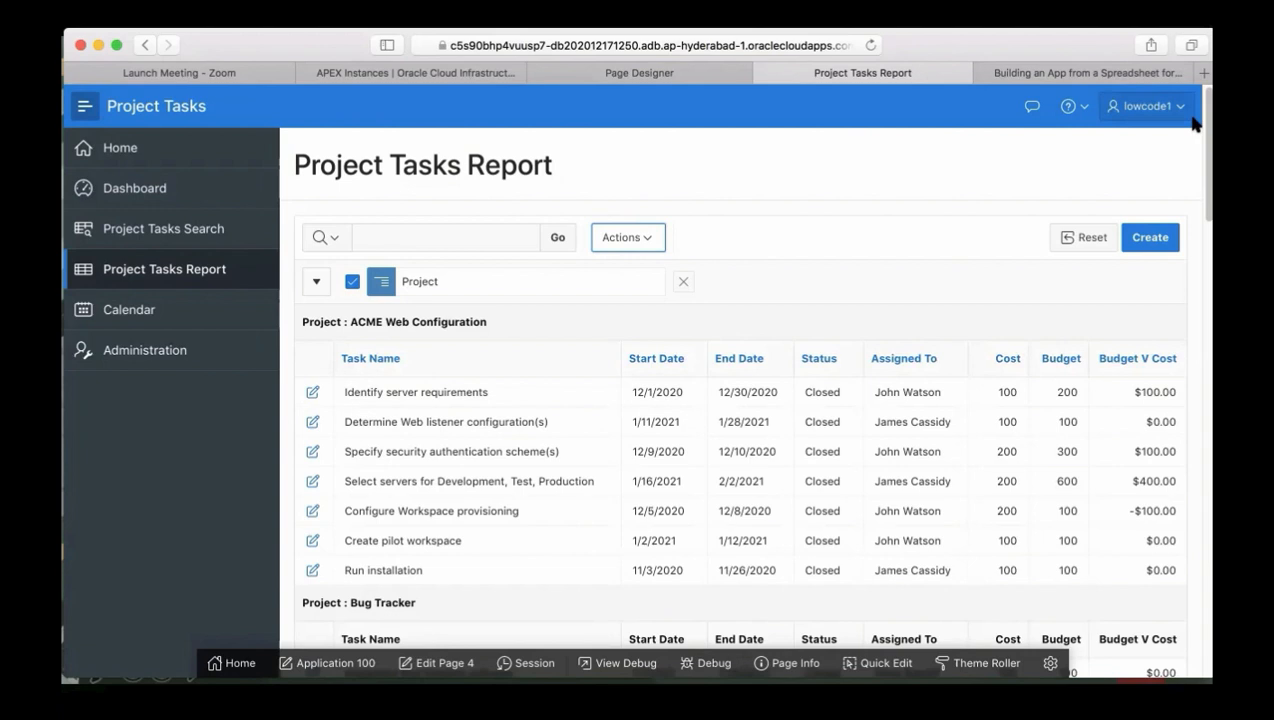
left_click(1030, 73)
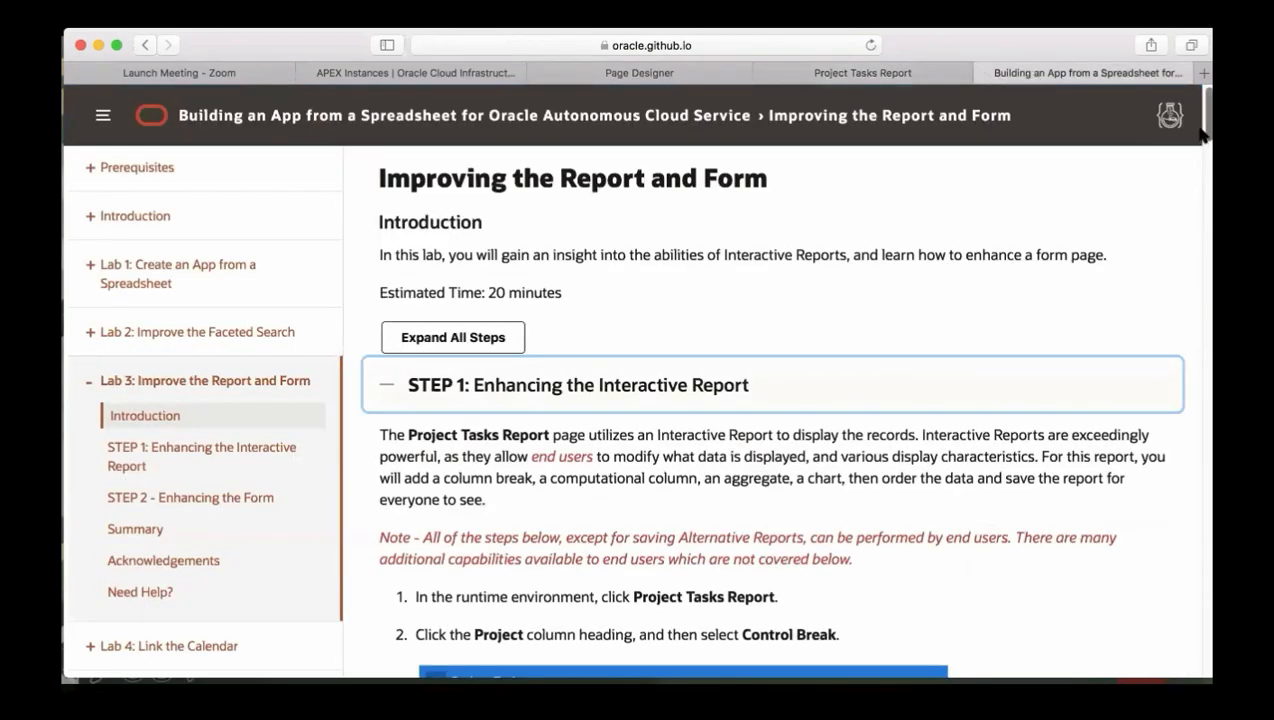
left_click_drag(1202, 138, 1202, 308)
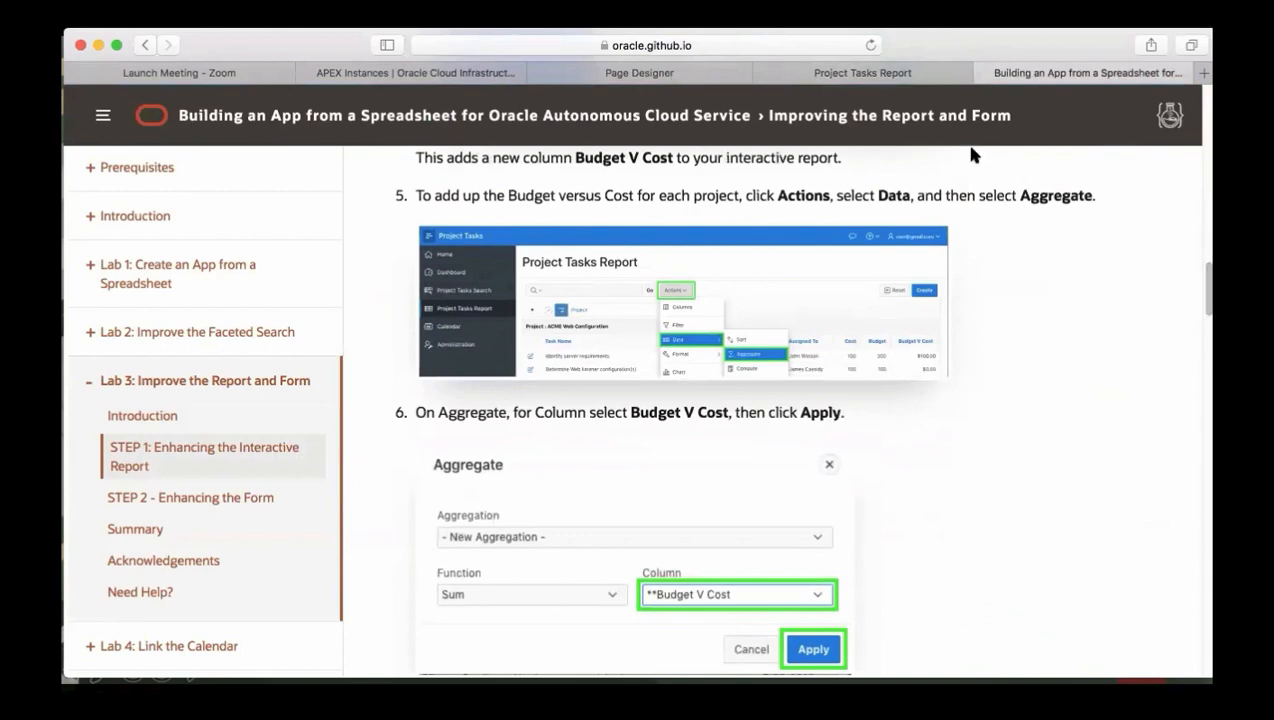
left_click(912, 75)
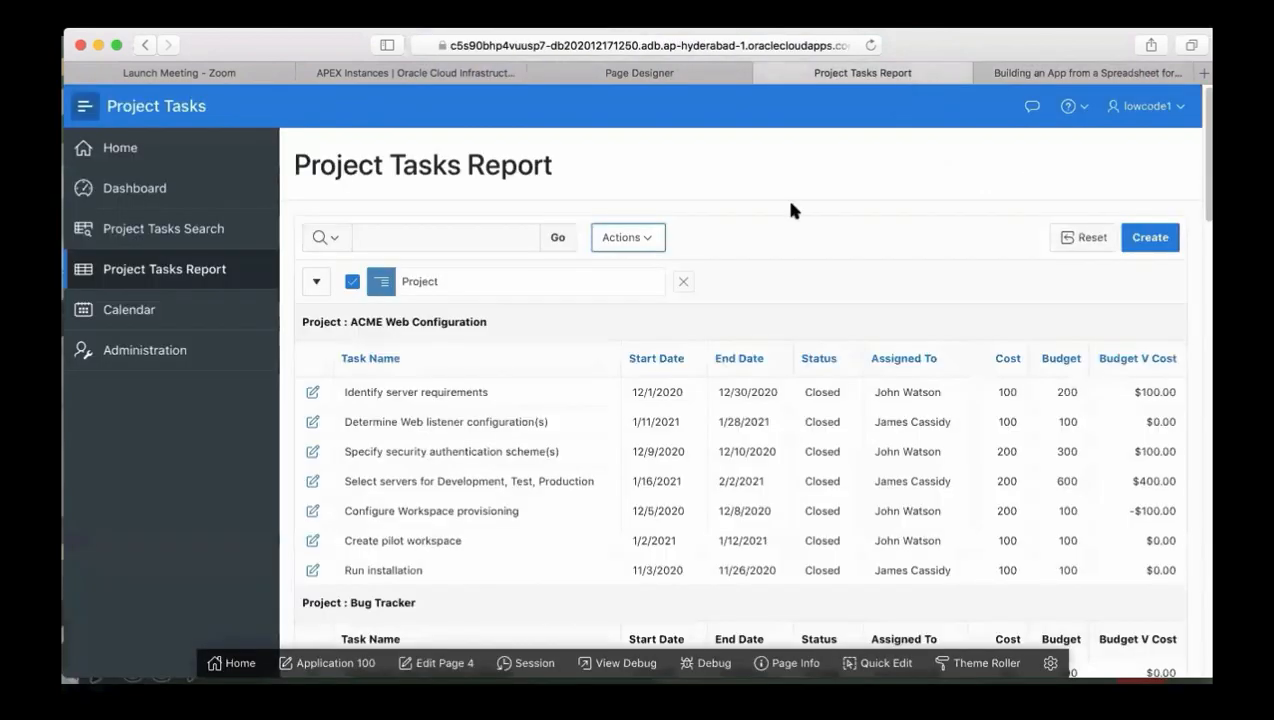
Step: Add a Sum aggregate on the Budget V Cost column for each project break
left_click(651, 244)
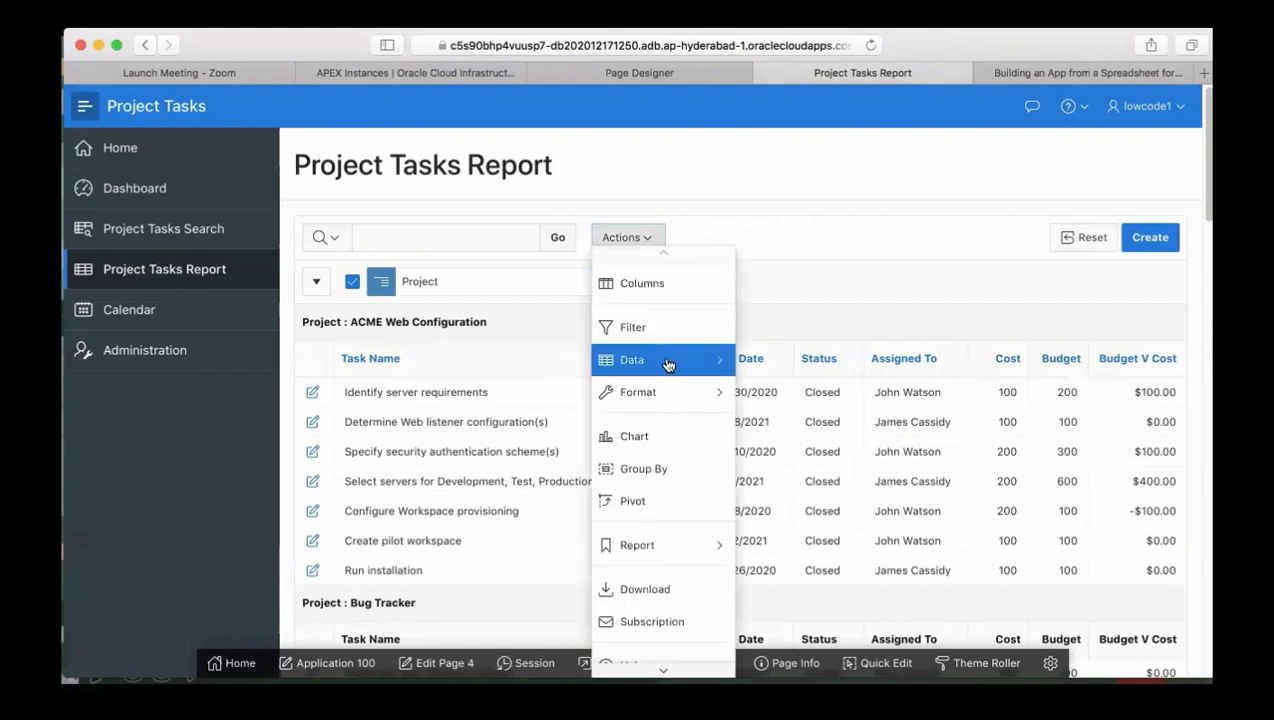
mouse_move(667, 364)
left_click(795, 391)
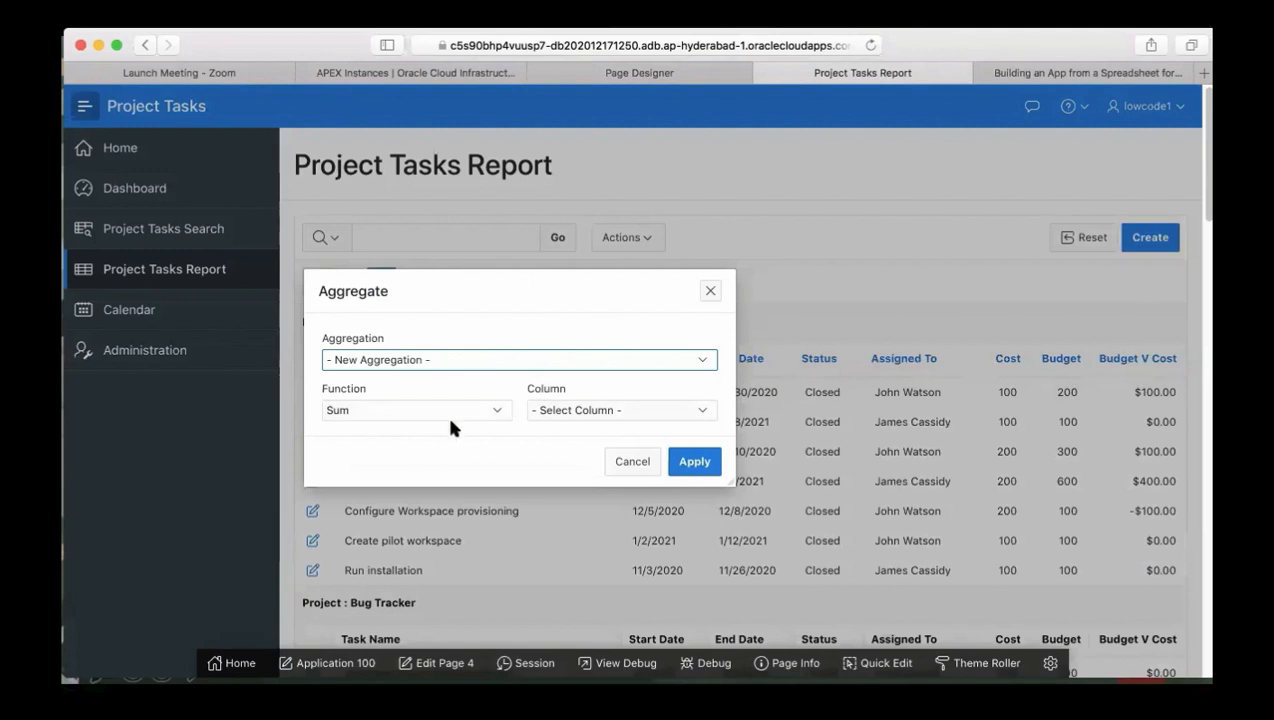
left_click(584, 417)
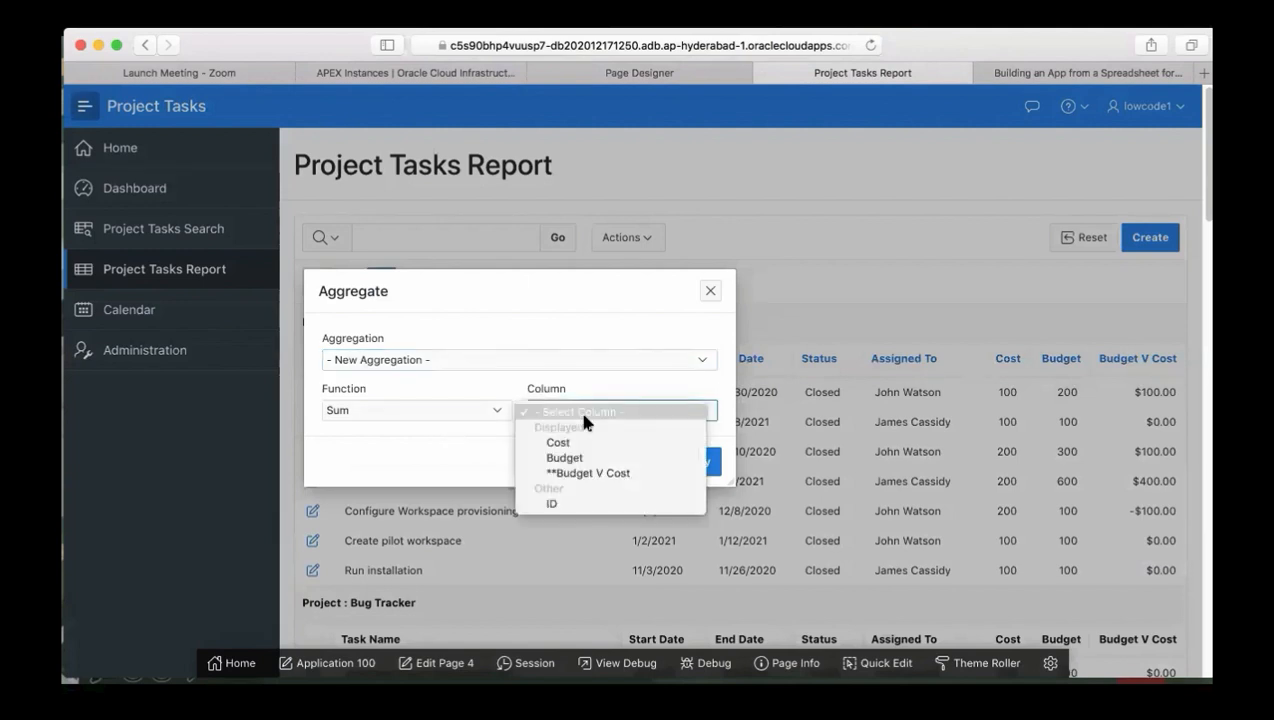
left_click(590, 473)
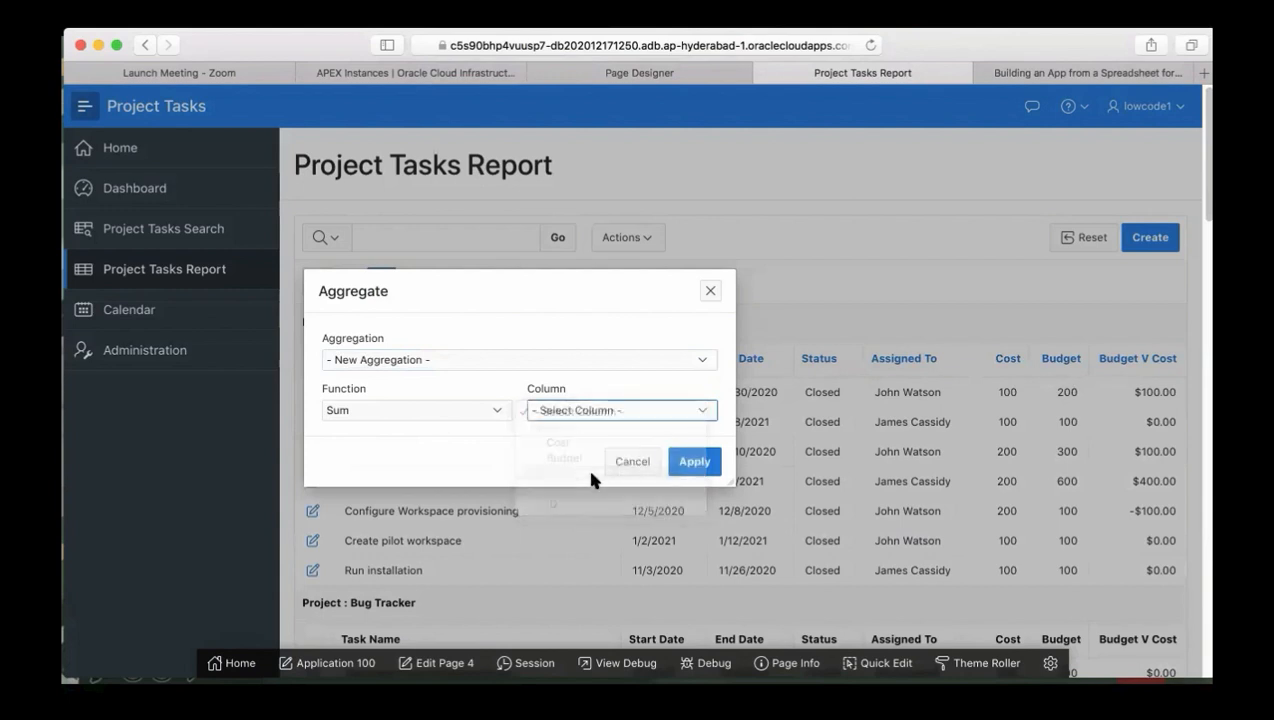
left_click(695, 462)
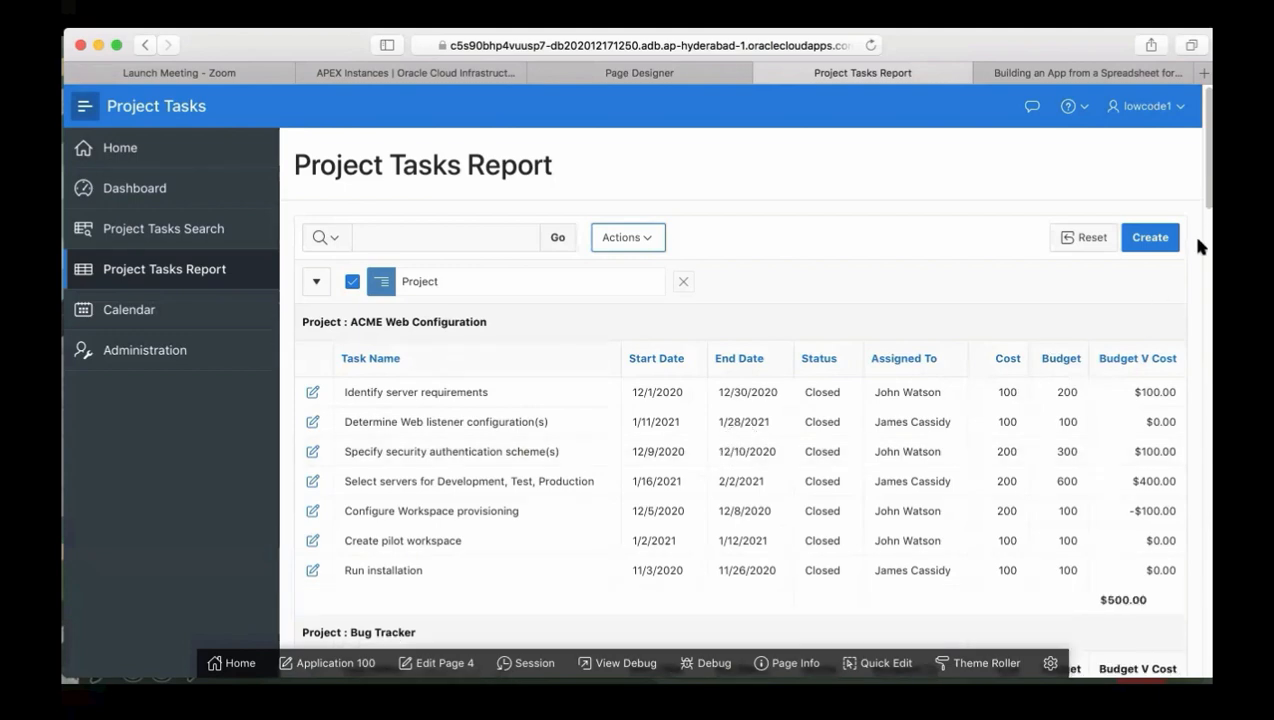
scroll(1200, 230, "down", 3)
left_click_drag(1200, 230, 1203, 120)
left_click(651, 242)
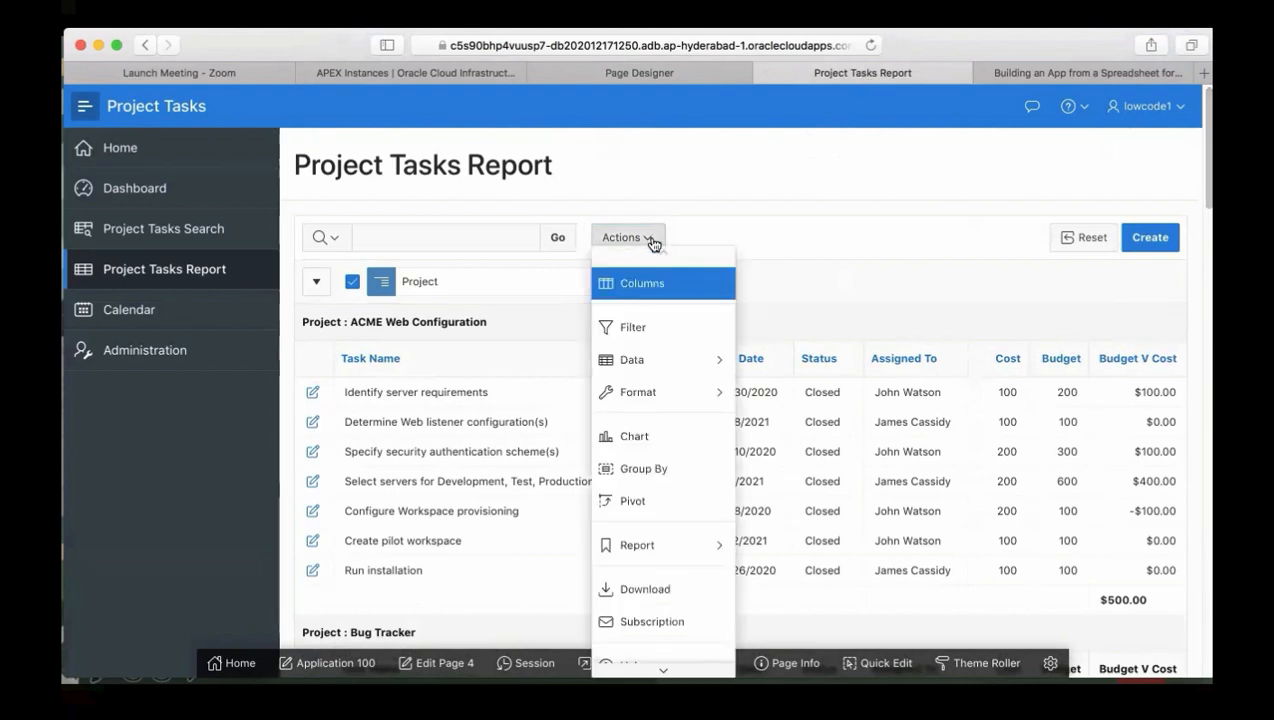
left_click(1047, 73)
left_click_drag(1200, 270, 1202, 318)
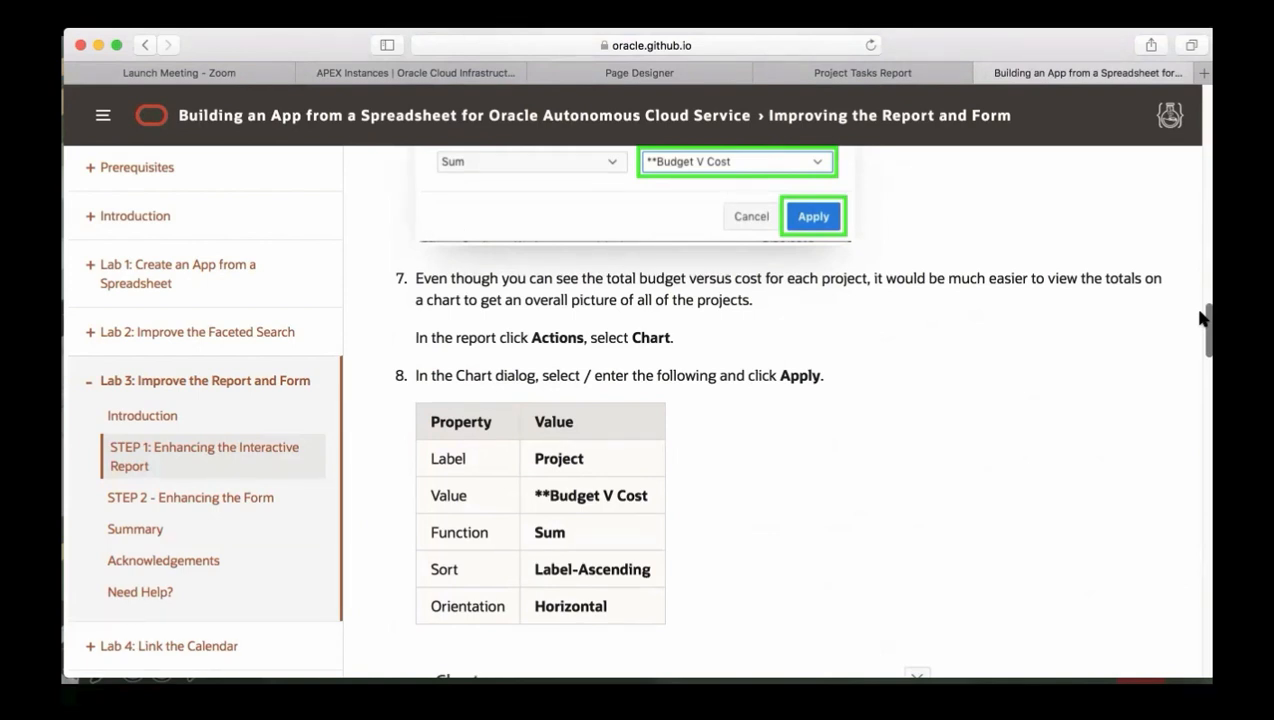
left_click_drag(1203, 318, 1203, 224)
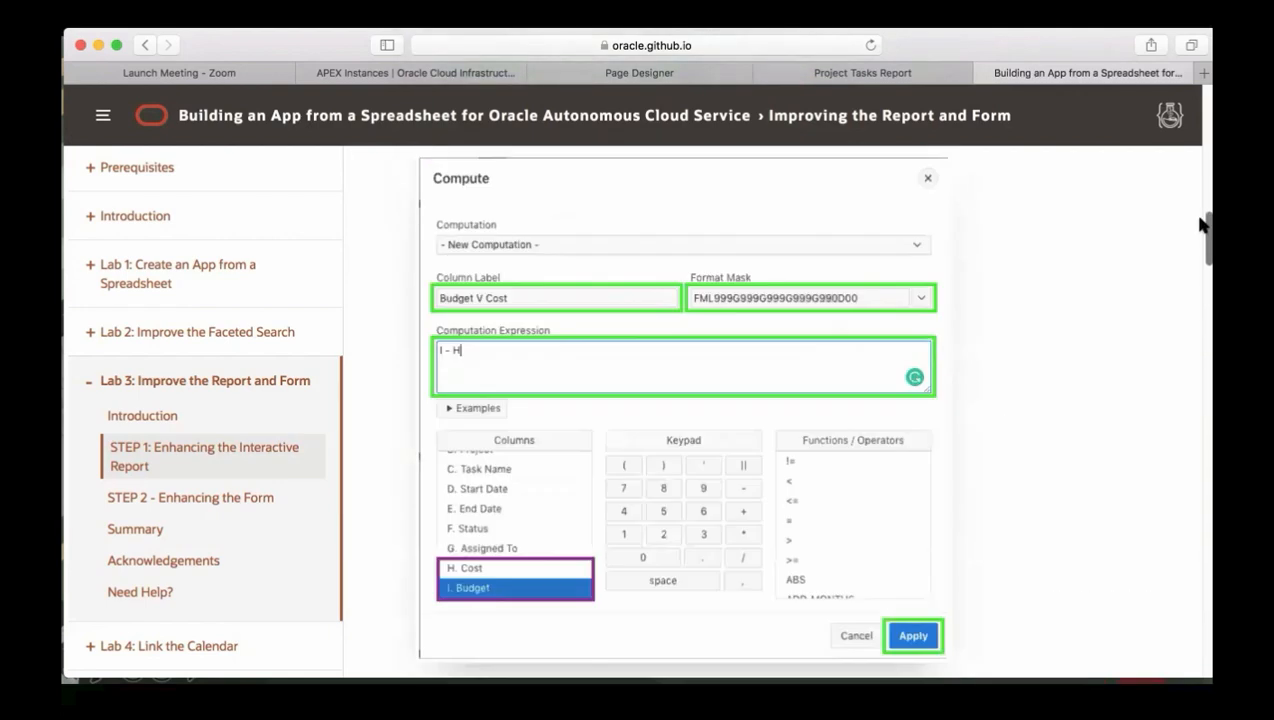
left_click(920, 78)
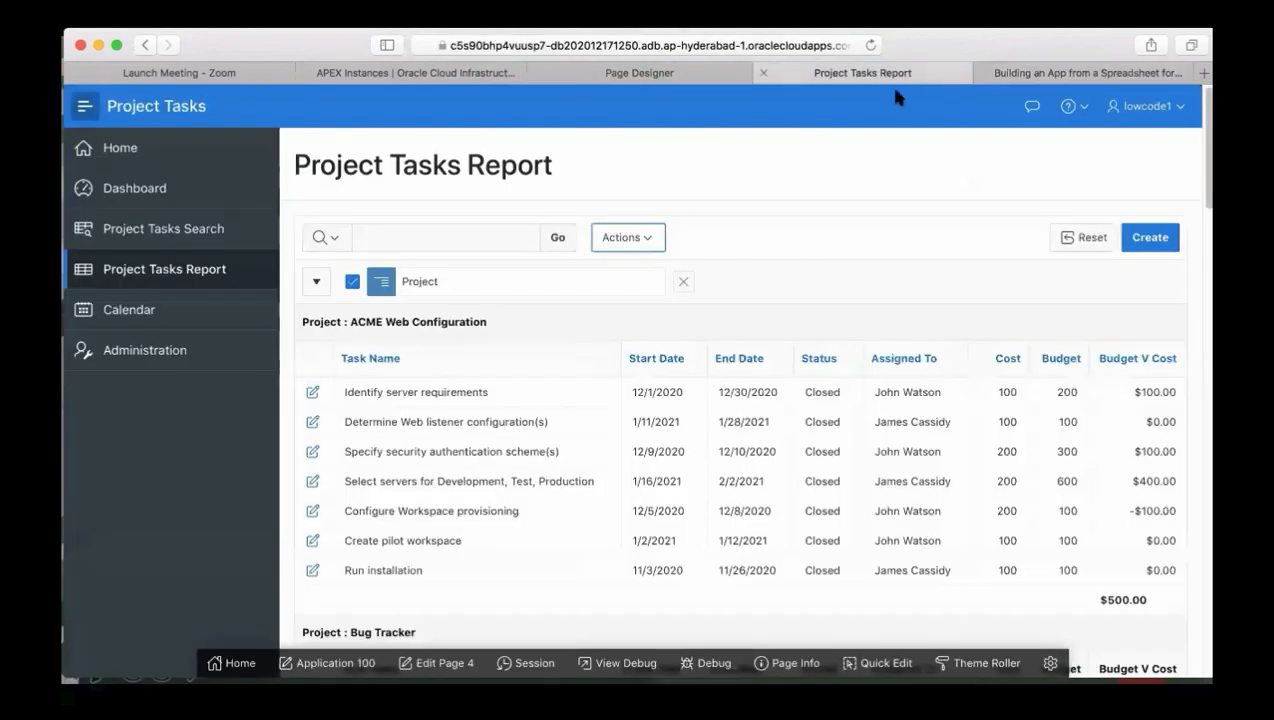
Step: Create a horizontal bar chart: label Project, value Budget V Cost, function Sum, sorted label ascending
left_click(650, 240)
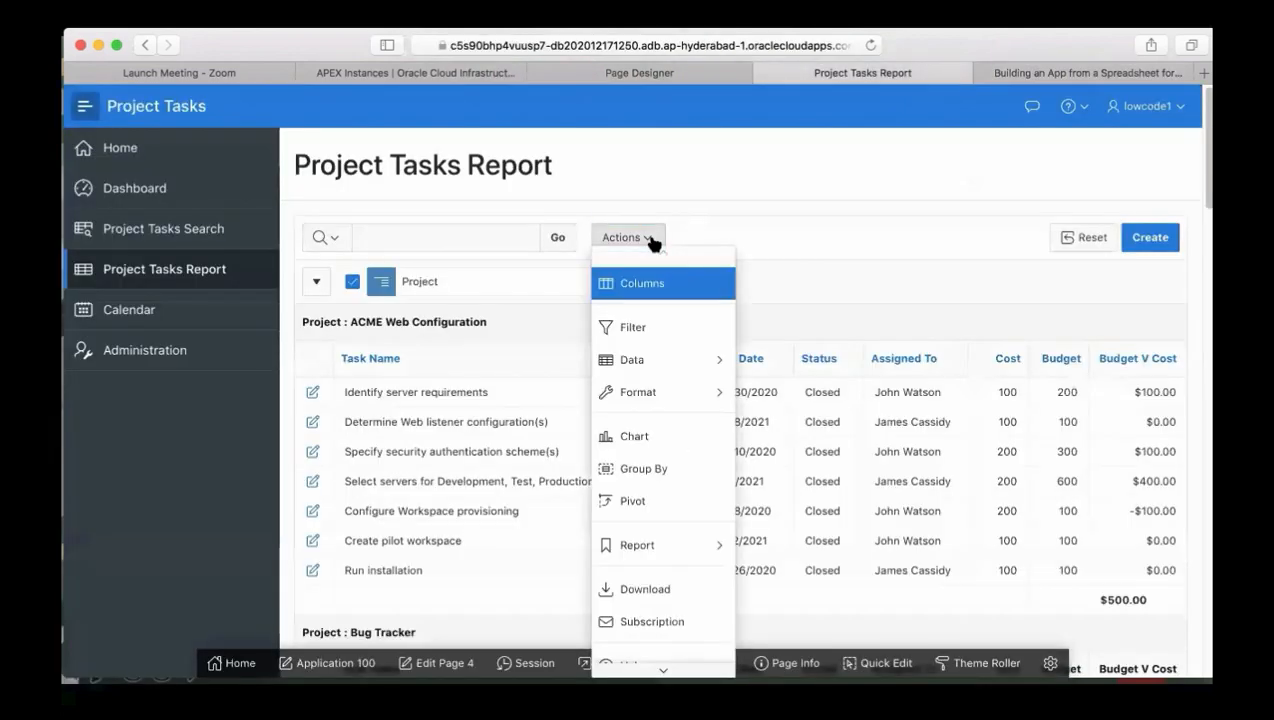
left_click(662, 440)
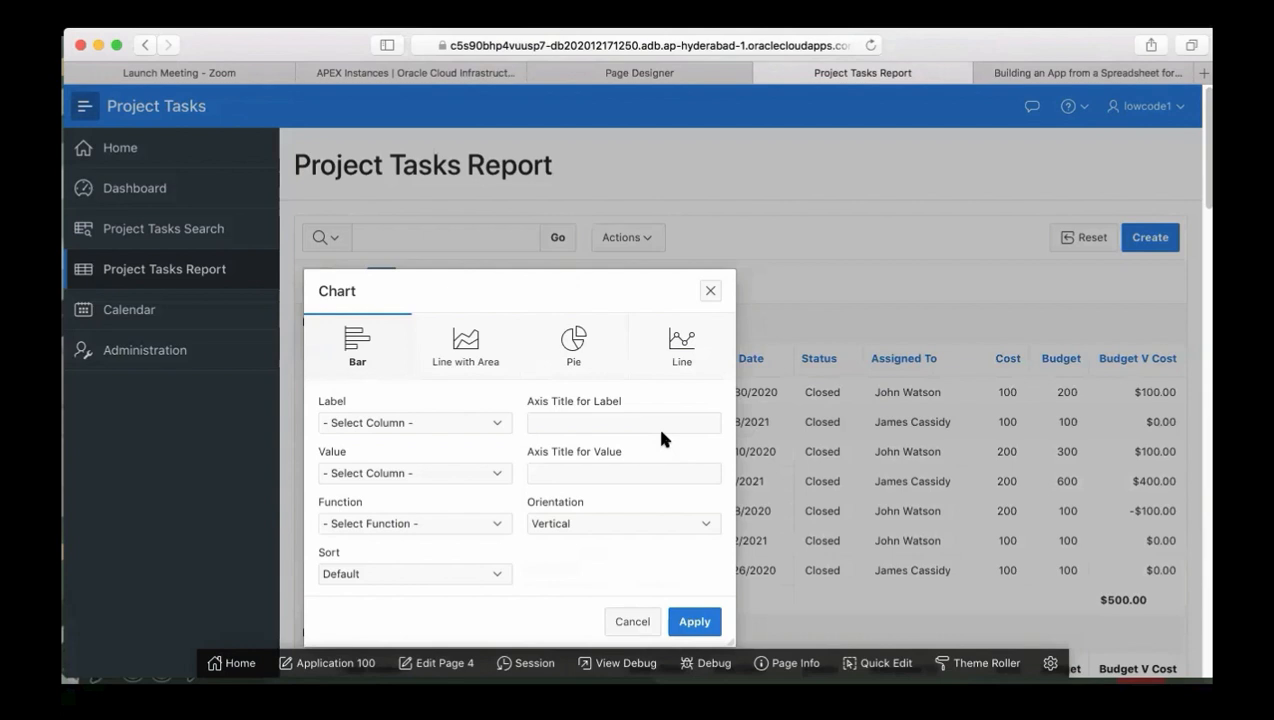
left_click(462, 422)
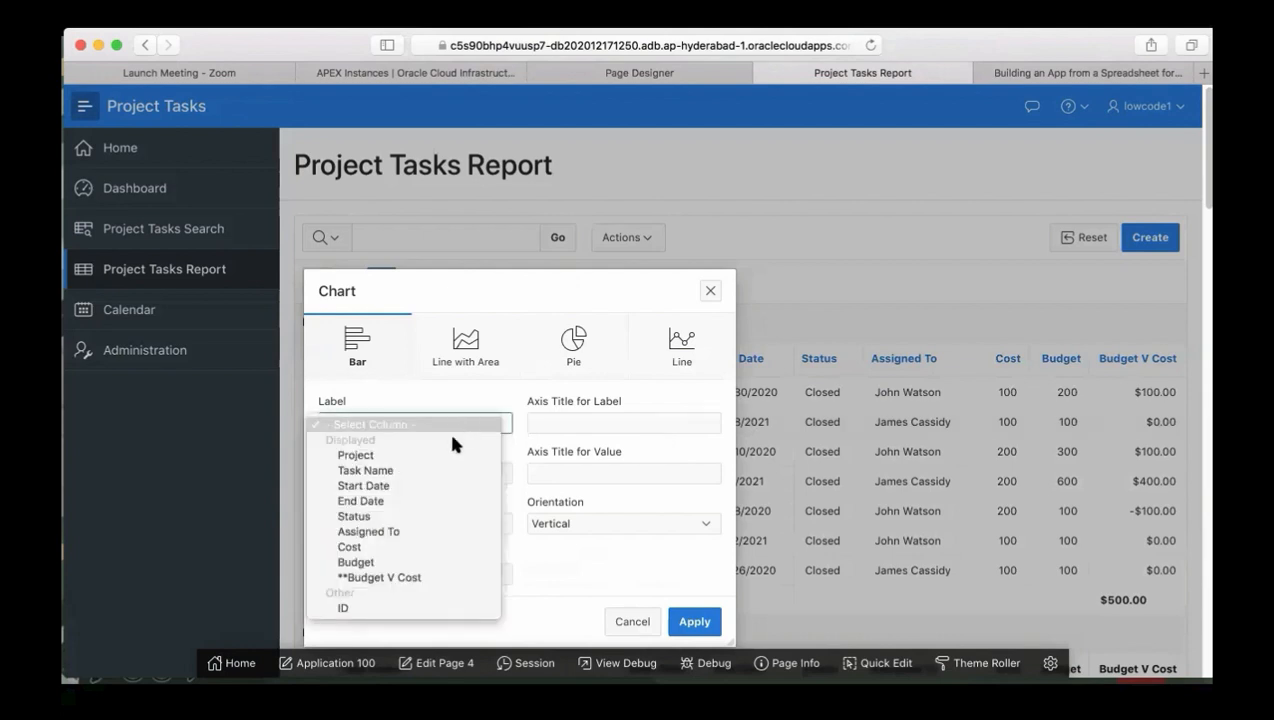
left_click(447, 457)
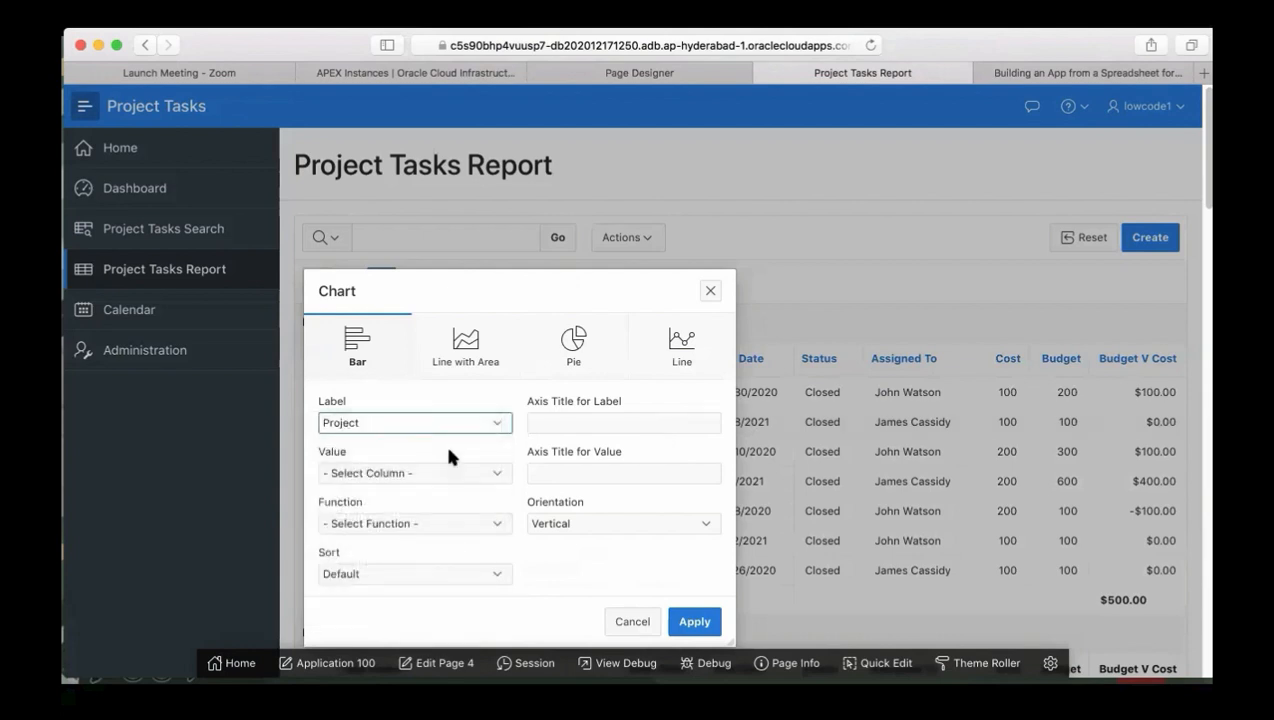
left_click(439, 469)
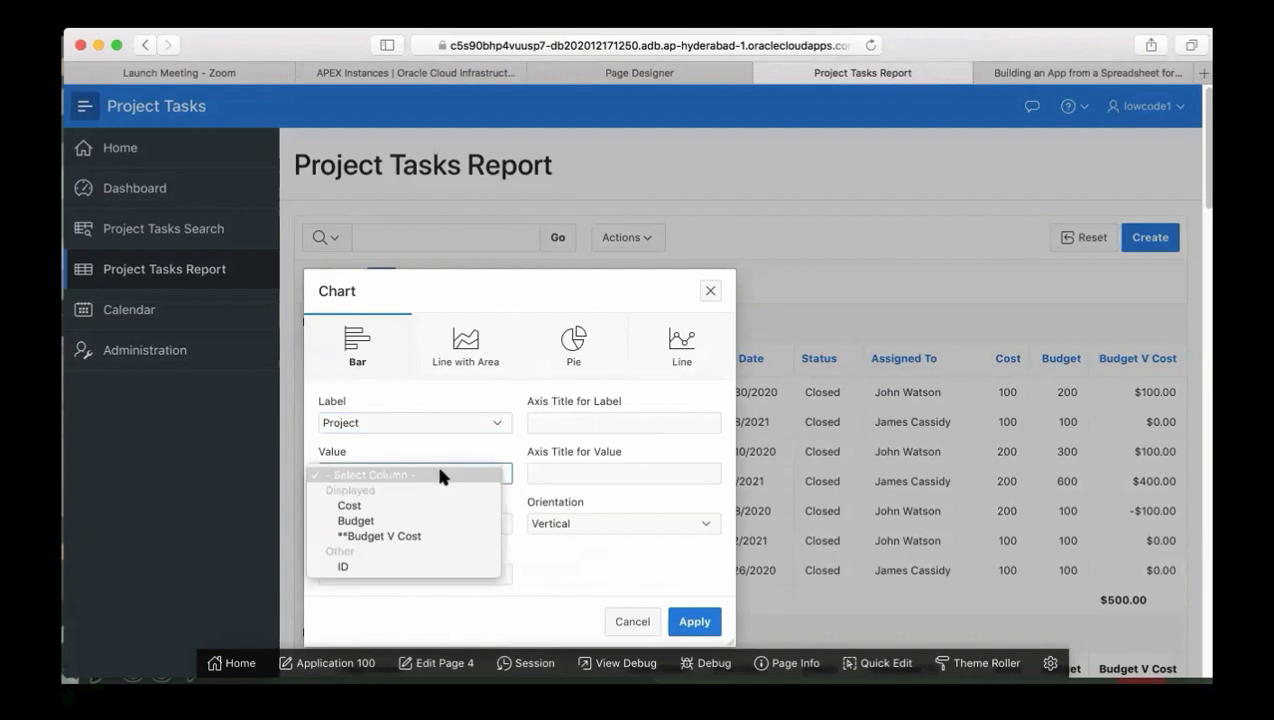
left_click(428, 538)
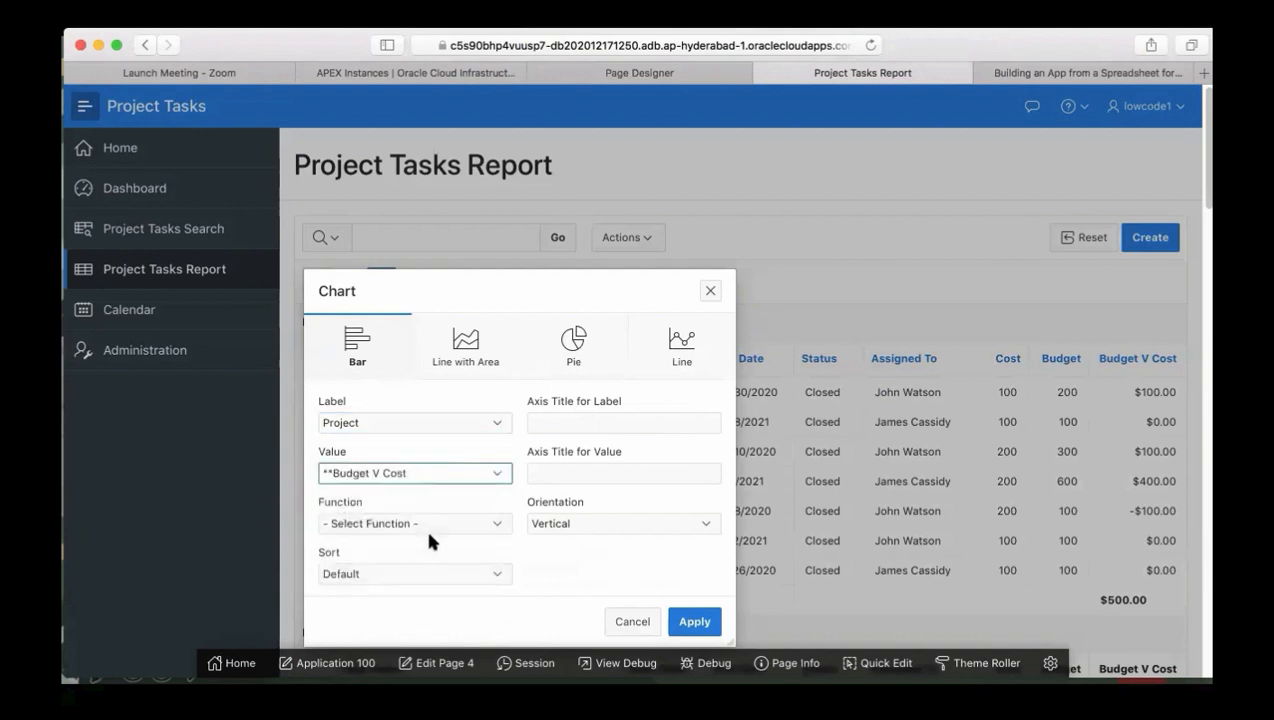
left_click(439, 523)
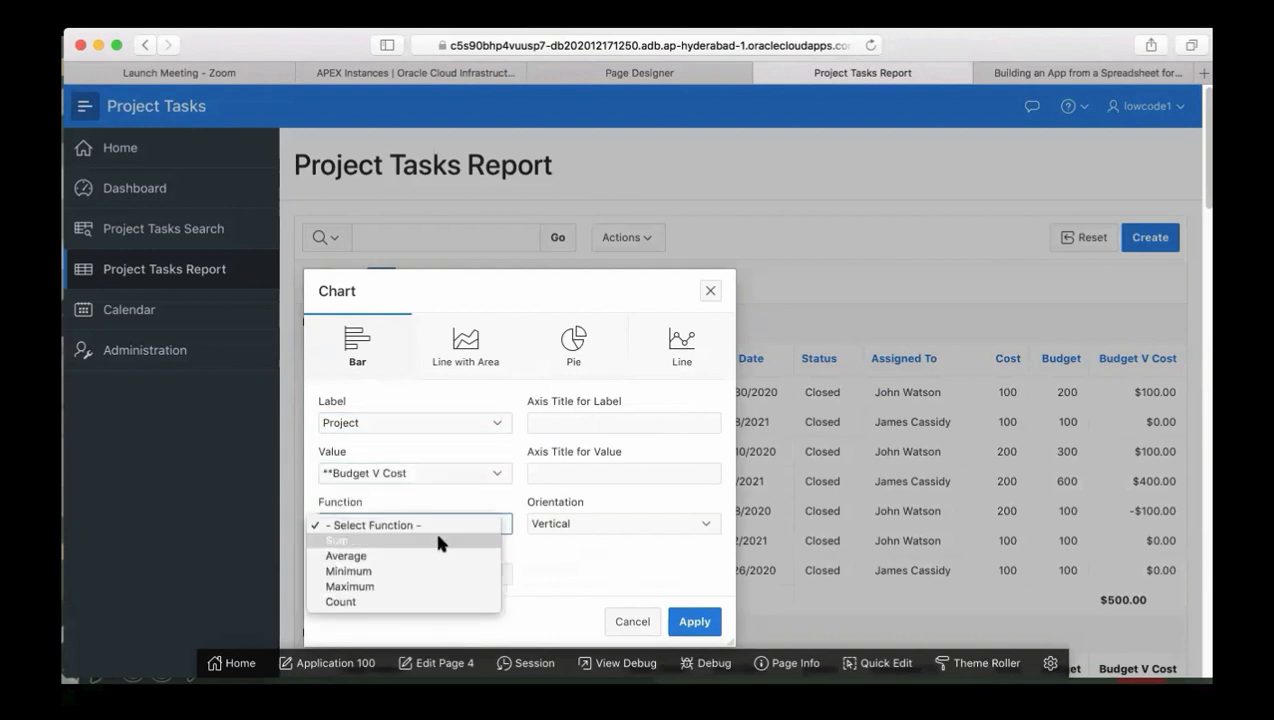
left_click(438, 540)
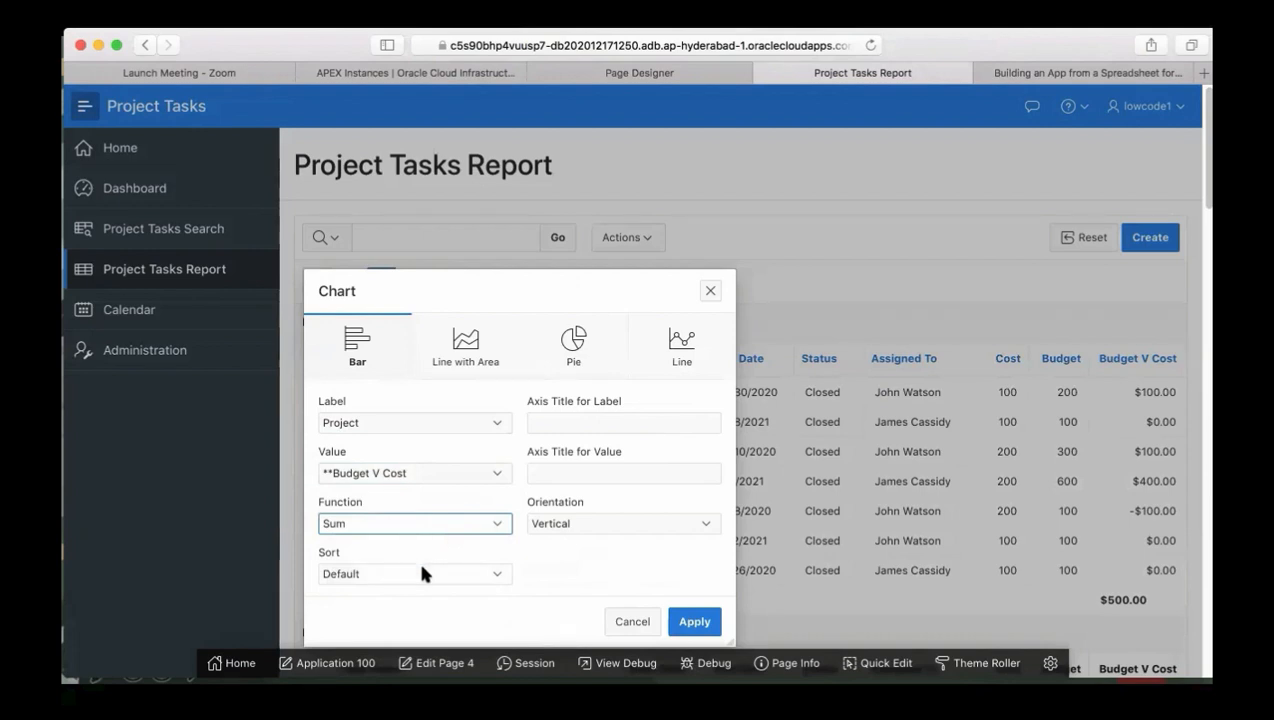
left_click(421, 572)
left_click(420, 621)
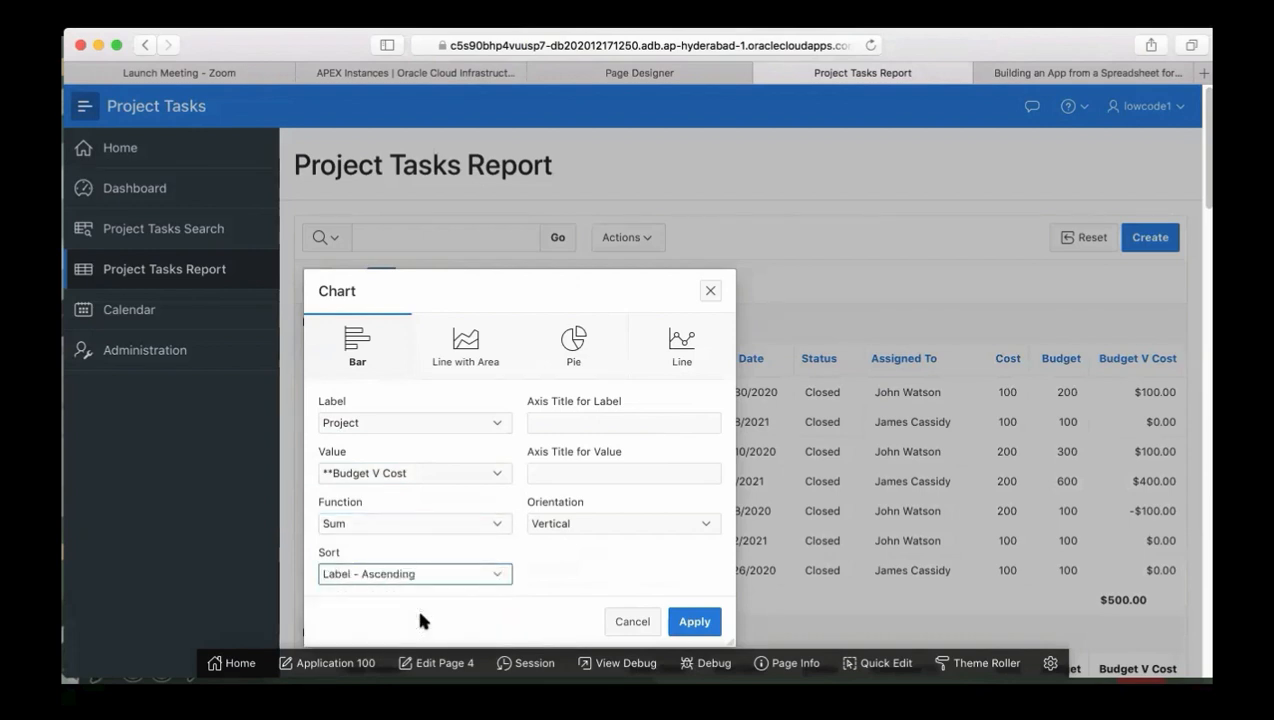
left_click(591, 520)
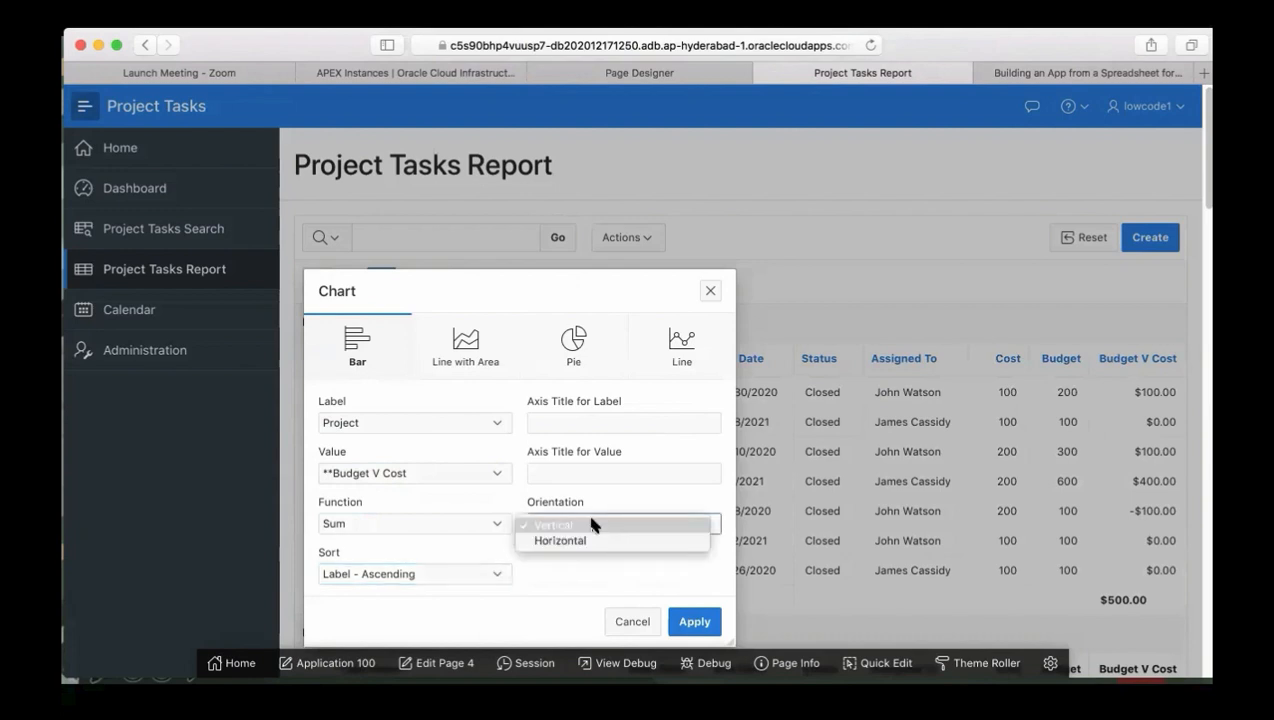
left_click(587, 542)
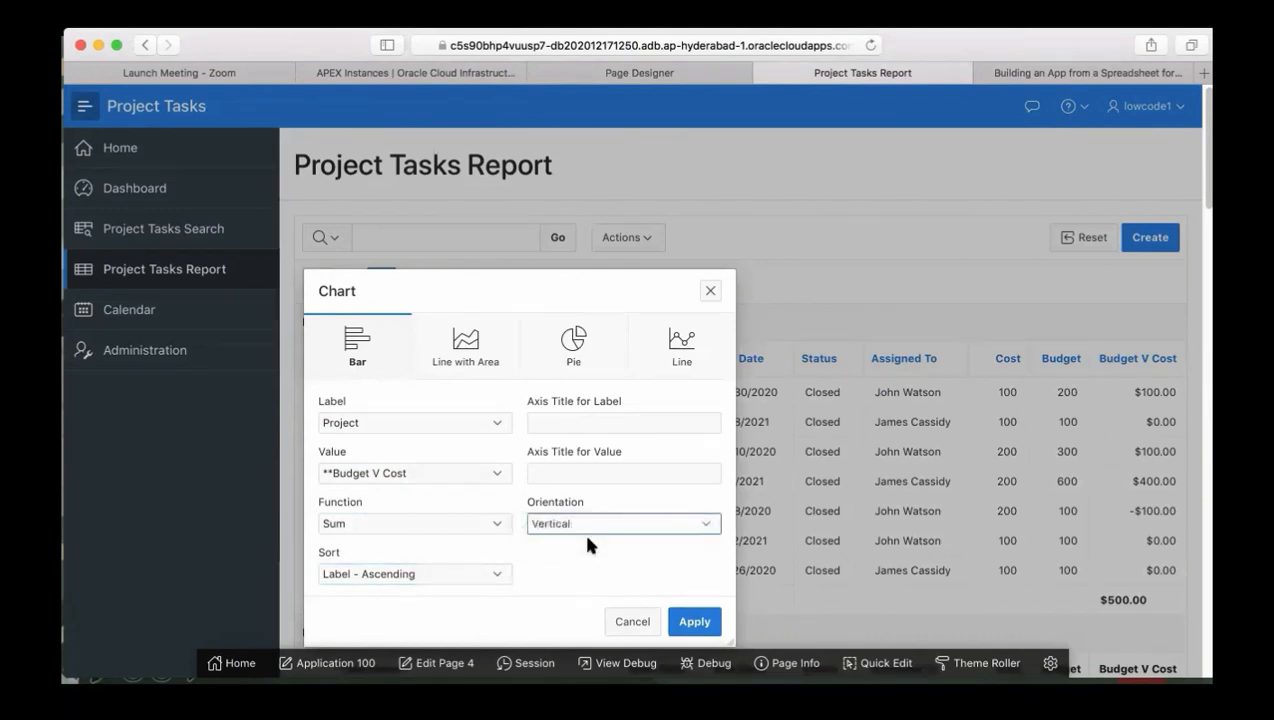
left_click(690, 622)
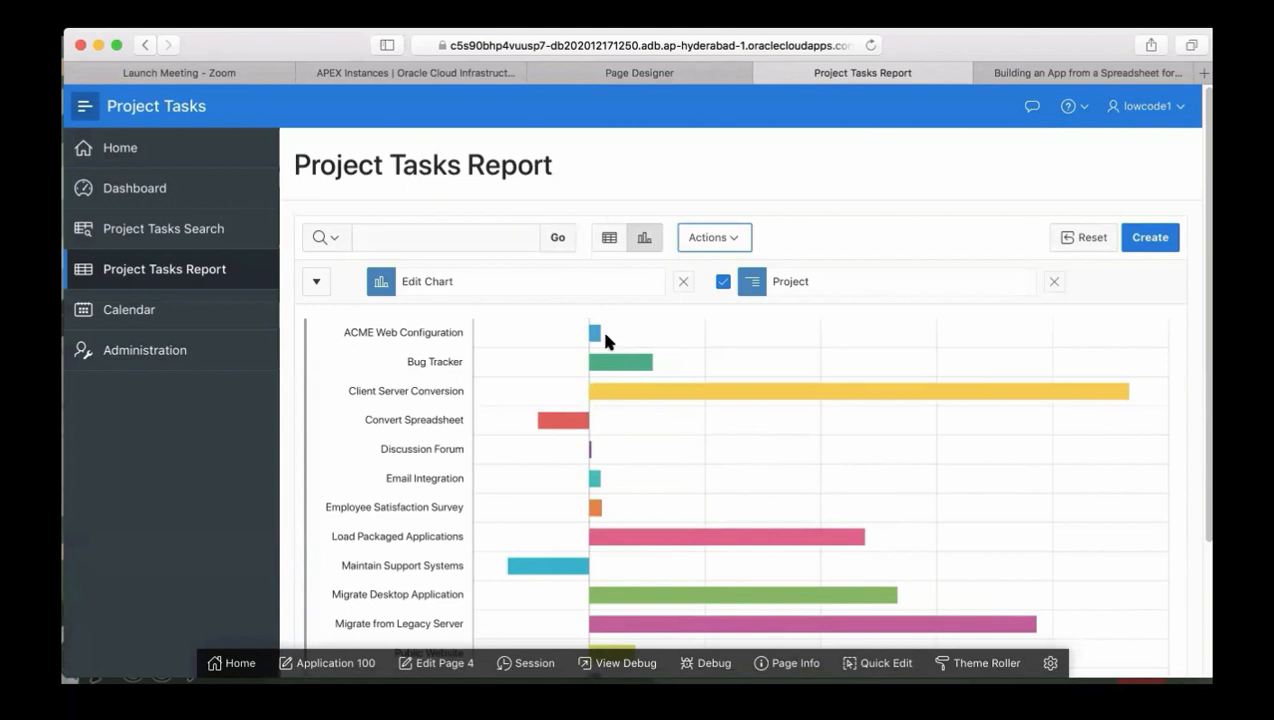
Step: Switch the report to table view and back to the Budget V Cost bar chart
mouse_move(628, 398)
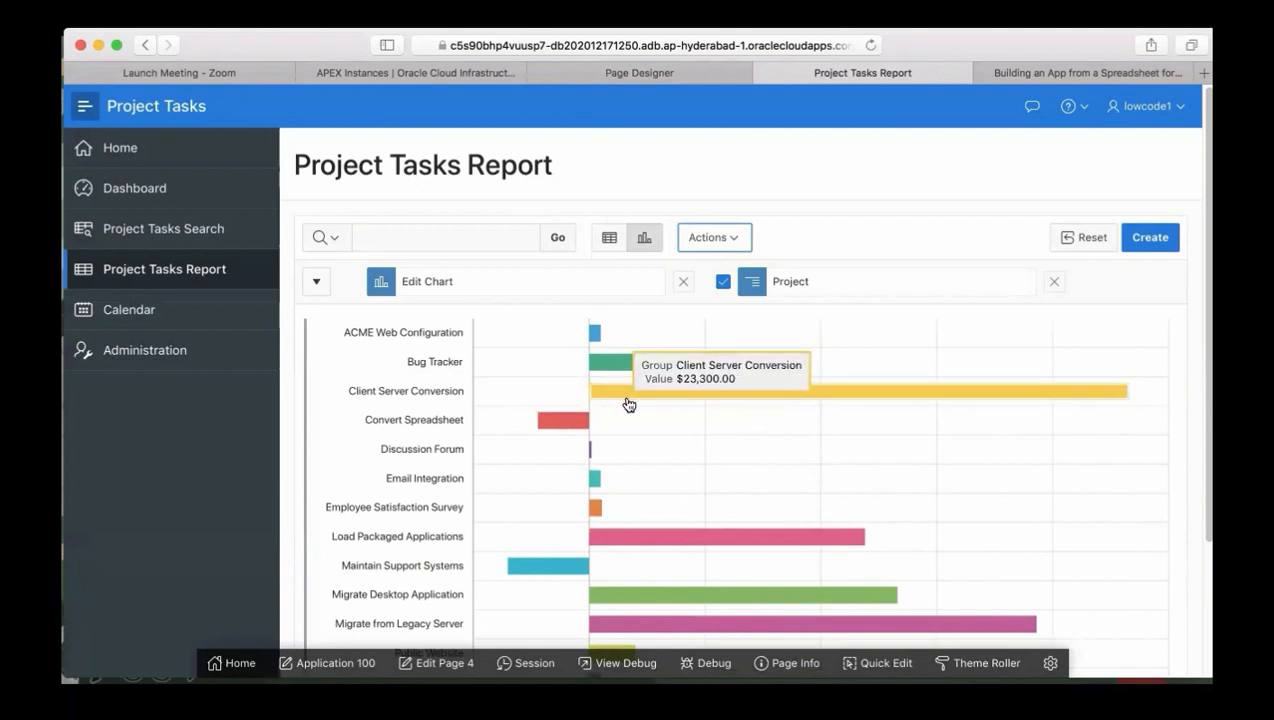
left_click(611, 247)
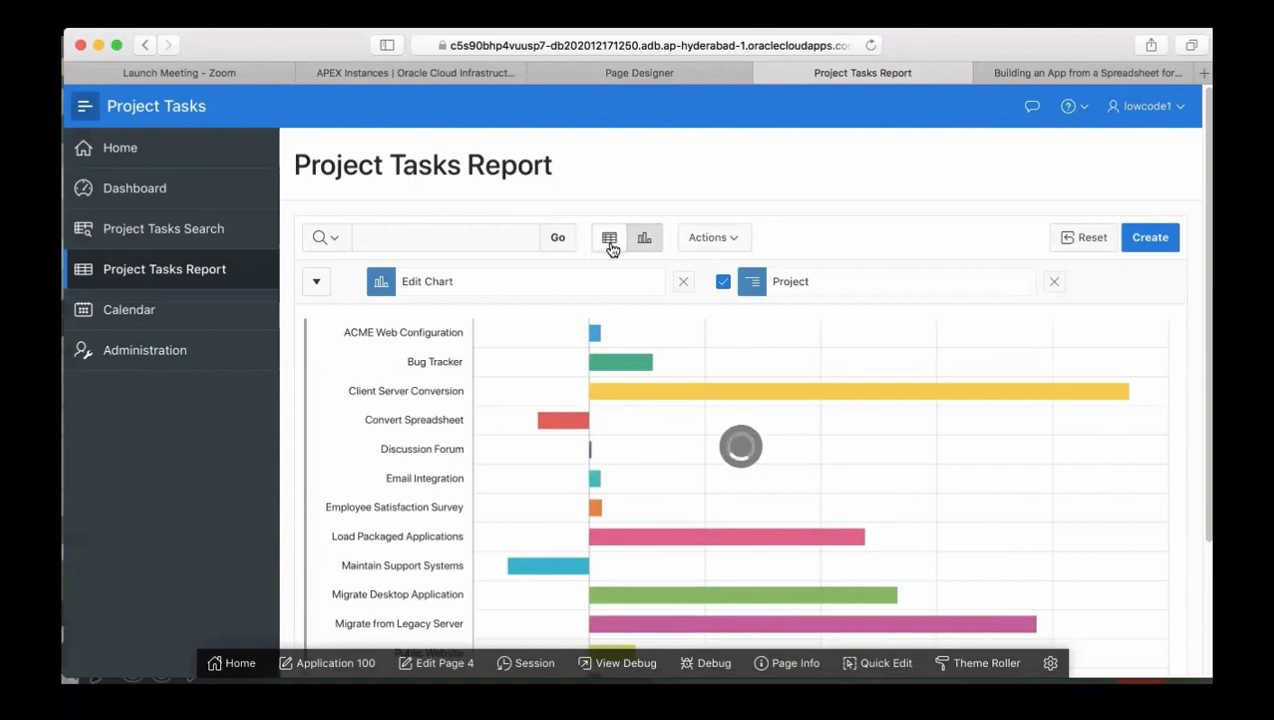
left_click(648, 240)
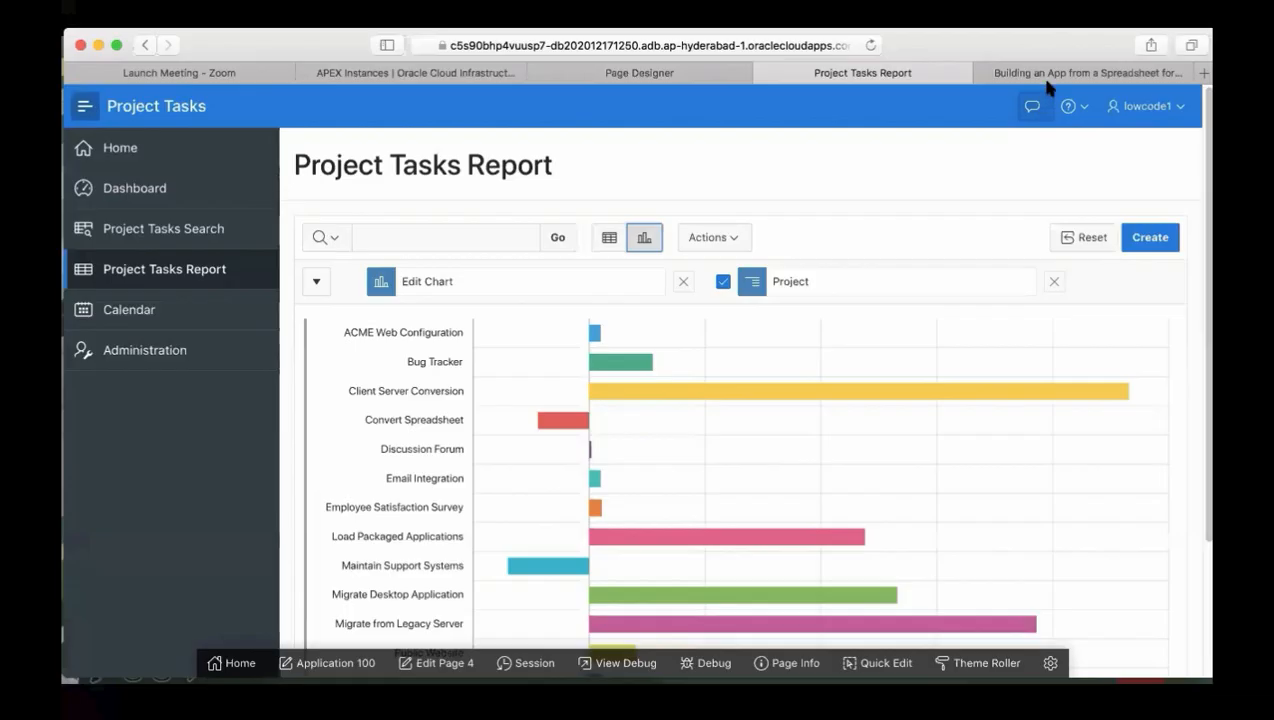
Step: Read the lab guide's sorting steps 9–10, then return to the Project Tasks Report tab
left_click(1056, 72)
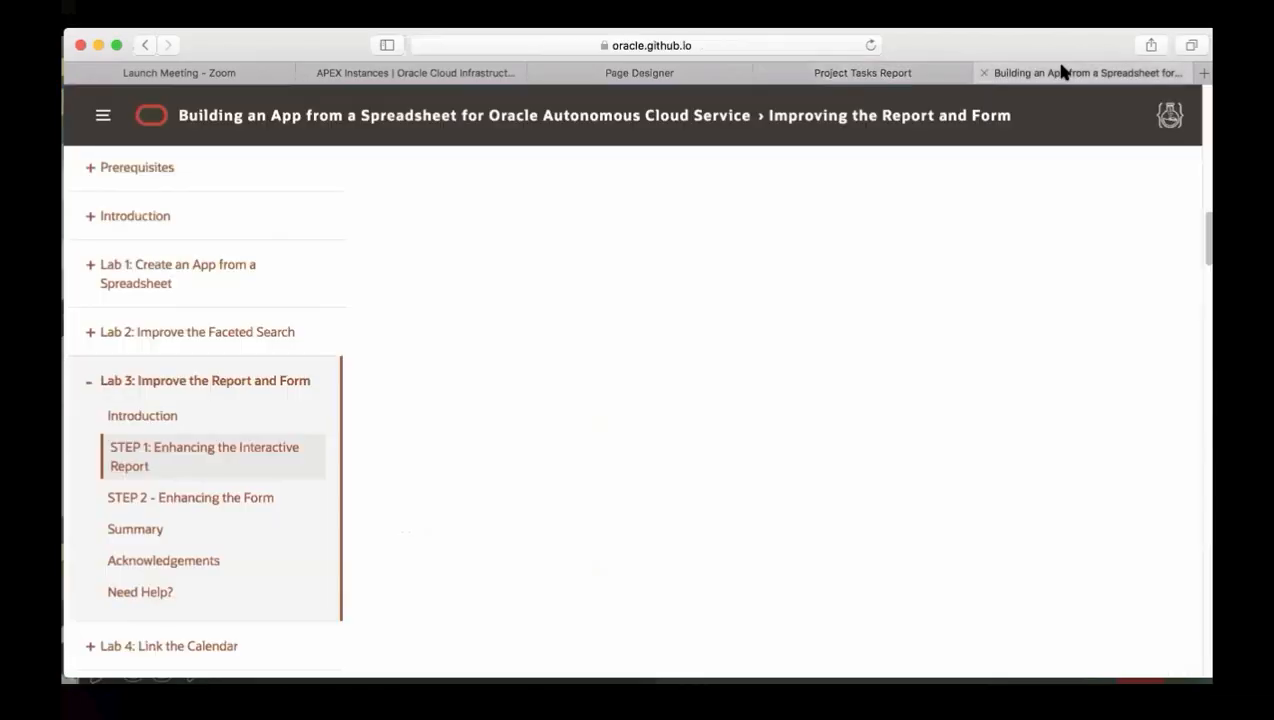
scroll(1203, 298, "down", 5)
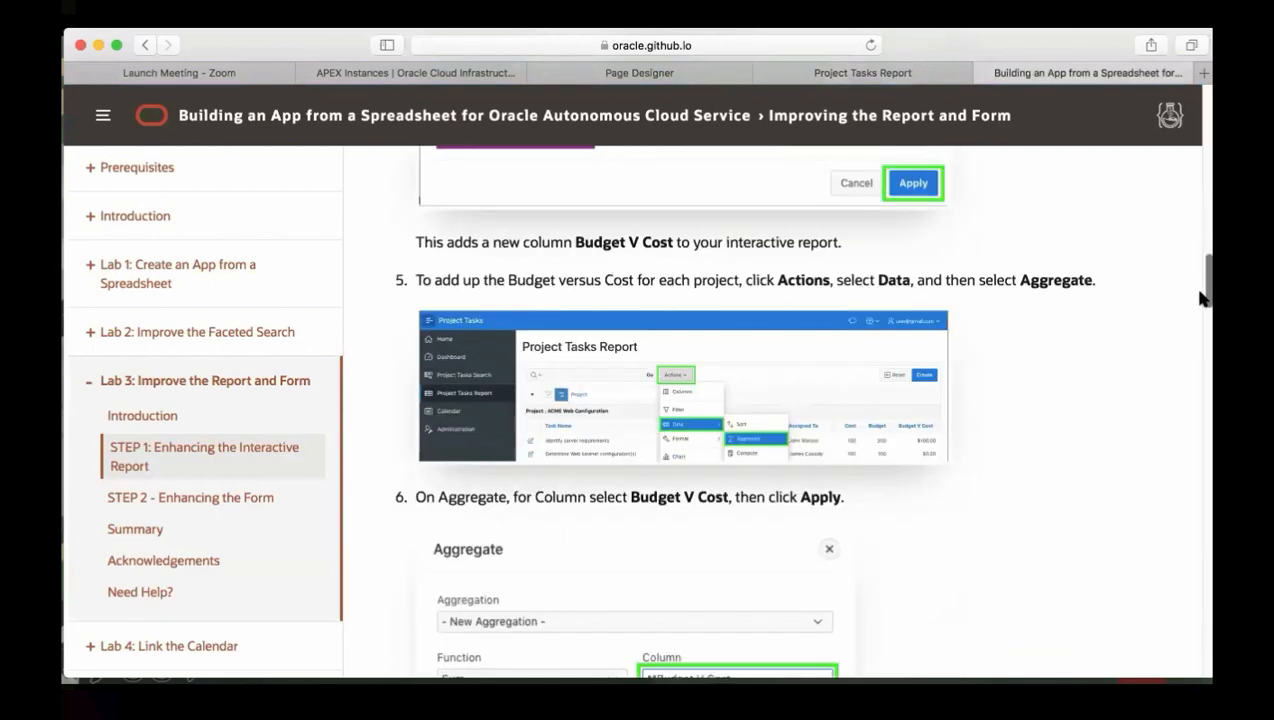
scroll(1203, 298, "down", 5)
scroll(1201, 375, "down", 5)
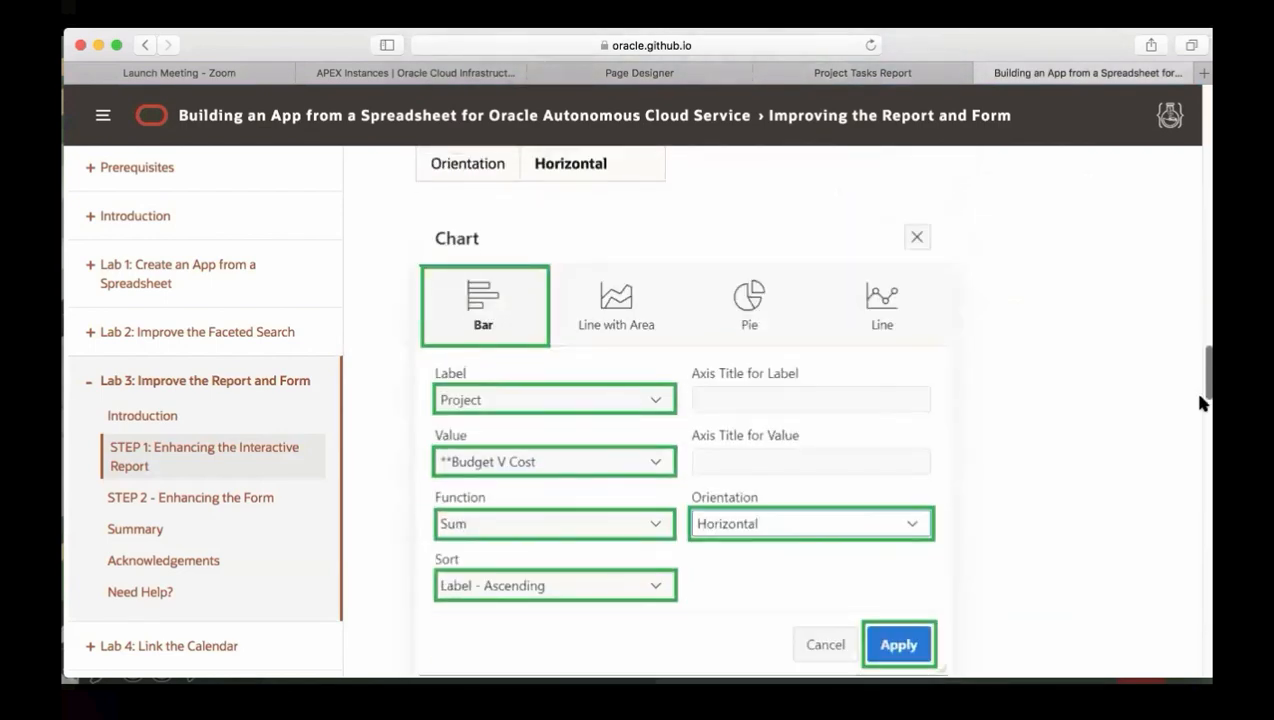
scroll(1201, 402, "down", 10)
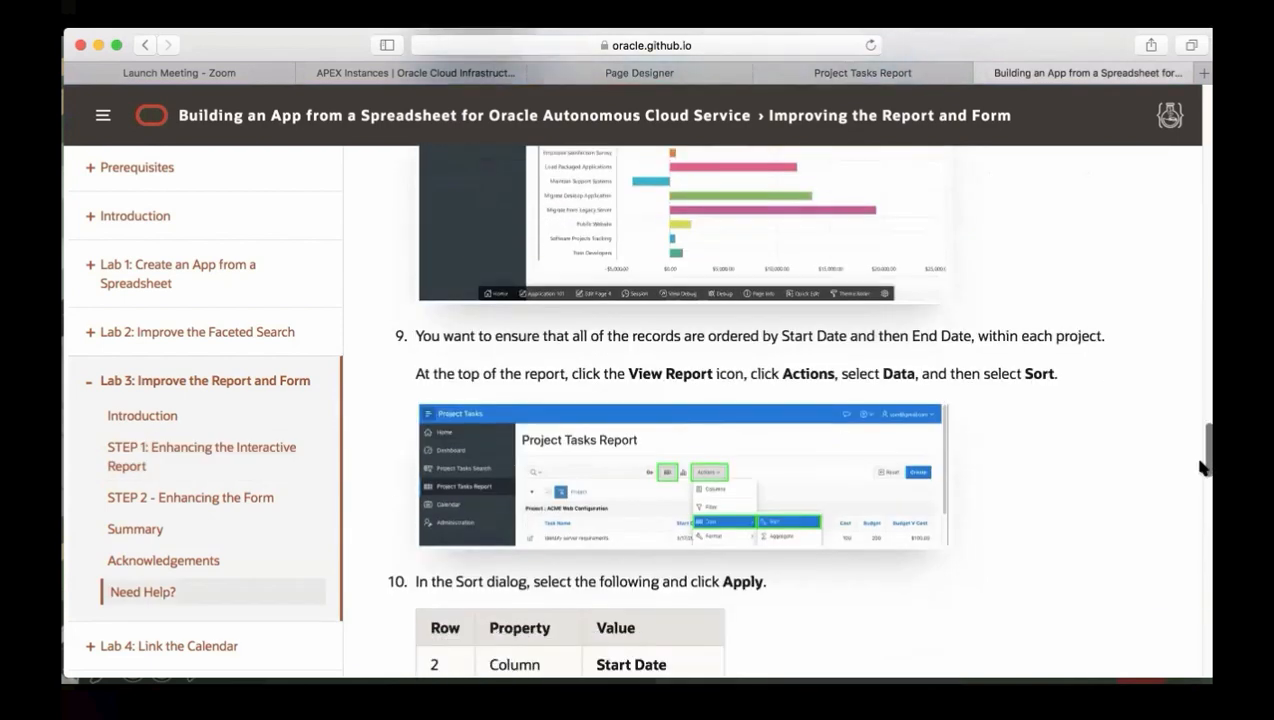
scroll(1203, 472, "down", 3)
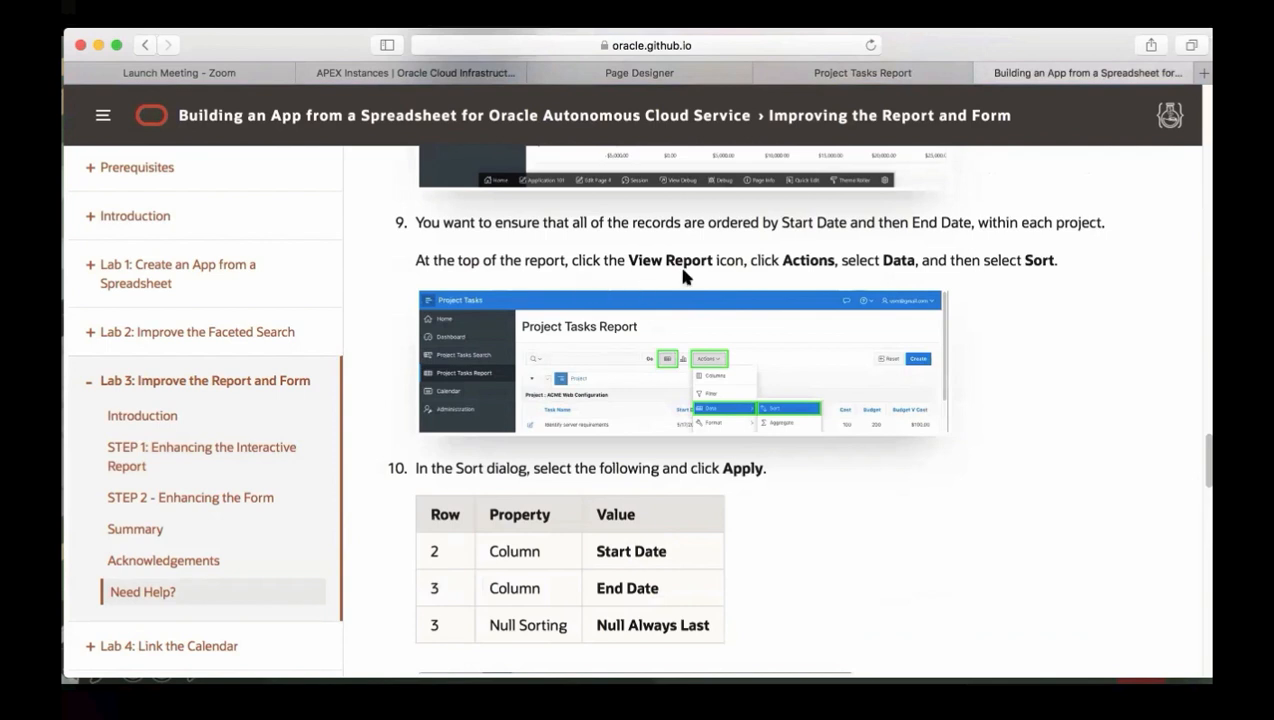
left_click(808, 79)
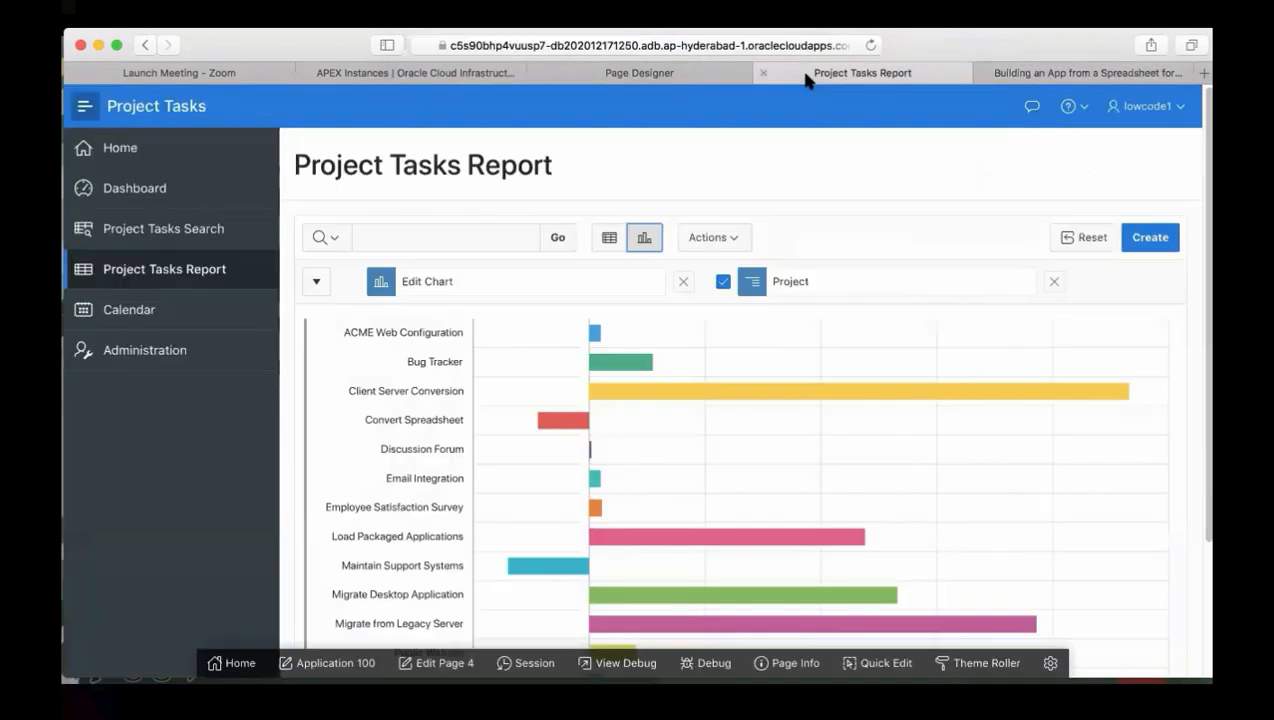
Step: Switch the Project Tasks Report from the bar chart to the grid view and open Actions
left_click(604, 244)
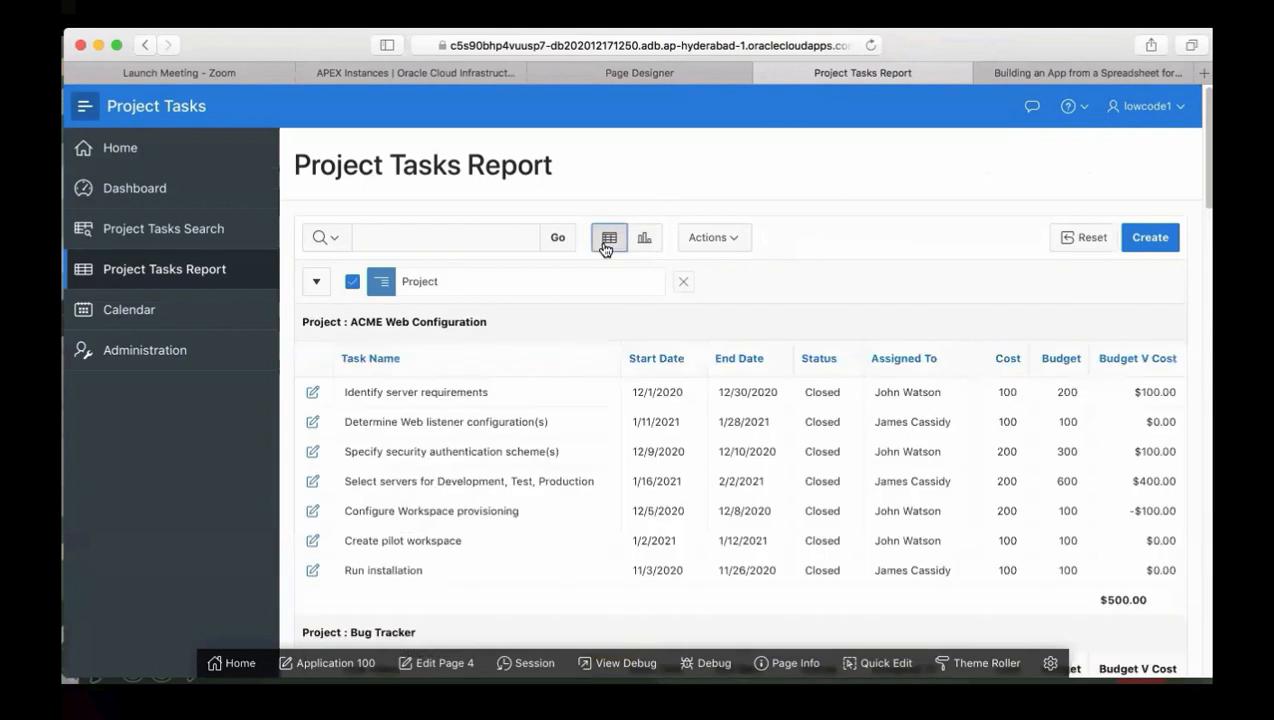
left_click(731, 245)
Step: Add Start Date as second sort and End Date as third, with Nulls Always Last
mouse_move(738, 363)
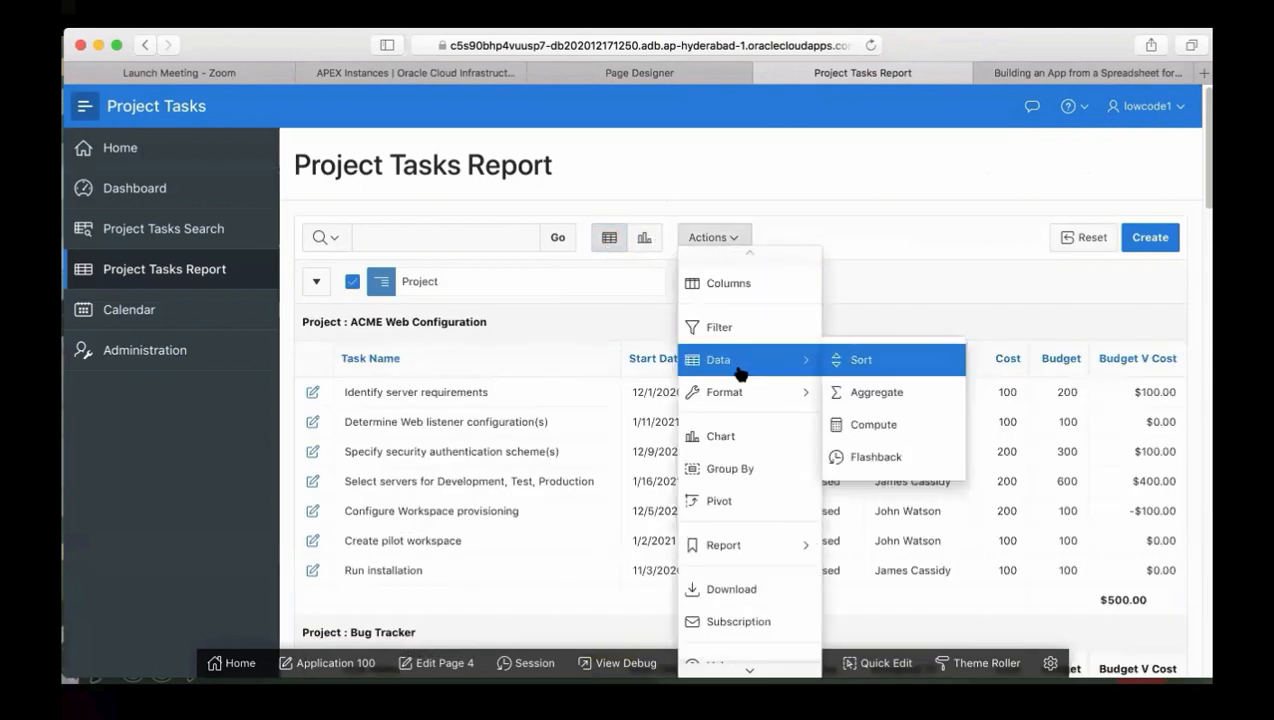
left_click(872, 362)
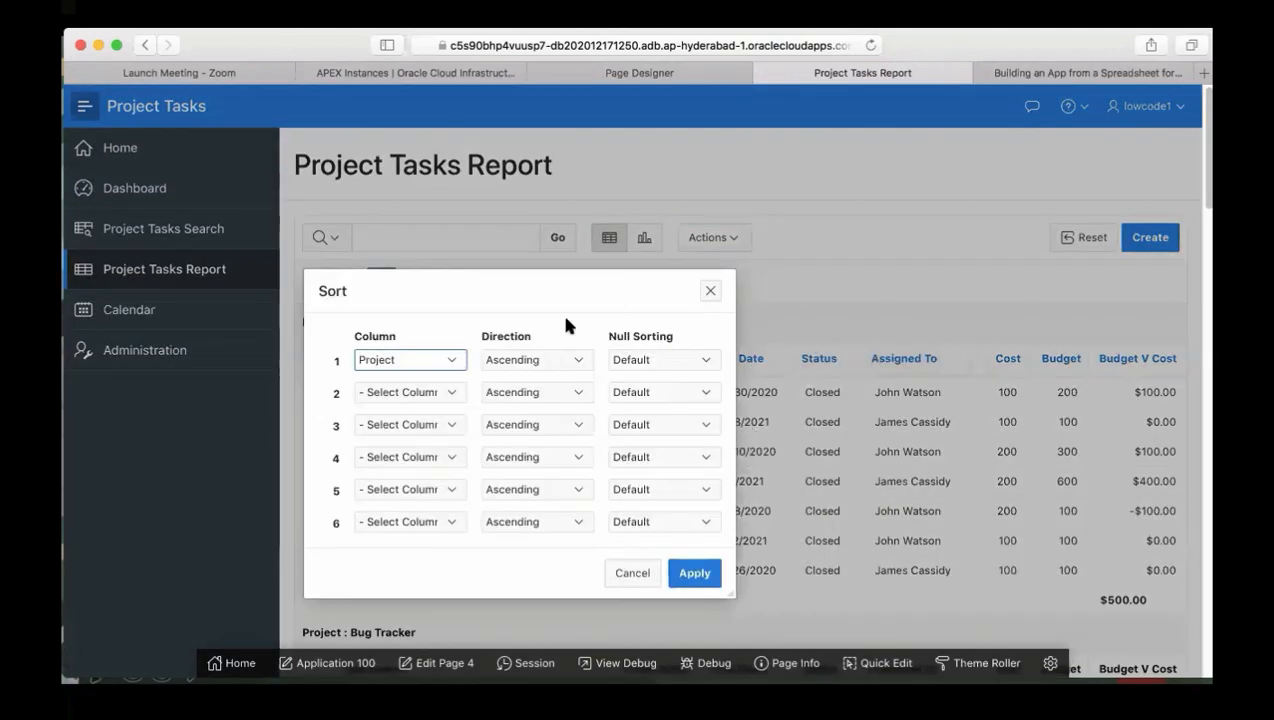
left_click(444, 391)
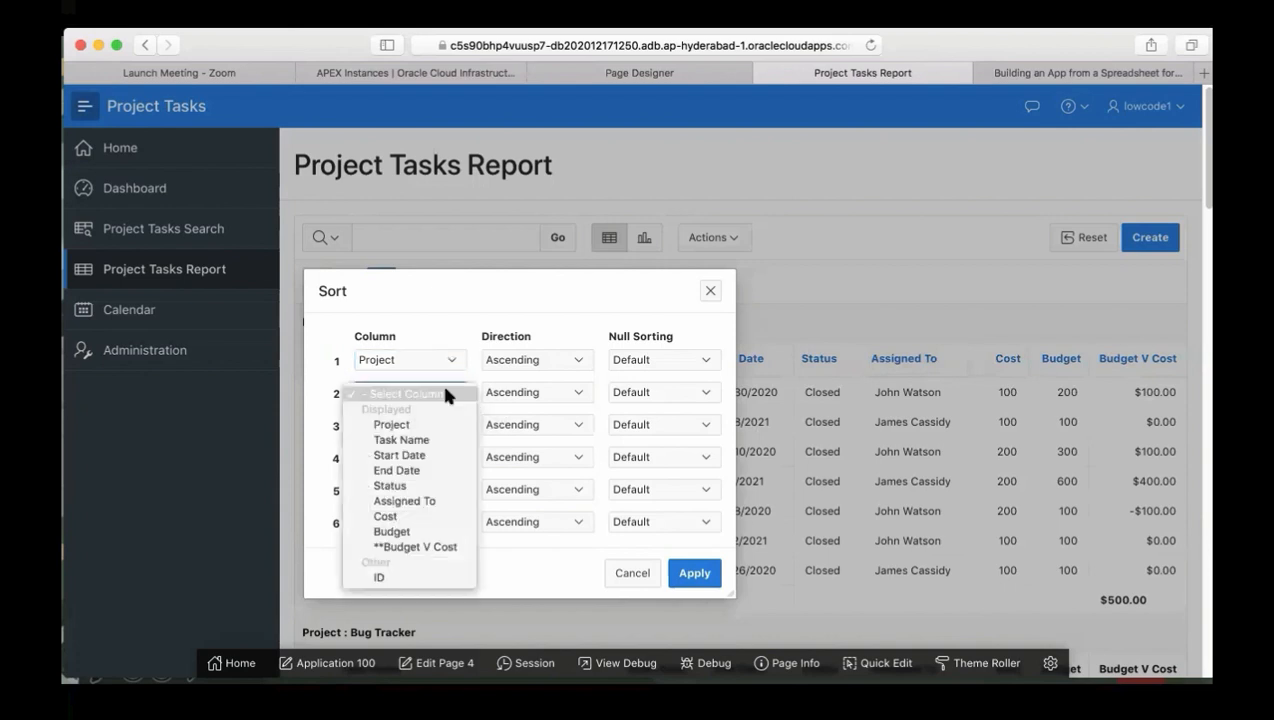
left_click(430, 455)
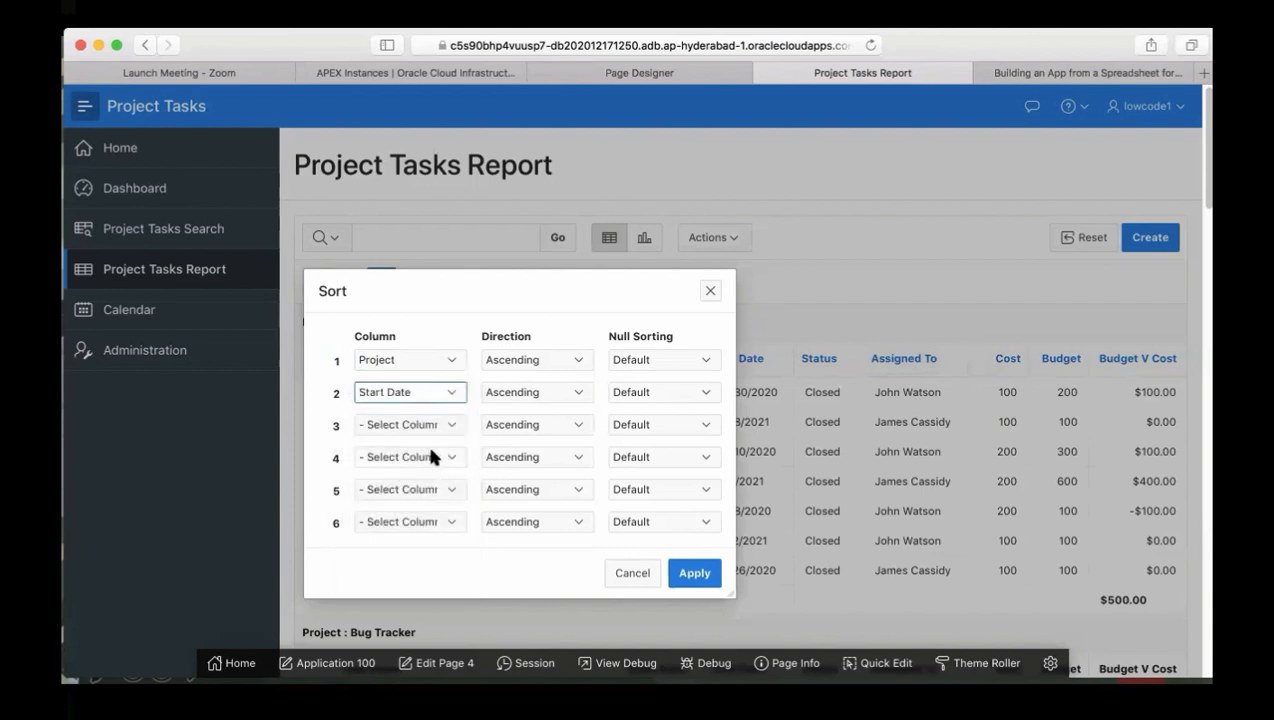
left_click(437, 424)
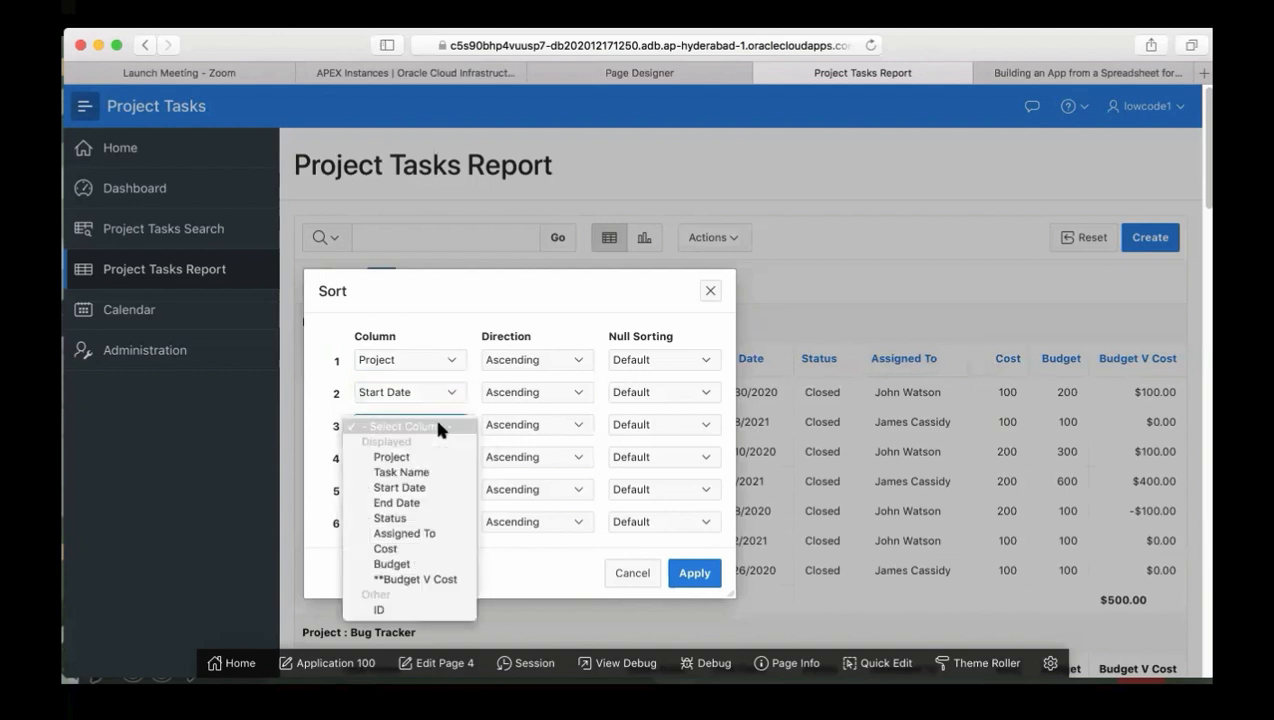
left_click(425, 497)
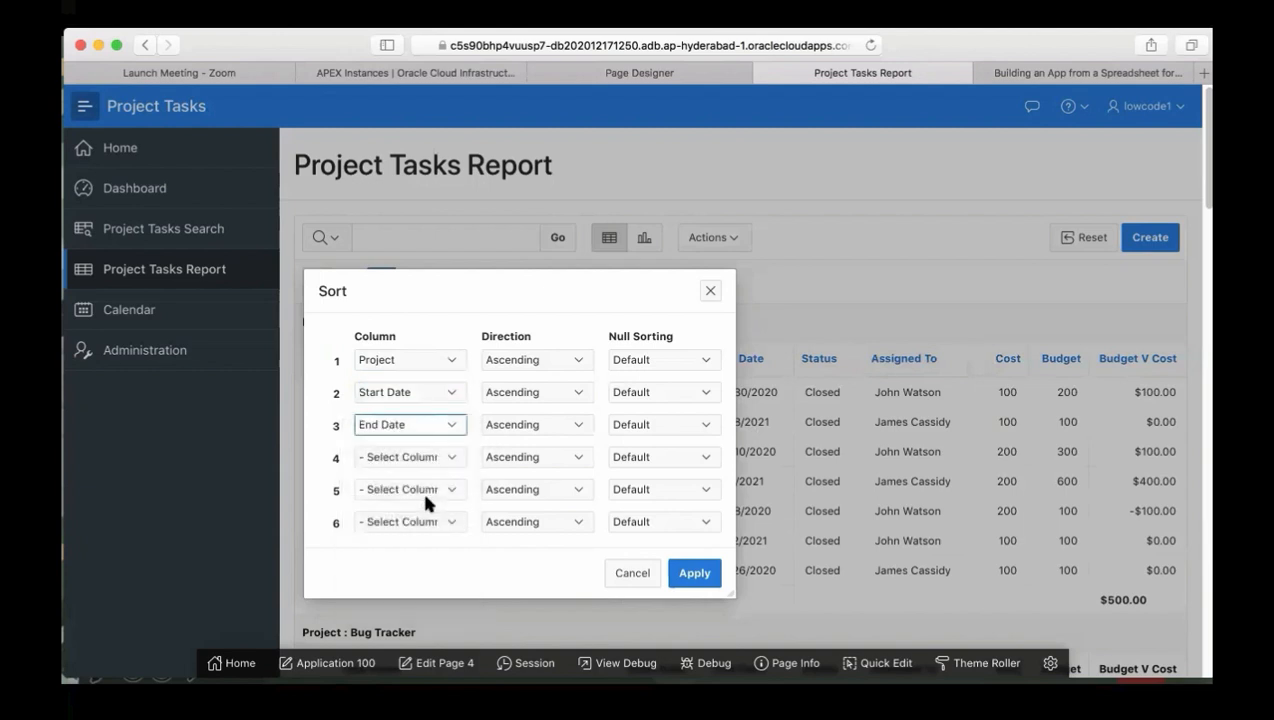
left_click(668, 426)
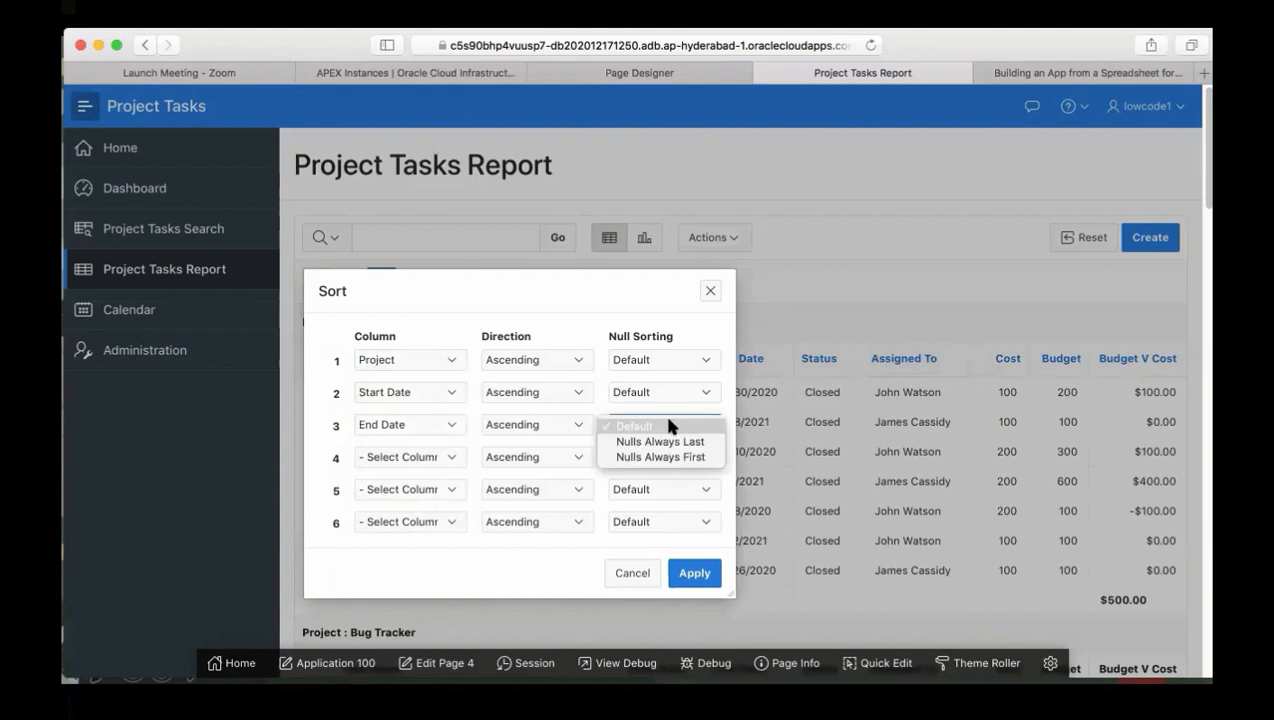
left_click(668, 456)
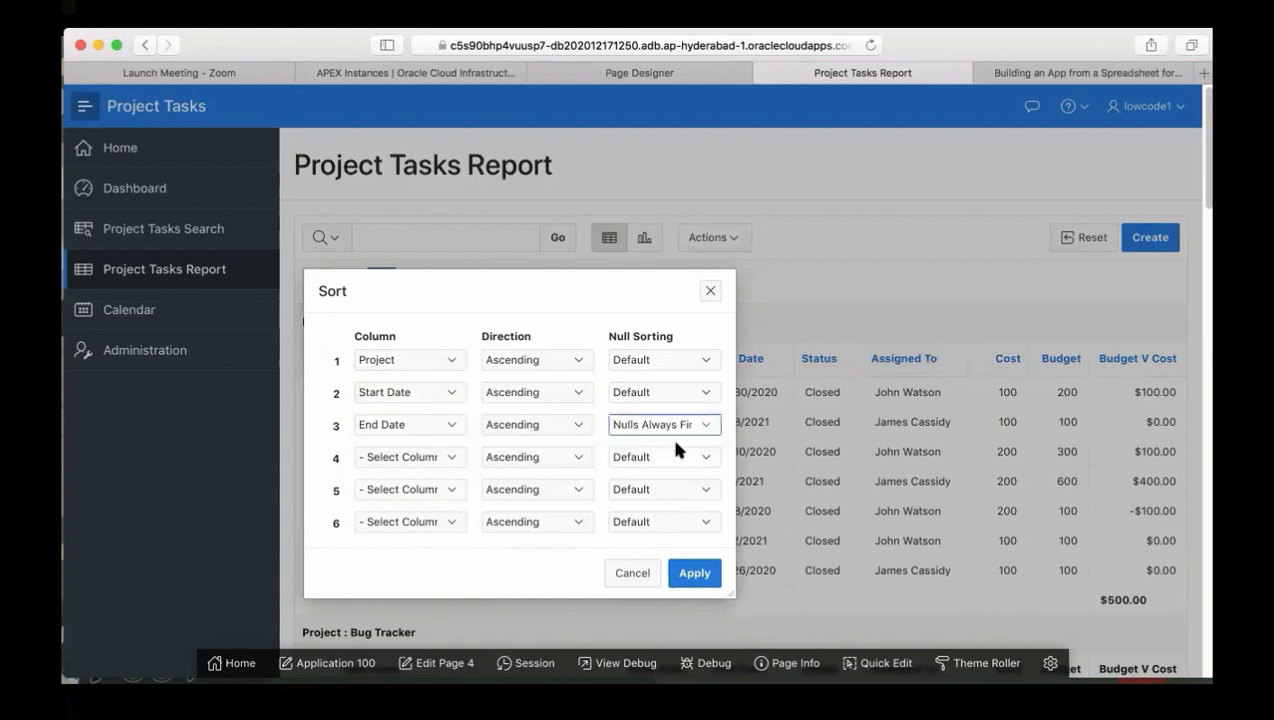
left_click(683, 428)
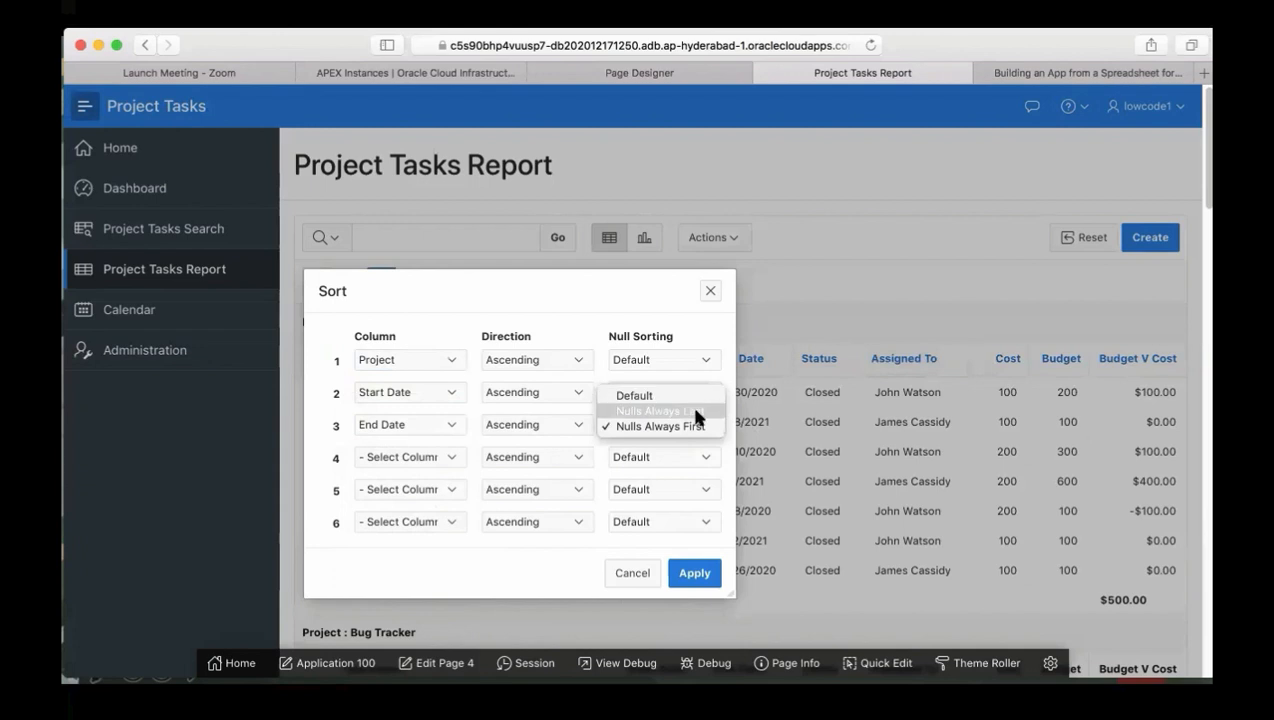
left_click(697, 416)
left_click(704, 583)
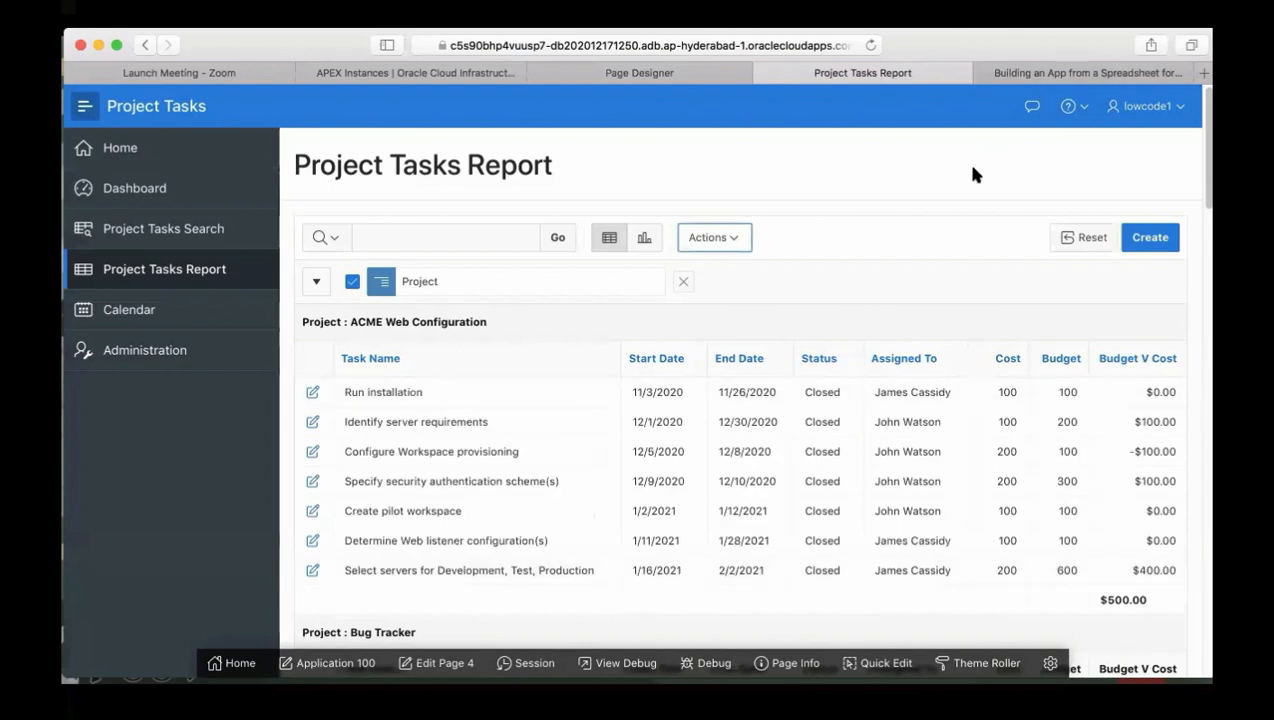
left_click(1052, 80)
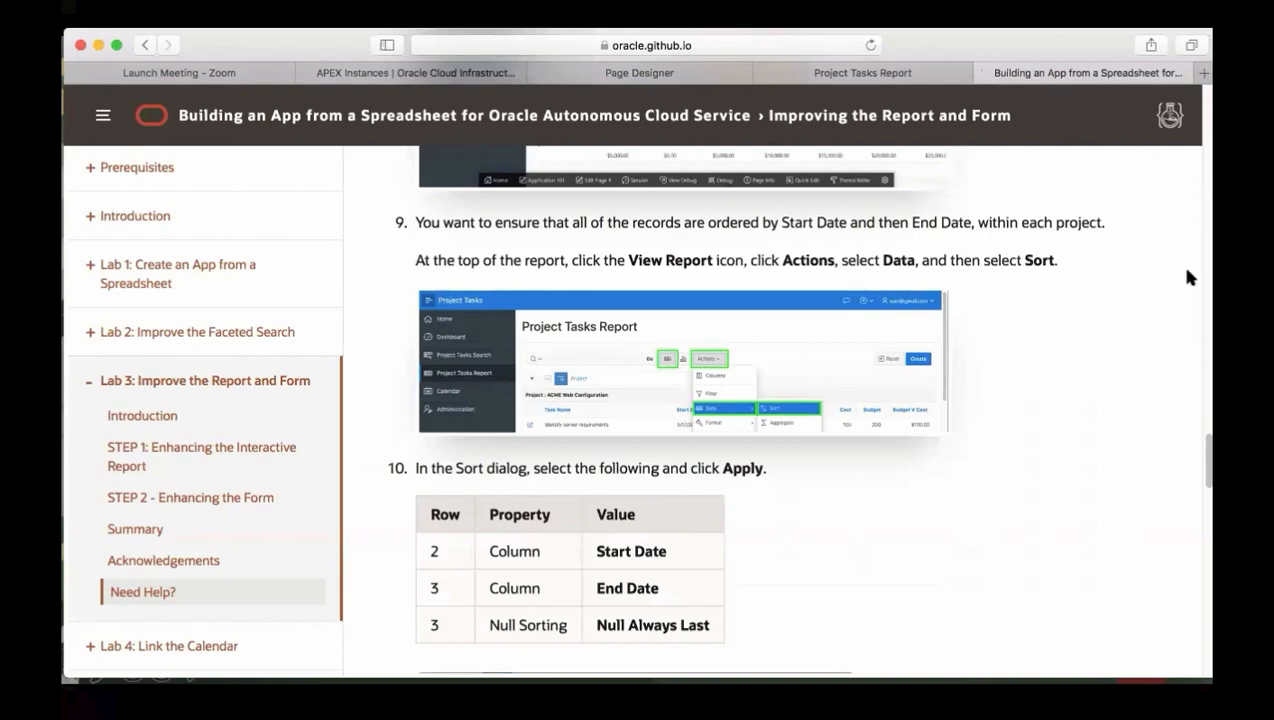
left_click_drag(1203, 445, 1203, 526)
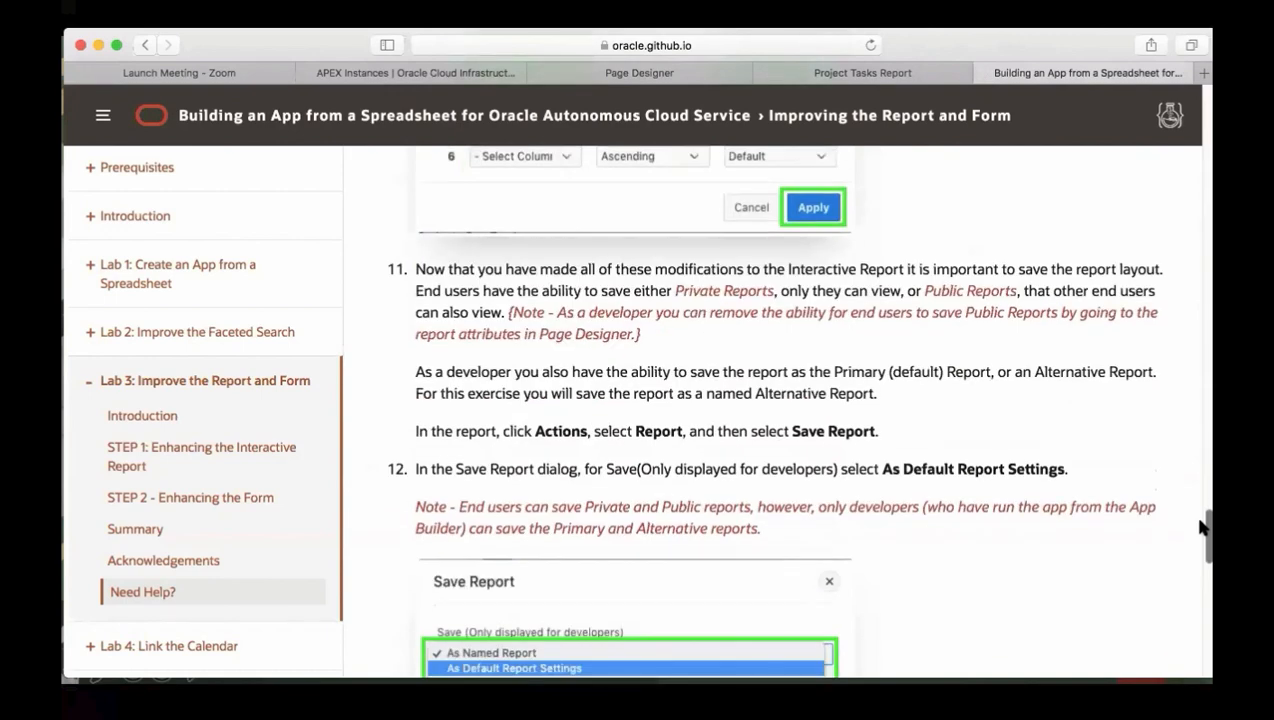
left_click_drag(1203, 527, 1203, 562)
scroll(1203, 562, "down", 1)
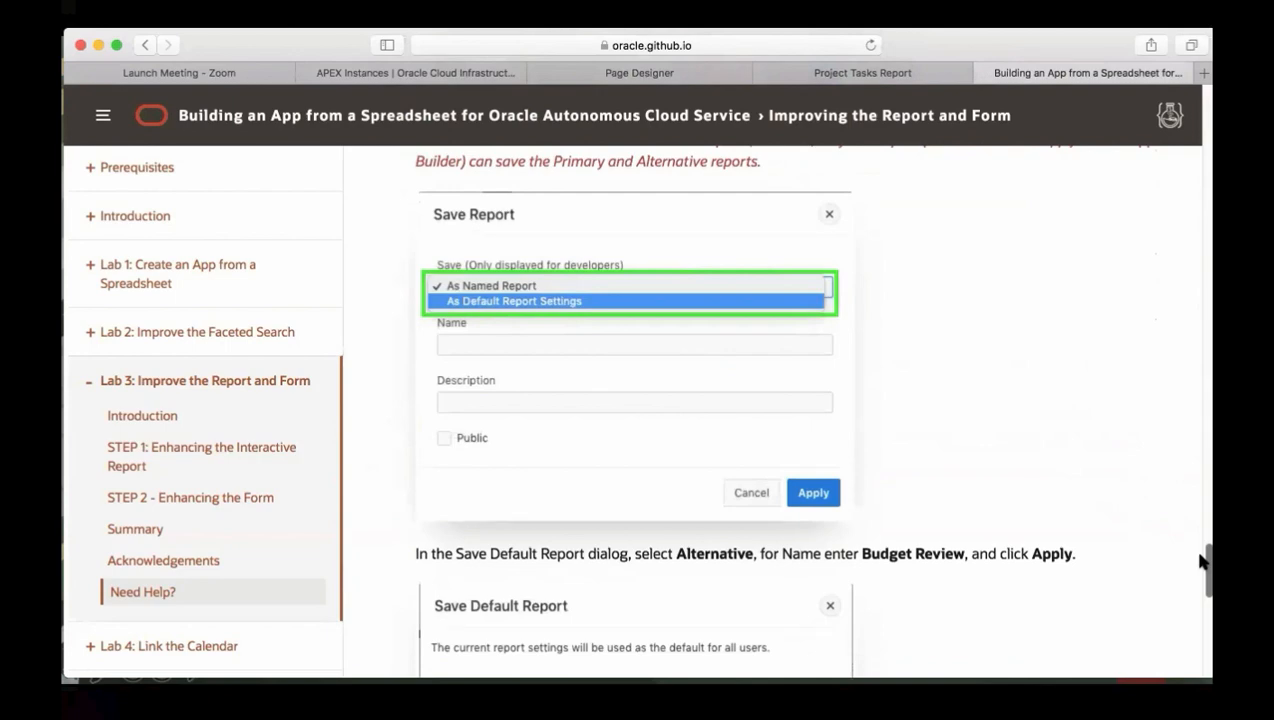
left_click_drag(1203, 565, 1200, 489)
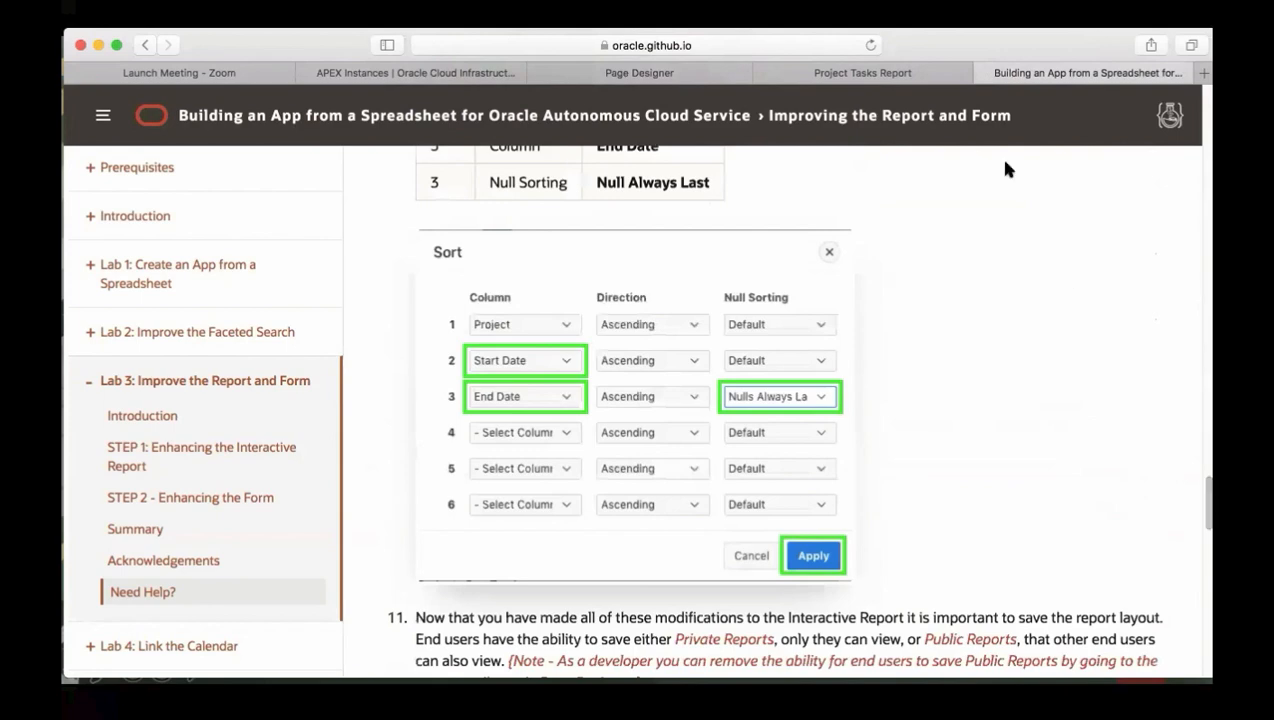
left_click(896, 77)
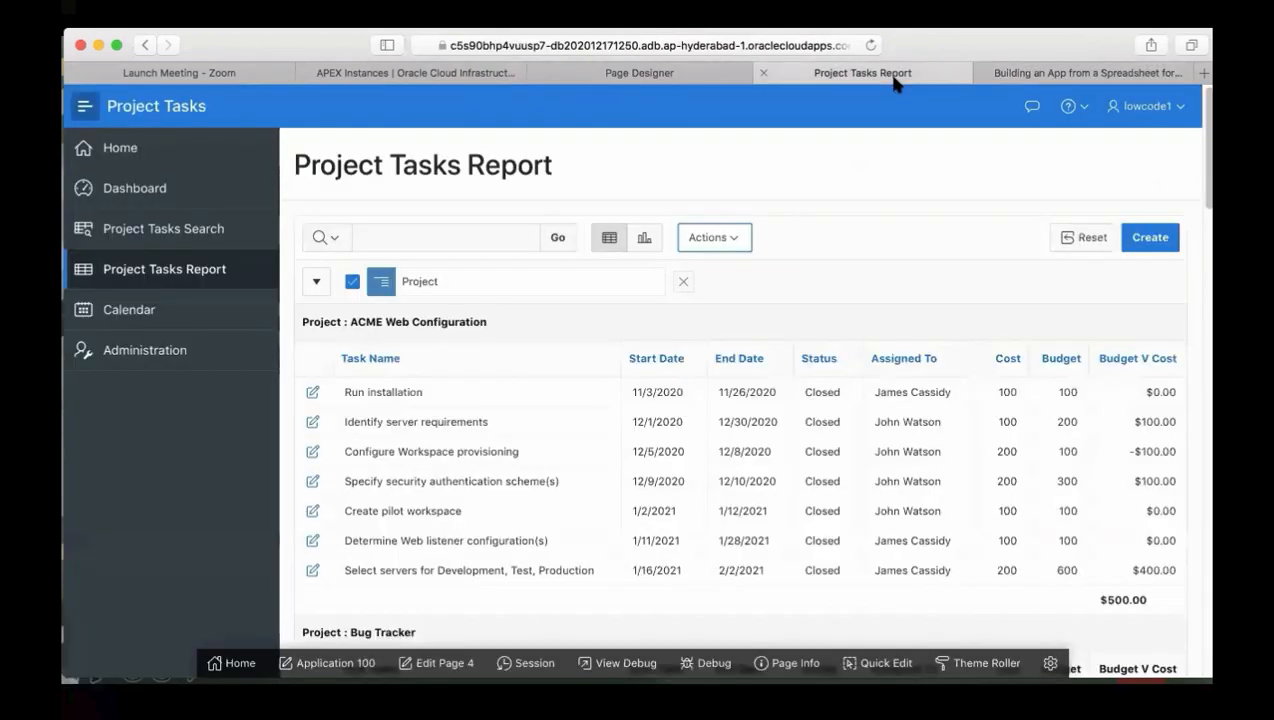
Step: Save the report as an Alternative default report named 'Budget Review'
left_click(739, 239)
mouse_move(793, 543)
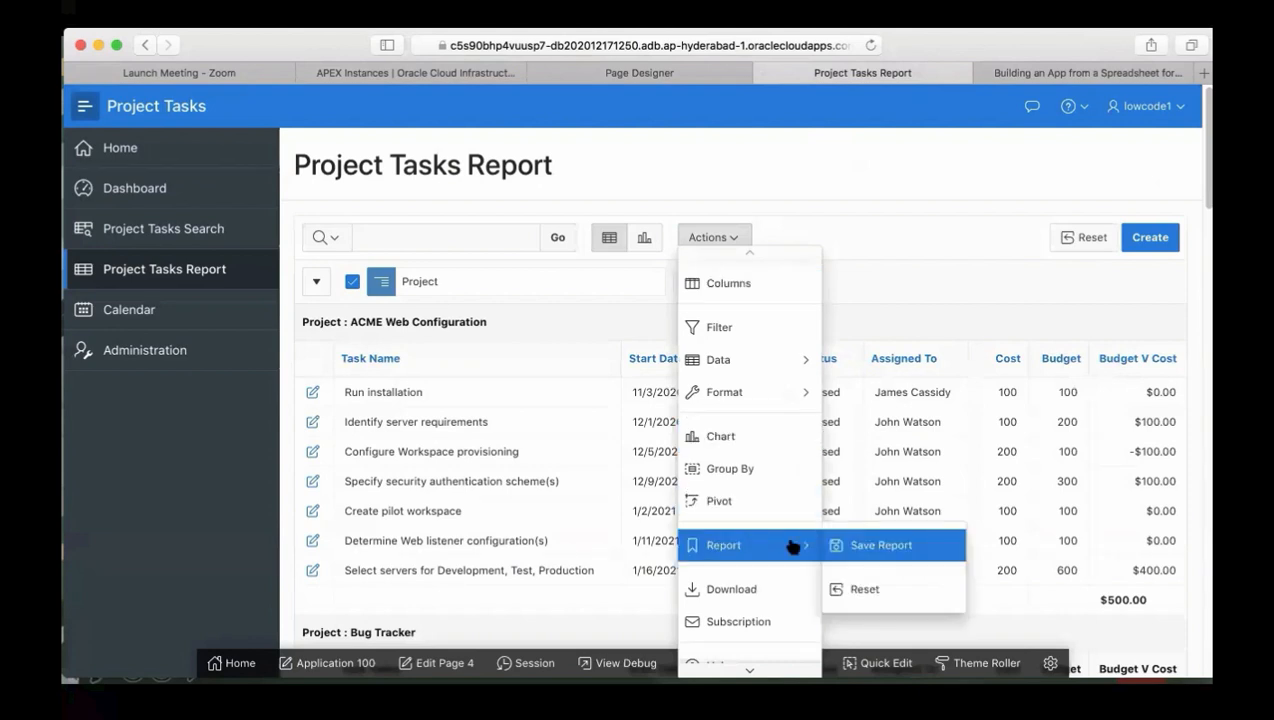
left_click(866, 548)
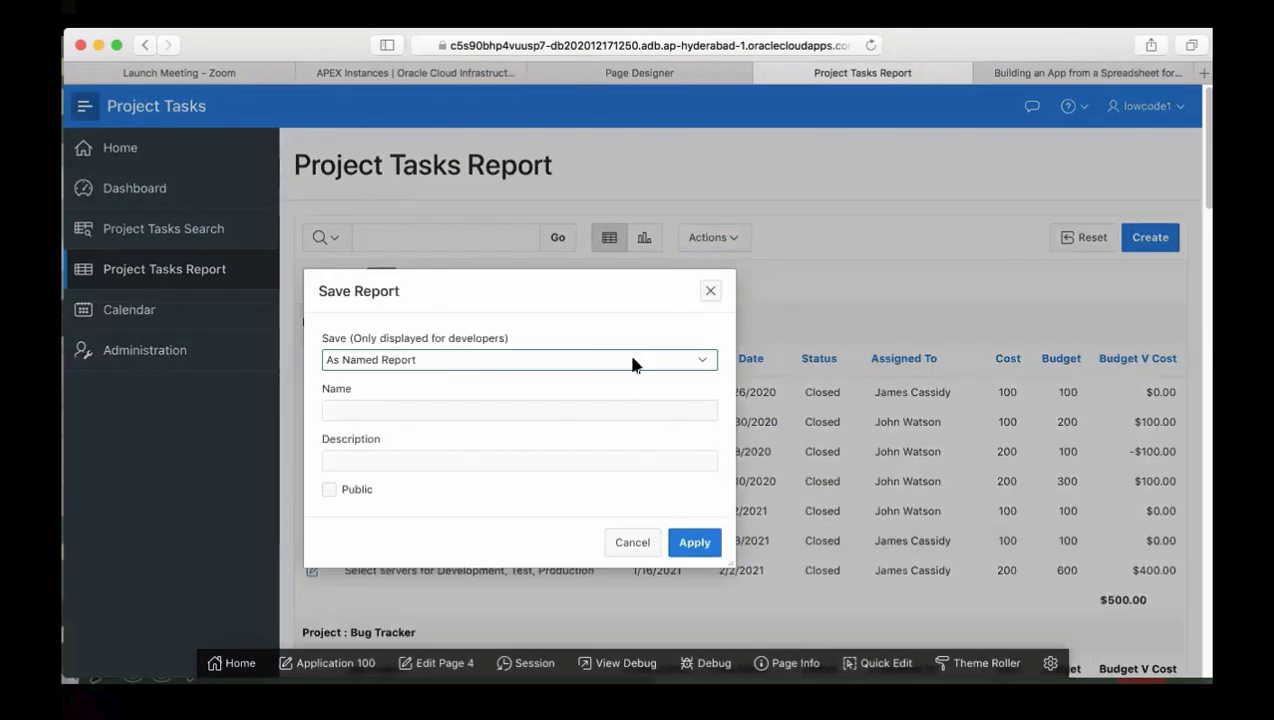
left_click(632, 356)
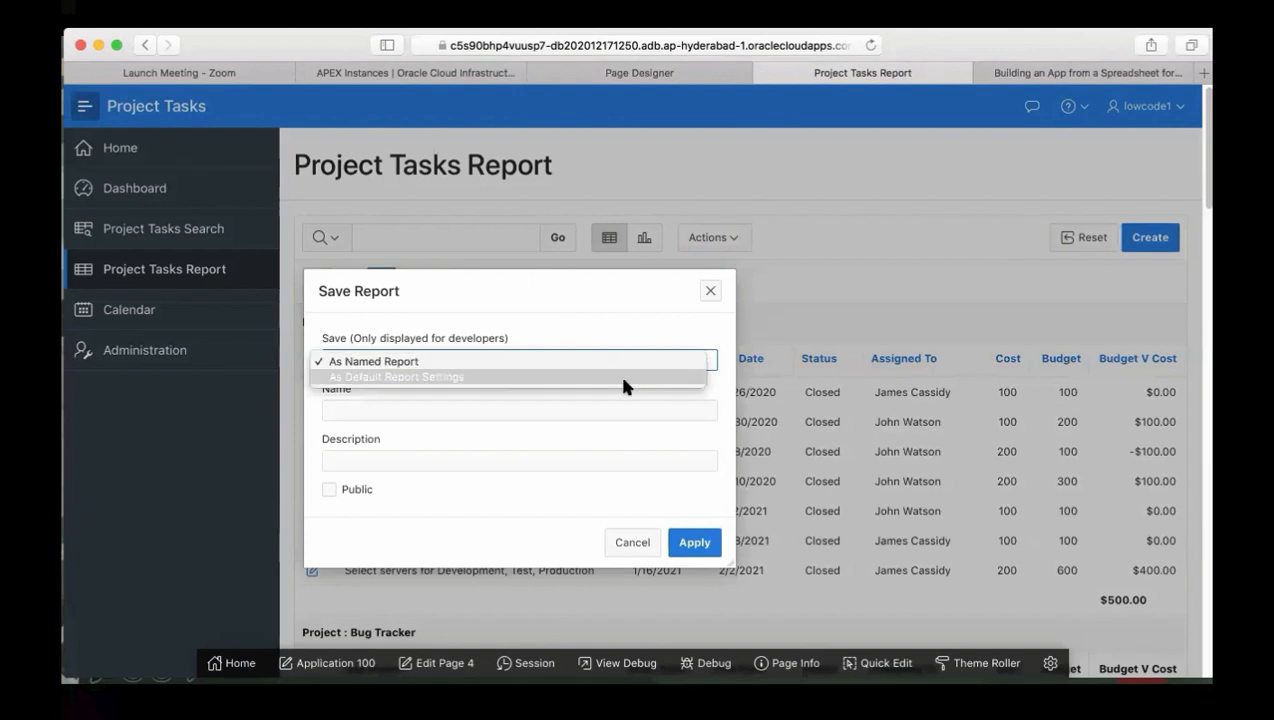
left_click(623, 378)
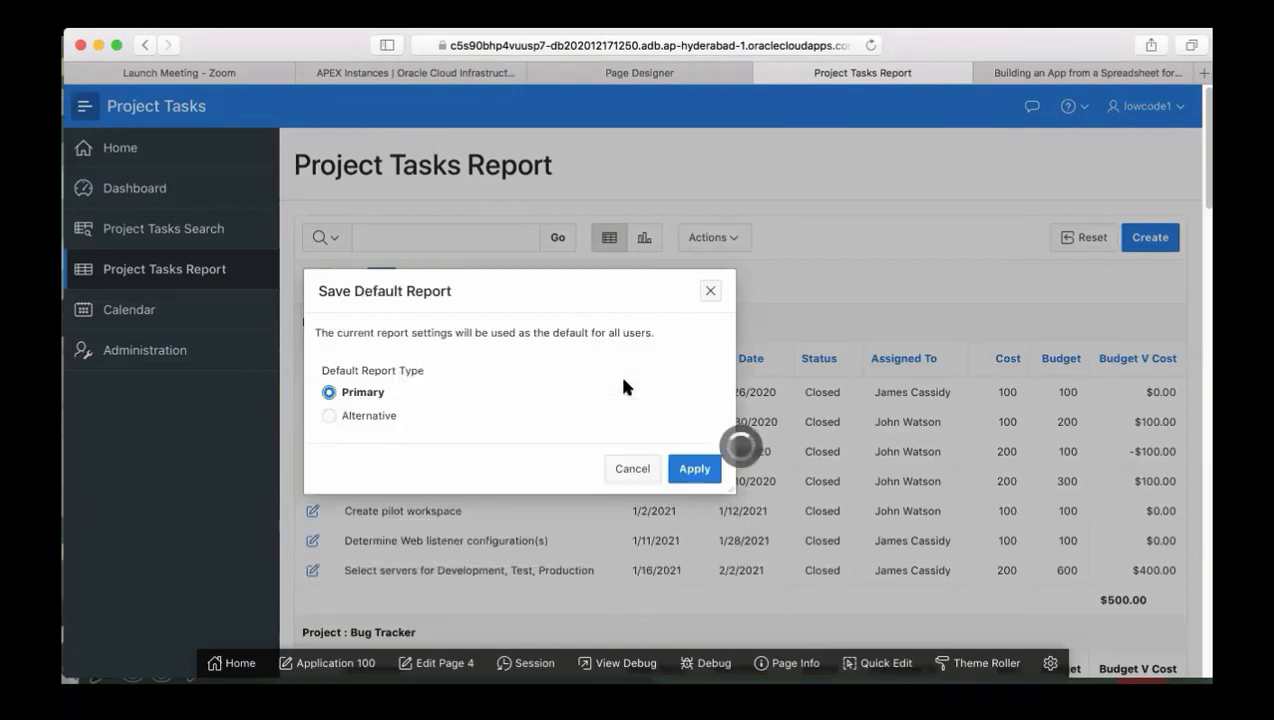
left_click(378, 426)
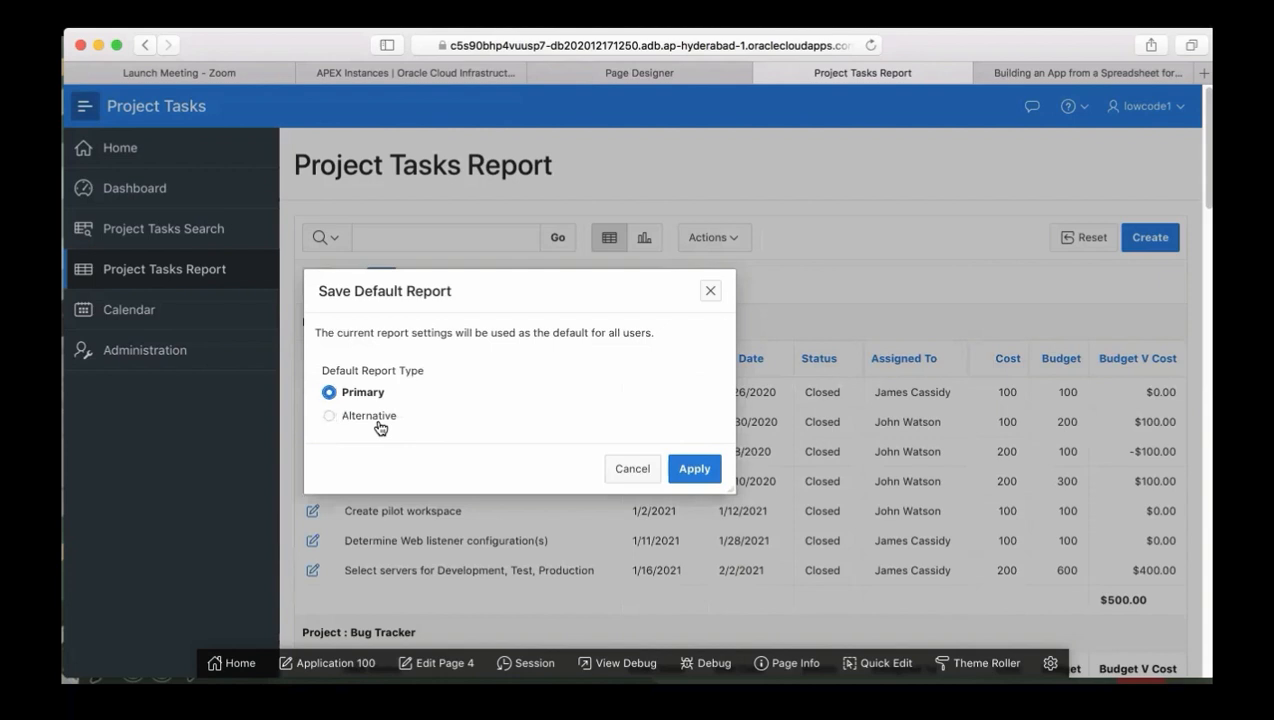
left_click(453, 465)
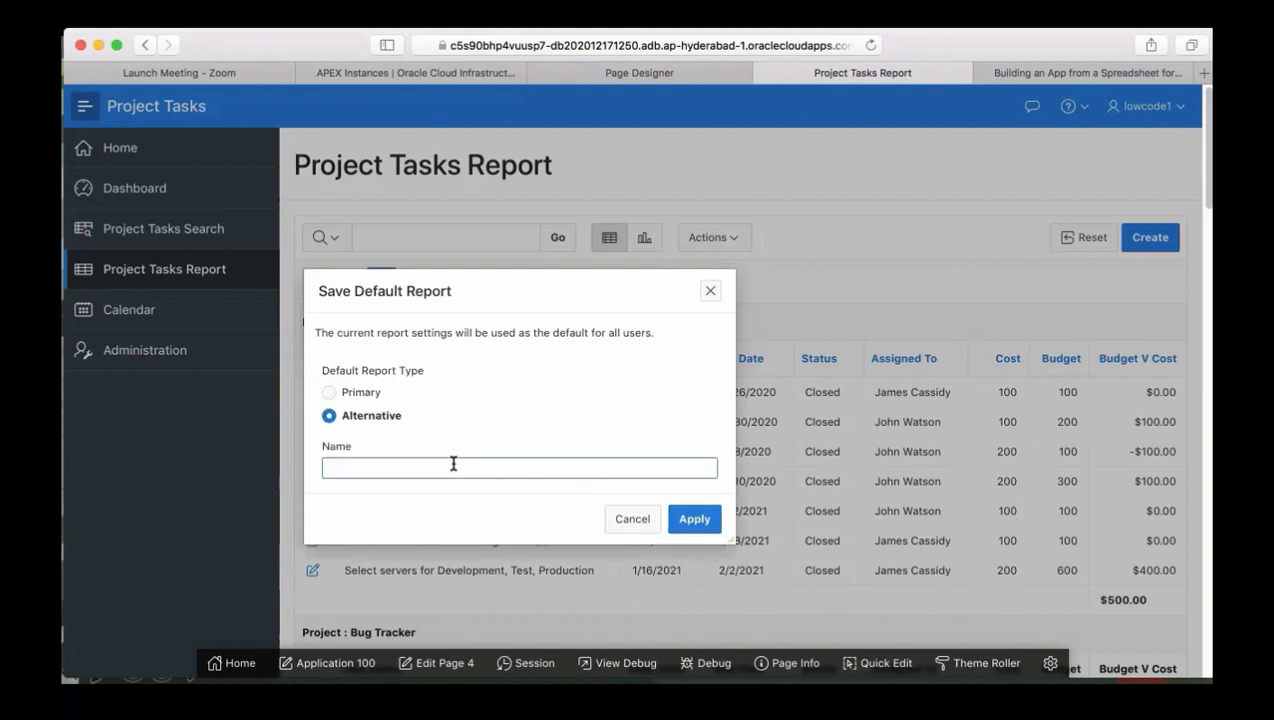
type("Budget ")
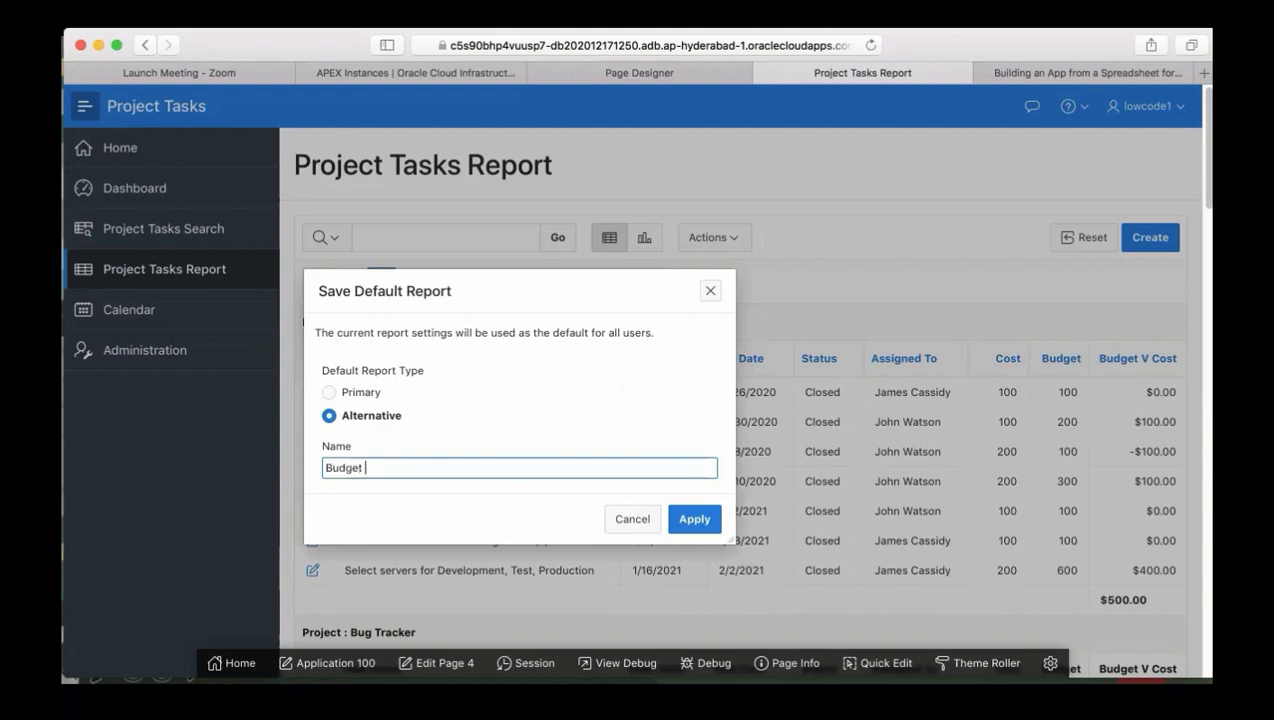
type("Review")
left_click(693, 519)
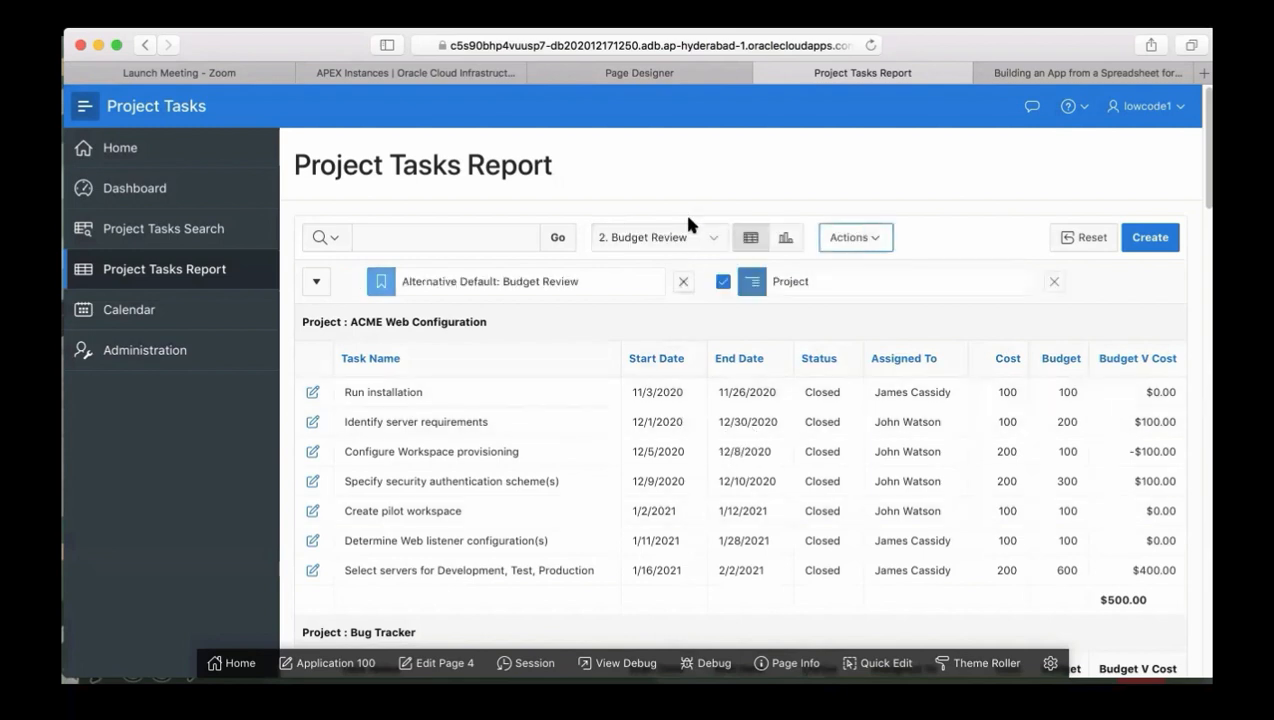
Step: Choose '1. Primary Report' from the saved reports list
left_click(710, 240)
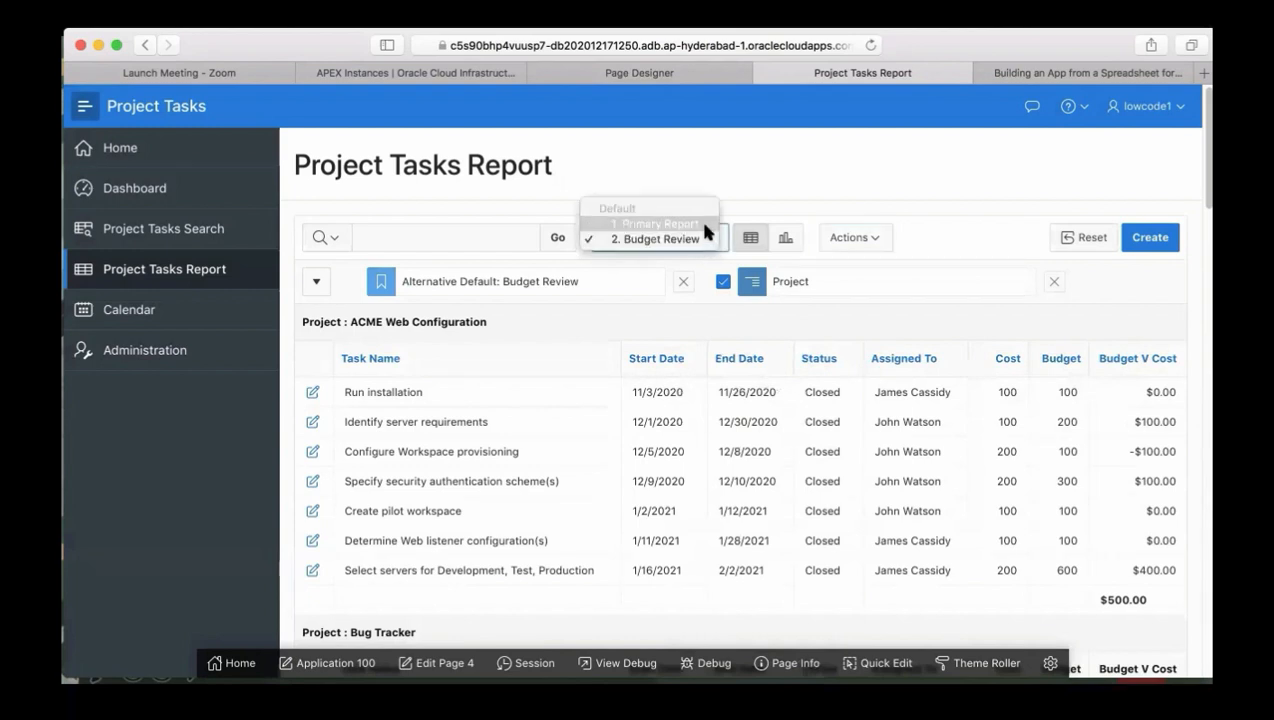
left_click(704, 225)
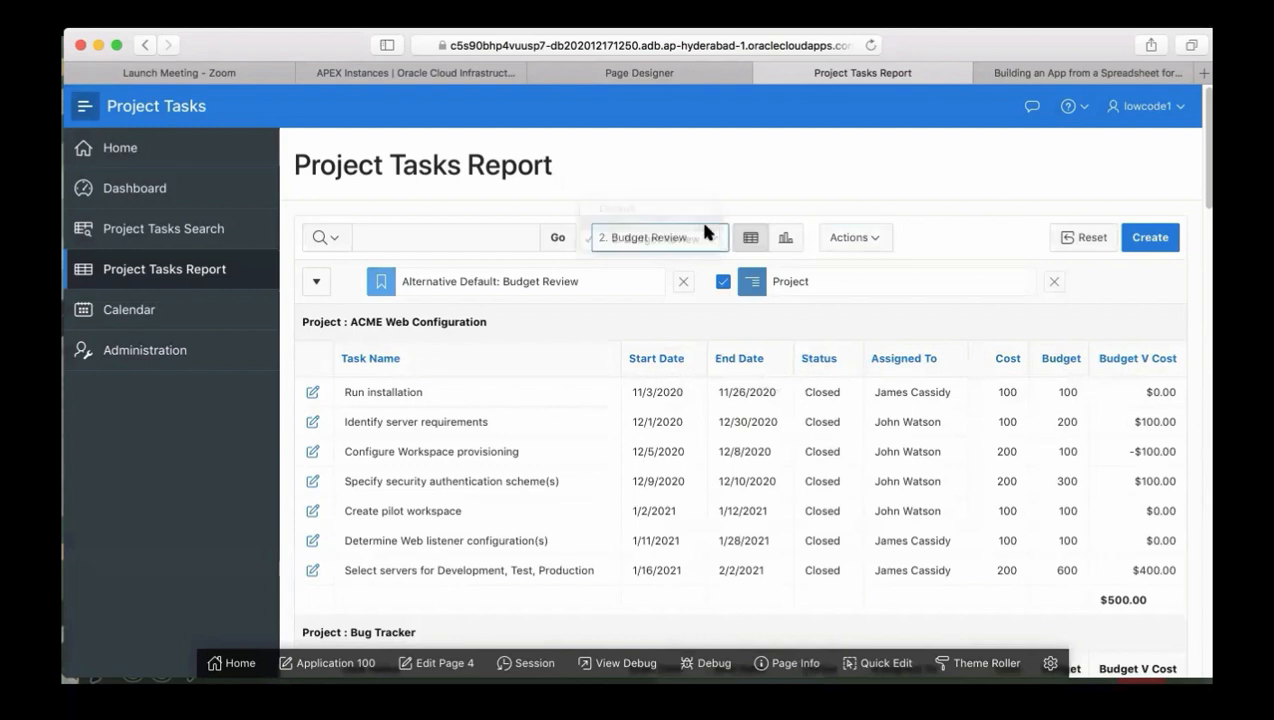
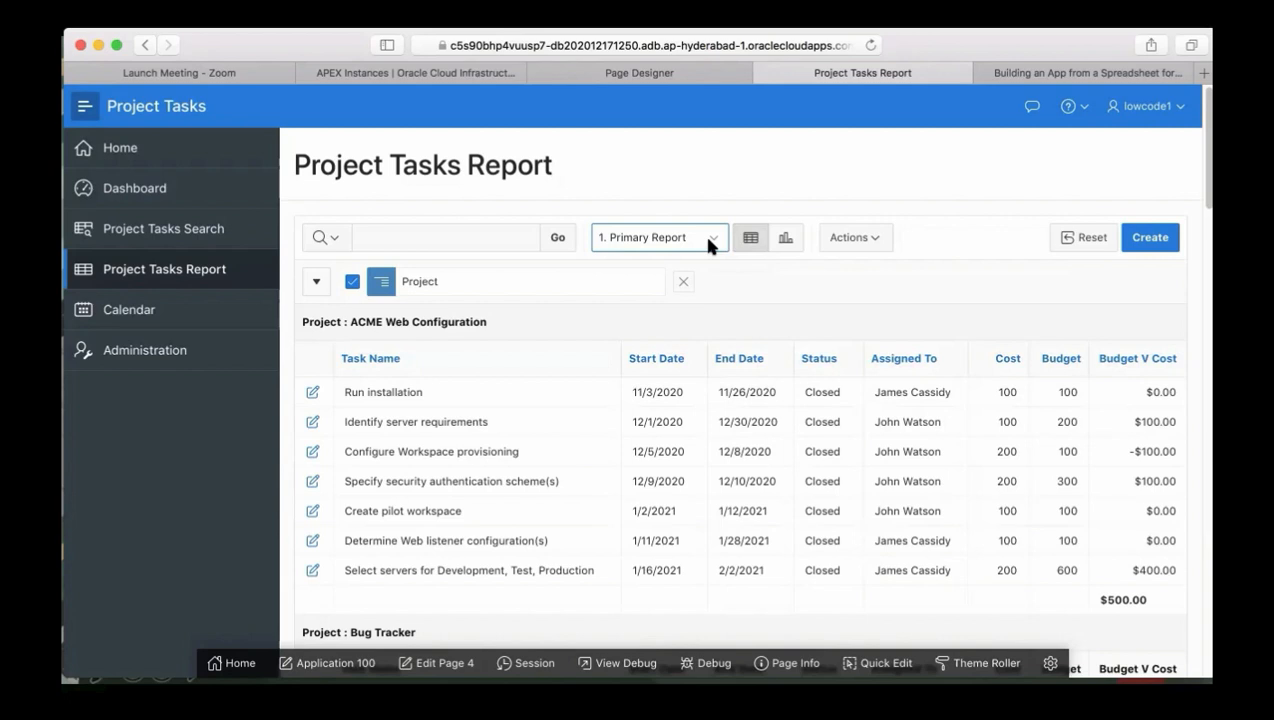
Step: Reset the report, view the '2. Budget Review' saved report, then switch back to '1. Primary Report'
left_click(1087, 246)
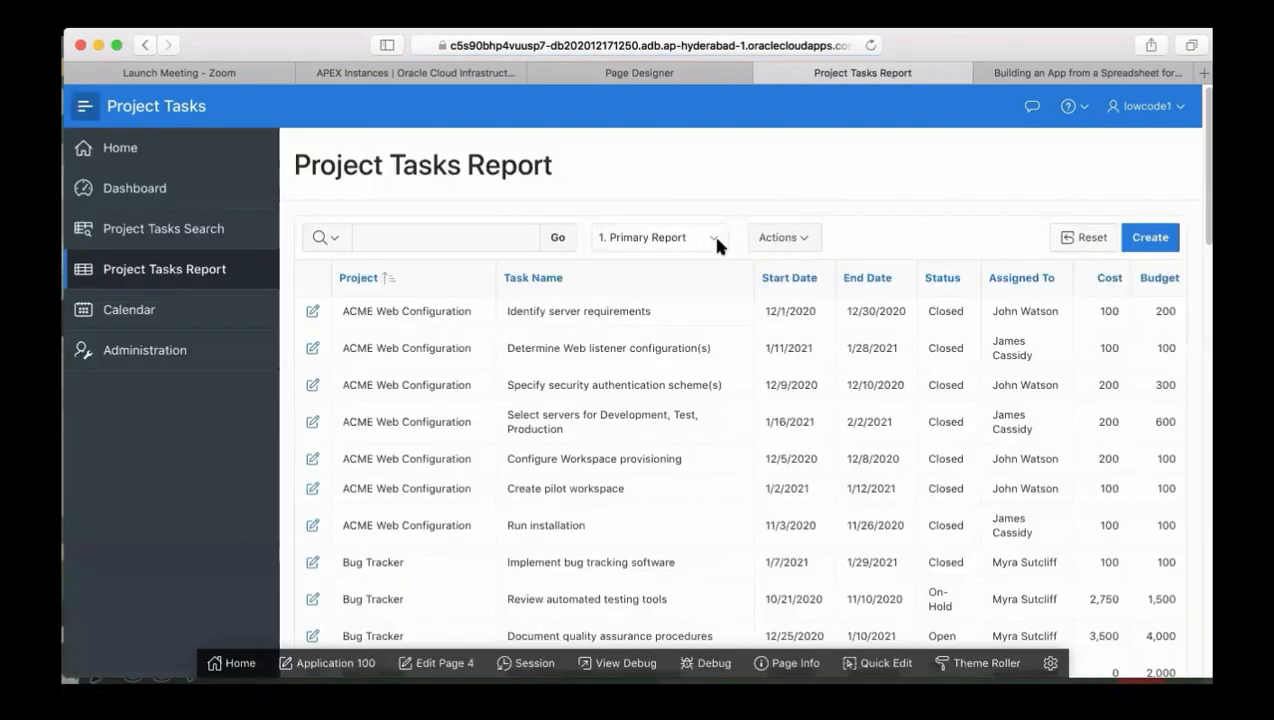
left_click(712, 238)
left_click(712, 248)
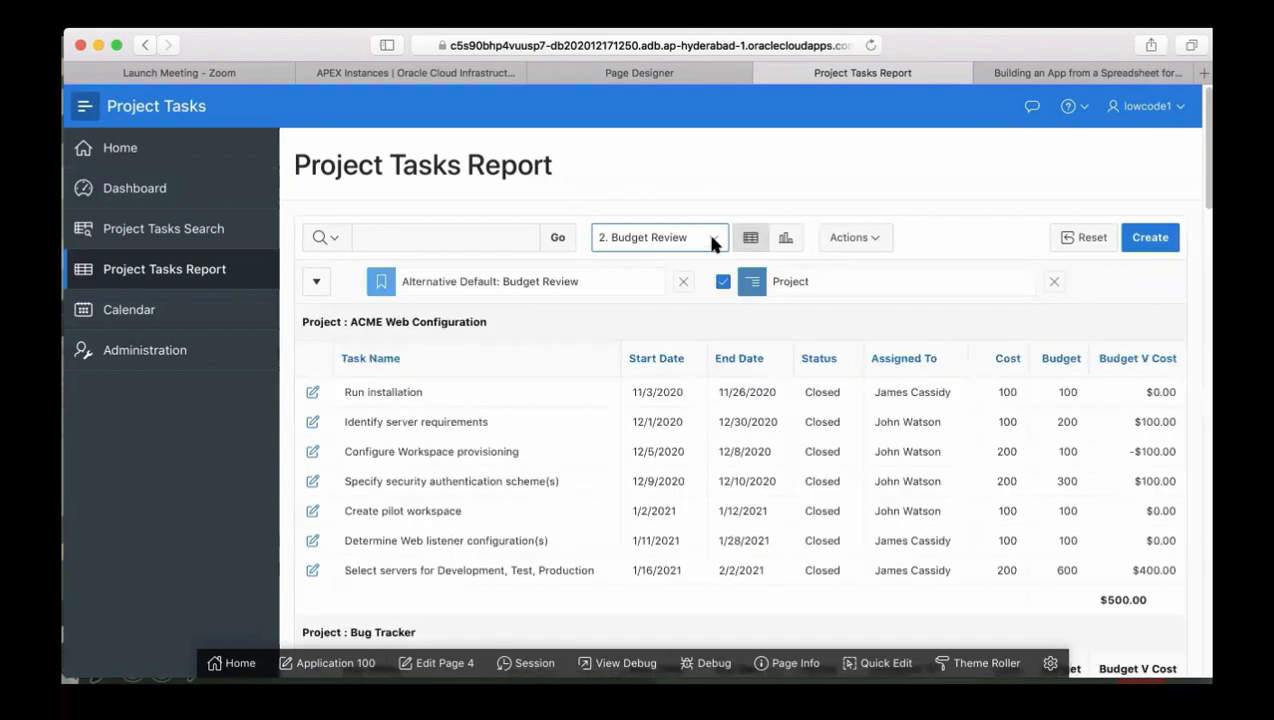
left_click(708, 242)
left_click(708, 218)
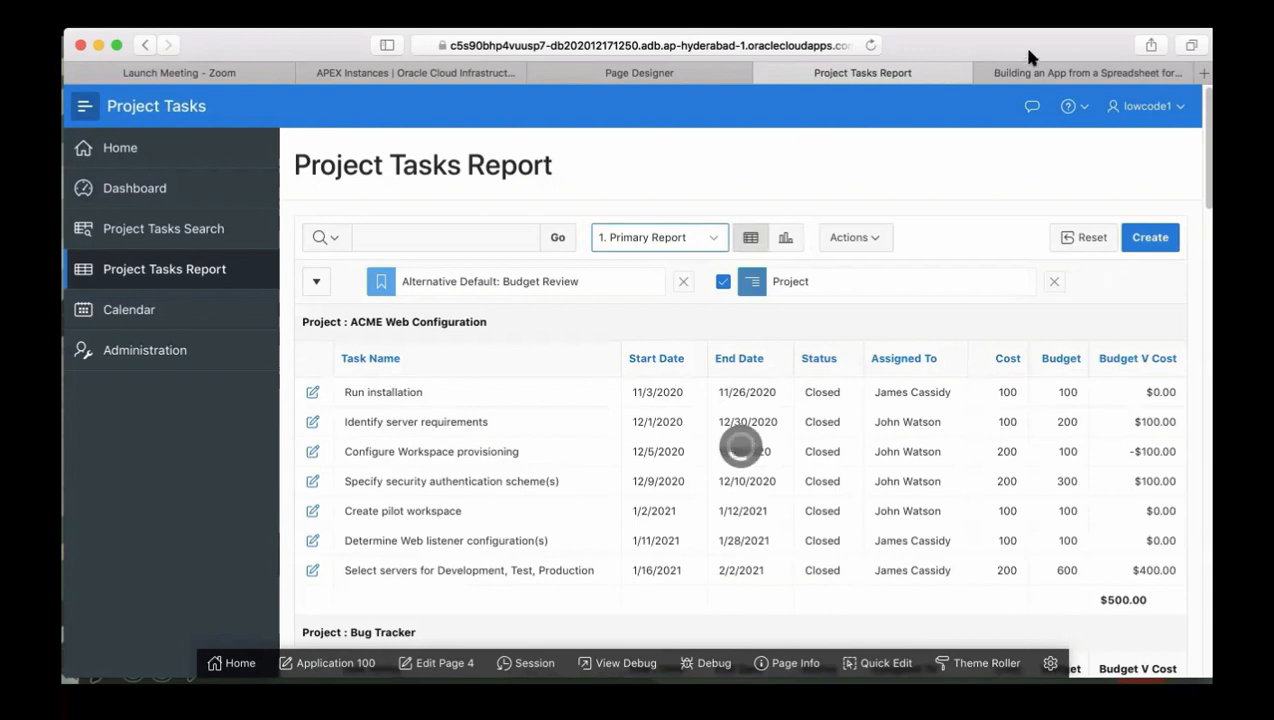
Step: Read through the workshop's 'STEP 2 - Enhancing the Form' instructions, then return to the Project Tasks Report
left_click(1036, 72)
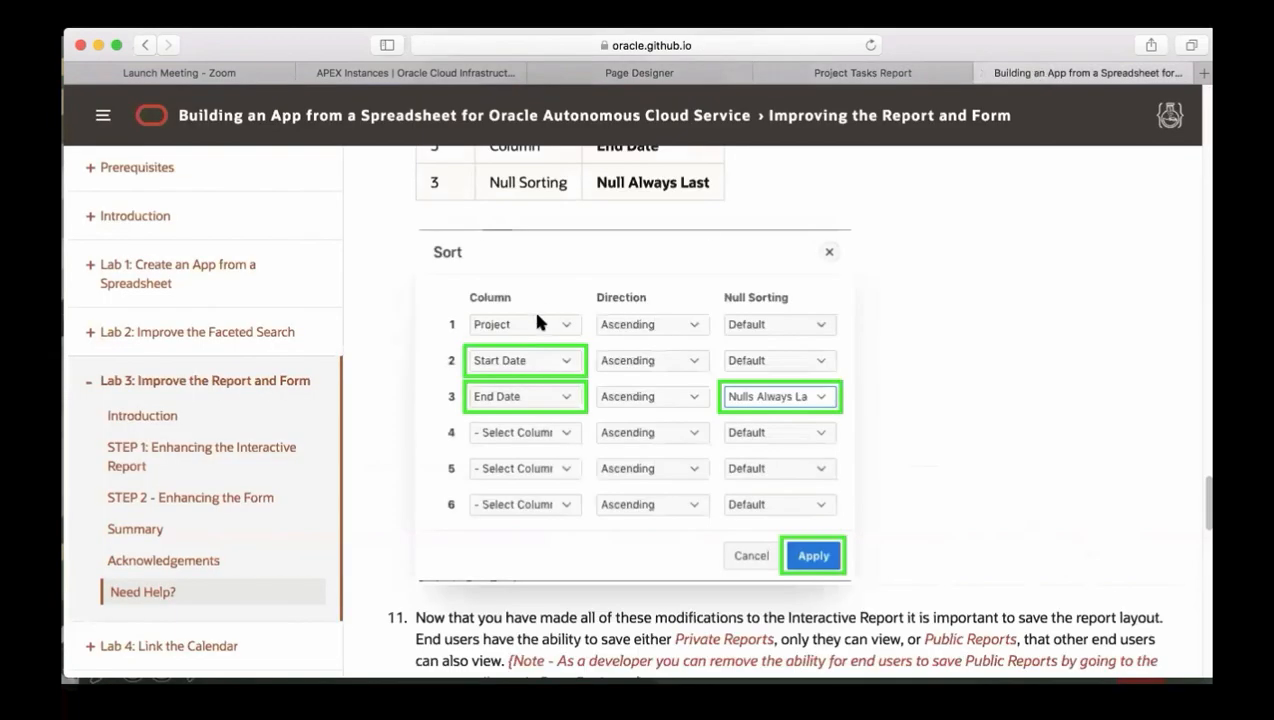
left_click(182, 498)
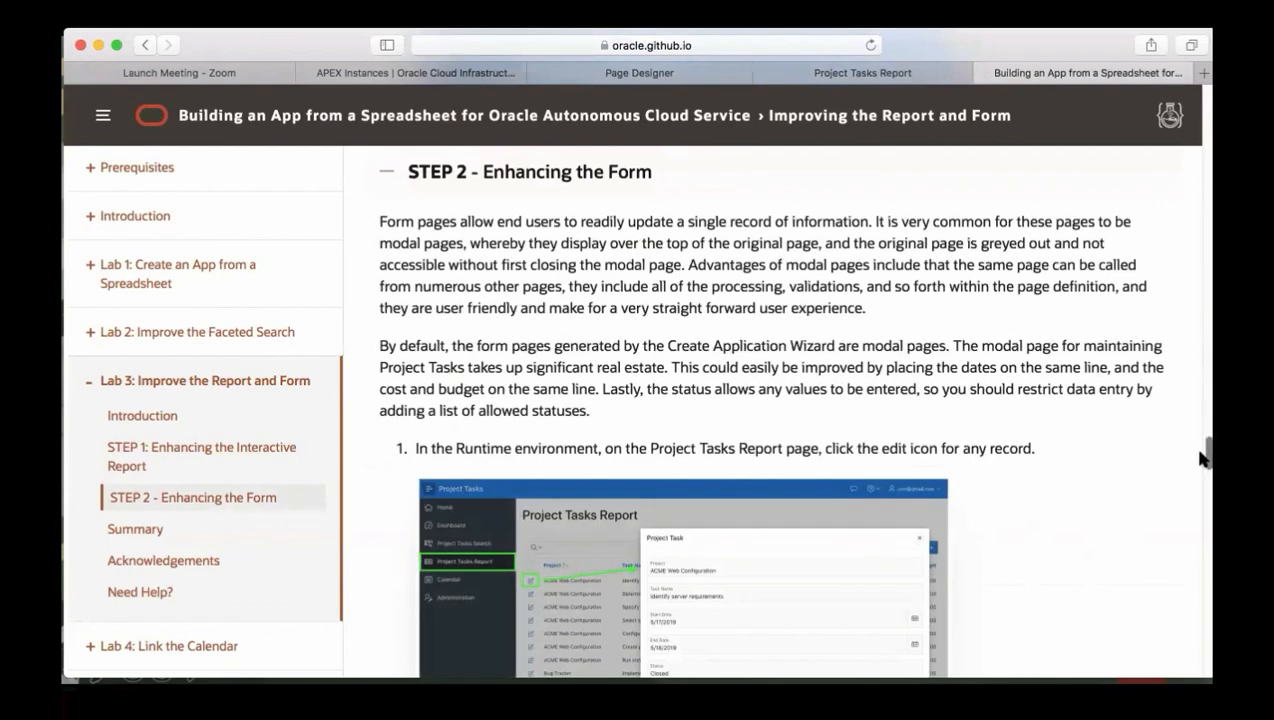
scroll(1202, 463, "down", 2)
left_click_drag(1202, 463, 1202, 475)
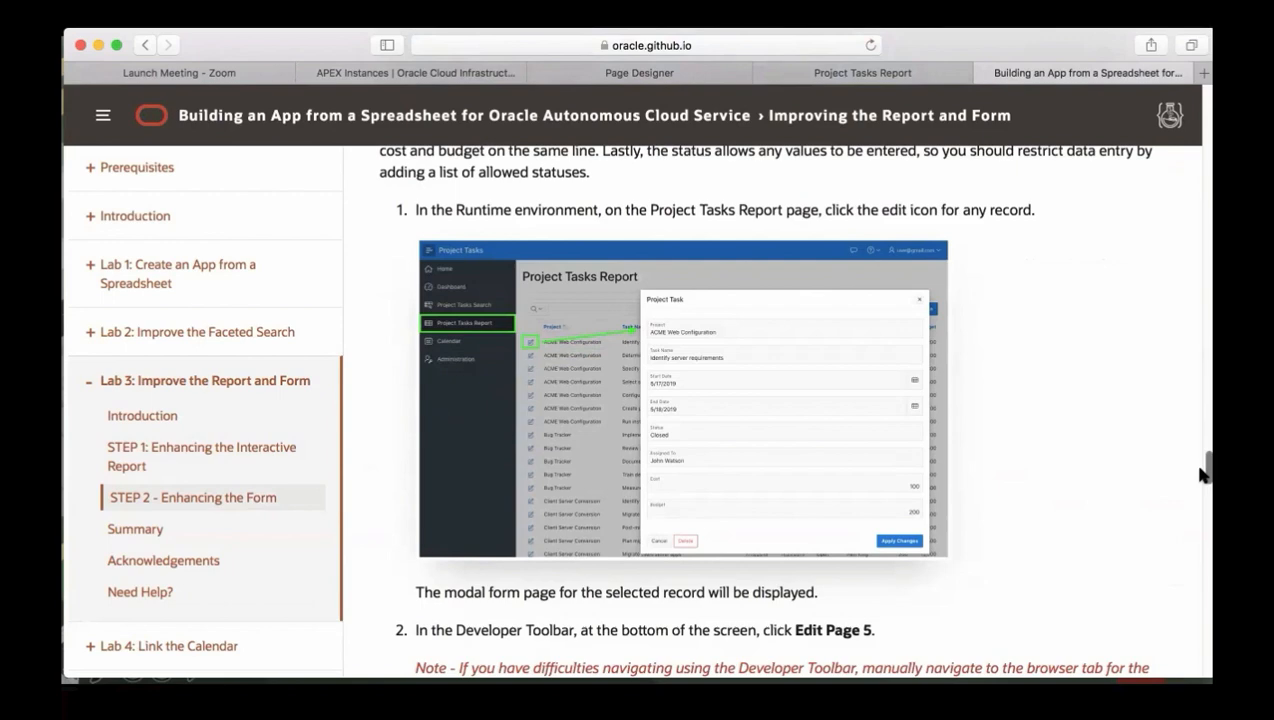
left_click_drag(1203, 474, 1203, 424)
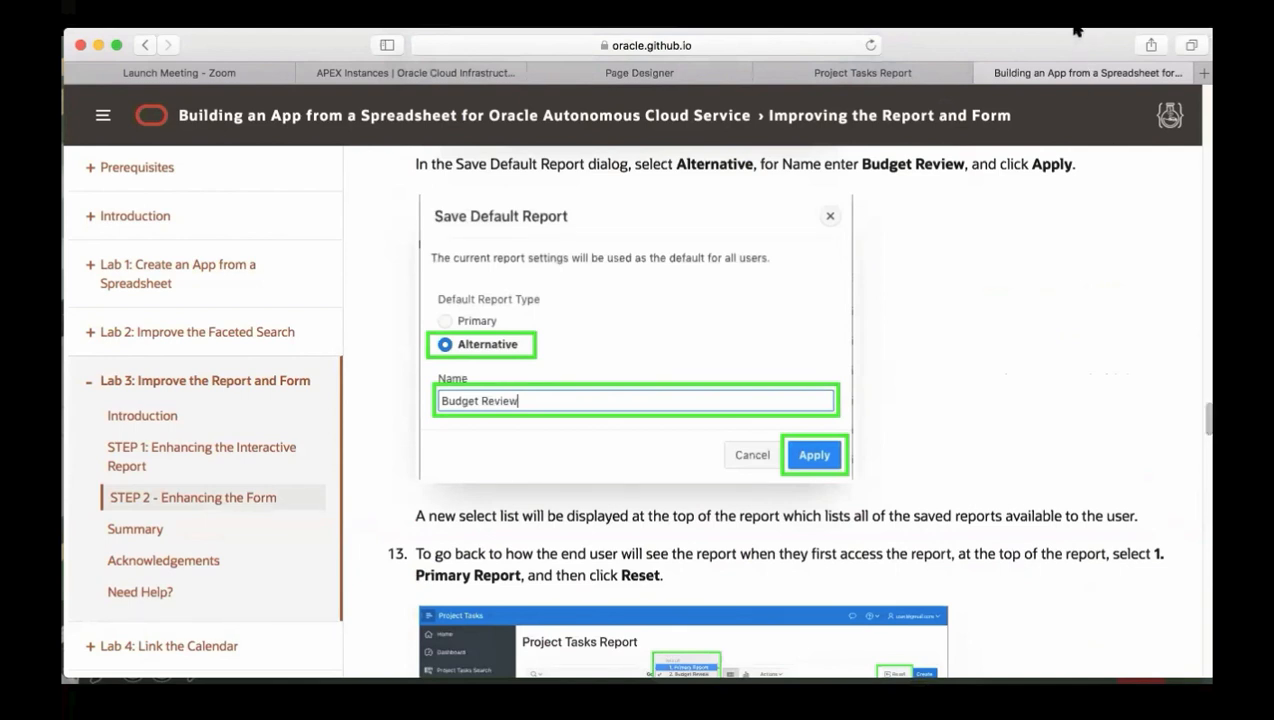
scroll(1203, 437, "down", 2)
left_click_drag(1203, 437, 1203, 508)
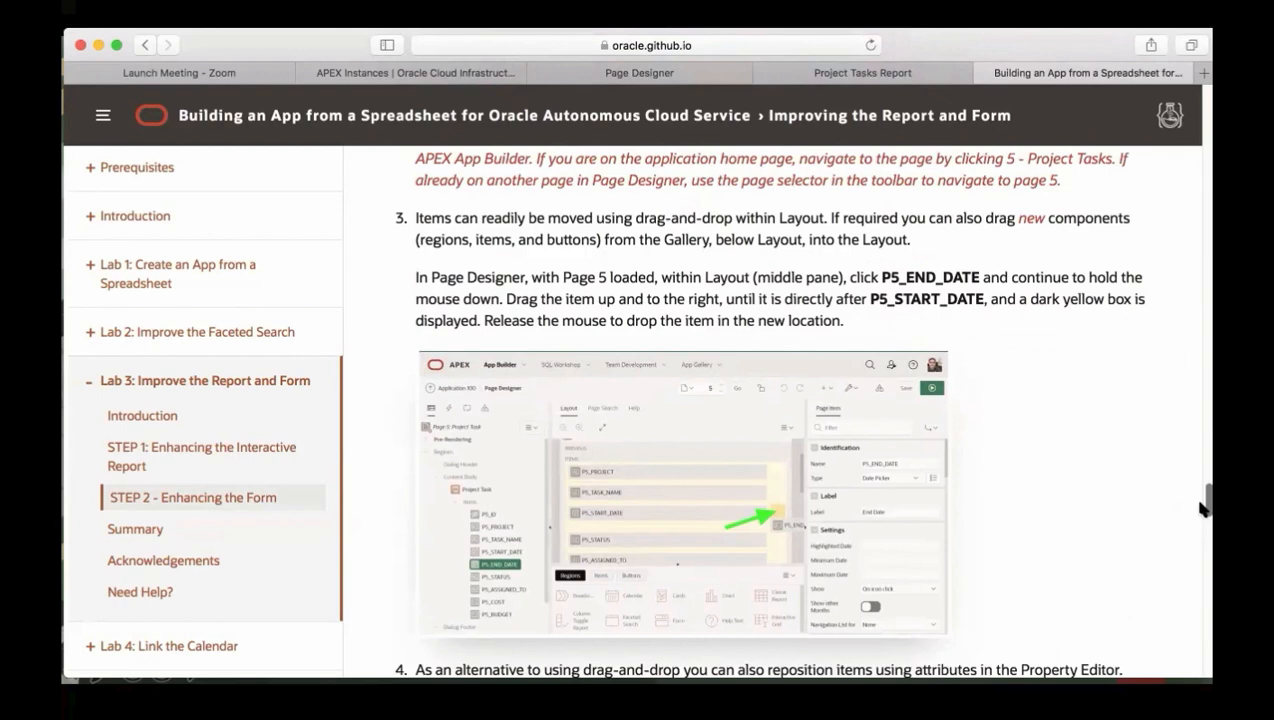
scroll(1203, 508, "down", 5)
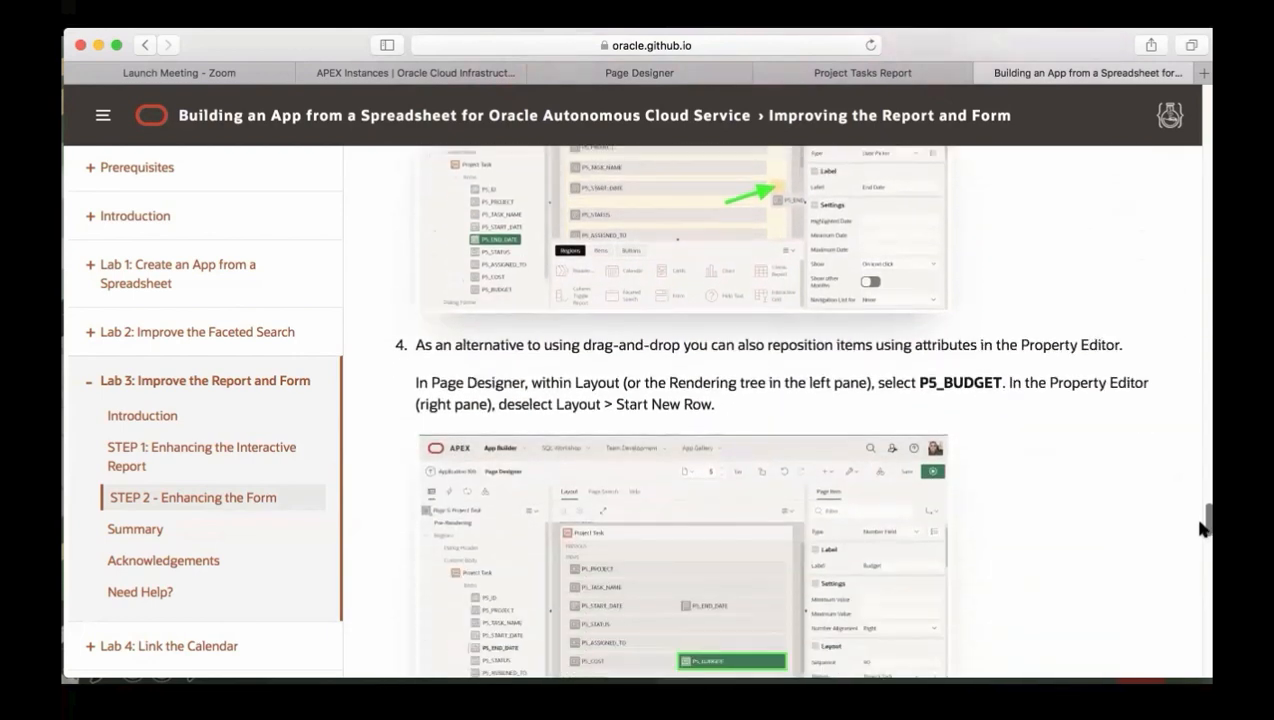
left_click_drag(1203, 528, 1203, 535)
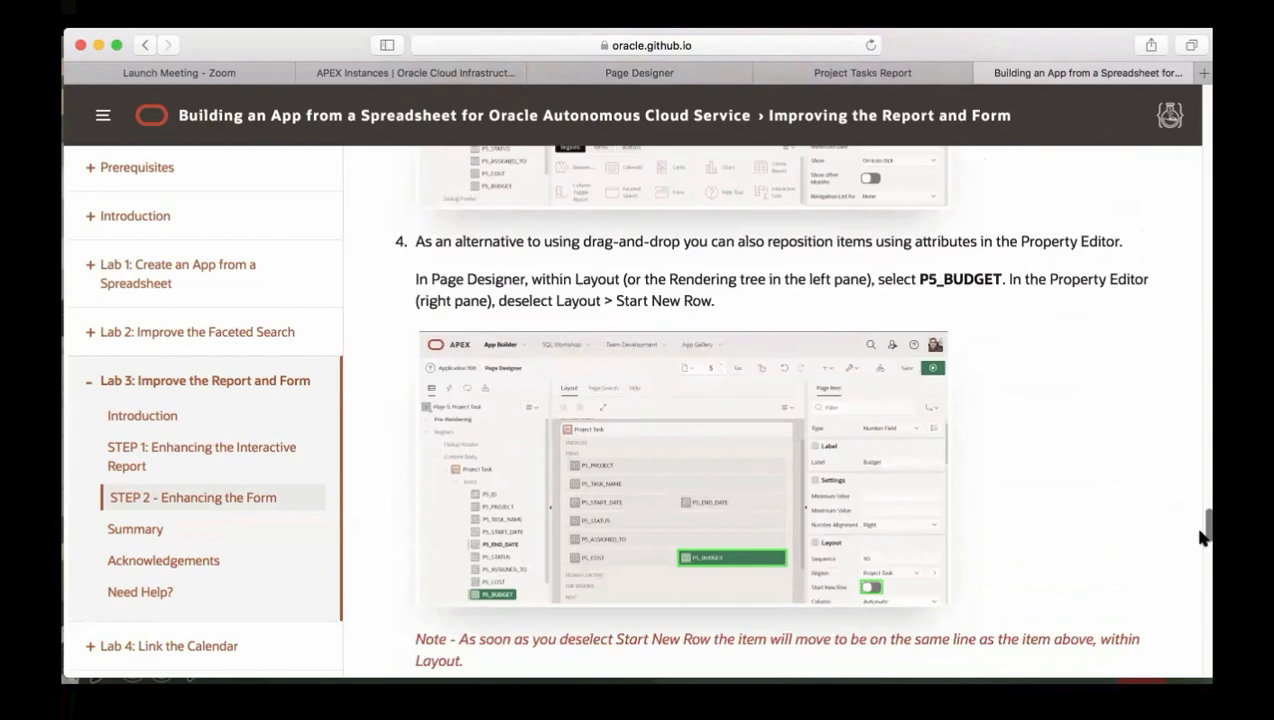
left_click_drag(1203, 535, 1203, 567)
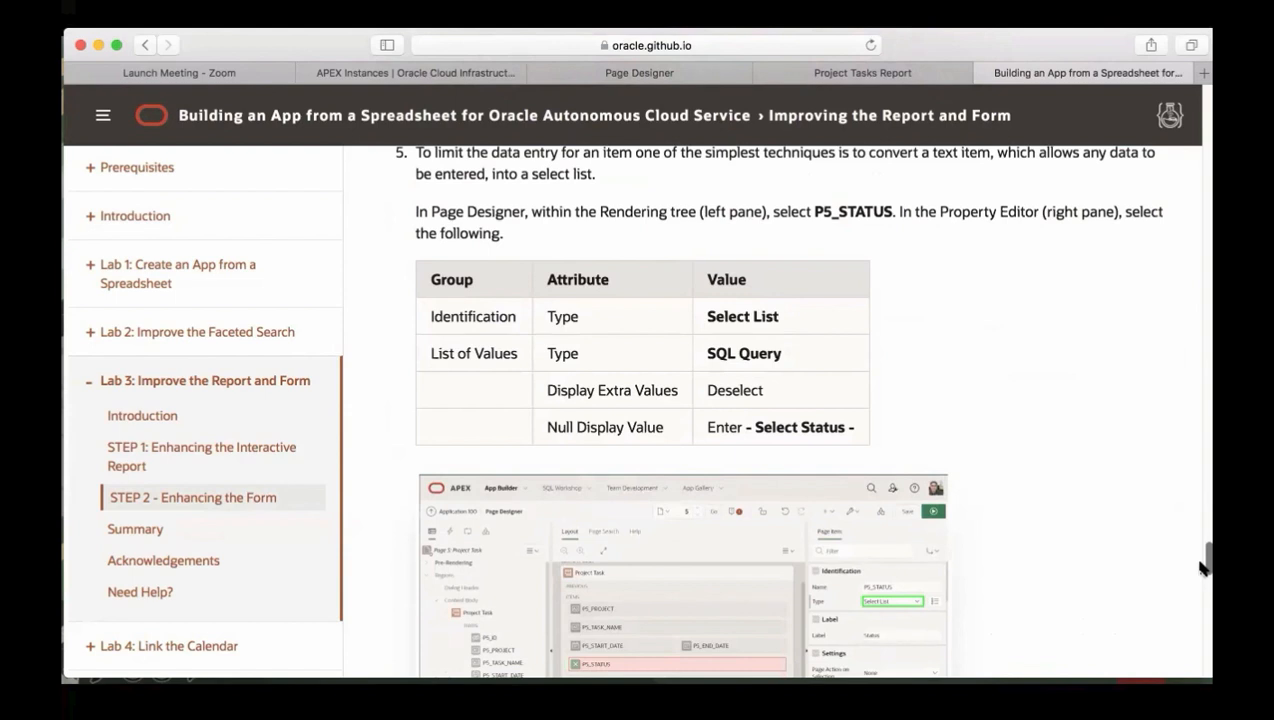
left_click_drag(1203, 567, 1206, 213)
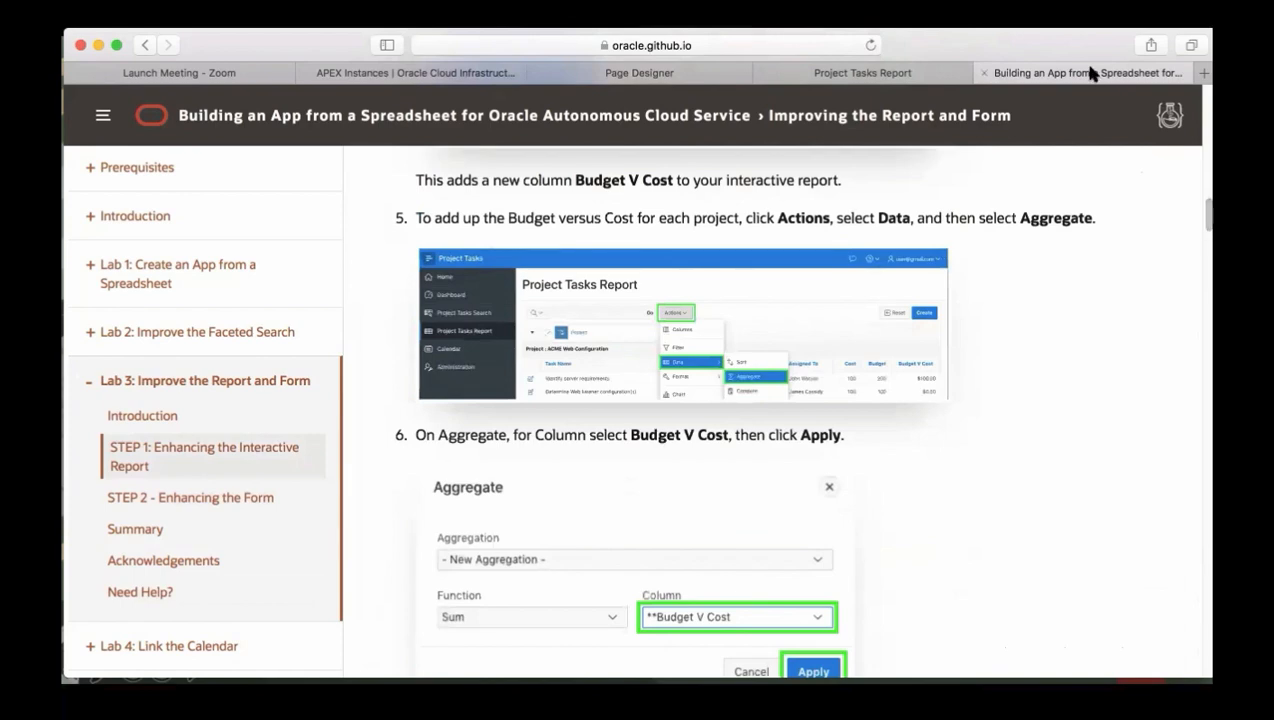
left_click(920, 73)
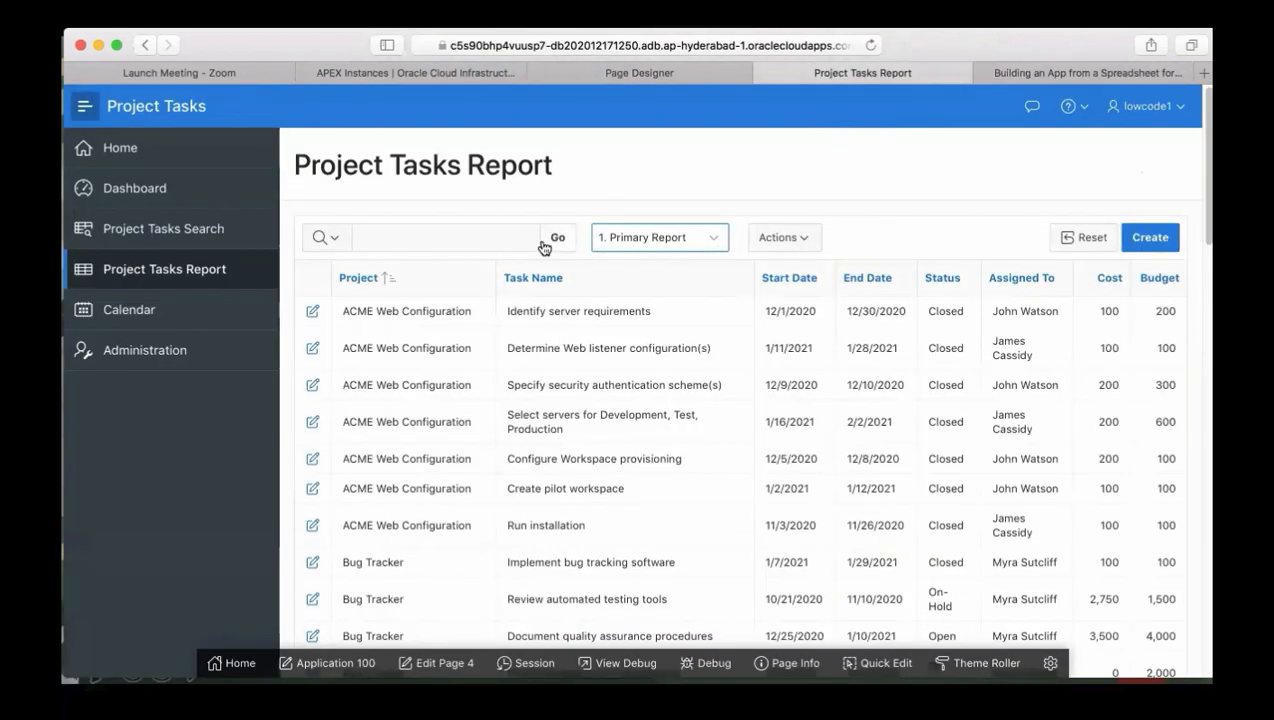
Step: Open the first task, Identify server requirements, in its form and edit Page 5 in Page Designer
left_click(311, 313)
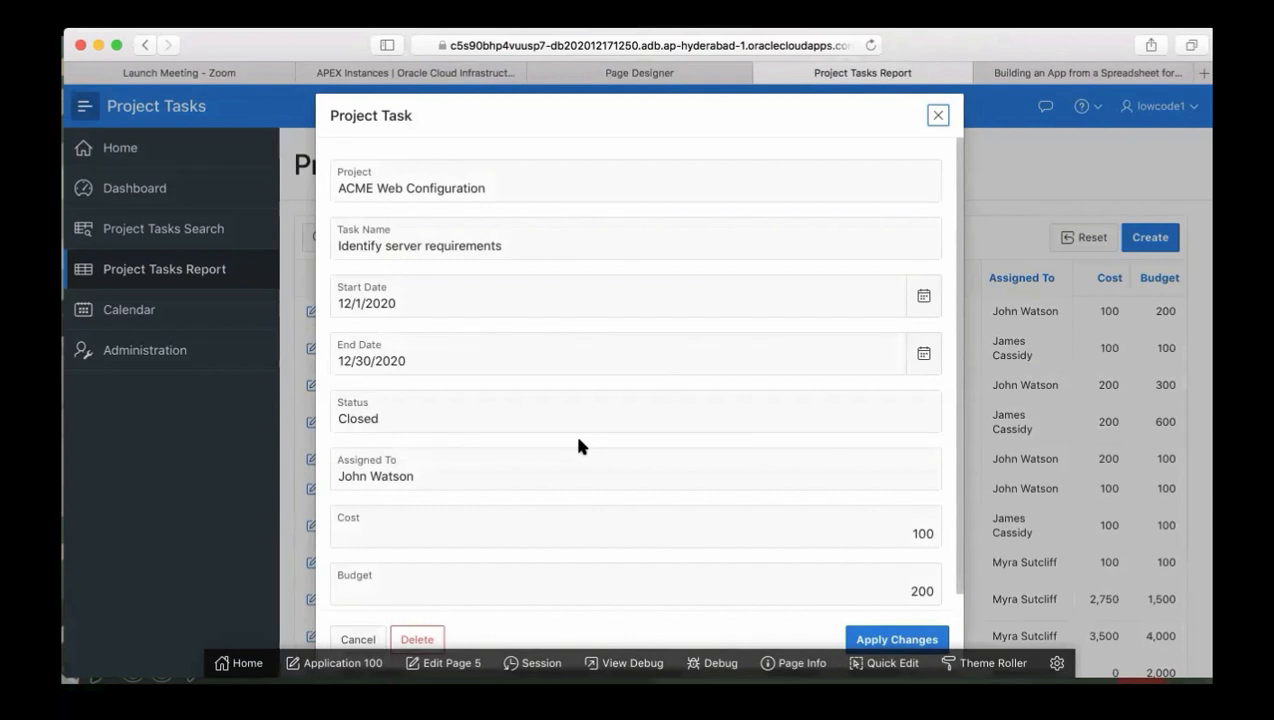
left_click(452, 663)
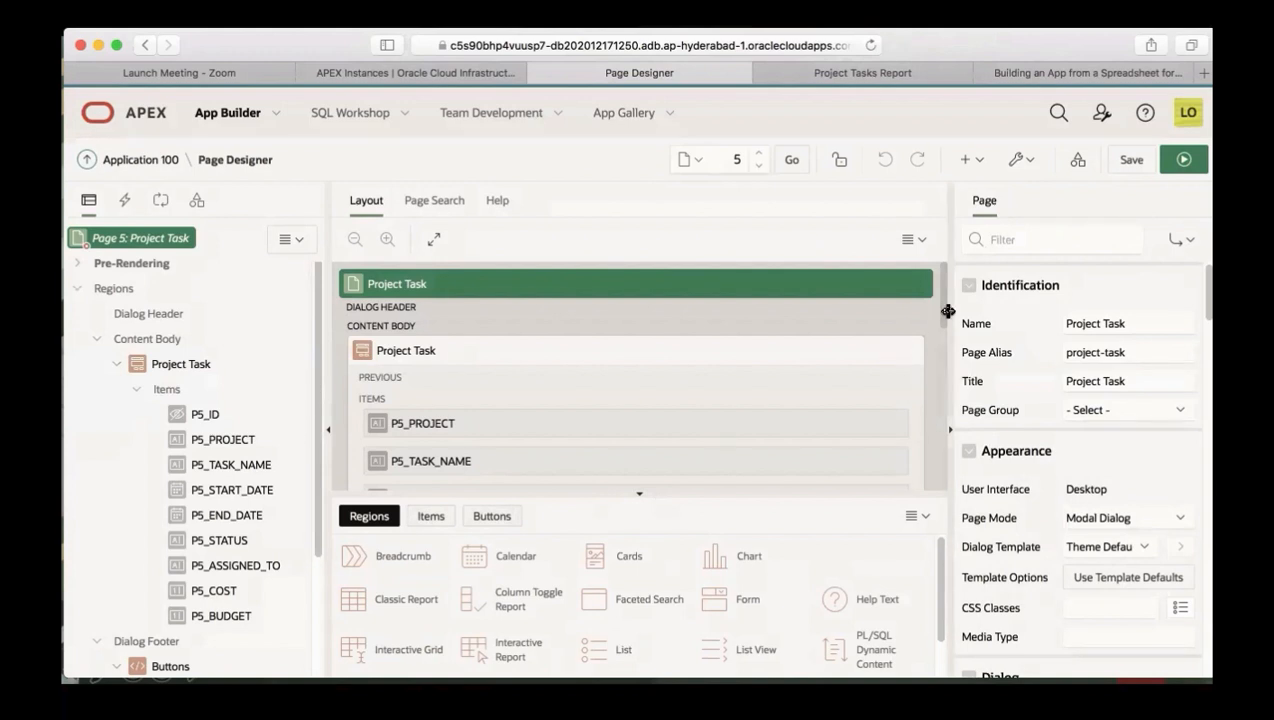
Step: Move P5_END_DATE up beside P5_START_DATE in the form layout
left_click_drag(944, 310, 940, 365)
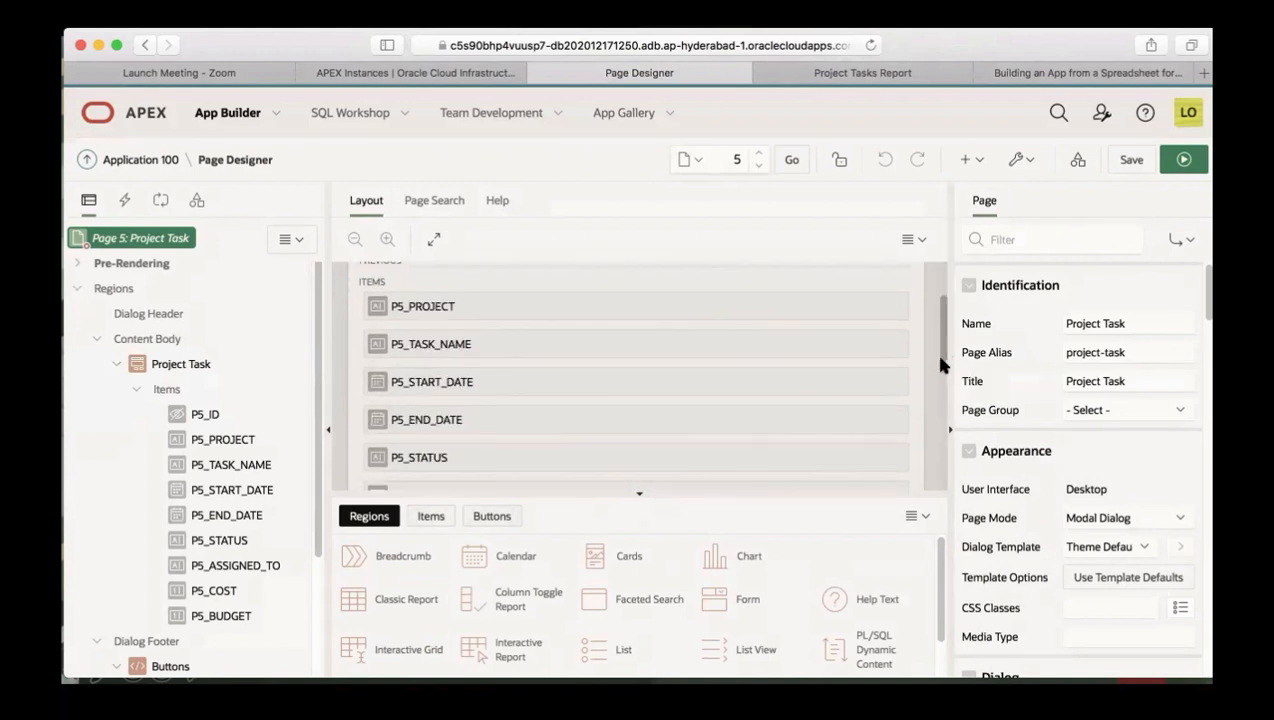
left_click(799, 370)
left_click_drag(786, 378, 904, 328)
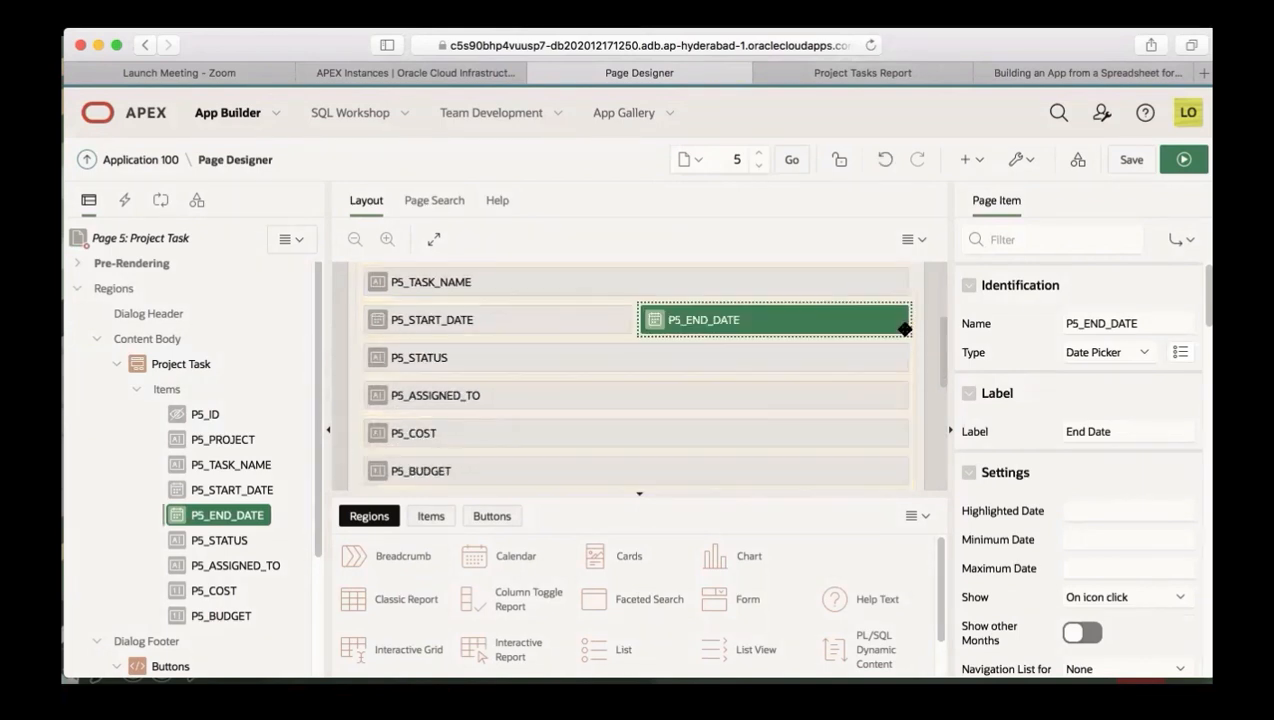
Step: Turn off Start New Row for P5_BUDGET so it sits beside P5_COST
left_click(218, 612)
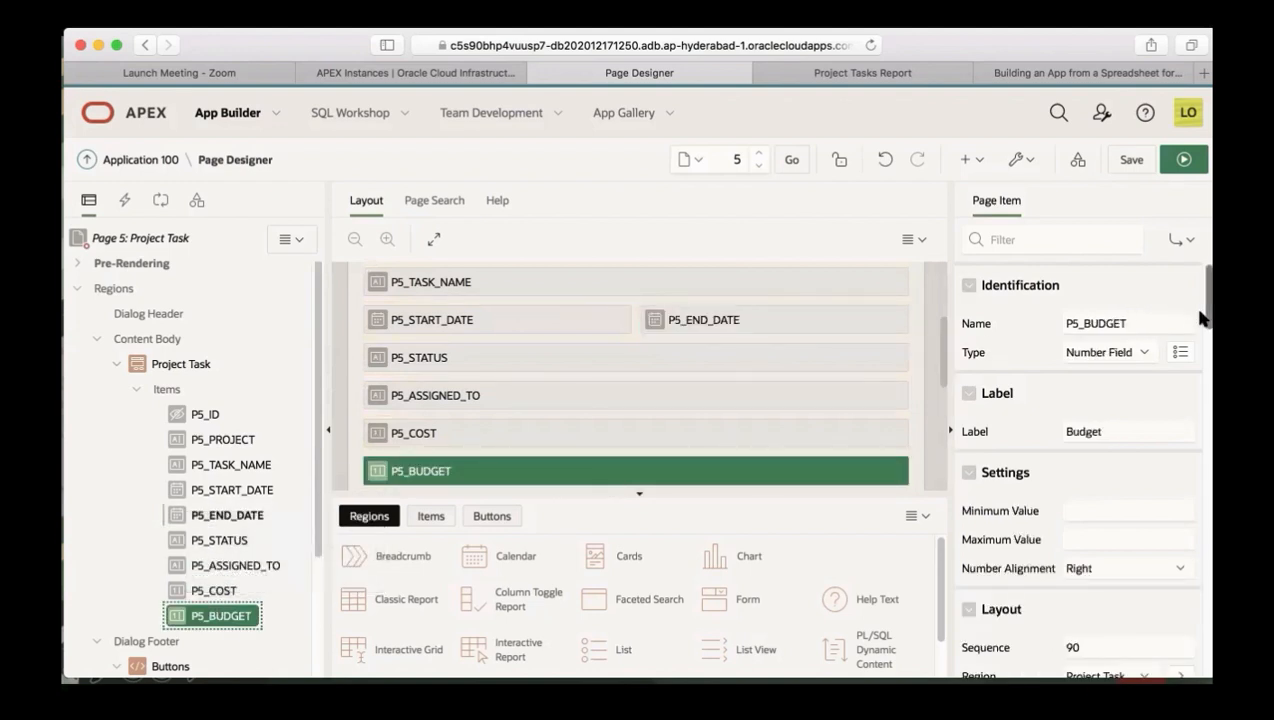
left_click_drag(1200, 313, 1203, 372)
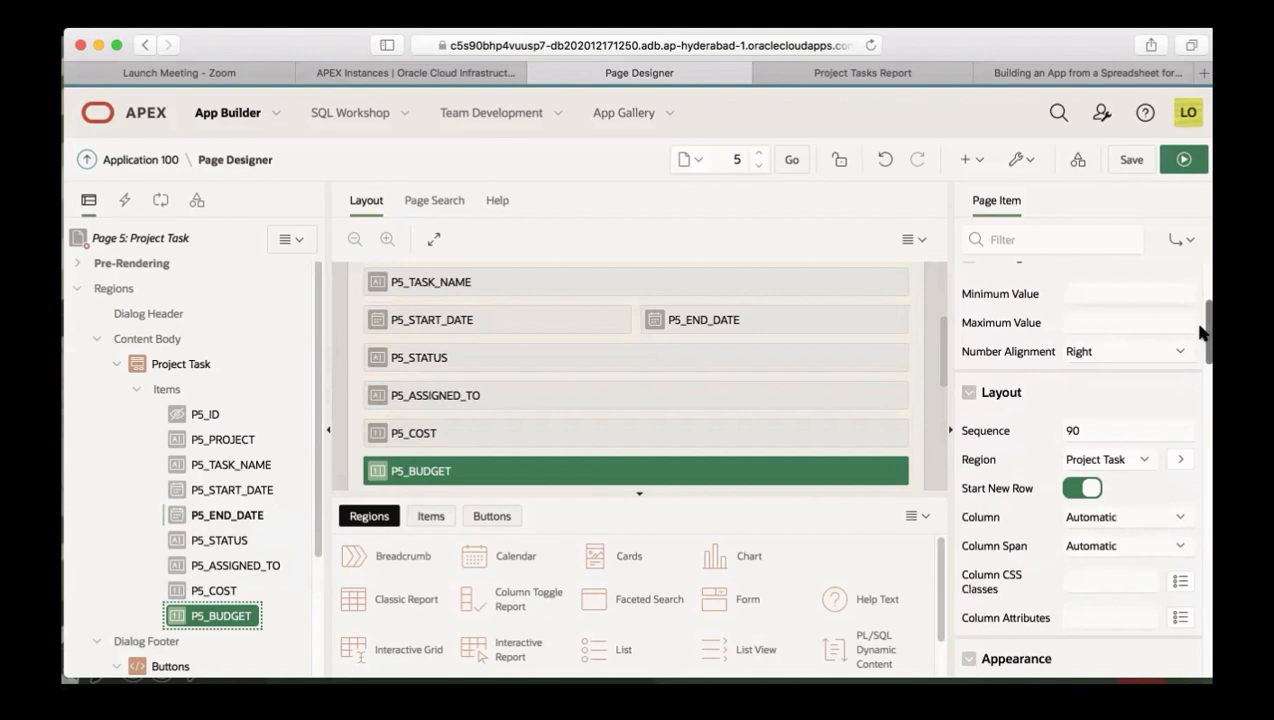
scroll(1203, 341, "down", 2)
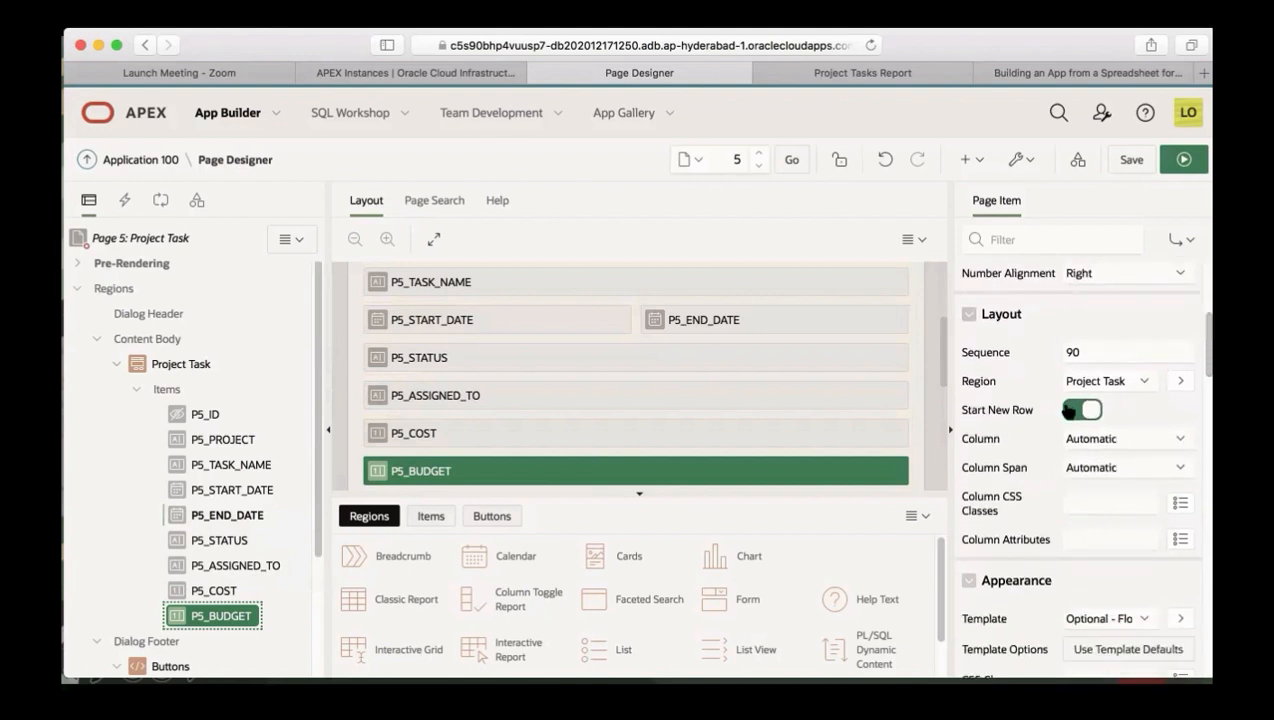
left_click(1068, 410)
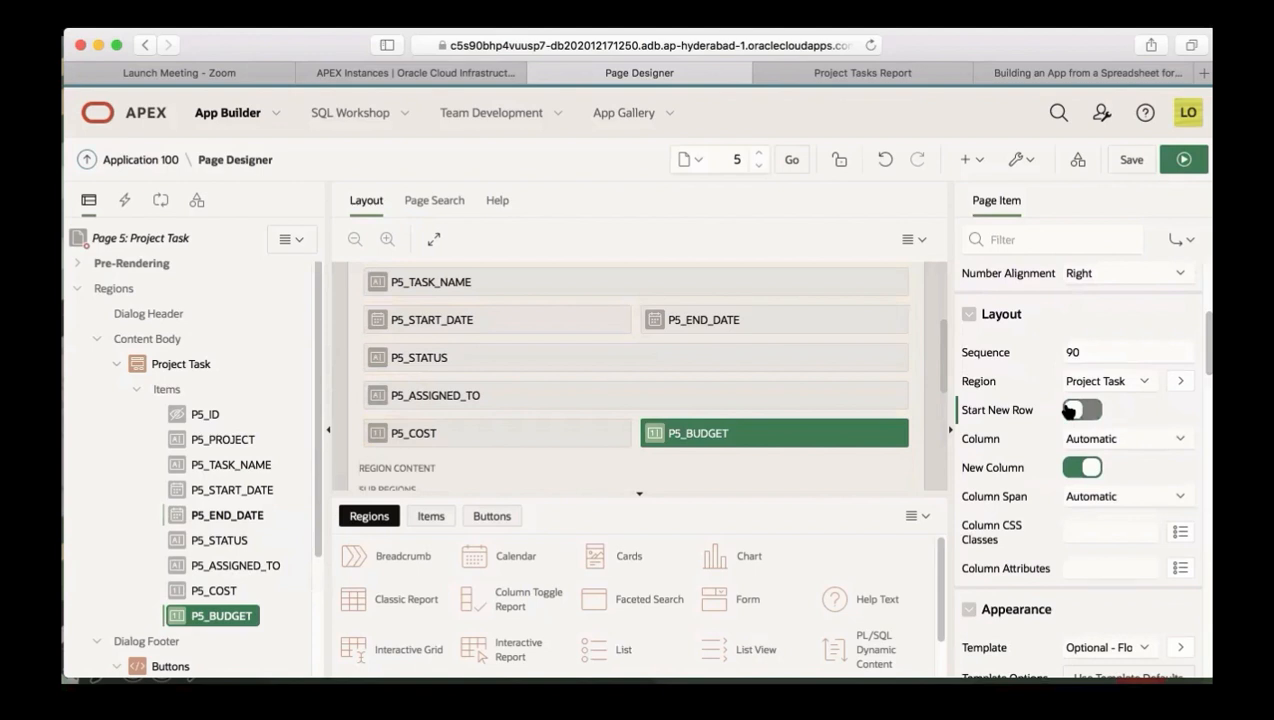
left_click(234, 540)
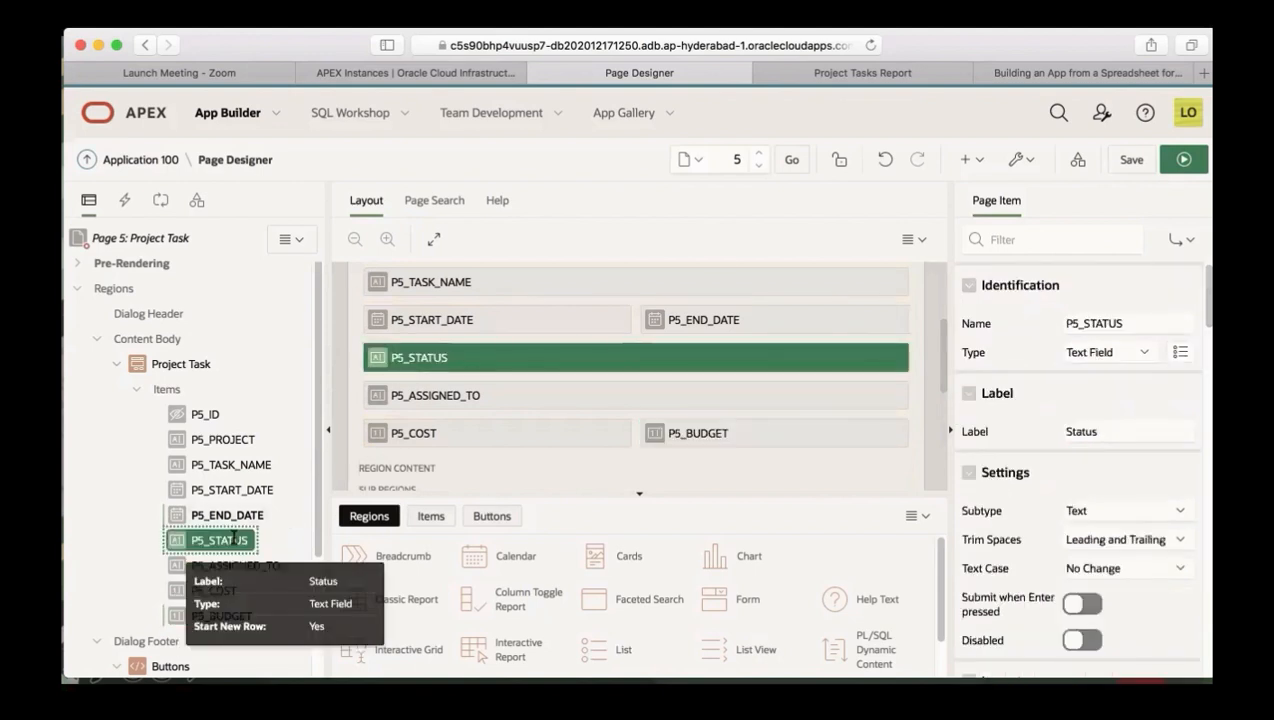
Step: Confirm in the running form that Status accepts free text, then close the form
left_click(840, 80)
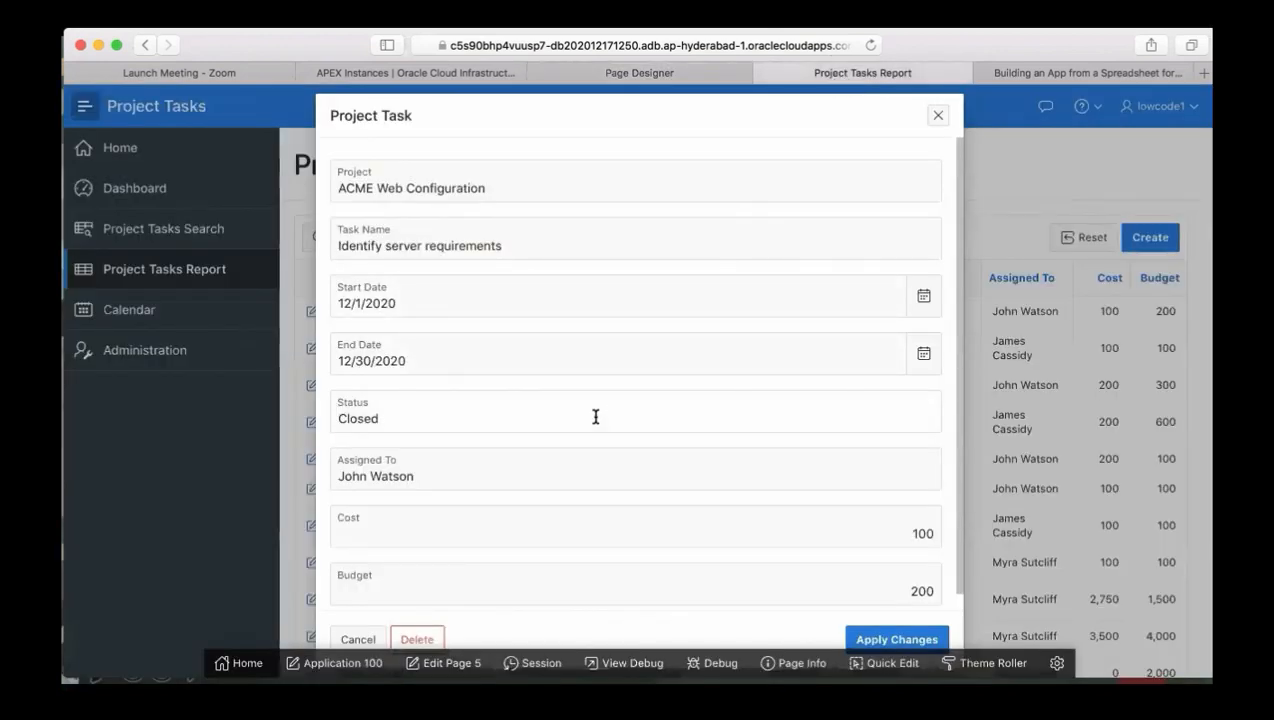
left_click(502, 413)
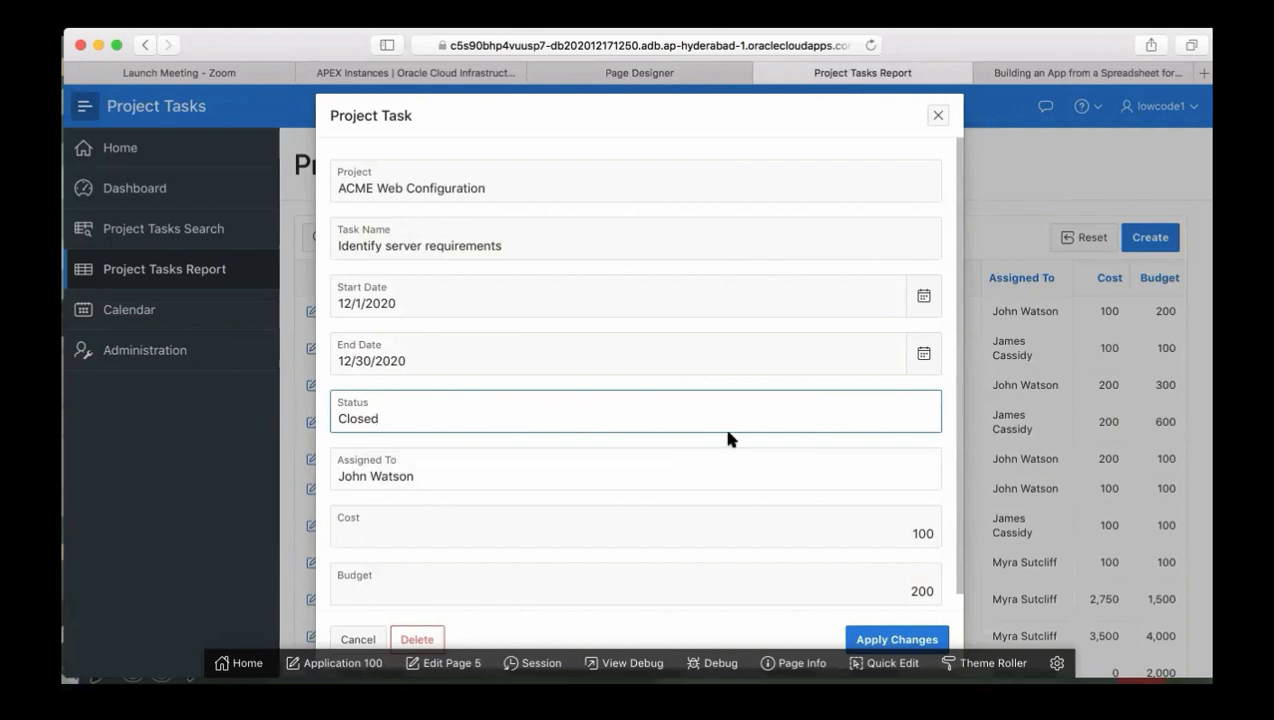
left_click(939, 116)
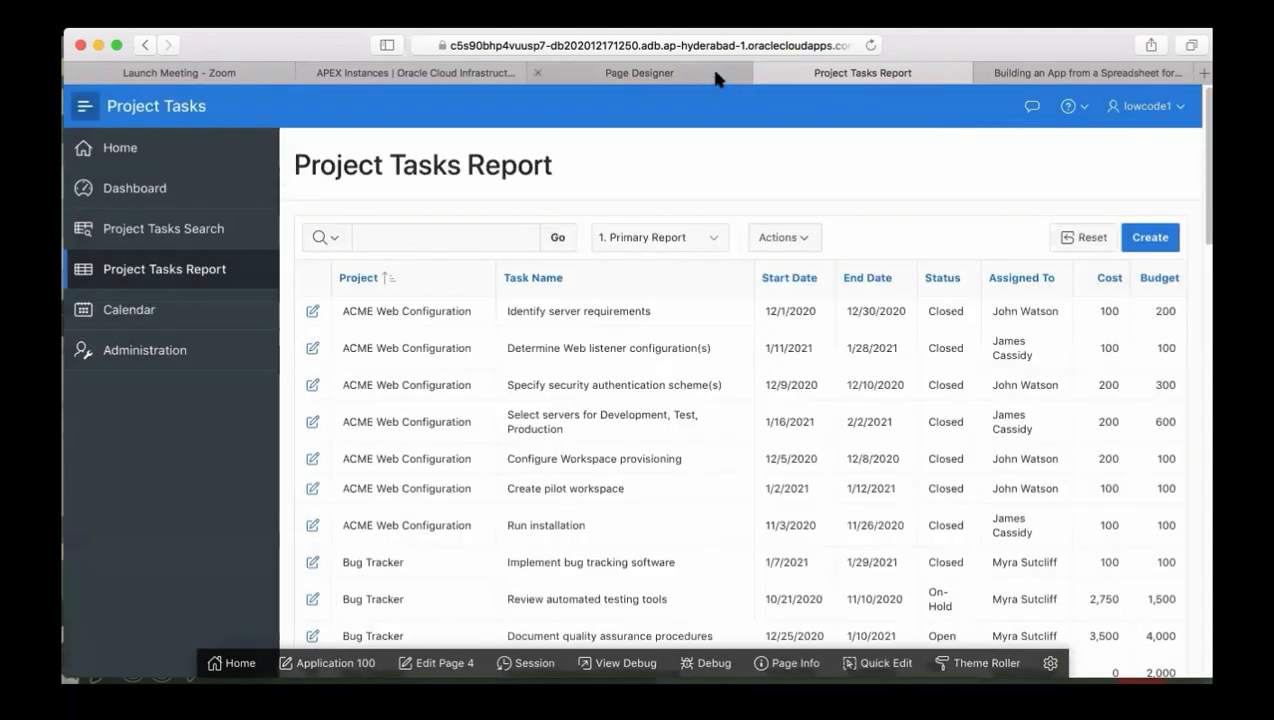
left_click(717, 75)
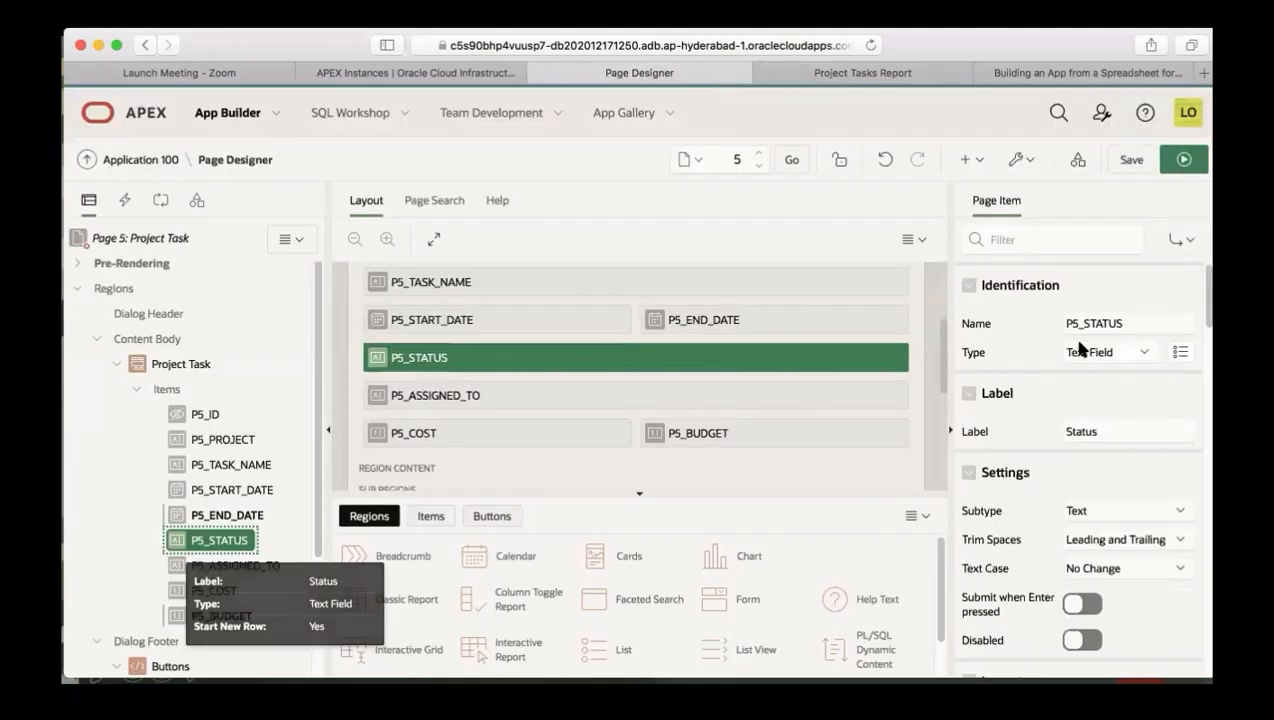
Step: Change the P5_STATUS item type to Select List
left_click(1122, 357)
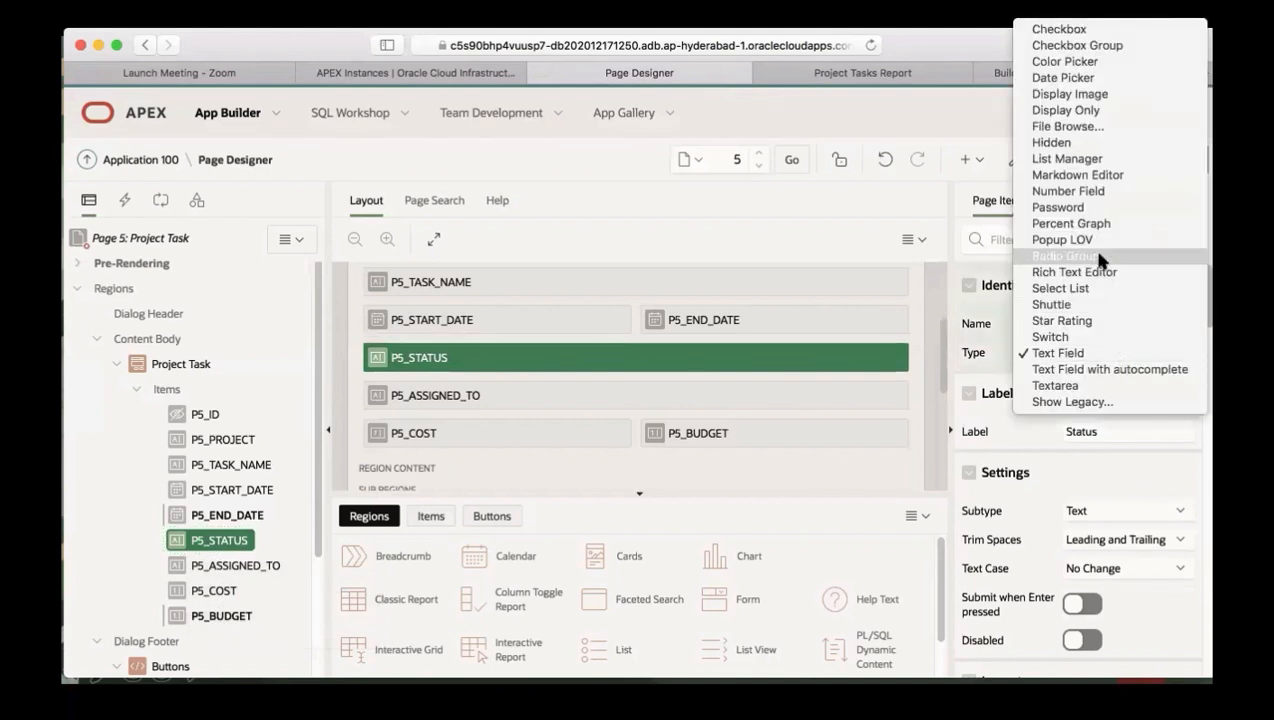
left_click(1080, 287)
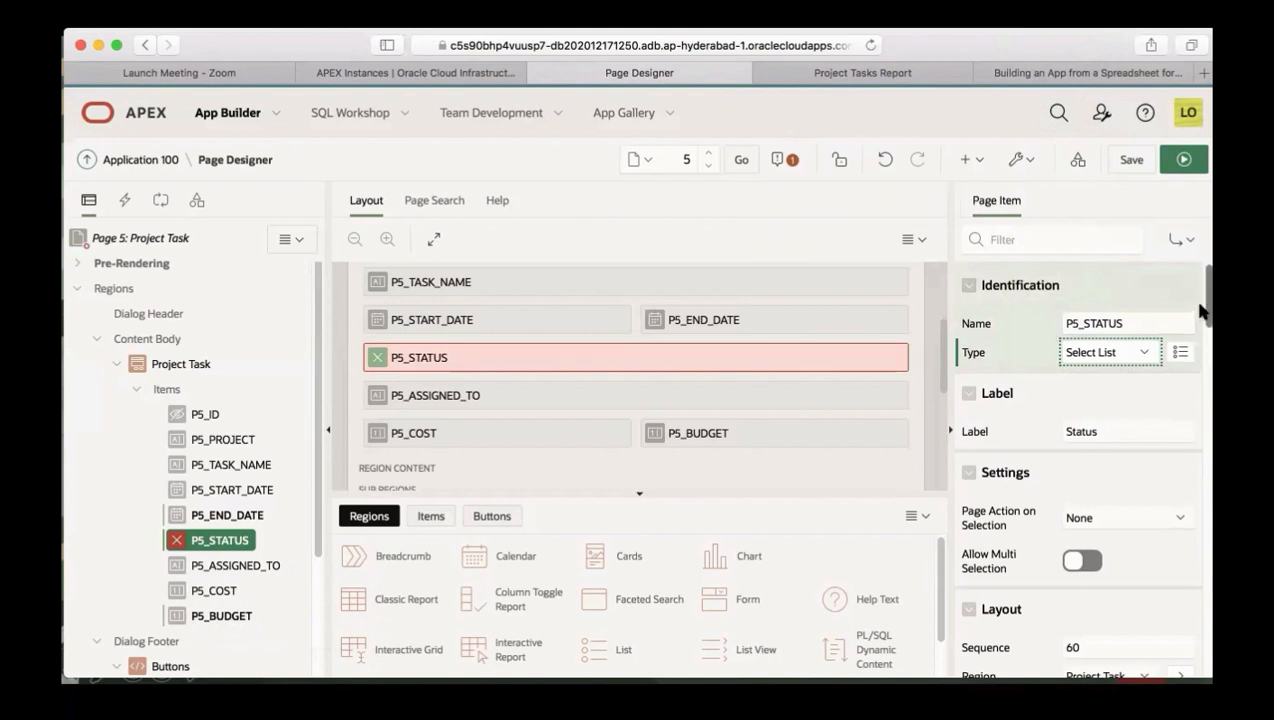
scroll(1200, 345, "down", 5)
left_click_drag(1200, 345, 1202, 432)
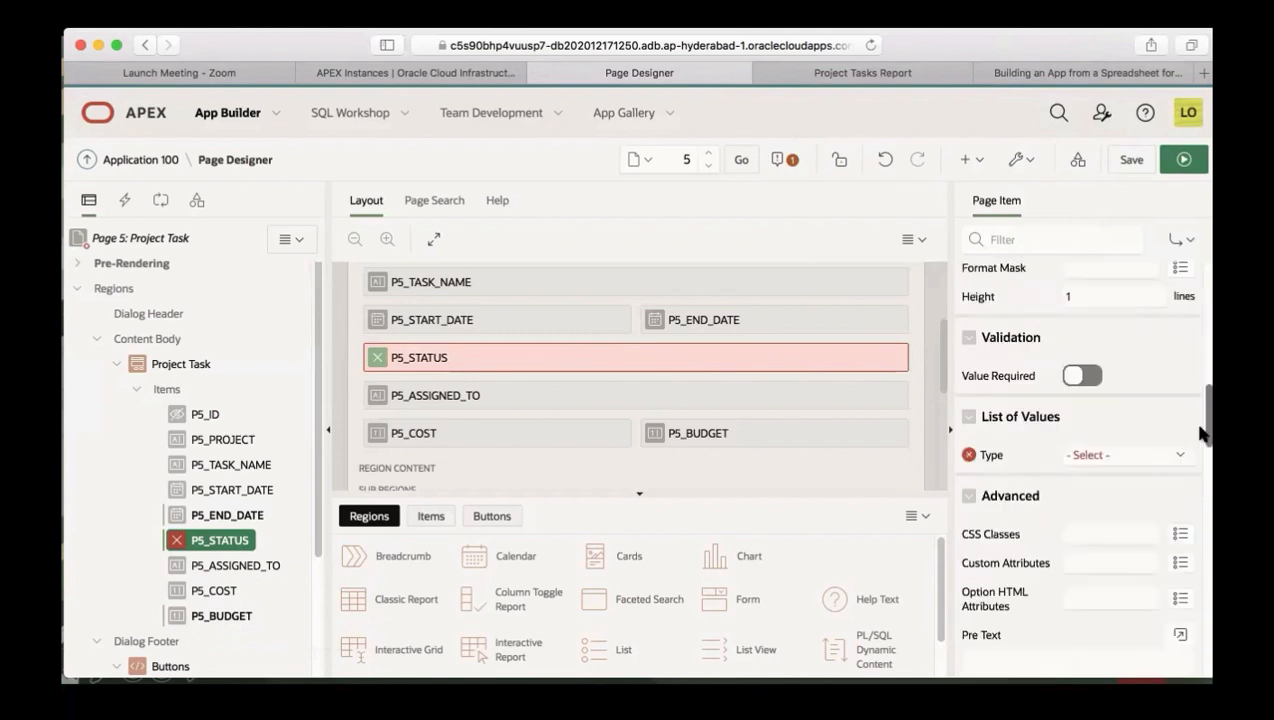
Step: Set P5_STATUS's list of values to SQL Query, hide extra values, and use '- Select Status -' as null display
left_click(1143, 452)
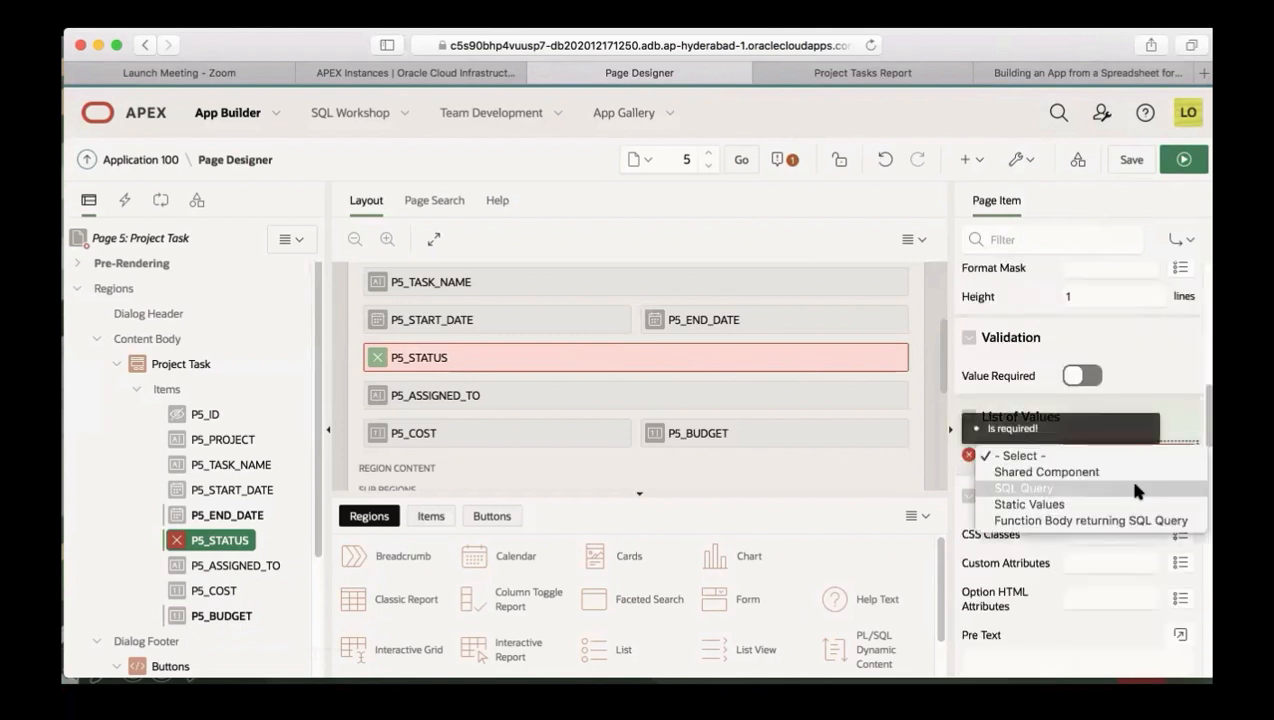
left_click(1135, 489)
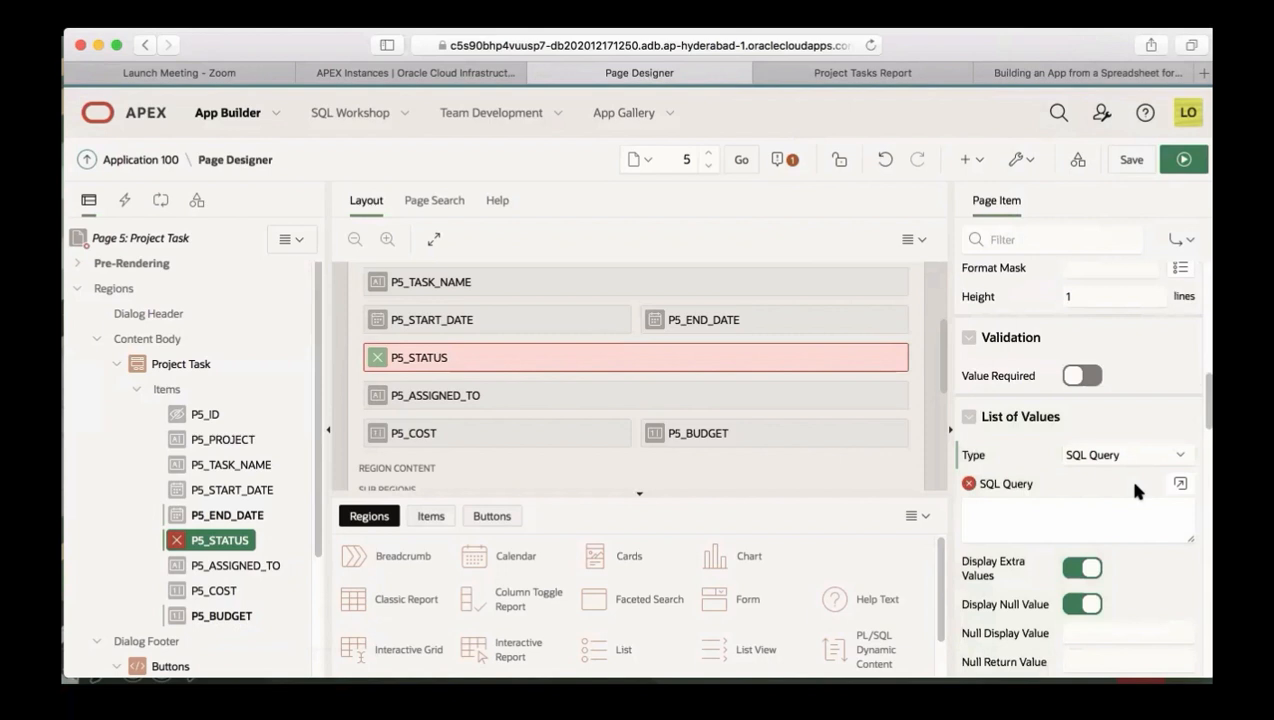
left_click_drag(1200, 418, 1203, 443)
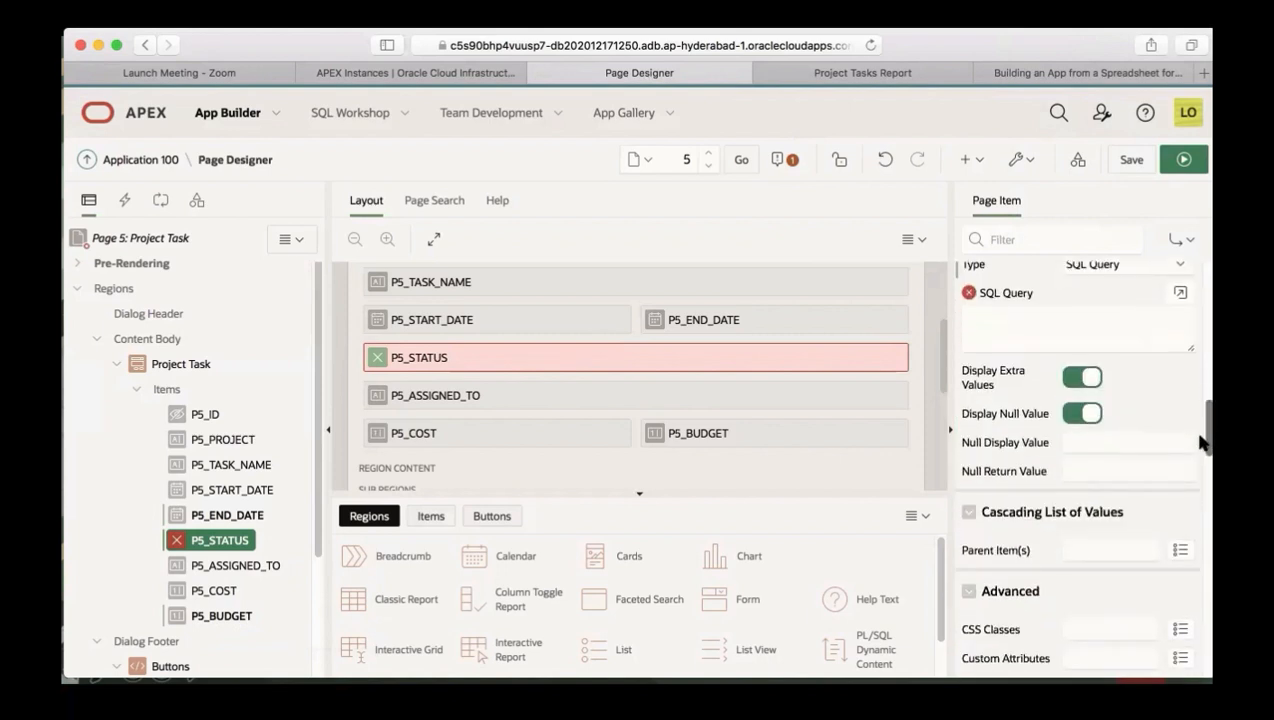
left_click(1095, 380)
left_click(1099, 443)
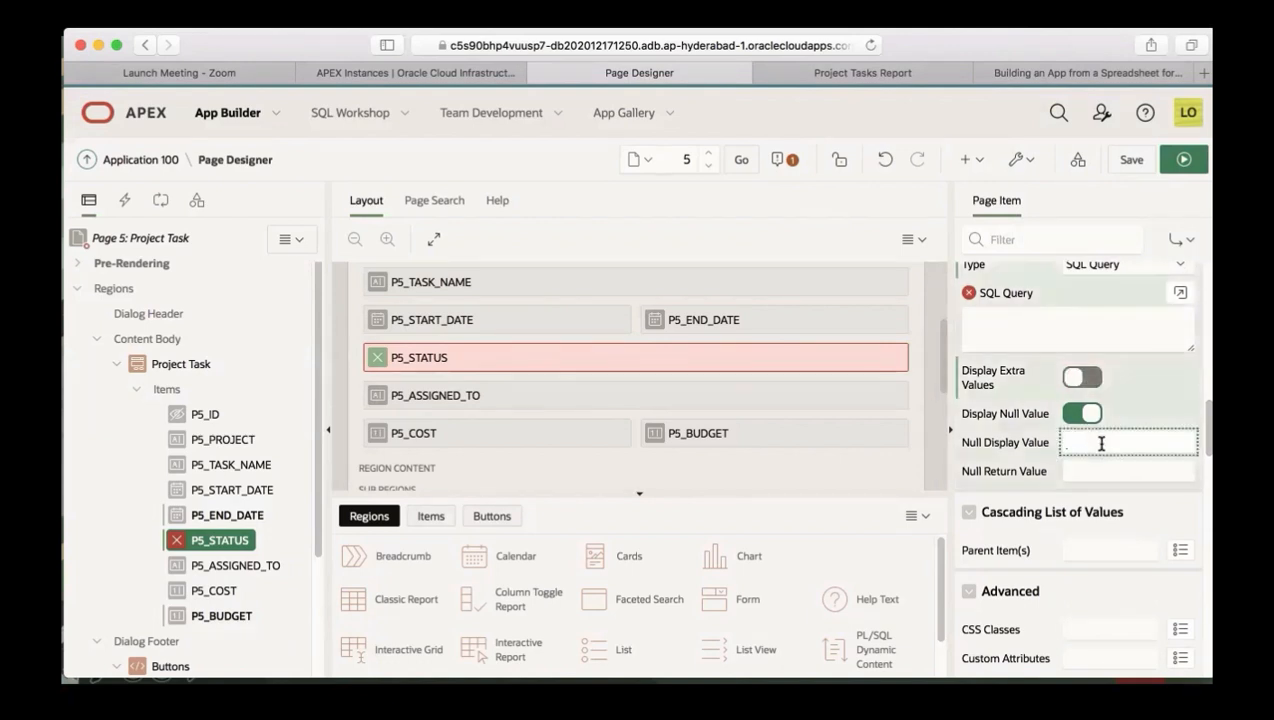
type("- Select Status -")
Step: Enter the query 'select distinct status d, status r from project_tasks order by 1' and save the page
left_click(1100, 322)
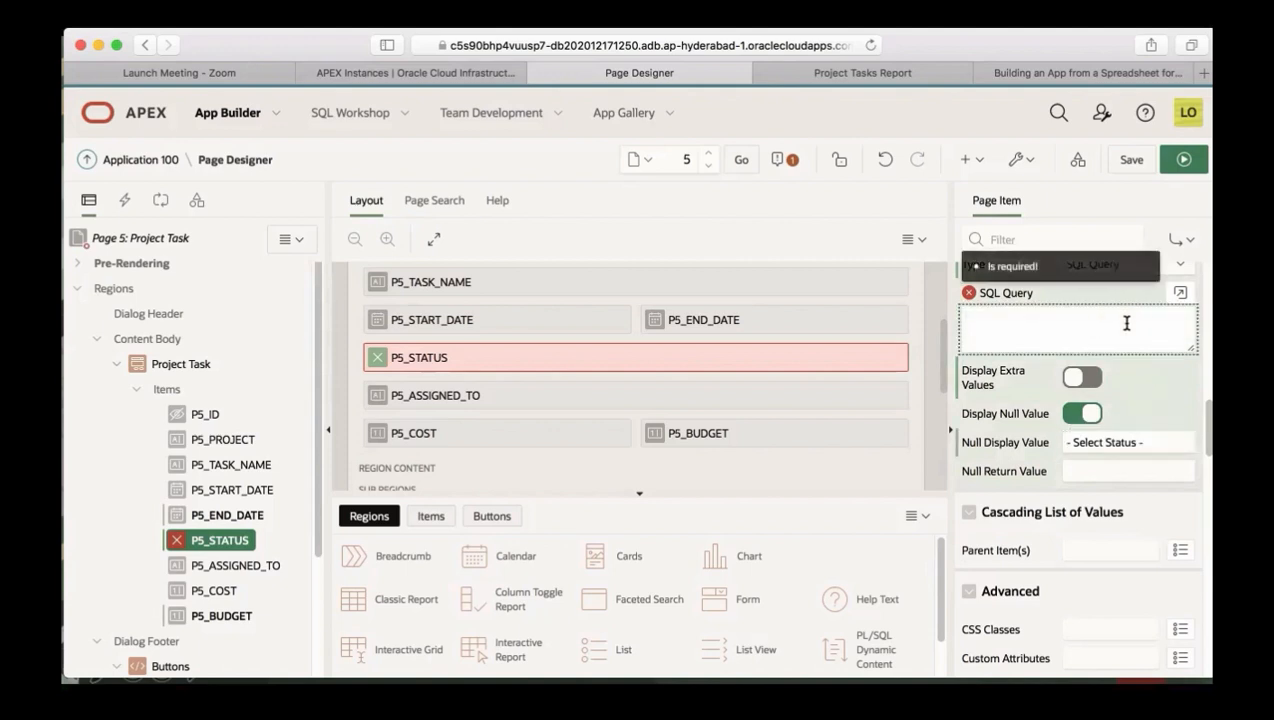
scroll(1205, 418, "up", 1)
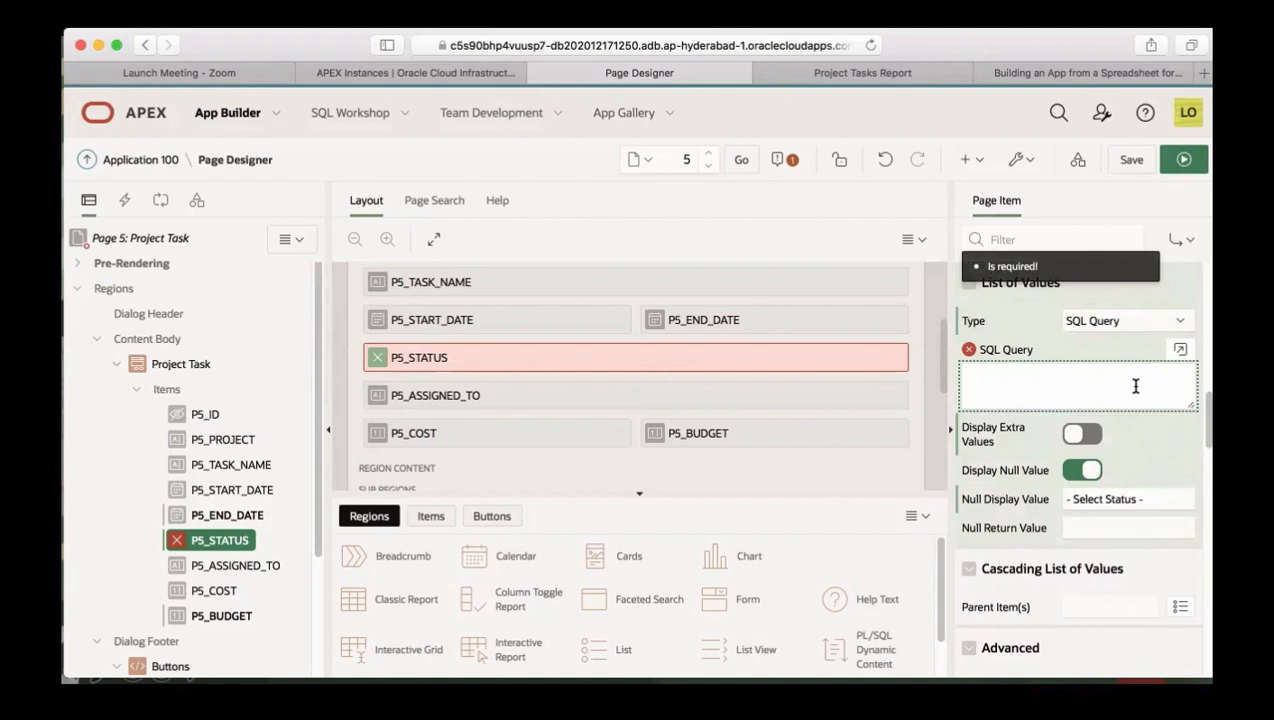
type("see")
key("BackSpace")
type("lect distinct status ")
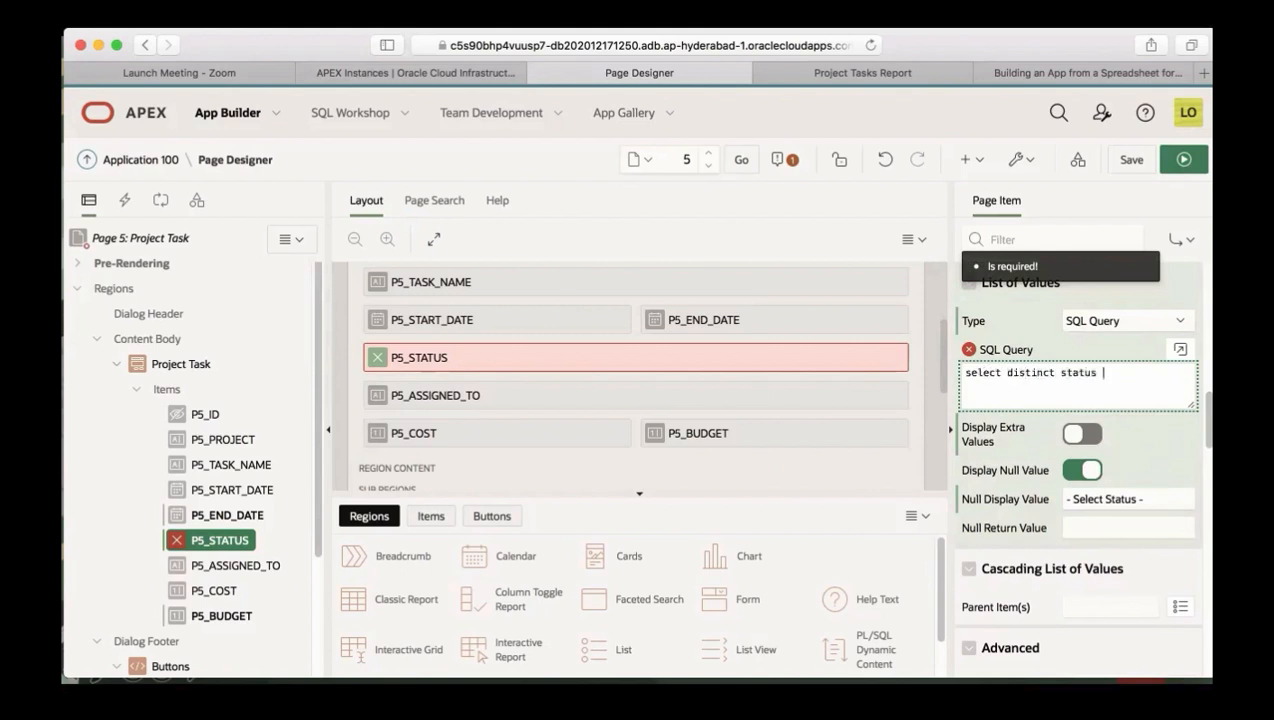
type("d, status r from project_")
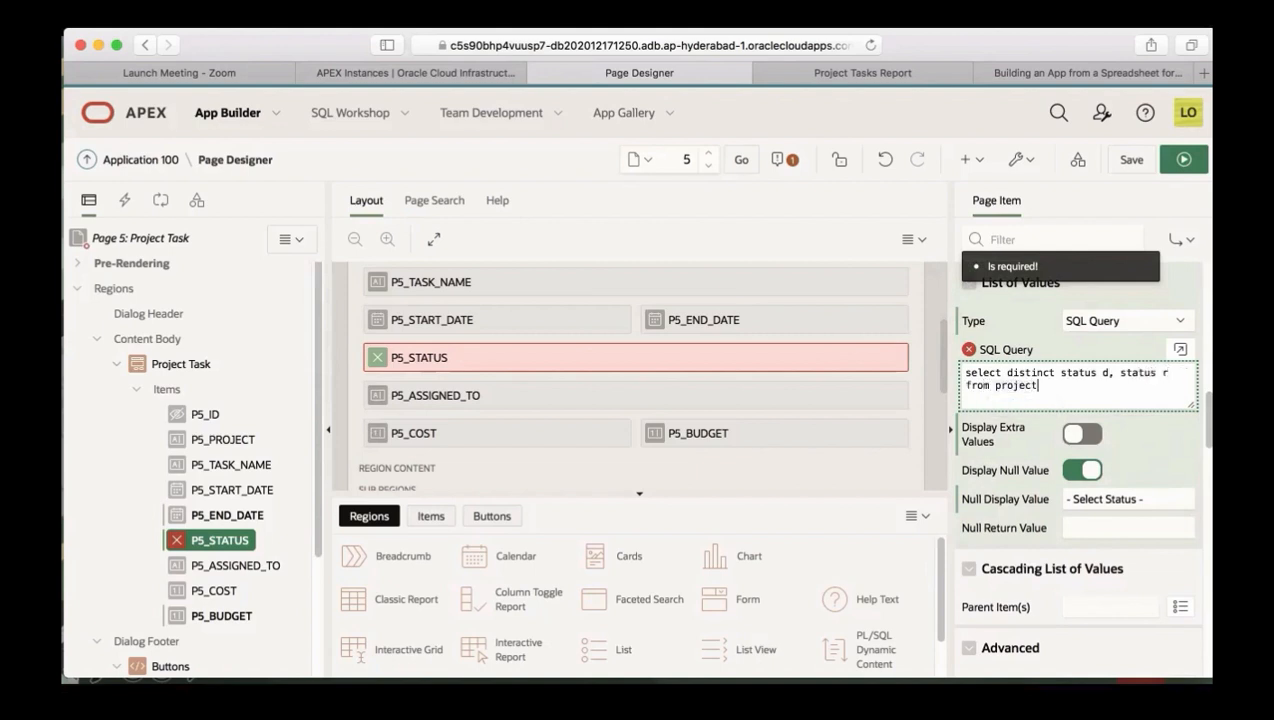
type("tasks order by 1")
left_click(1134, 160)
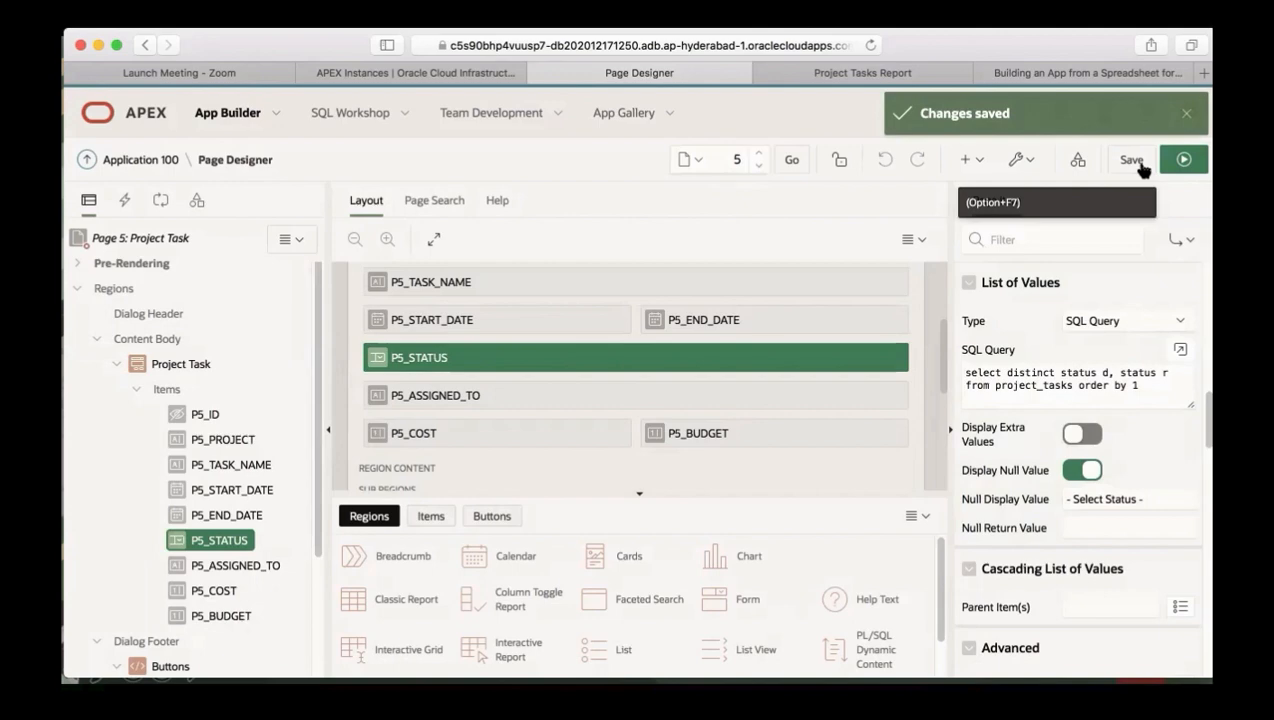
Step: Check that the first task's Status list offers Closed, On-Hold, Open and Pending, then close the form
left_click(852, 74)
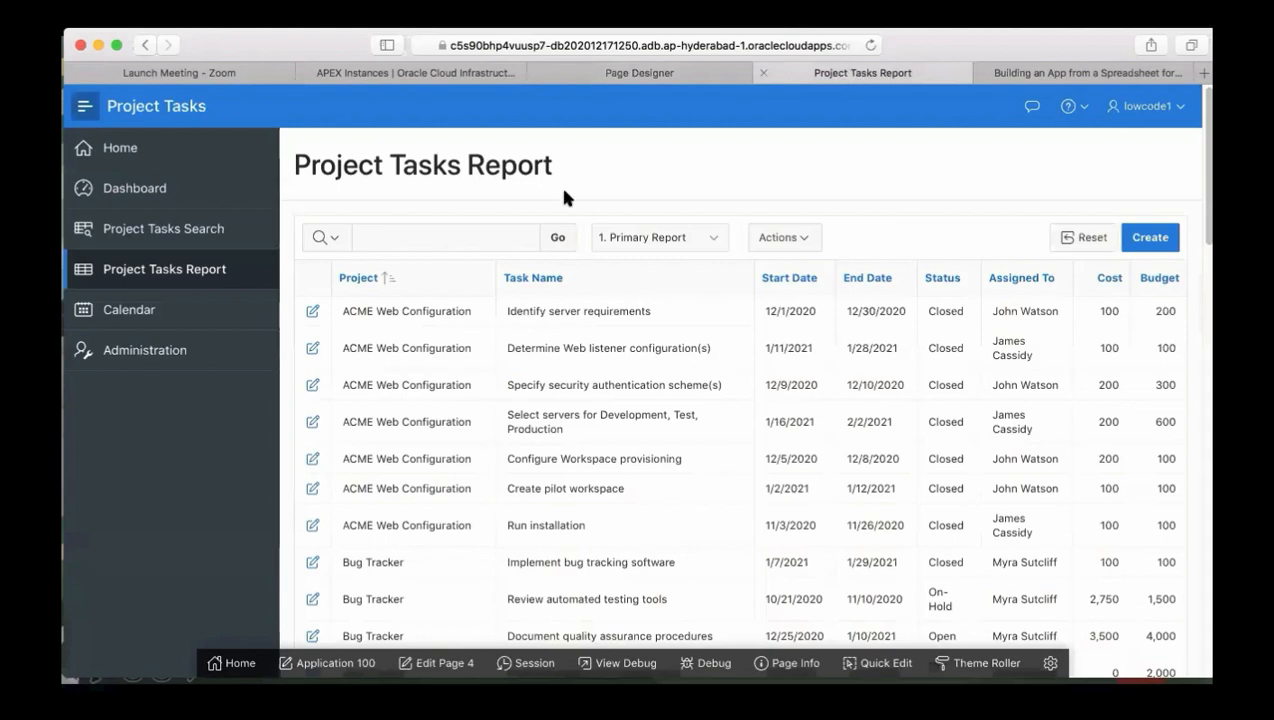
left_click(313, 315)
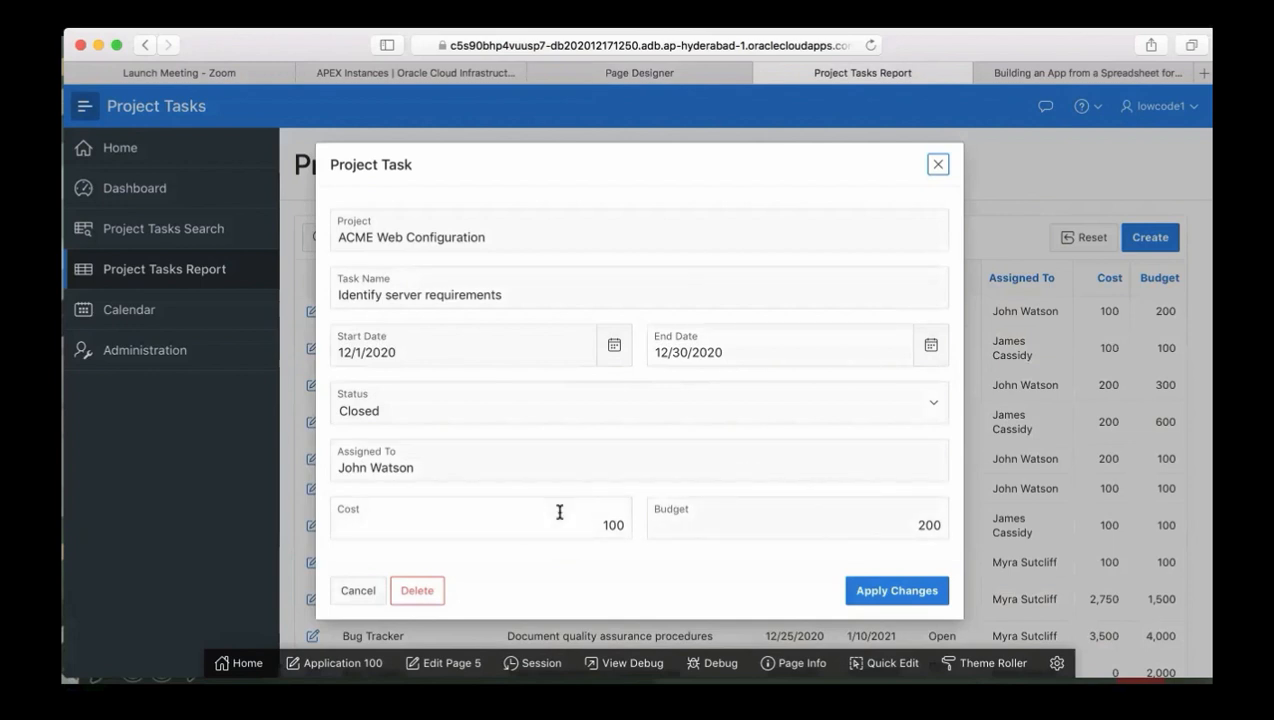
left_click(681, 416)
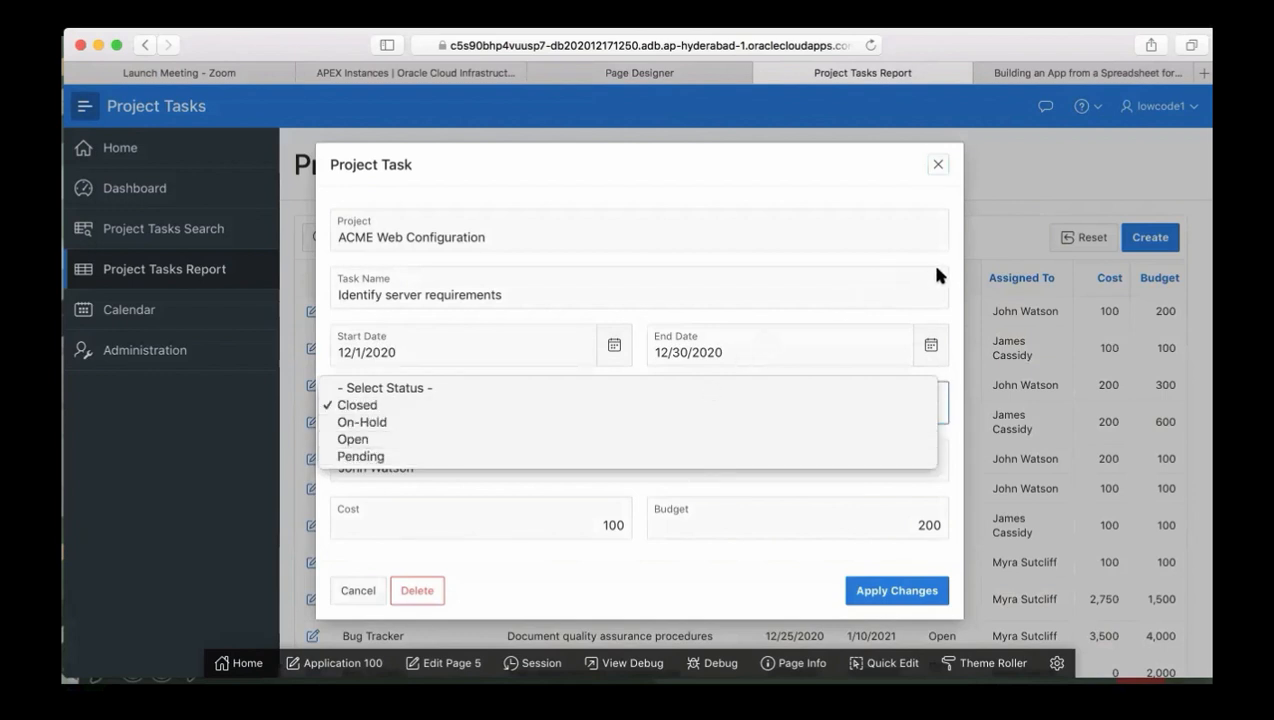
left_click(959, 250)
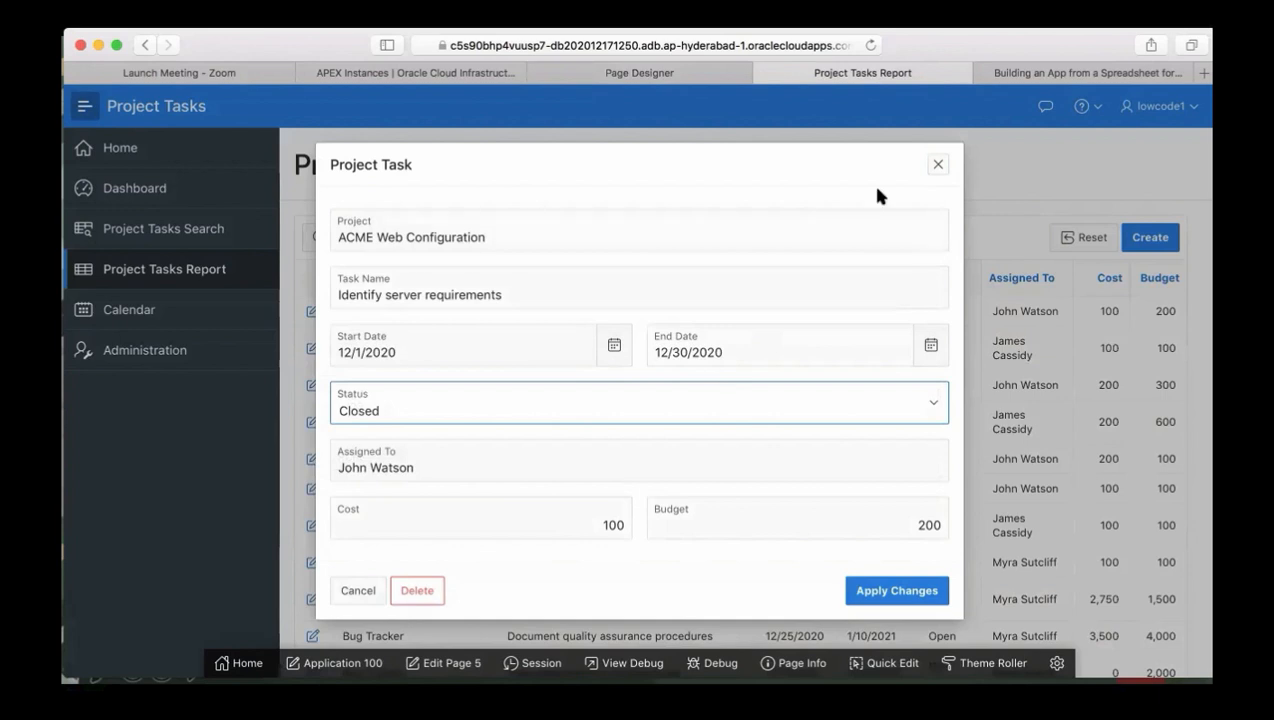
left_click(938, 164)
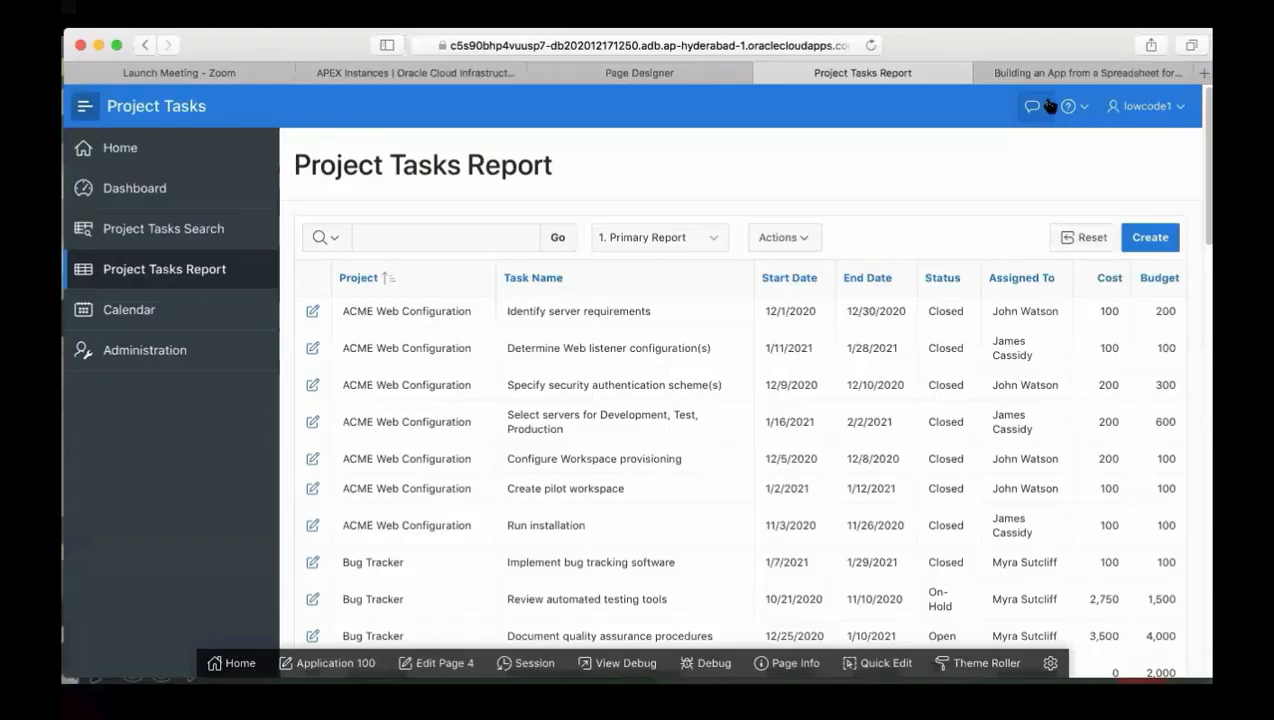
left_click(1060, 73)
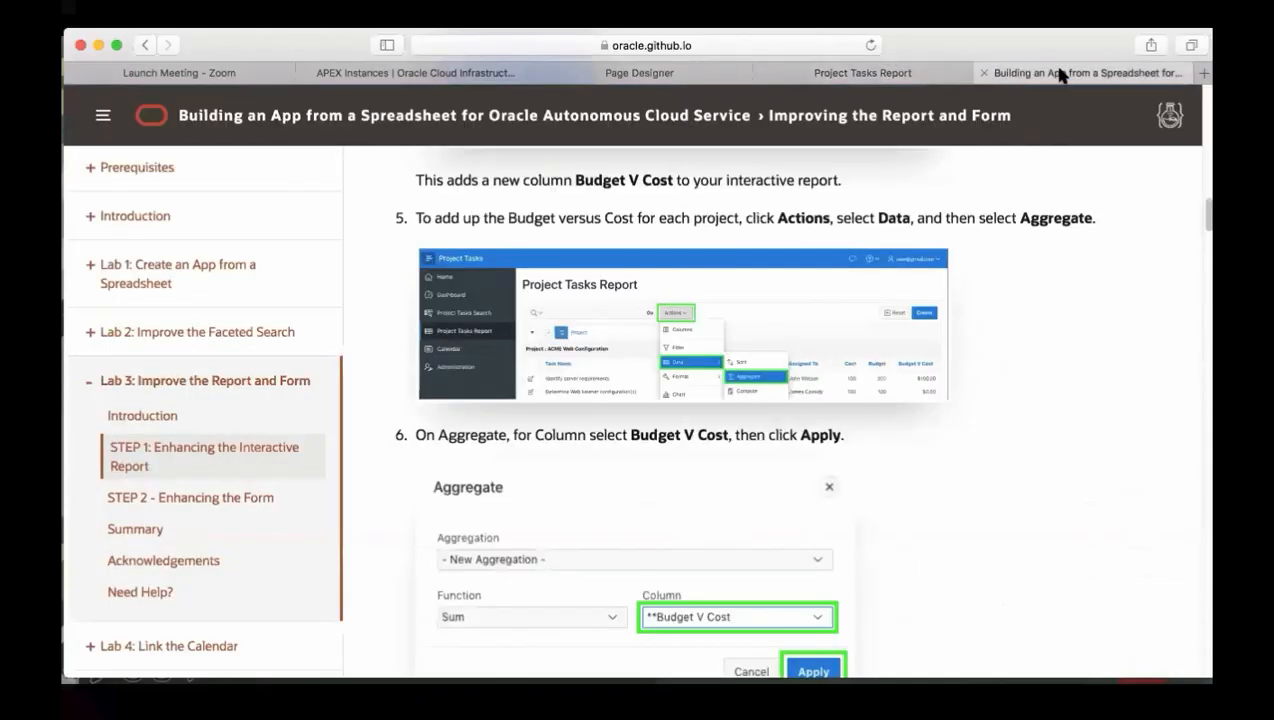
left_click(209, 648)
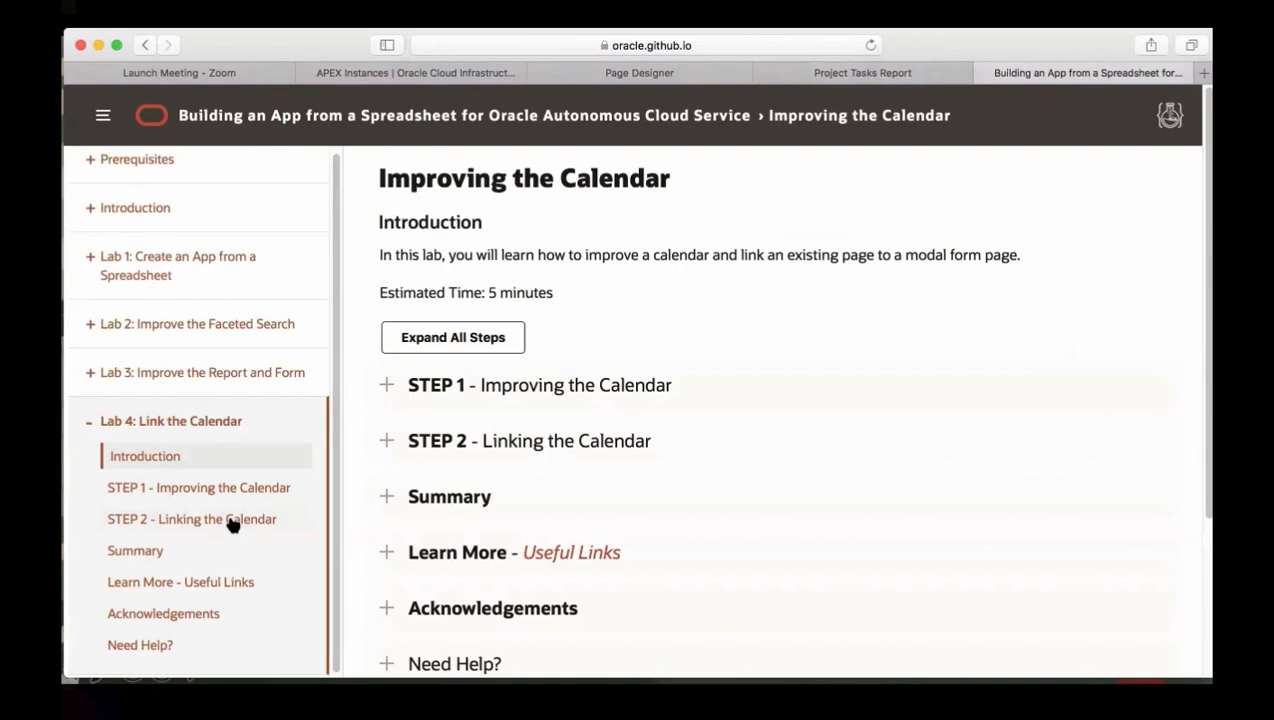
left_click(247, 490)
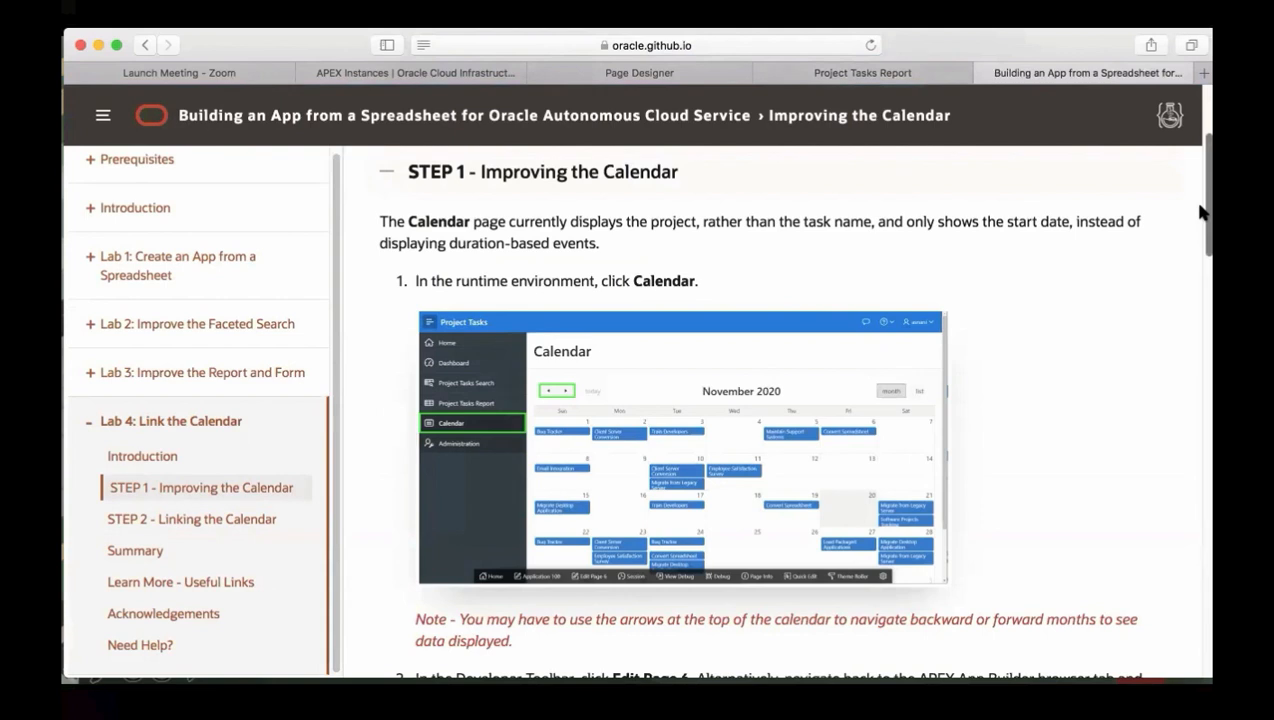
left_click_drag(1200, 210, 1200, 333)
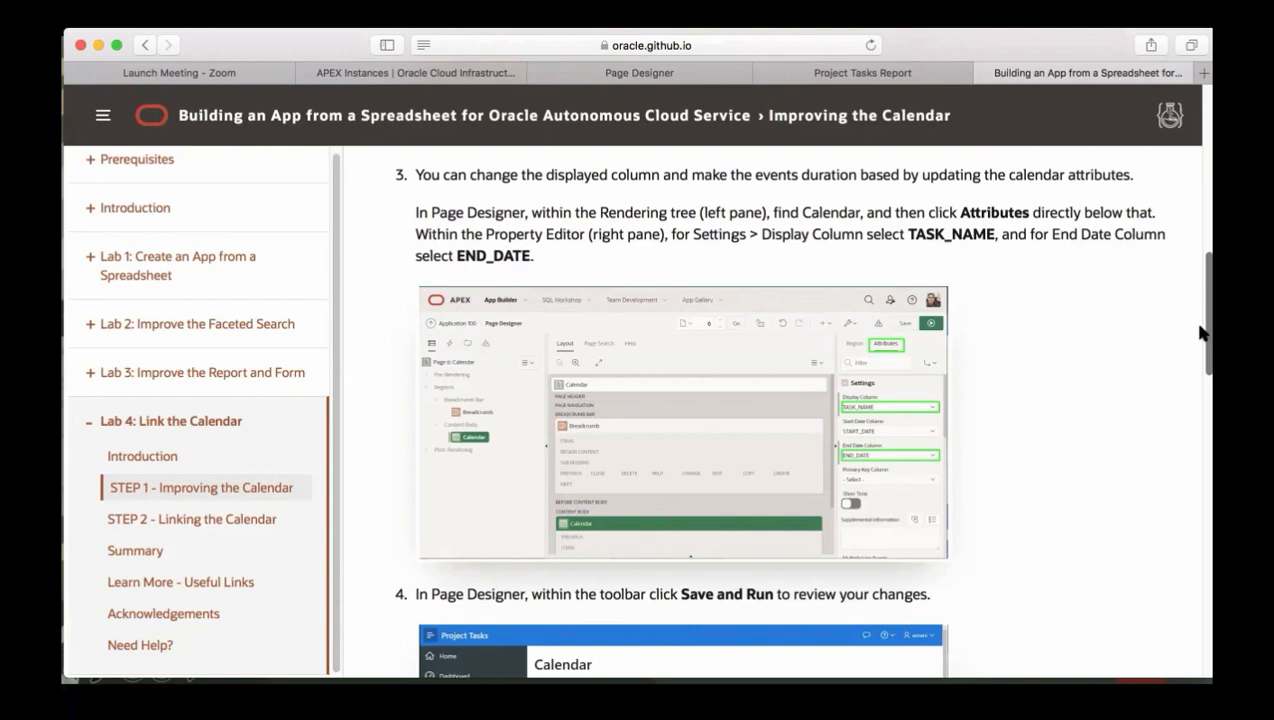
left_click_drag(1200, 332, 1200, 472)
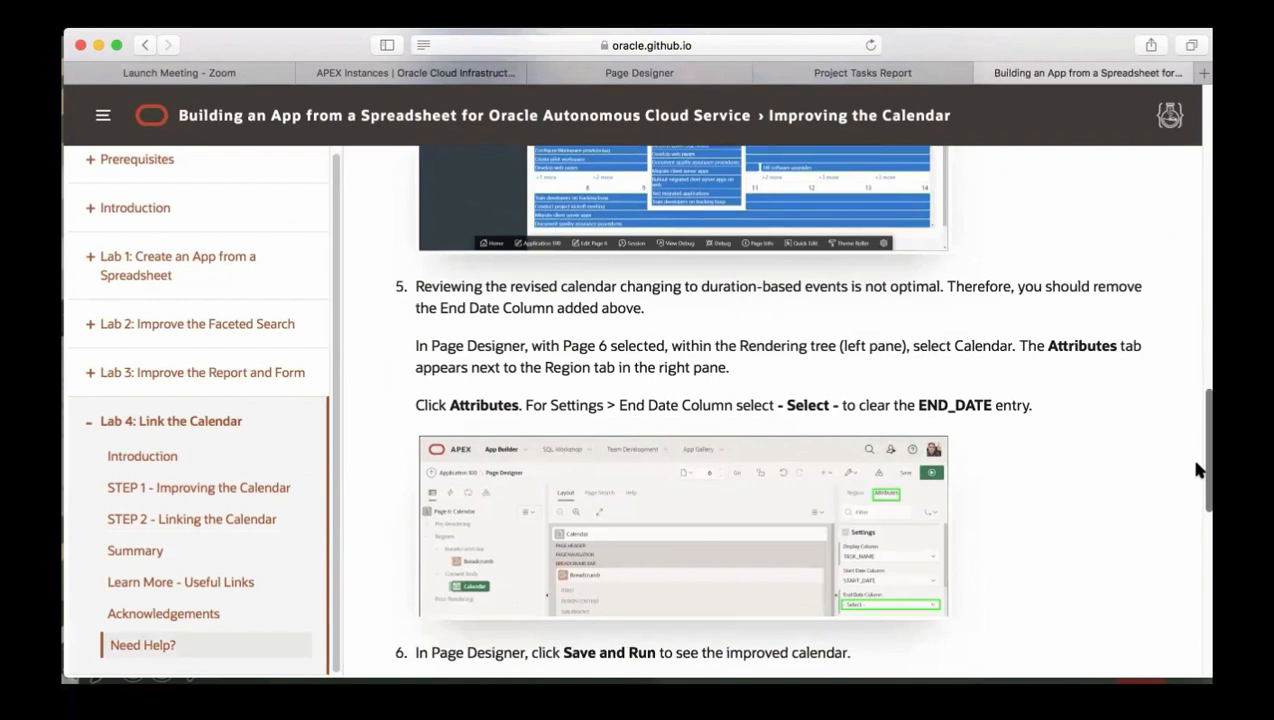
left_click_drag(1200, 470, 1190, 590)
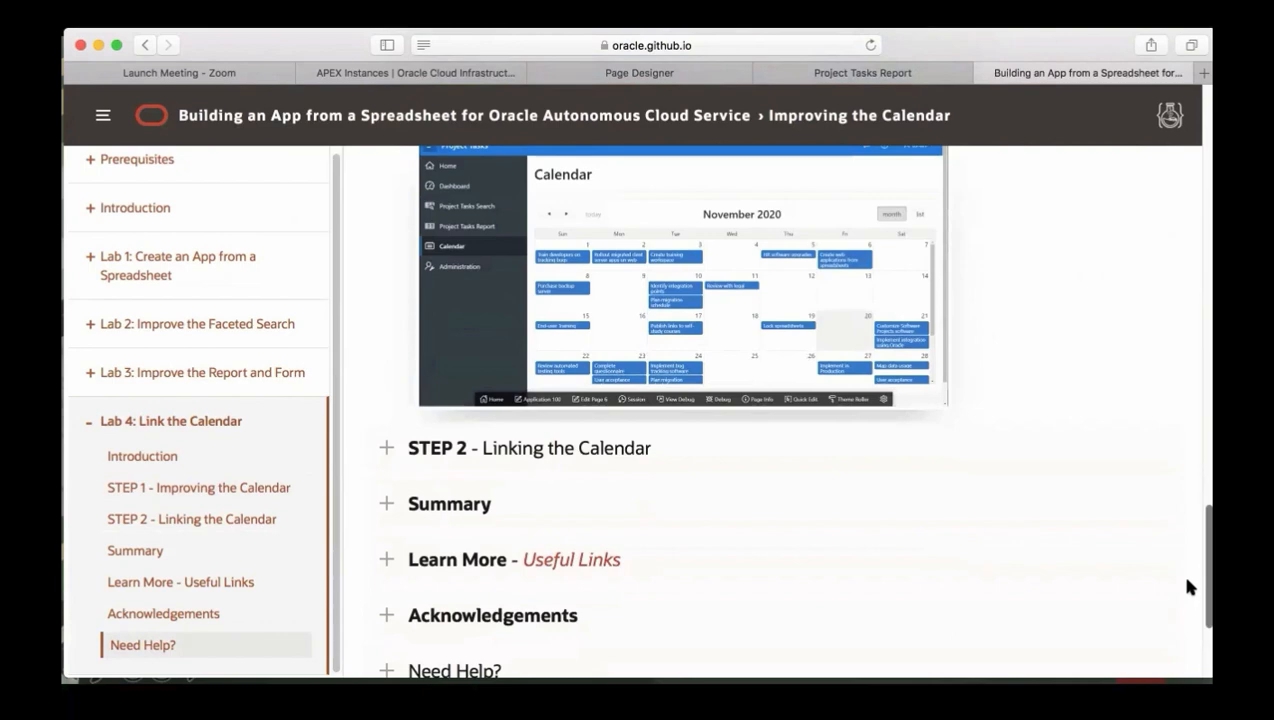
left_click_drag(1187, 587, 1185, 463)
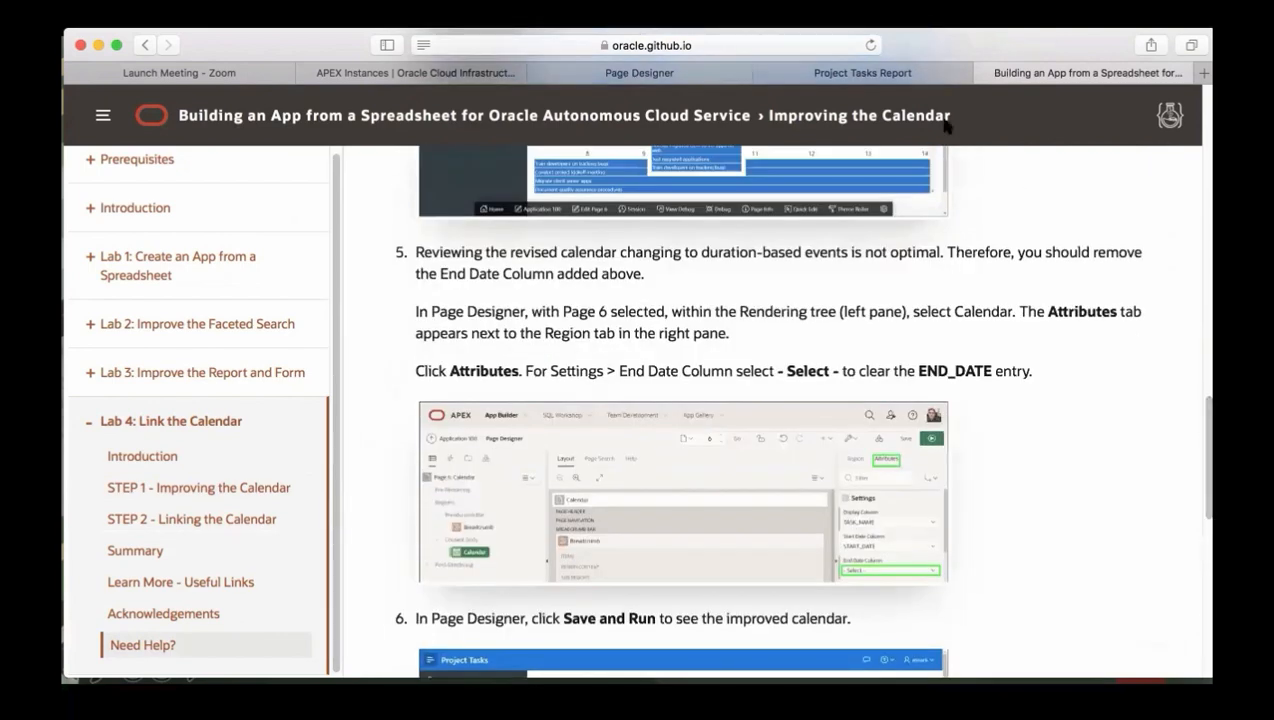
left_click(938, 80)
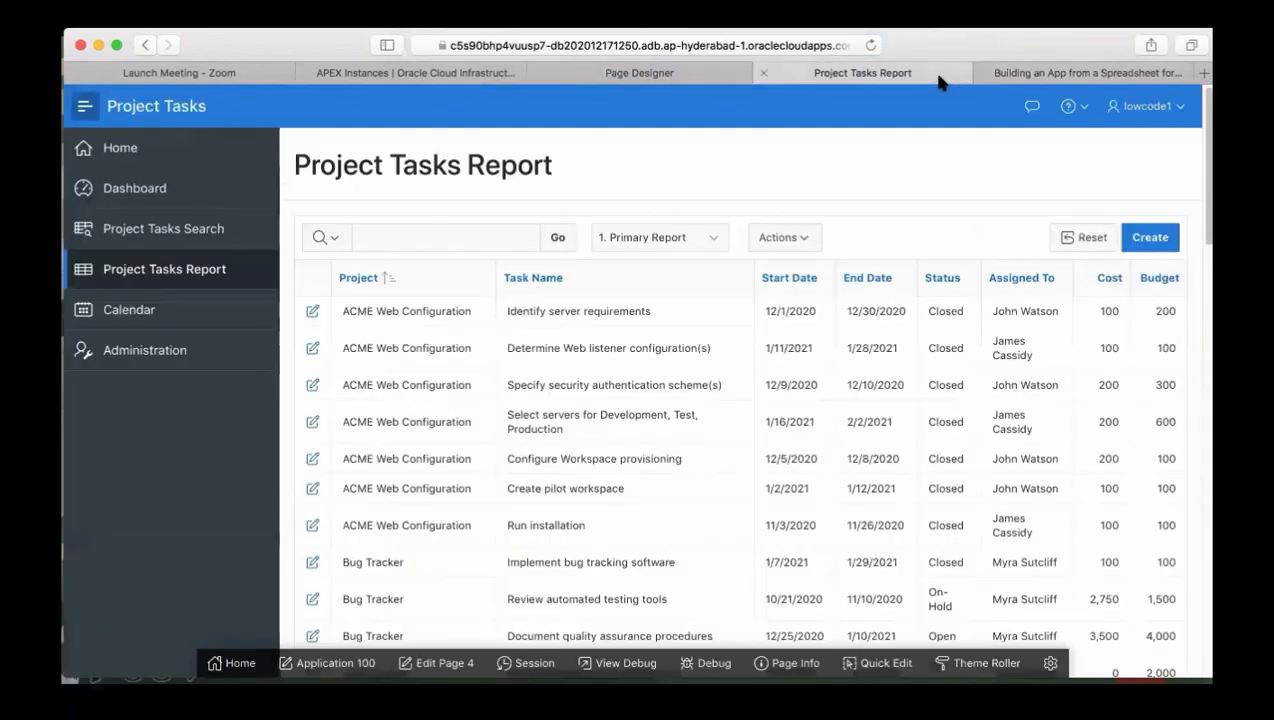
Step: View the app's December 2020 Calendar page, then edit Page 6 in Page Designer
left_click(238, 317)
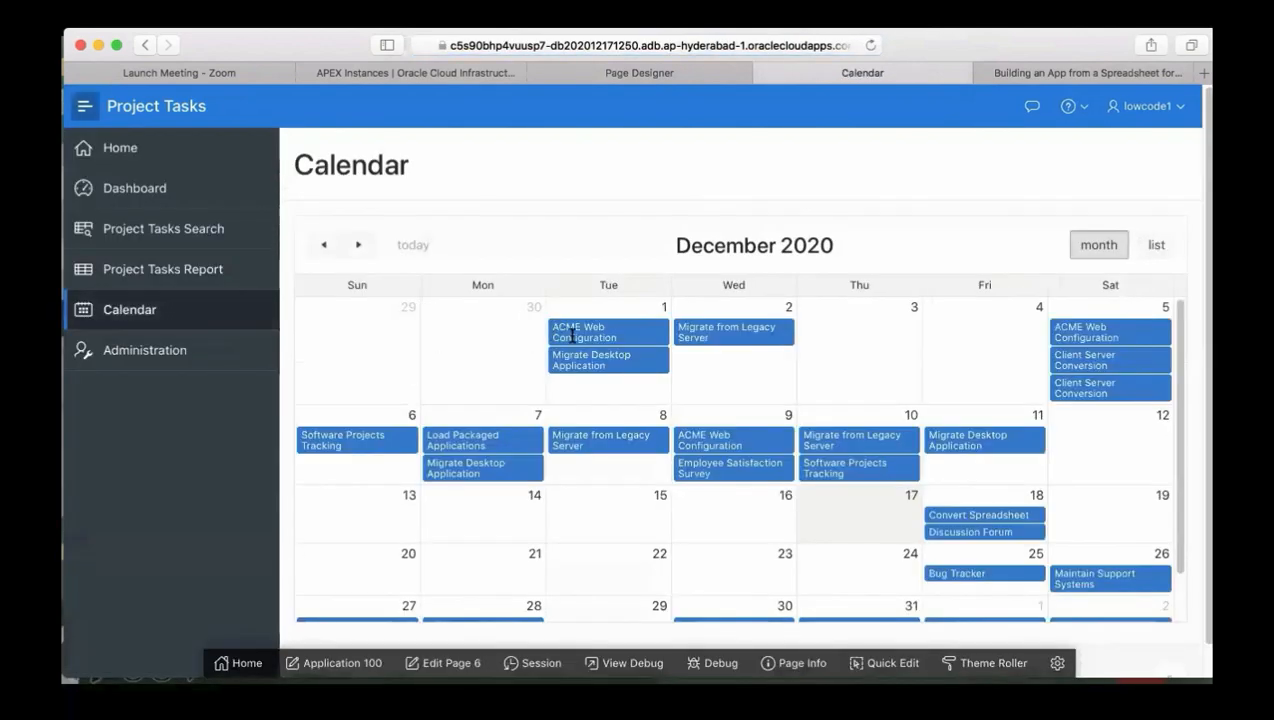
mouse_move(571, 335)
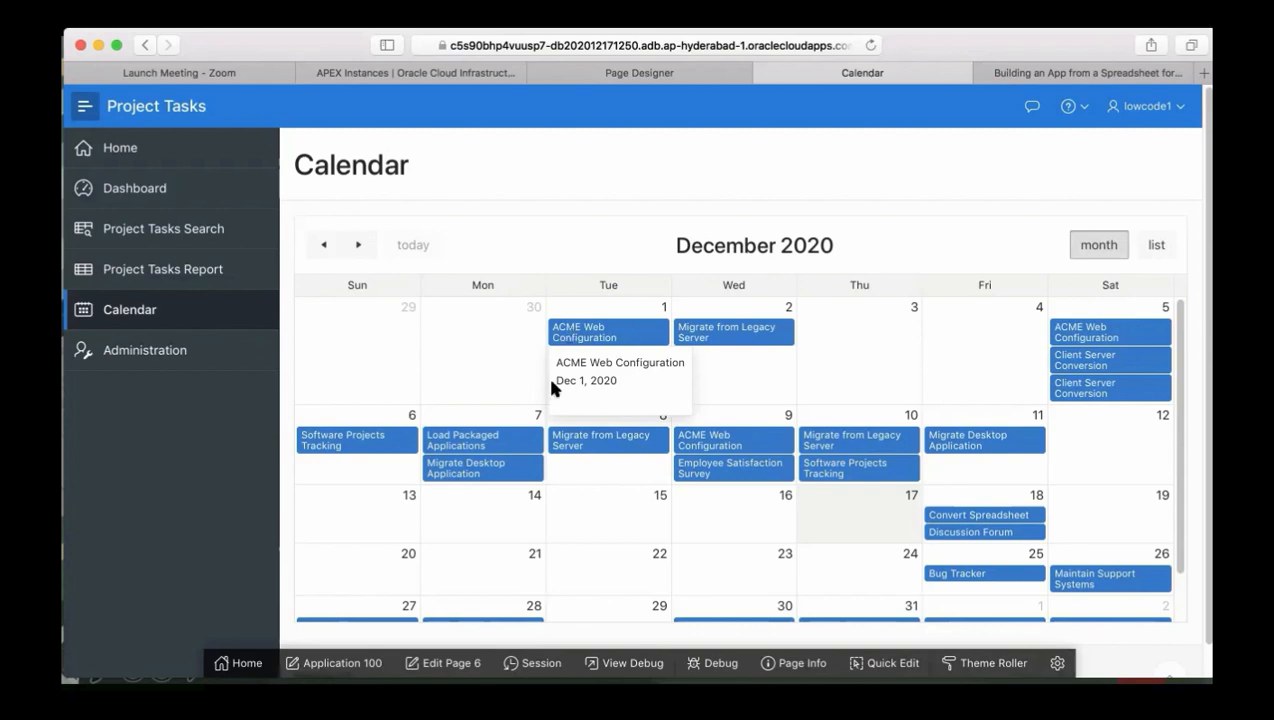
left_click(450, 663)
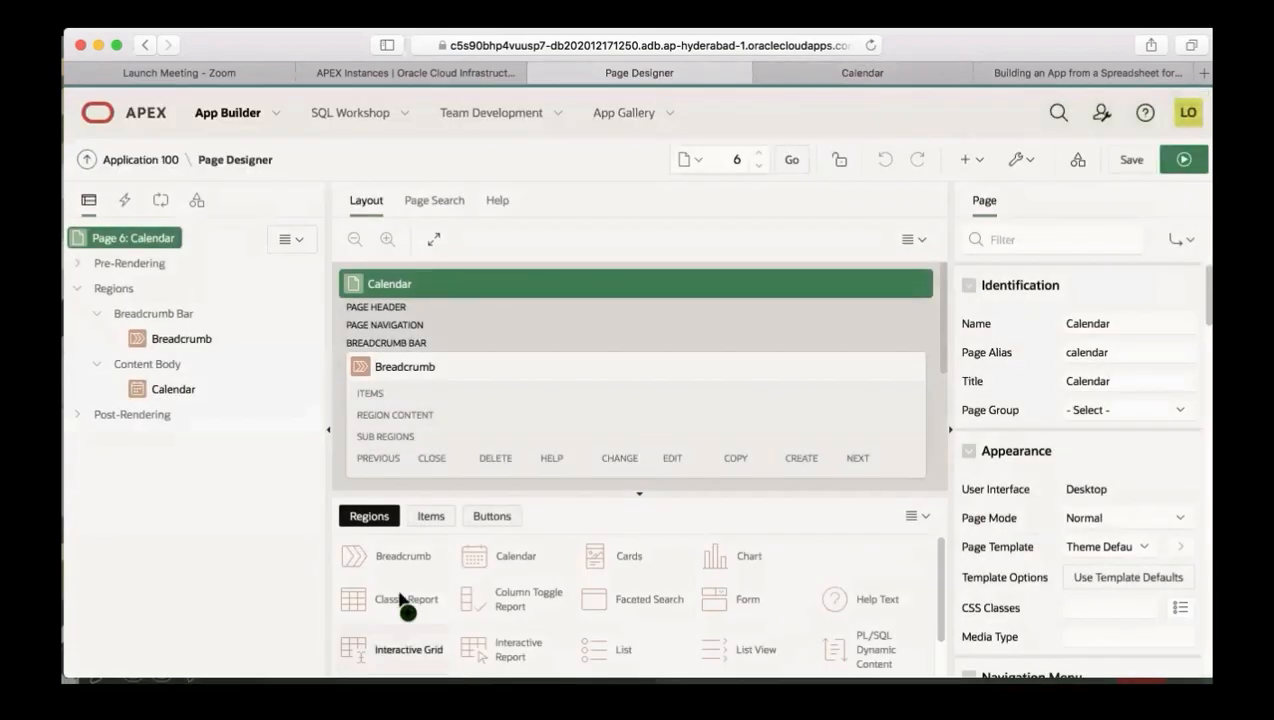
Step: Set the Calendar region's Display Column to TASK_NAME and End Date Column to END_DATE, then save and run
left_click(183, 386)
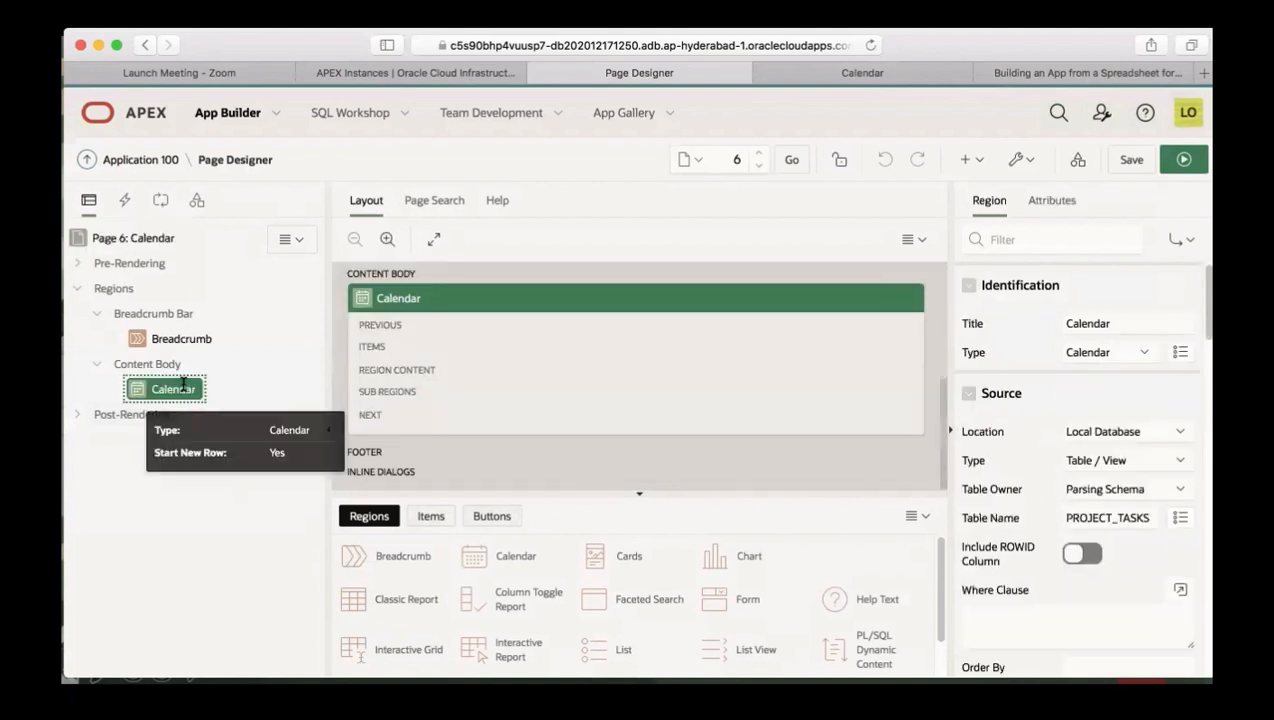
left_click(1042, 201)
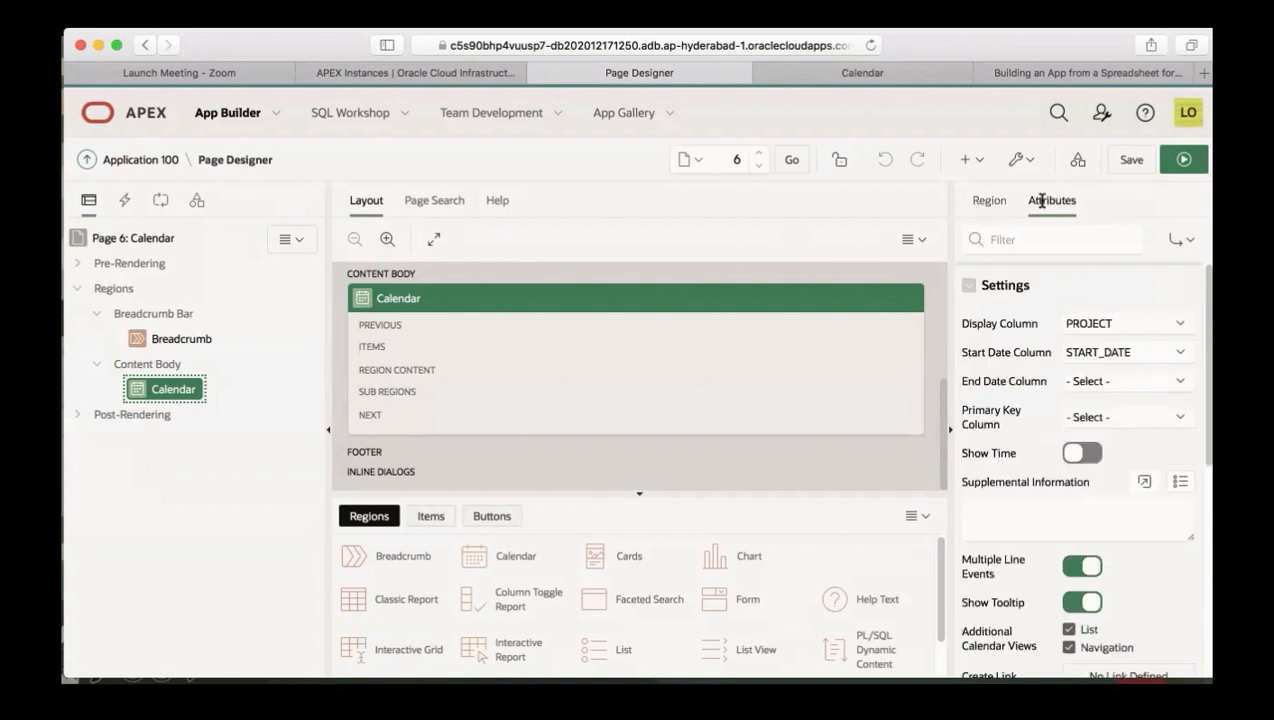
left_click(1083, 323)
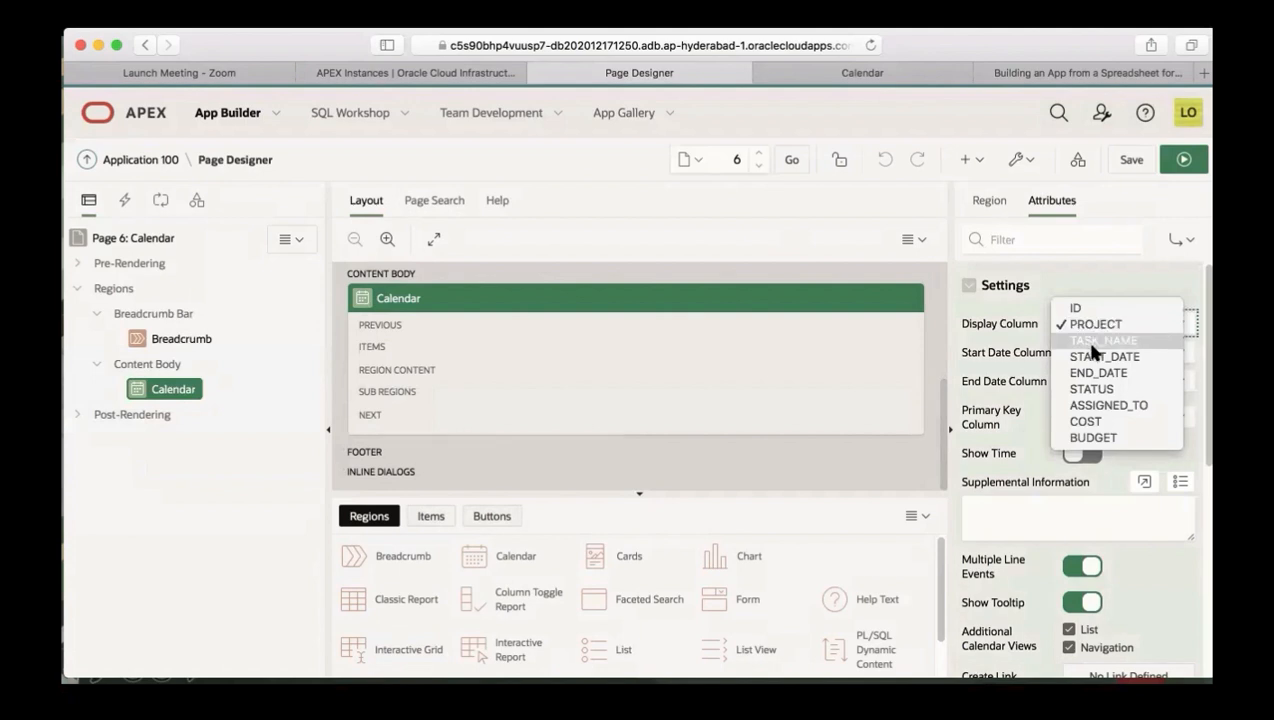
left_click(1093, 342)
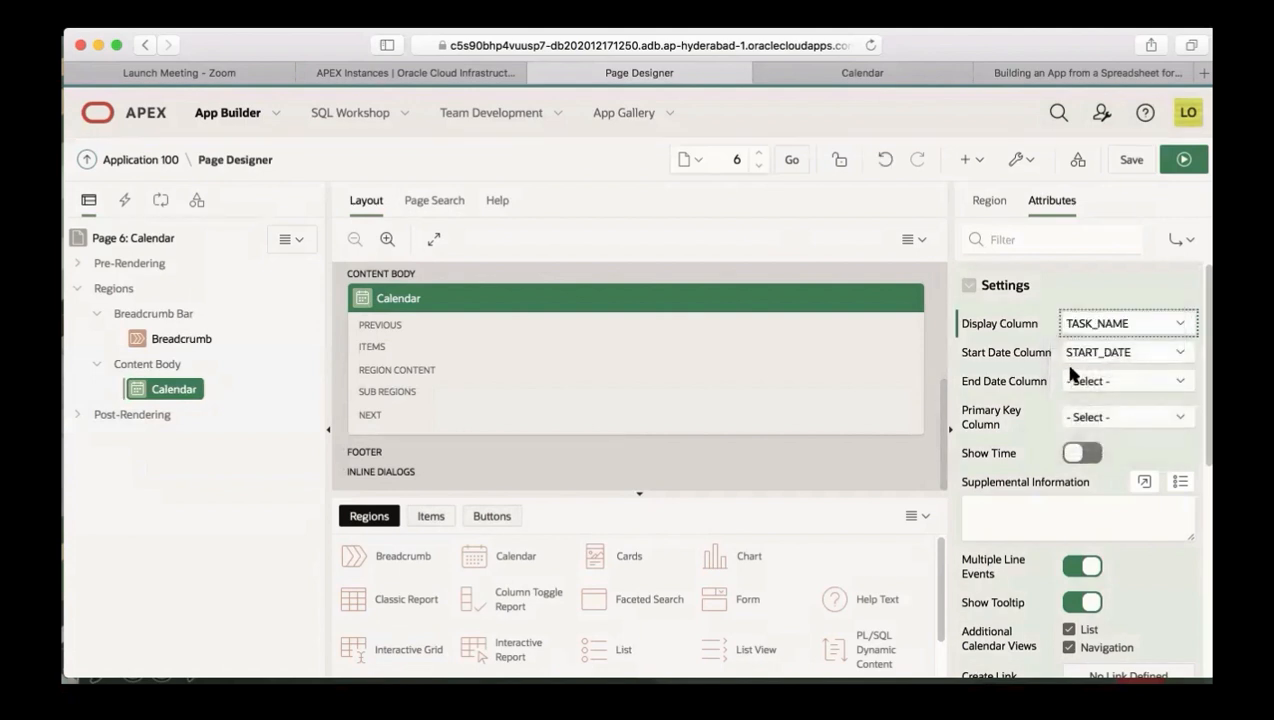
left_click(1069, 383)
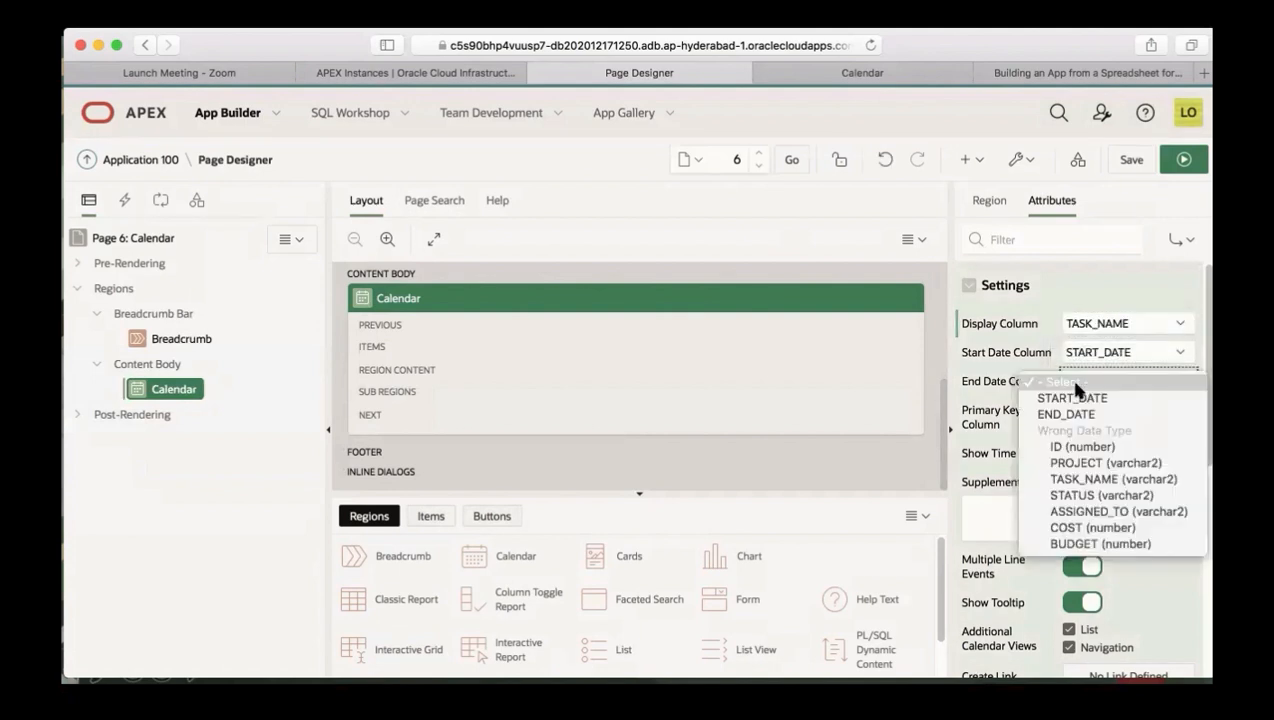
left_click(1071, 414)
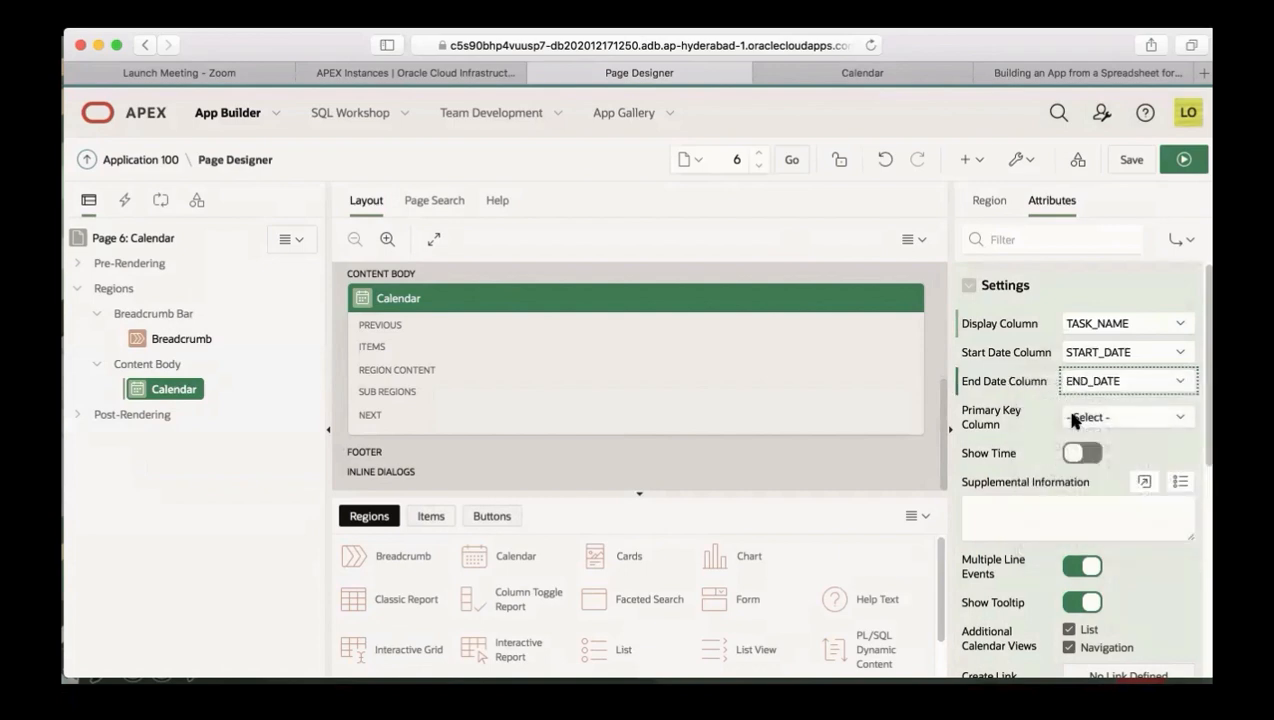
left_click(1186, 158)
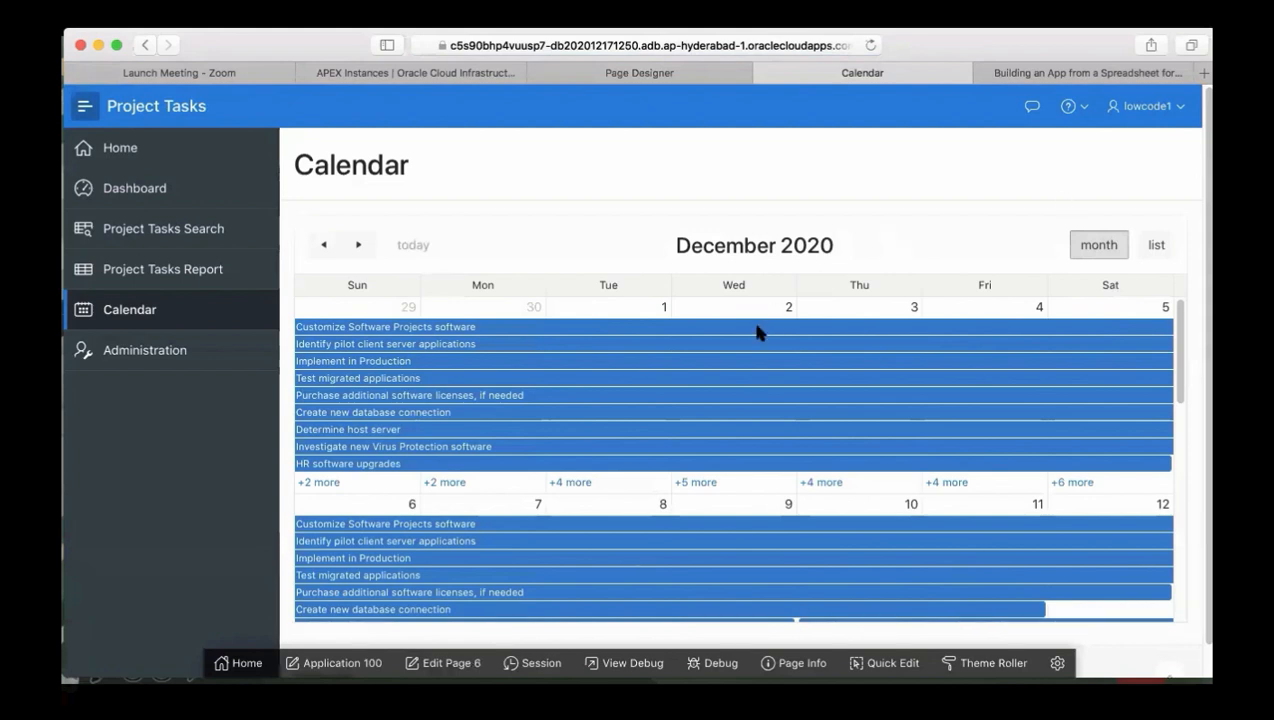
Step: Inspect a calendar event's details, then go back to editing Page 6 in Page Designer
mouse_move(757, 332)
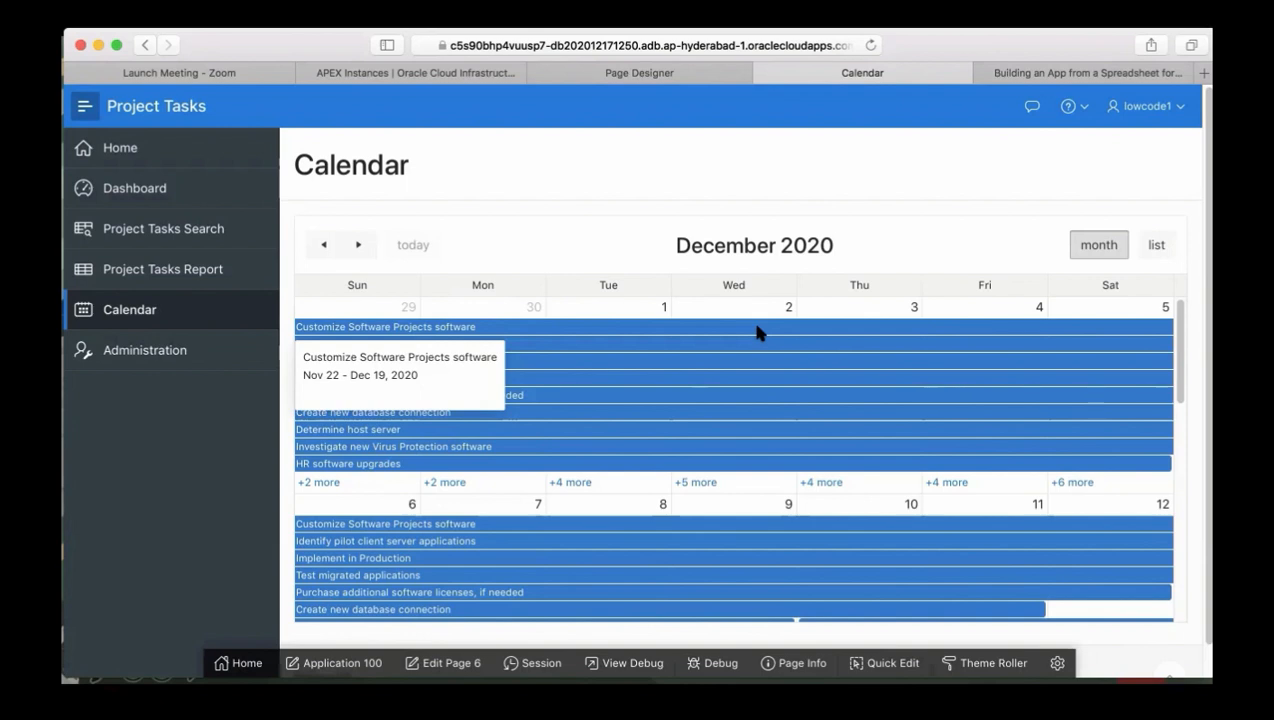
left_click(462, 665)
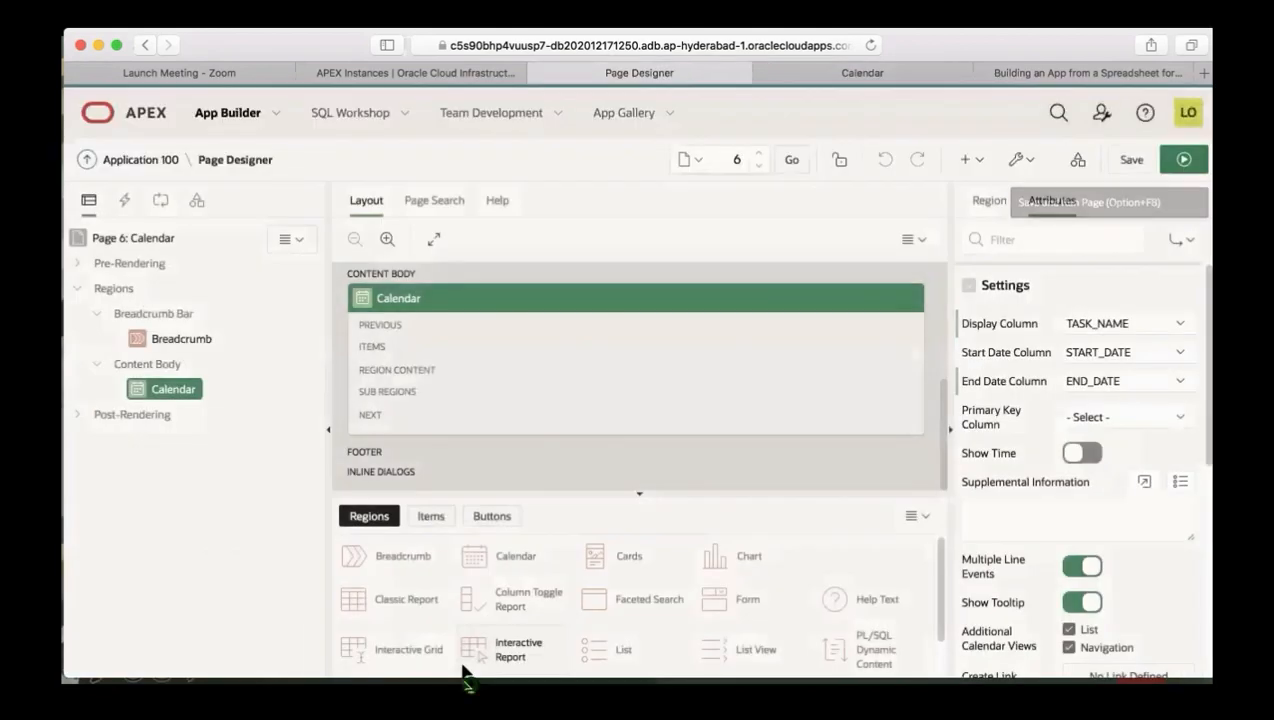
Step: Reset End Date Column to - Select -, save and run to check single-day entries, then return to the guide
left_click(1085, 384)
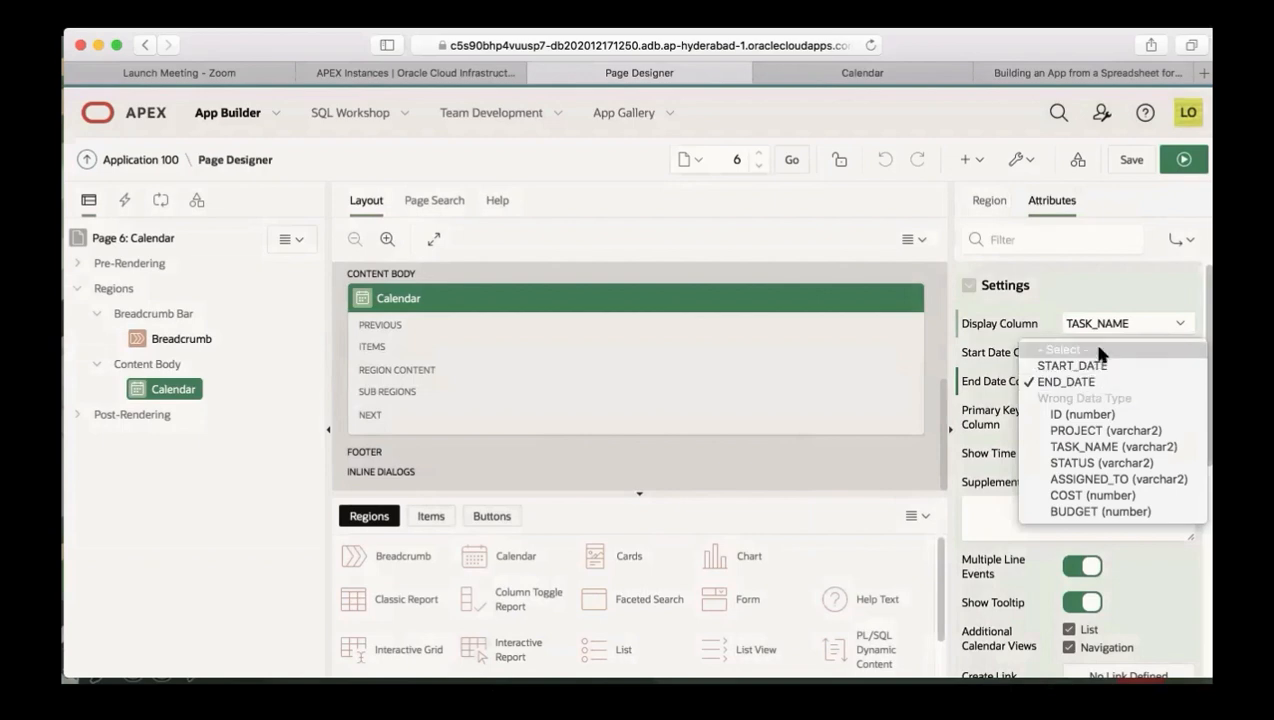
left_click(1098, 350)
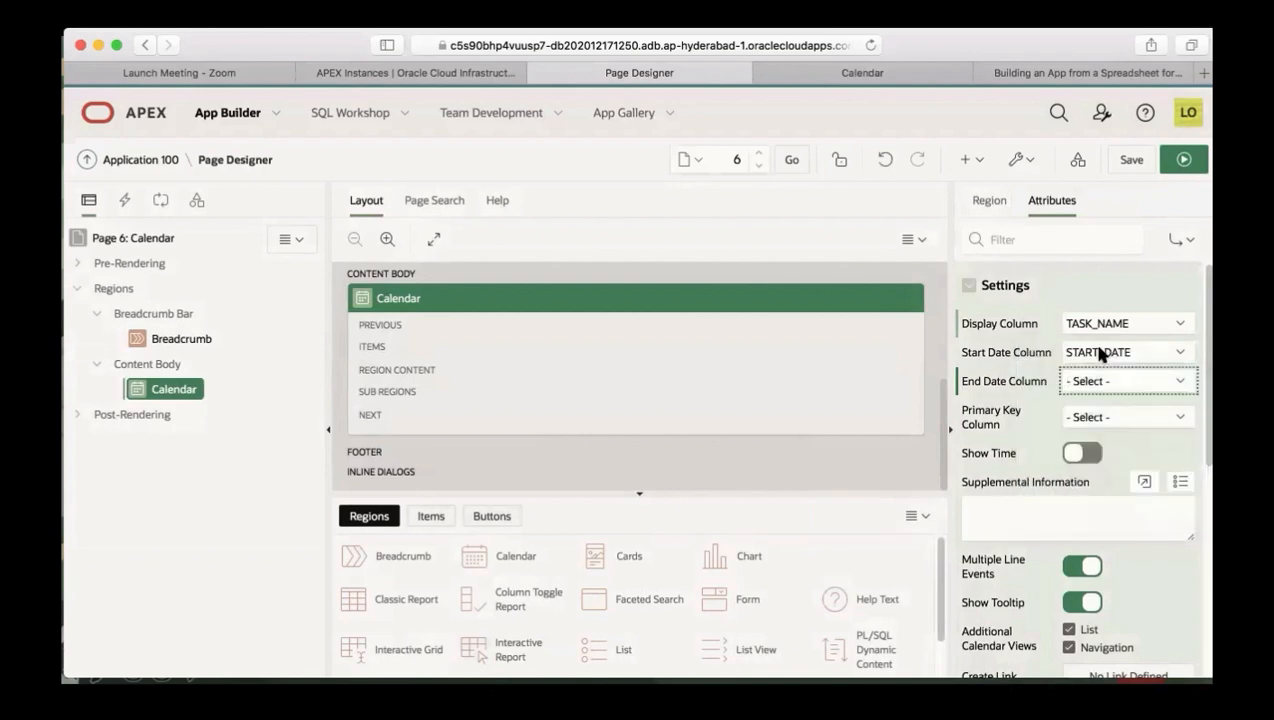
left_click(1178, 158)
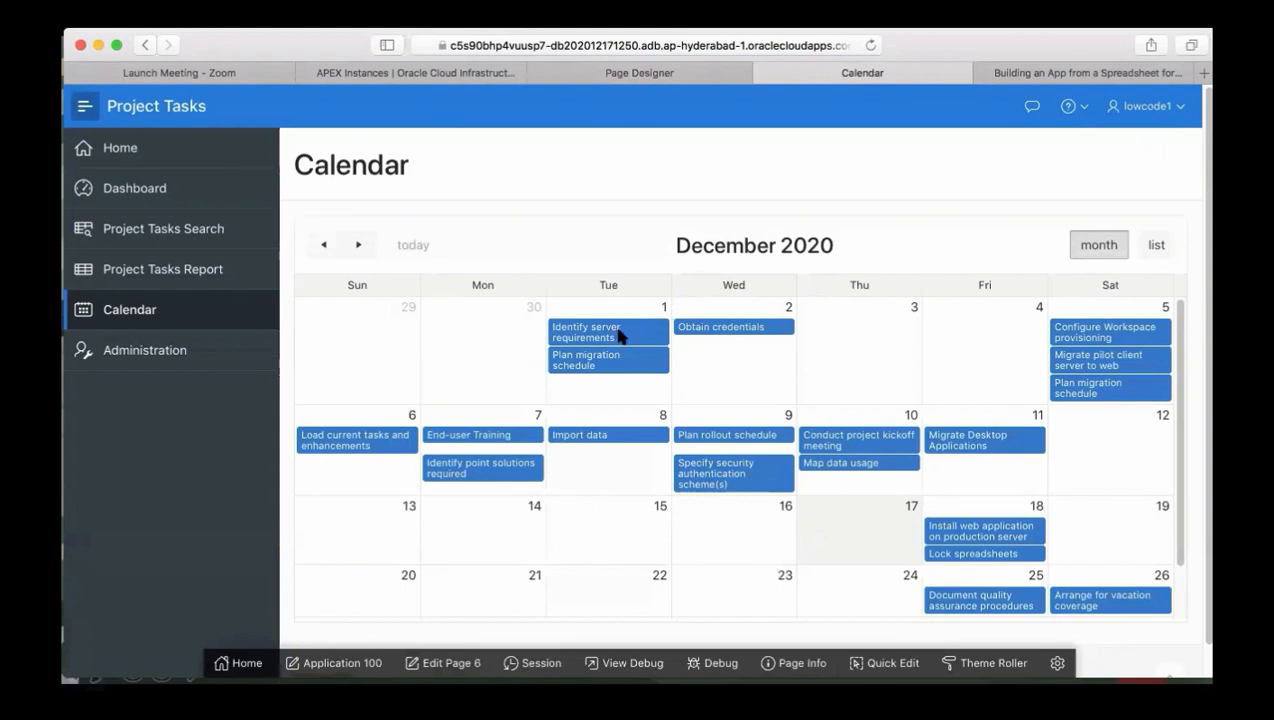
mouse_move(618, 335)
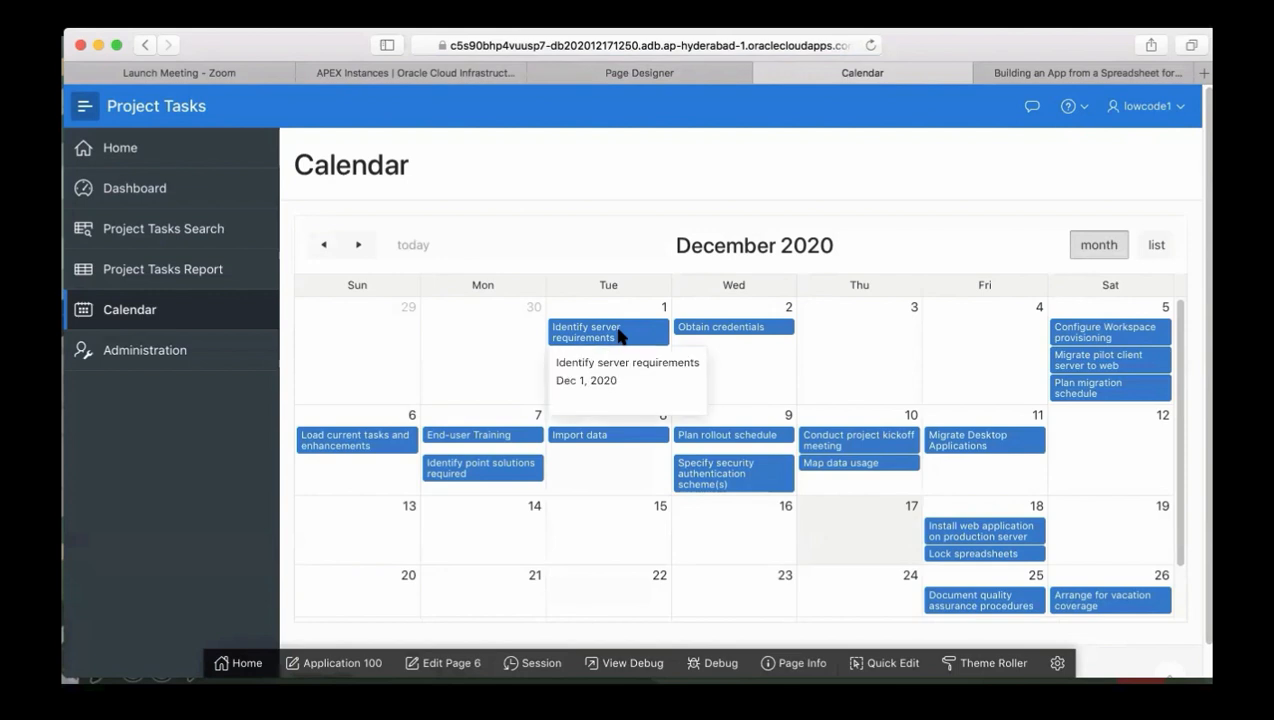
left_click(1060, 75)
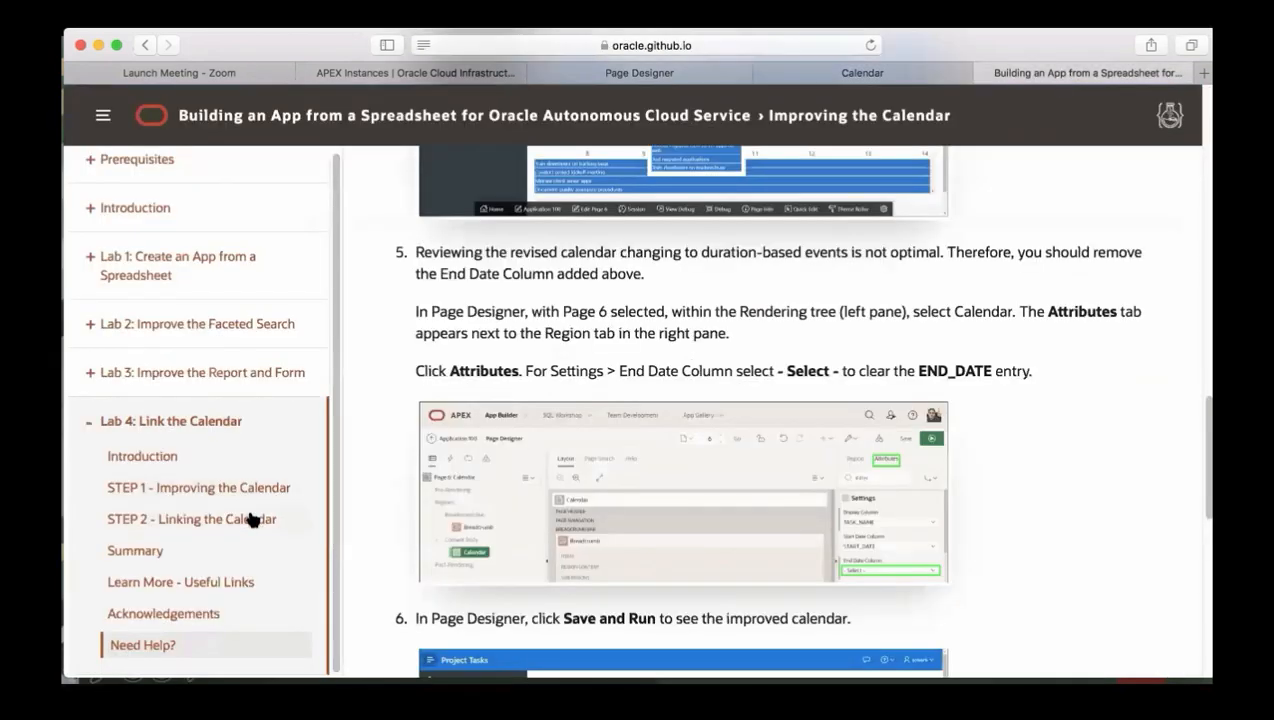
Step: Read the guide's STEP 2 - Linking the Calendar, then return to the running task calendar
left_click(250, 519)
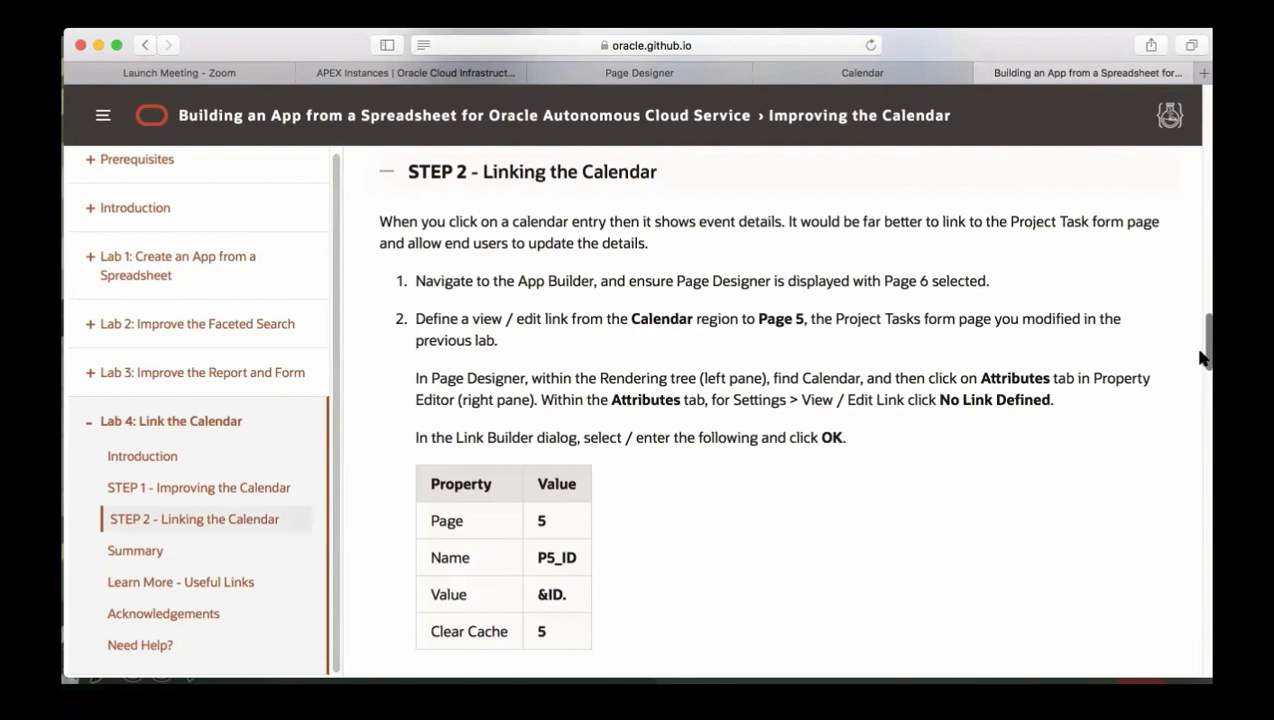
left_click_drag(1205, 354, 1203, 290)
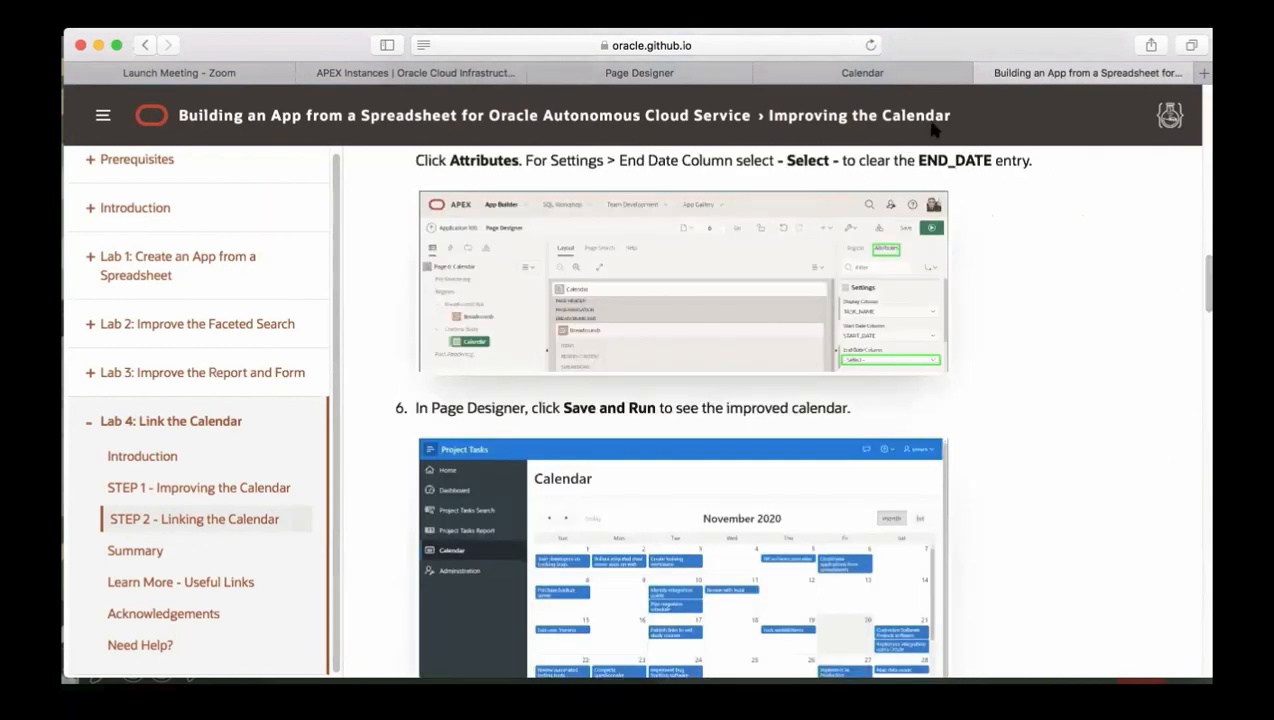
left_click(912, 75)
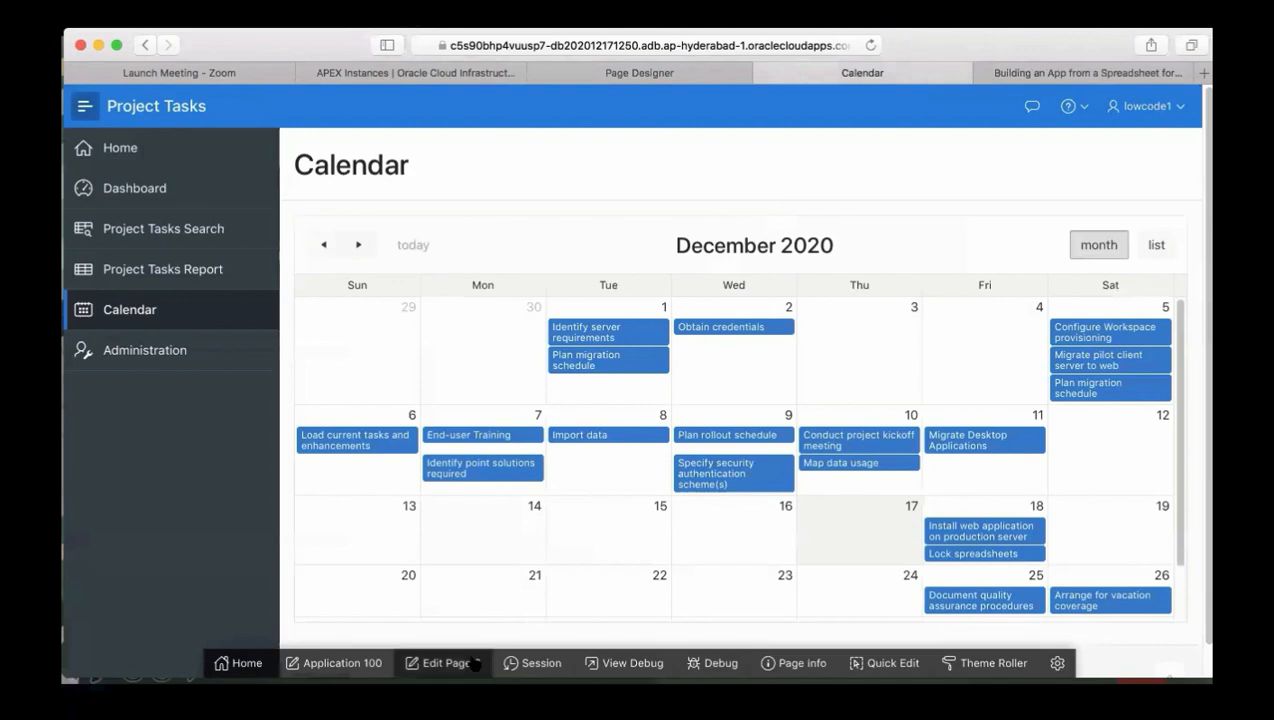
Step: Link page 6's Calendar entries to Page 5, passing &ID. into P5_ID and clearing cache for page 5
left_click(440, 663)
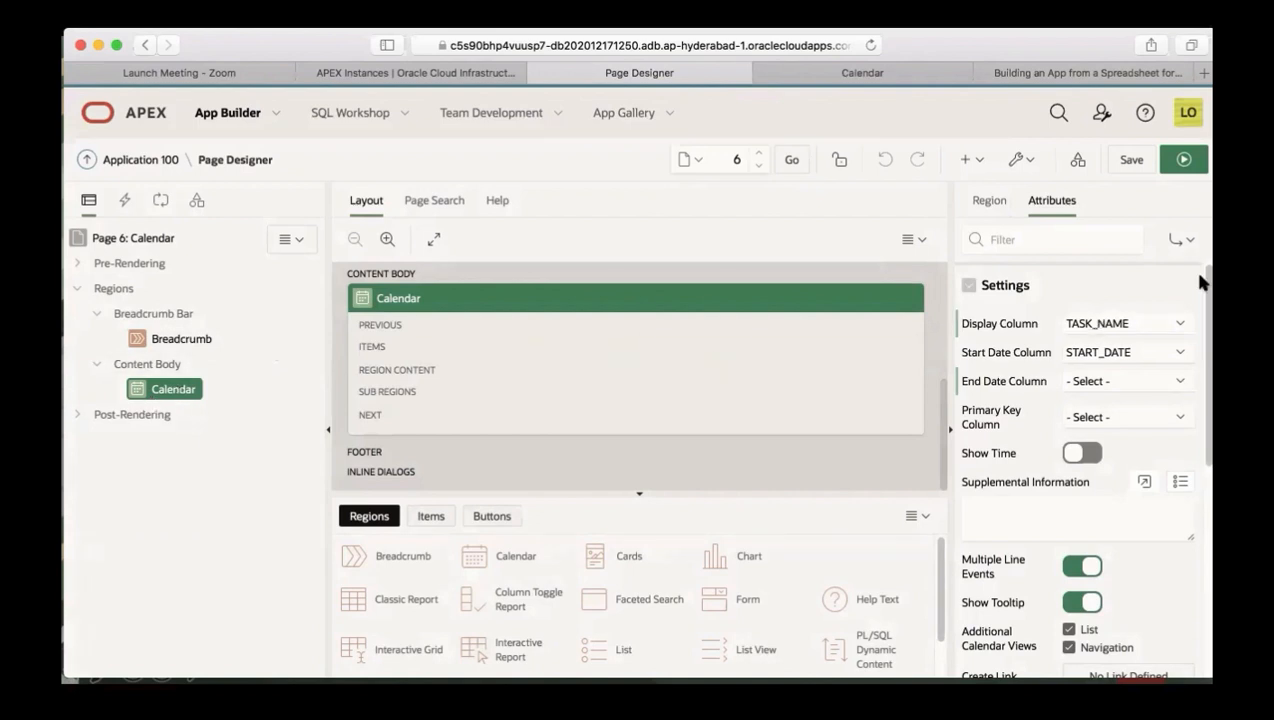
left_click_drag(1203, 285, 1198, 418)
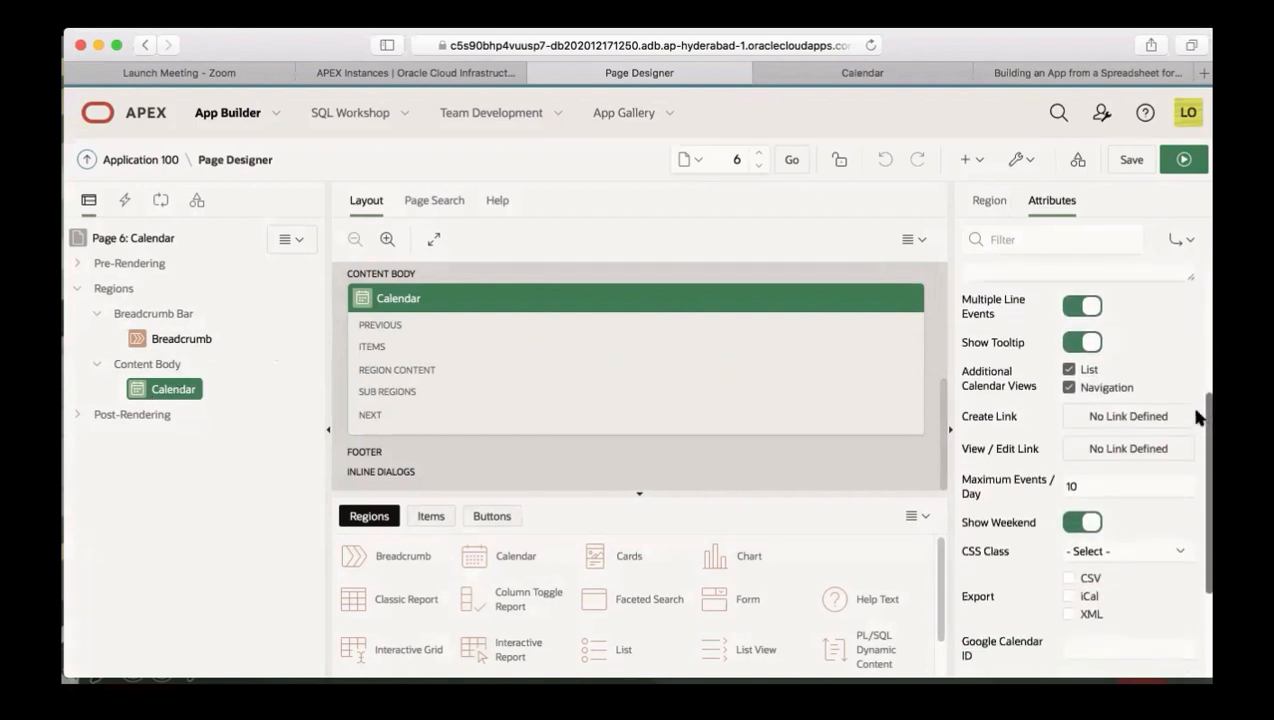
left_click(1118, 456)
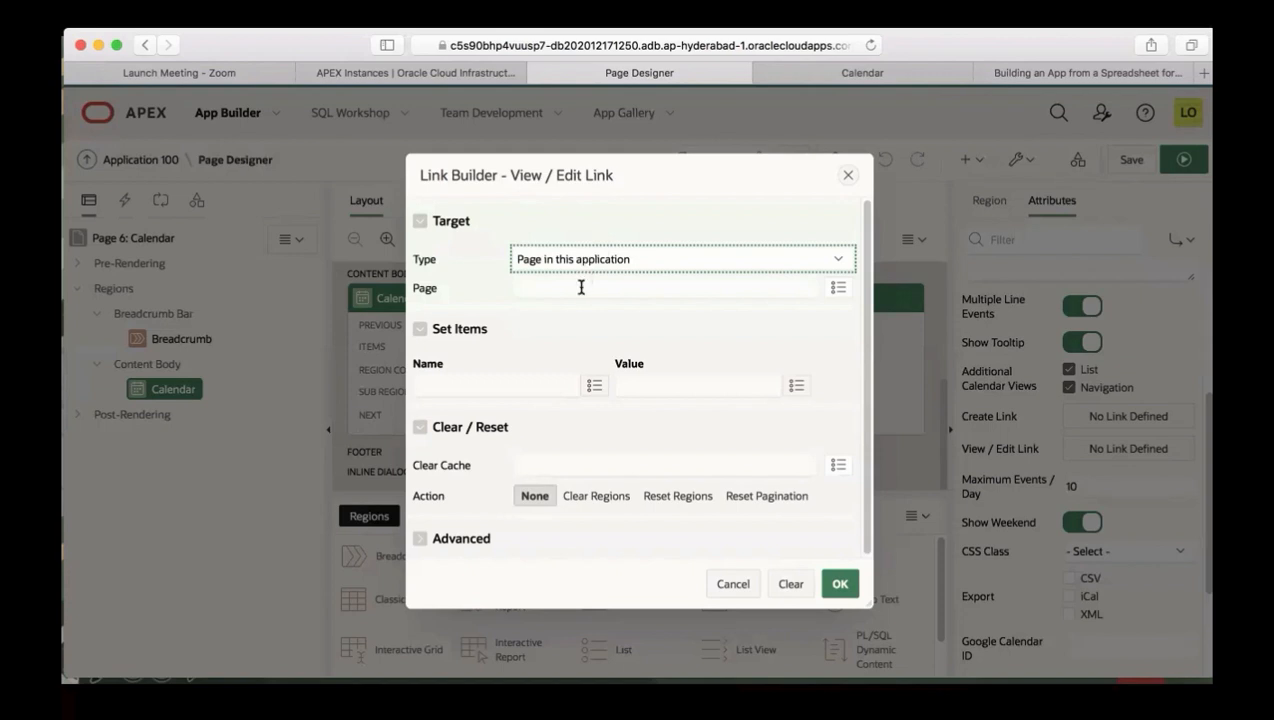
left_click(838, 289)
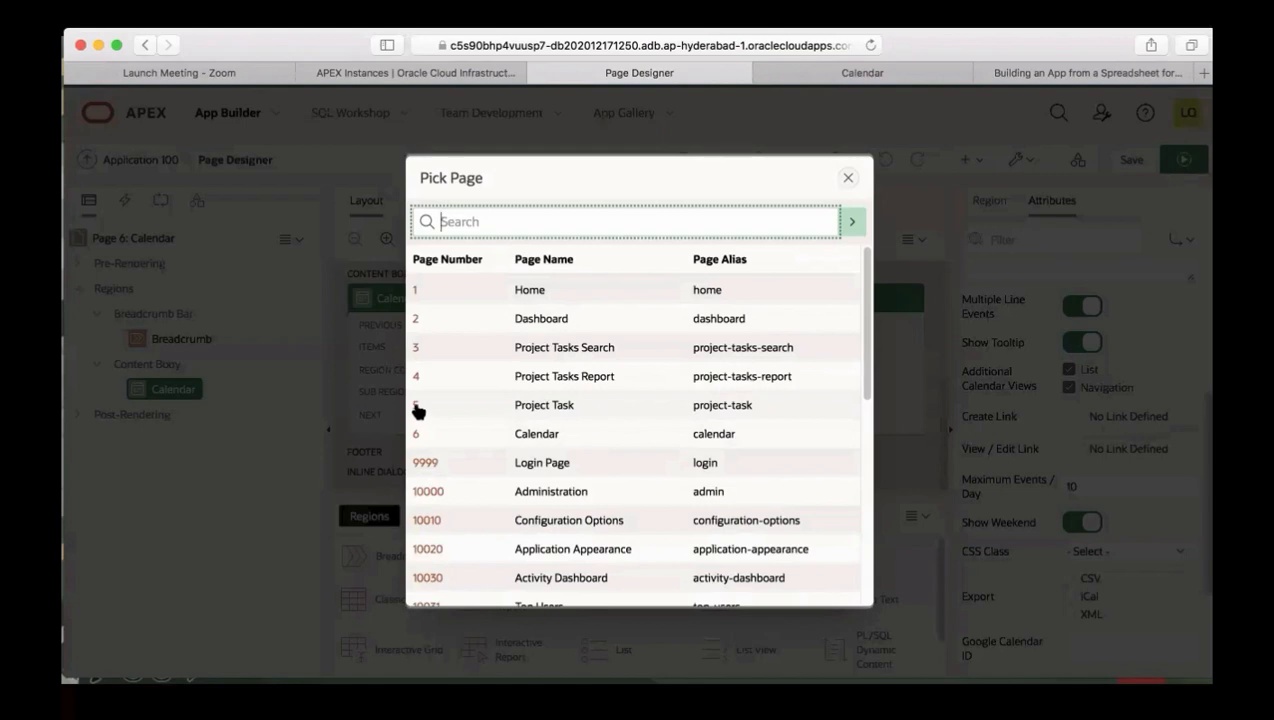
left_click(416, 406)
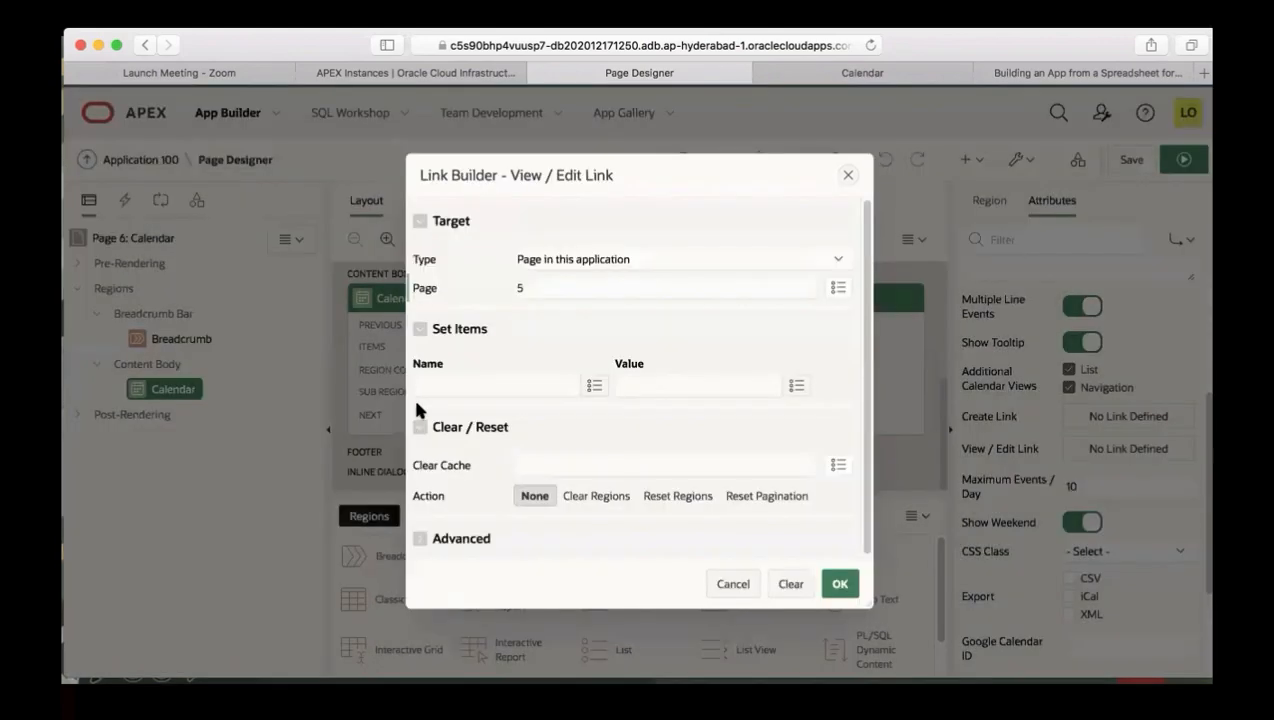
left_click(592, 386)
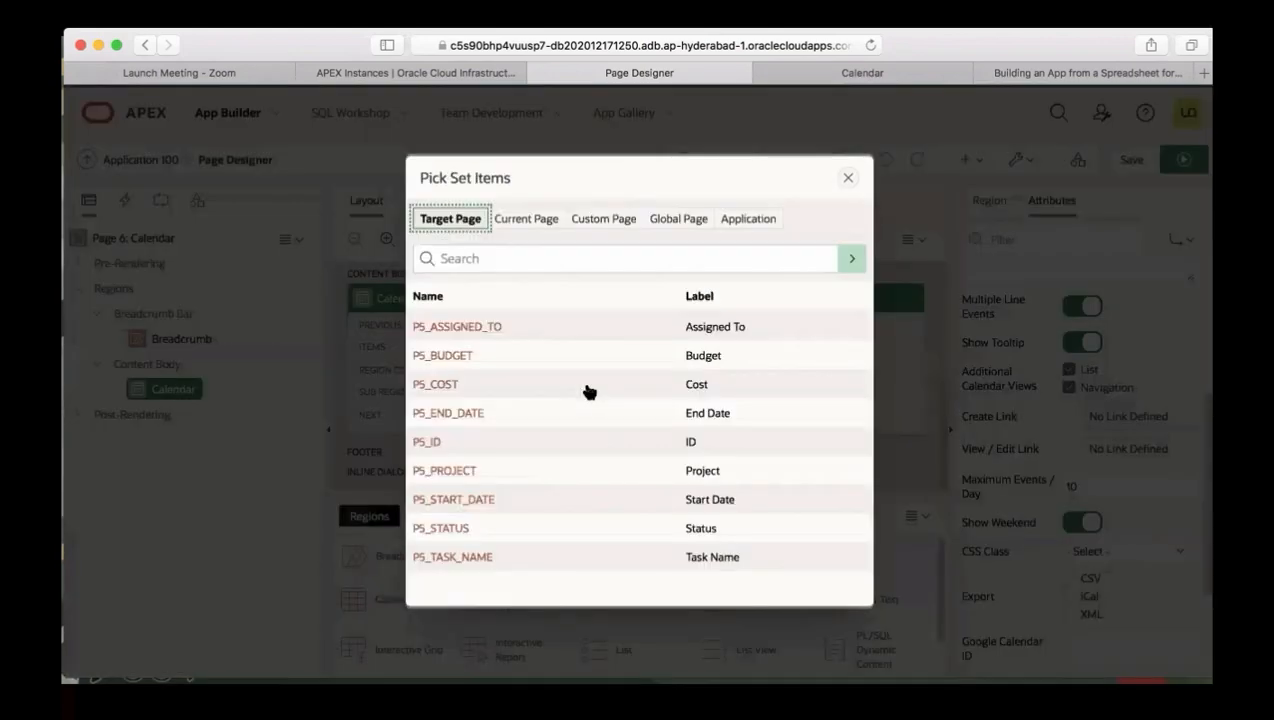
left_click(429, 447)
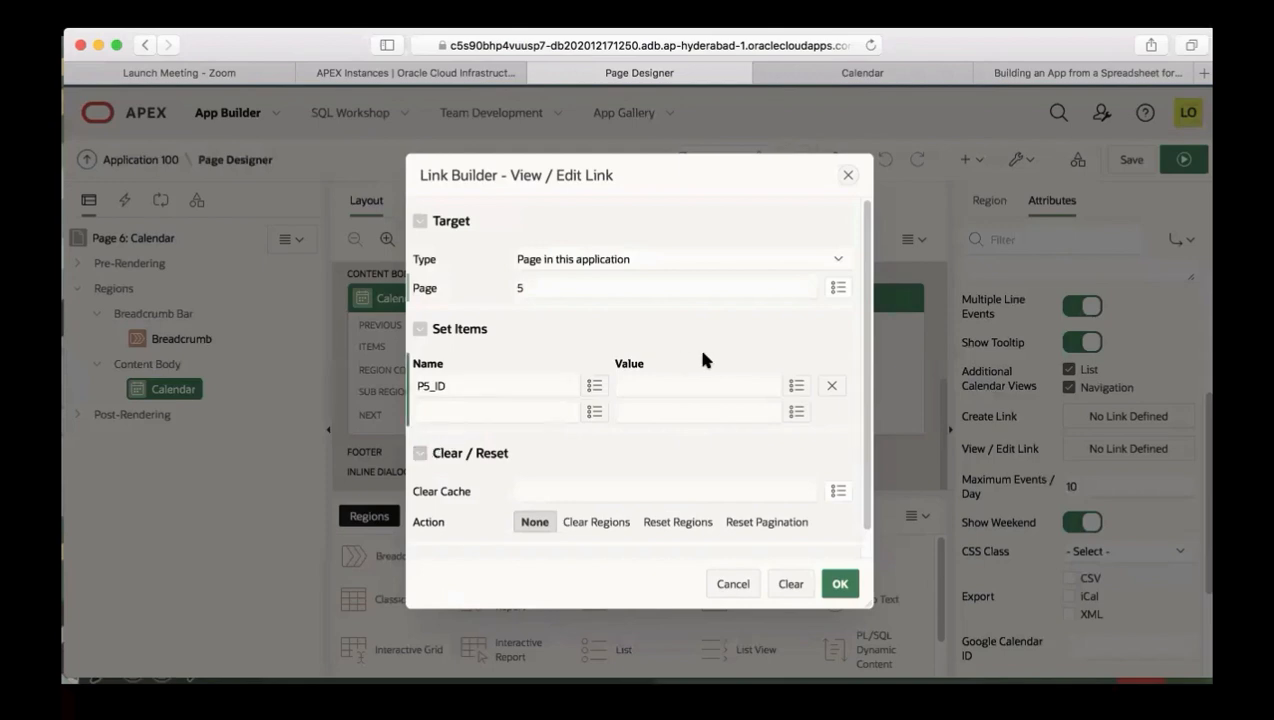
left_click(795, 386)
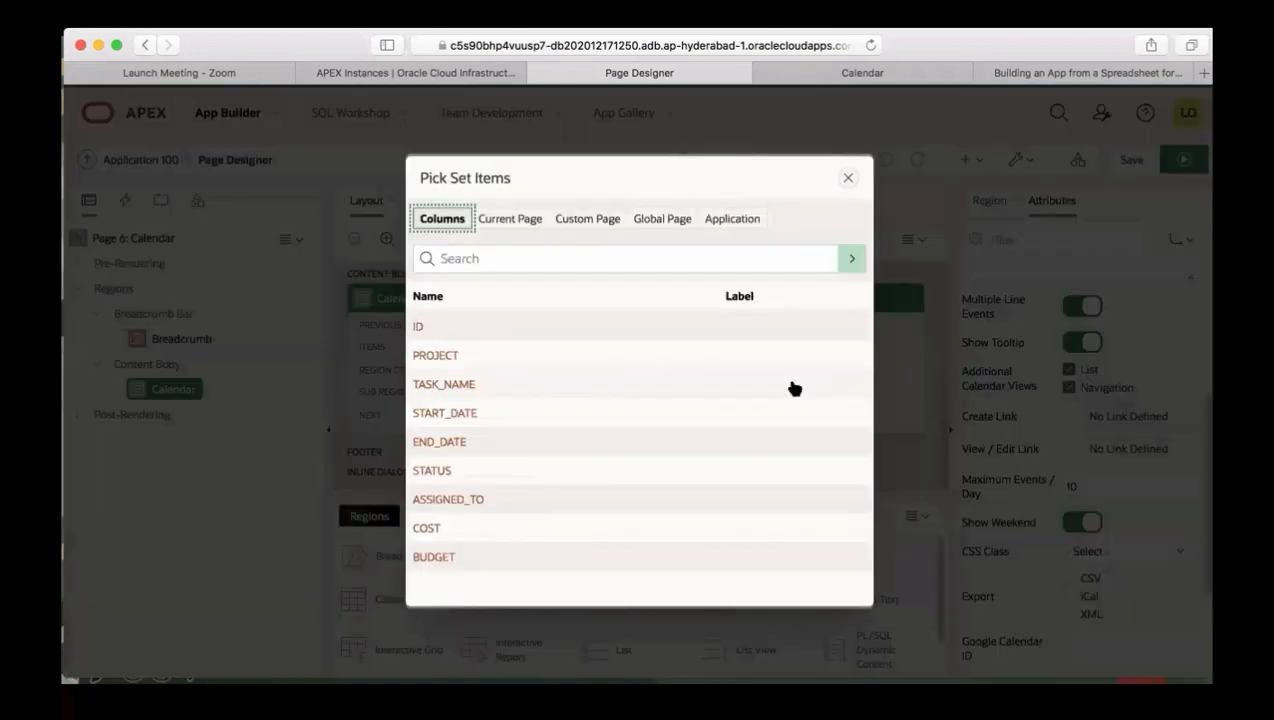
left_click(421, 328)
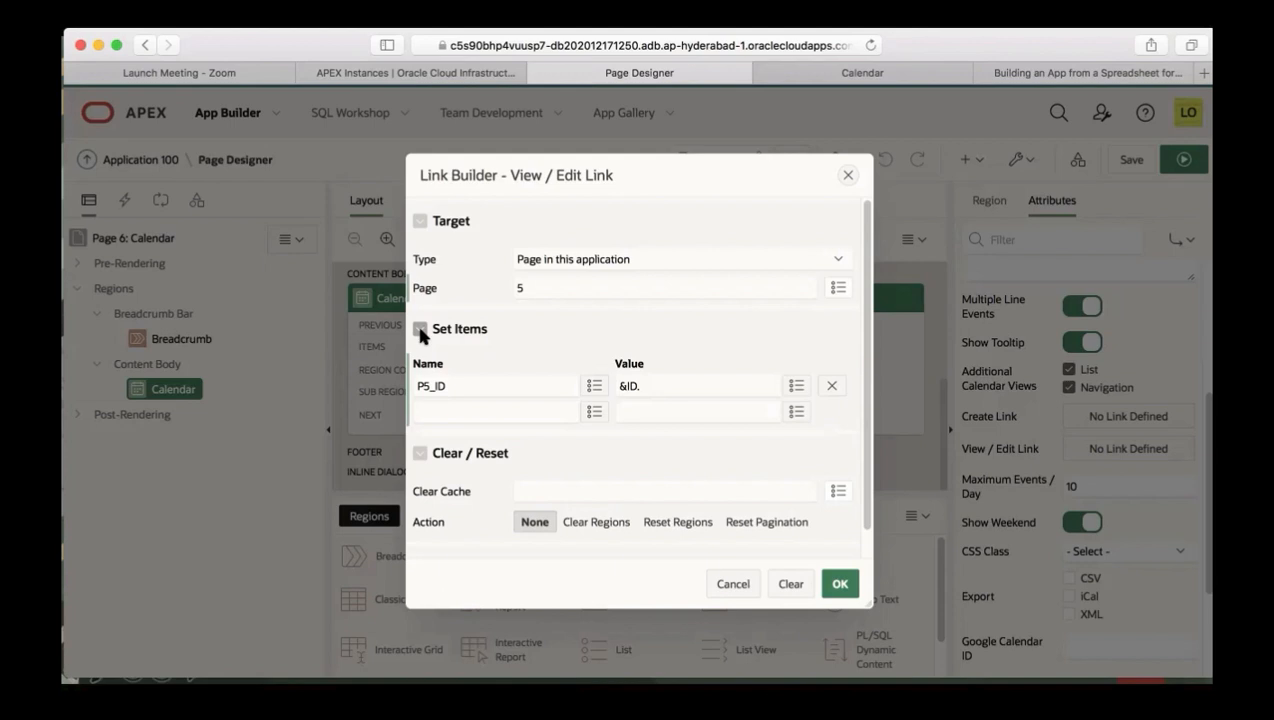
left_click(689, 492)
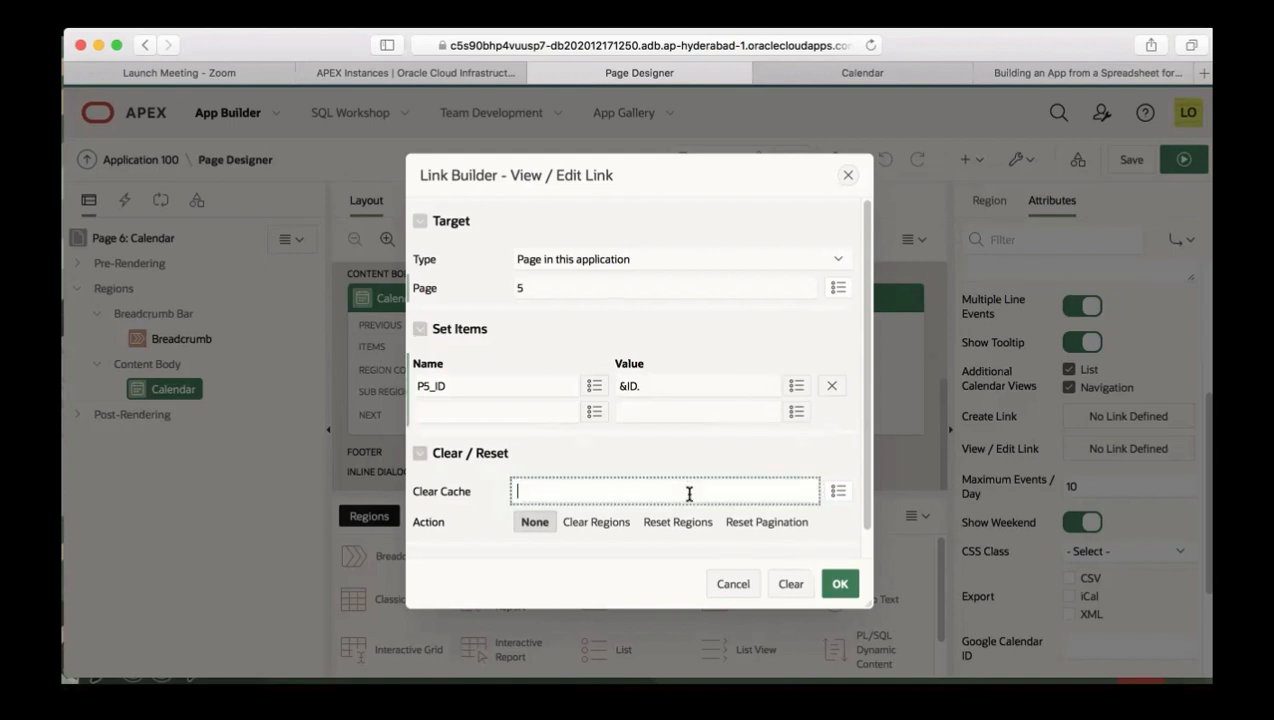
type("5")
left_click(839, 583)
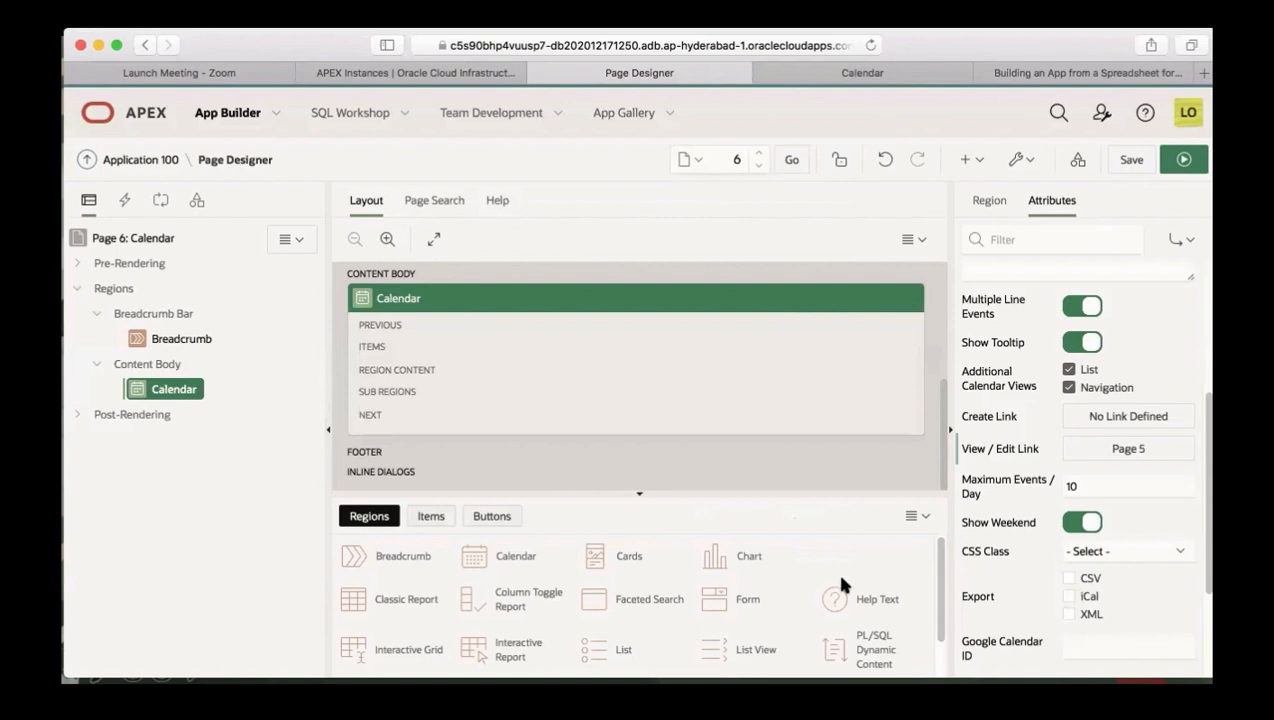
left_click(1012, 76)
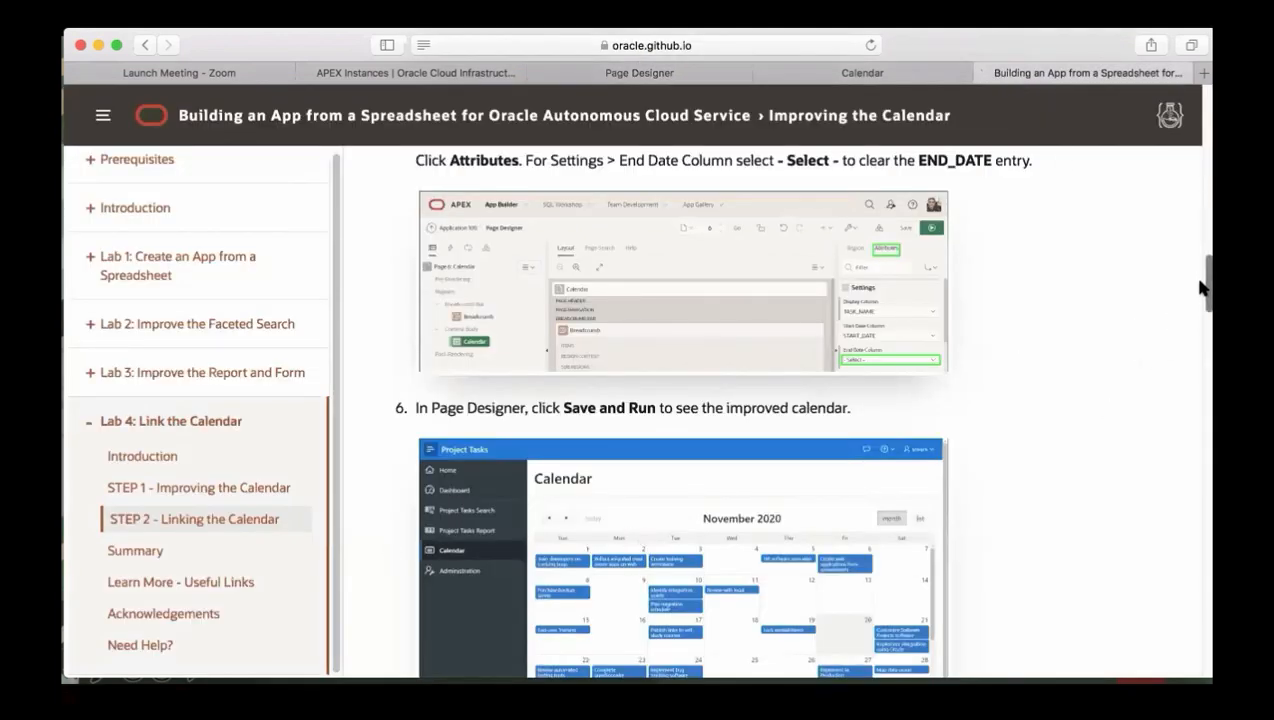
left_click_drag(1204, 286, 1204, 418)
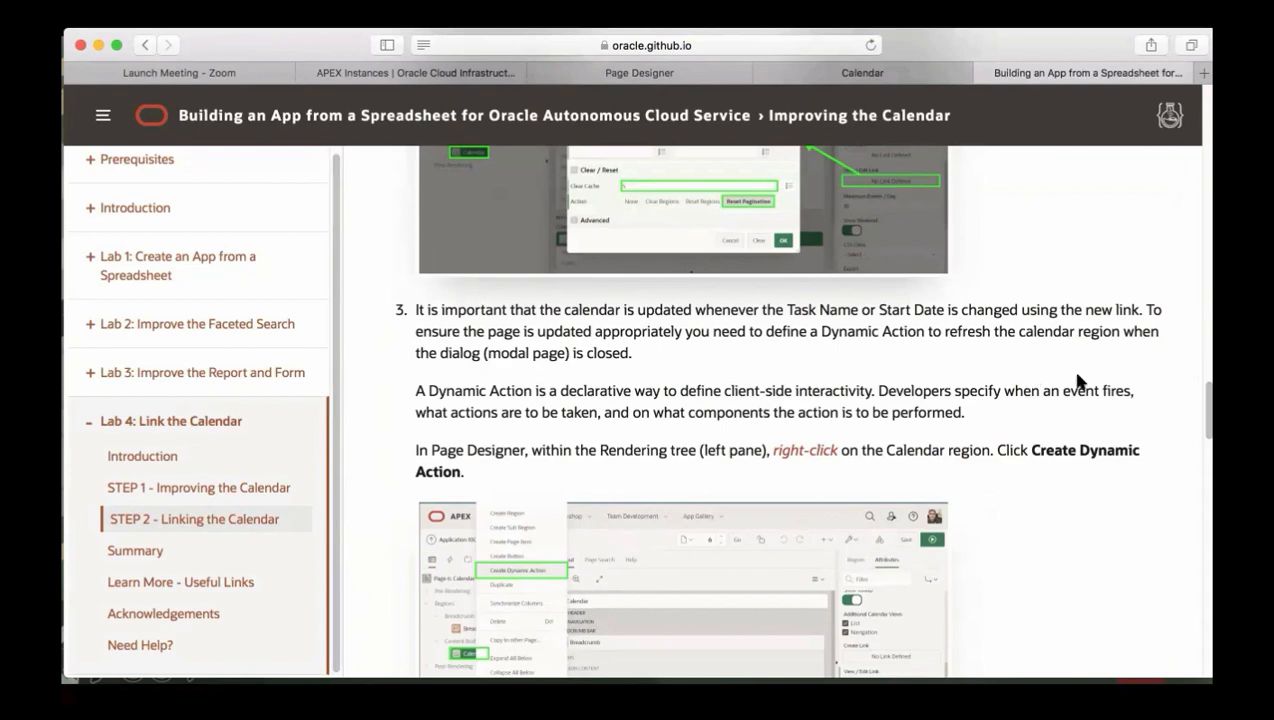
scroll(1203, 418, "down", 4)
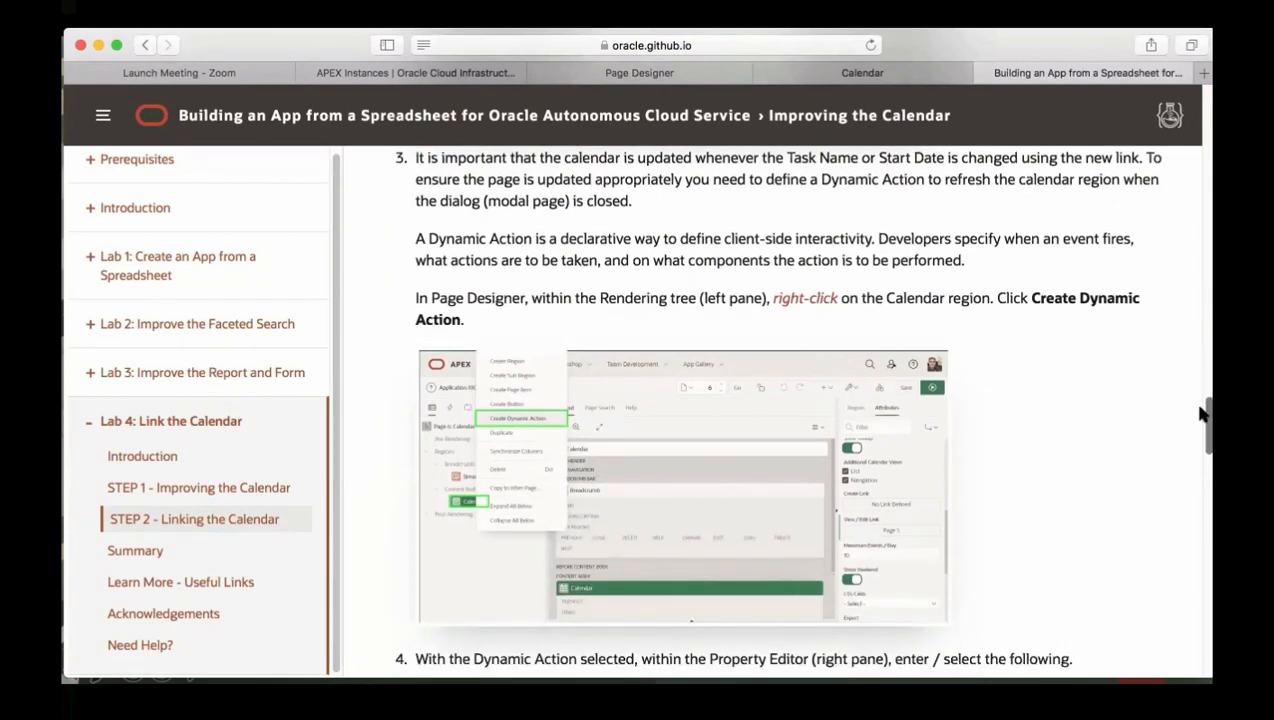
scroll(1203, 420, "down", 2)
scroll(1203, 425, "down", 8)
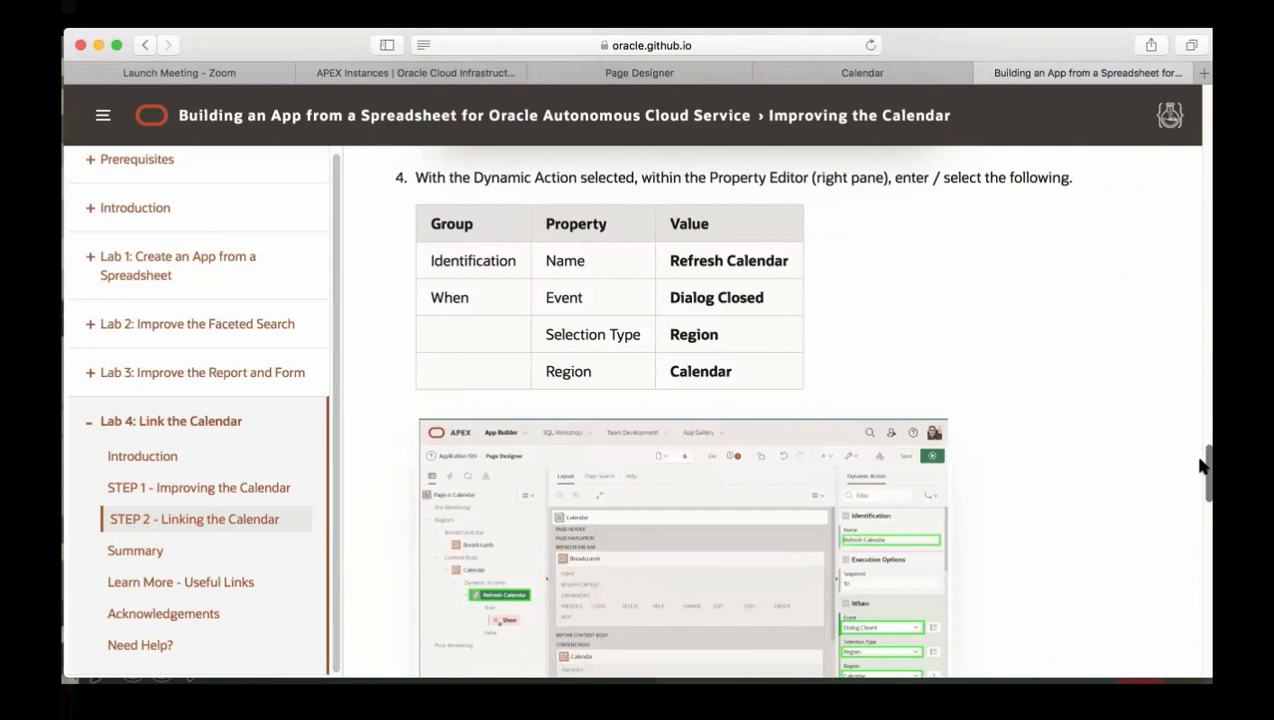
left_click_drag(1204, 465, 1203, 318)
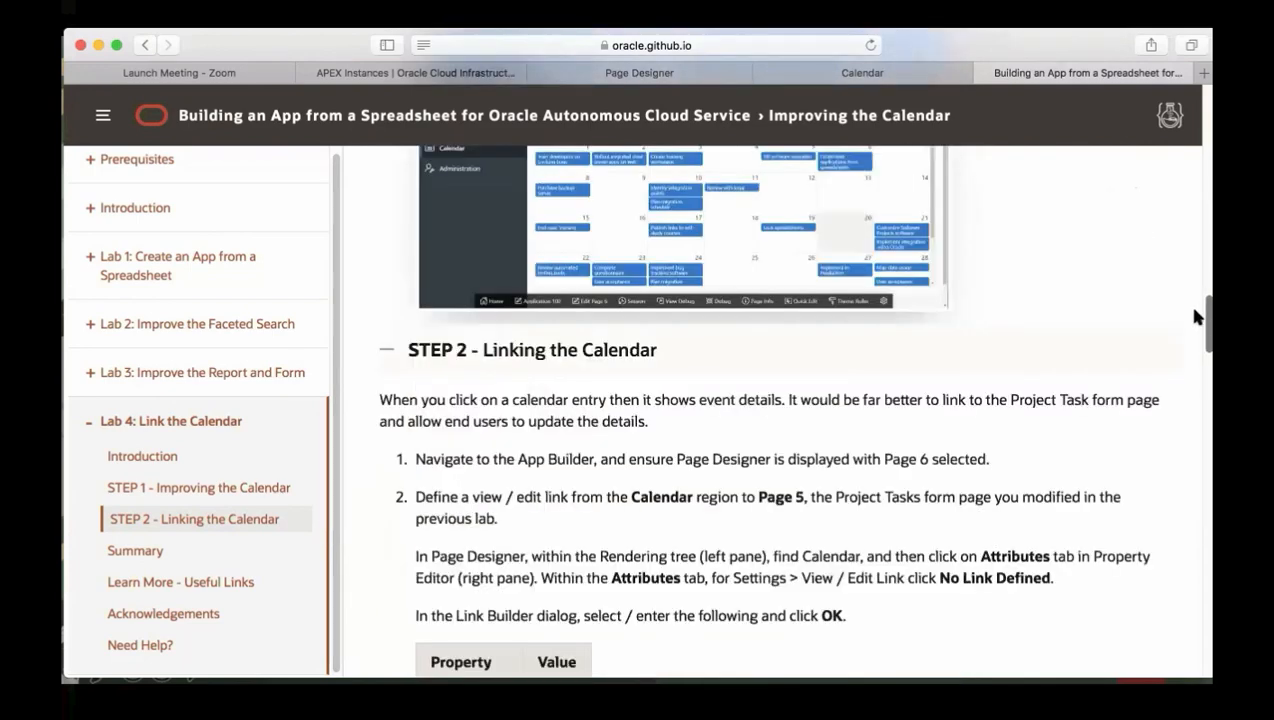
left_click(912, 77)
left_click(714, 82)
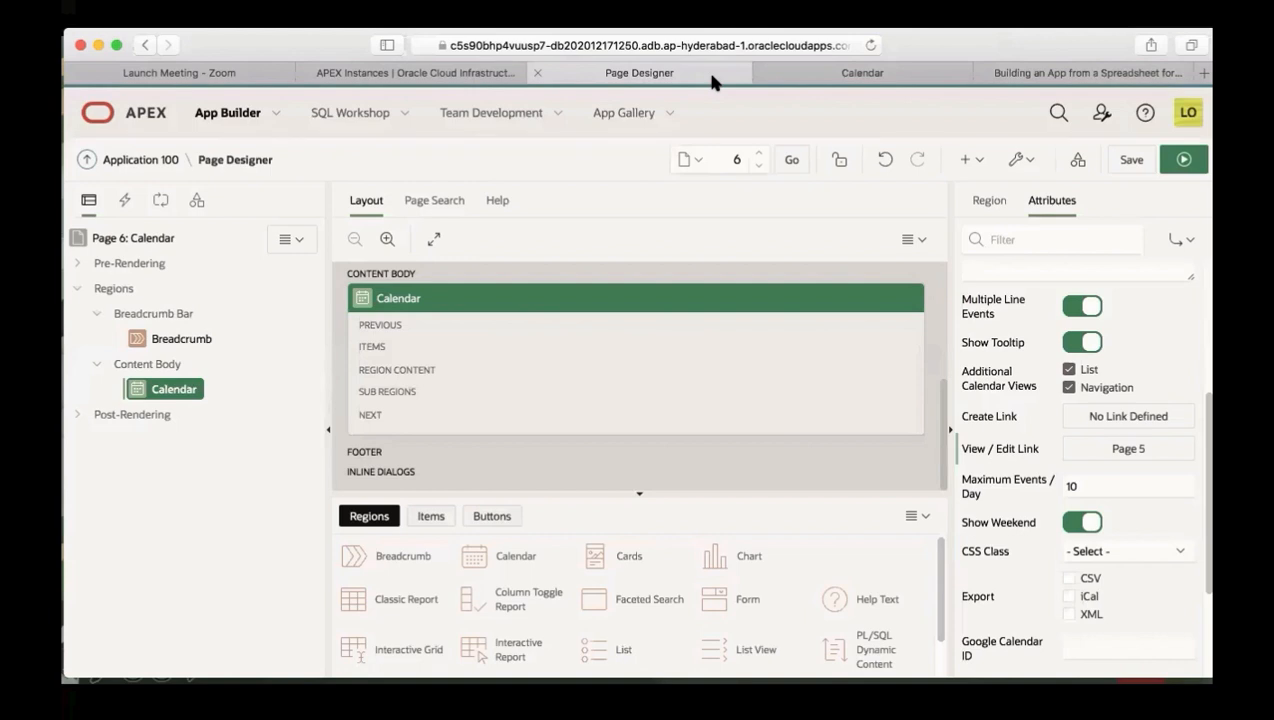
Step: Add a dynamic action named Refresh Calendar on the Calendar region, triggered by Dialog Closed
right_click(185, 391)
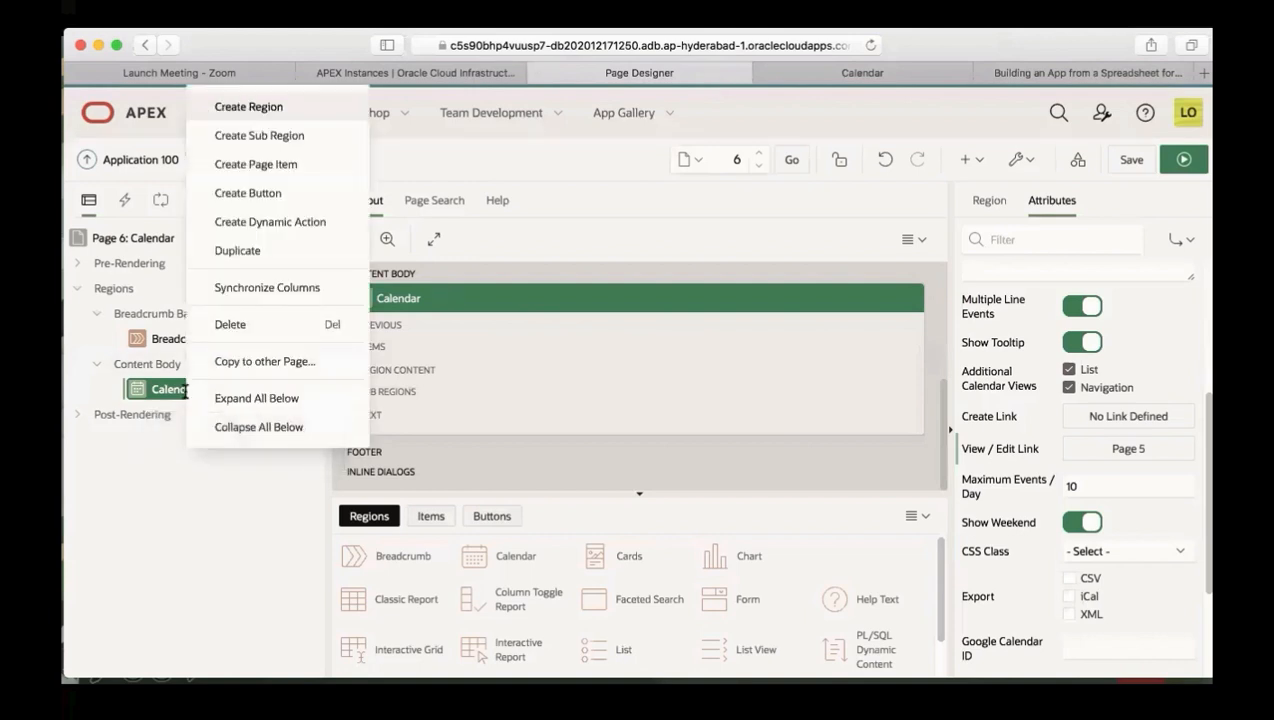
left_click(268, 222)
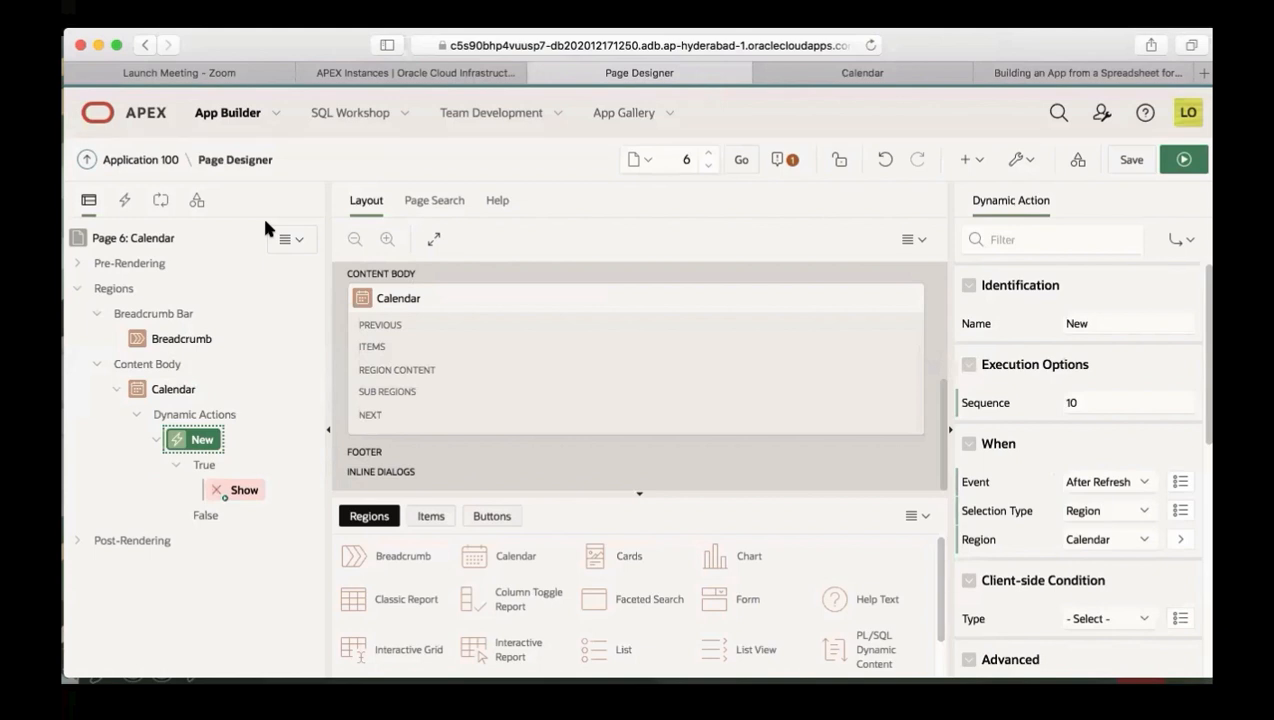
double_click(1091, 322)
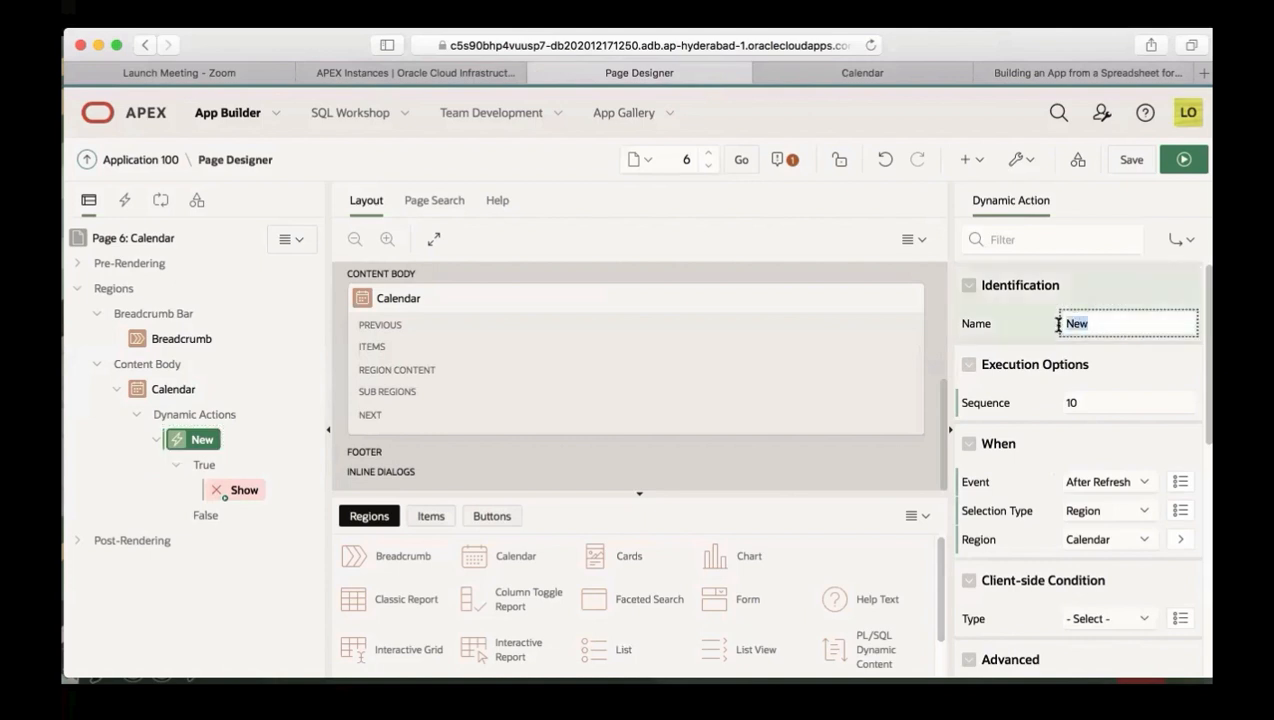
type("Refresh Calendar")
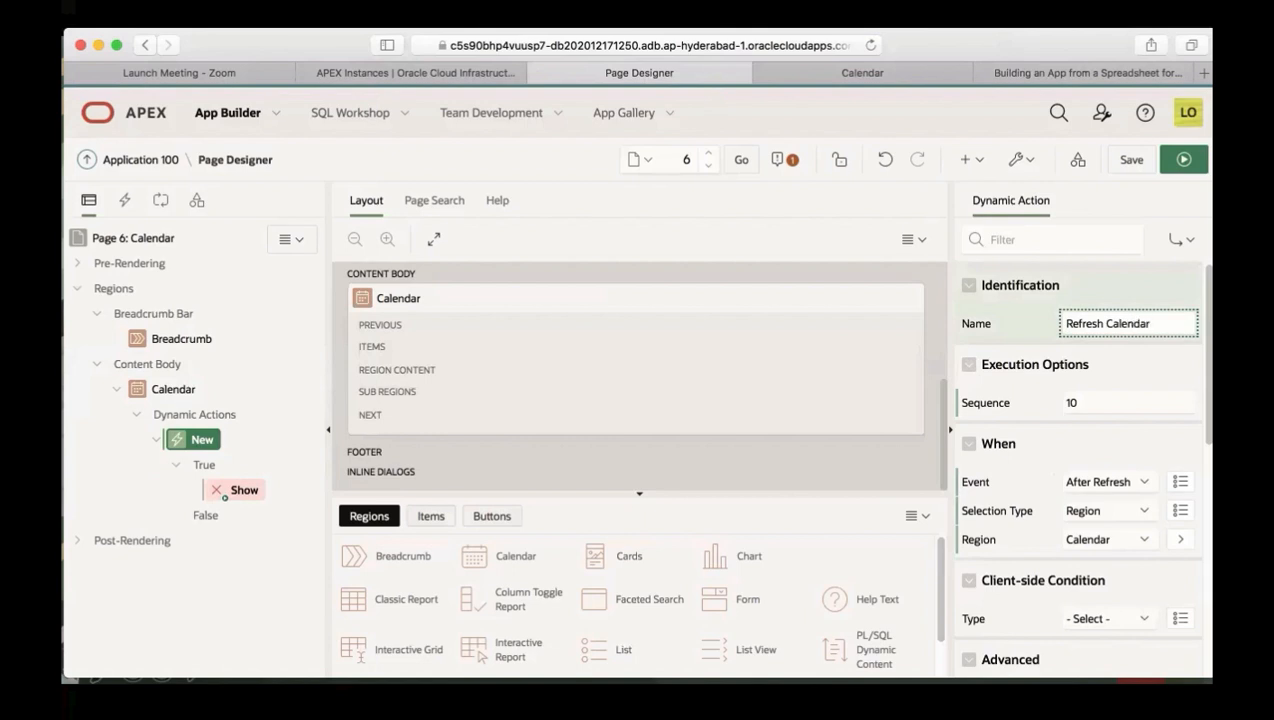
left_click(1115, 482)
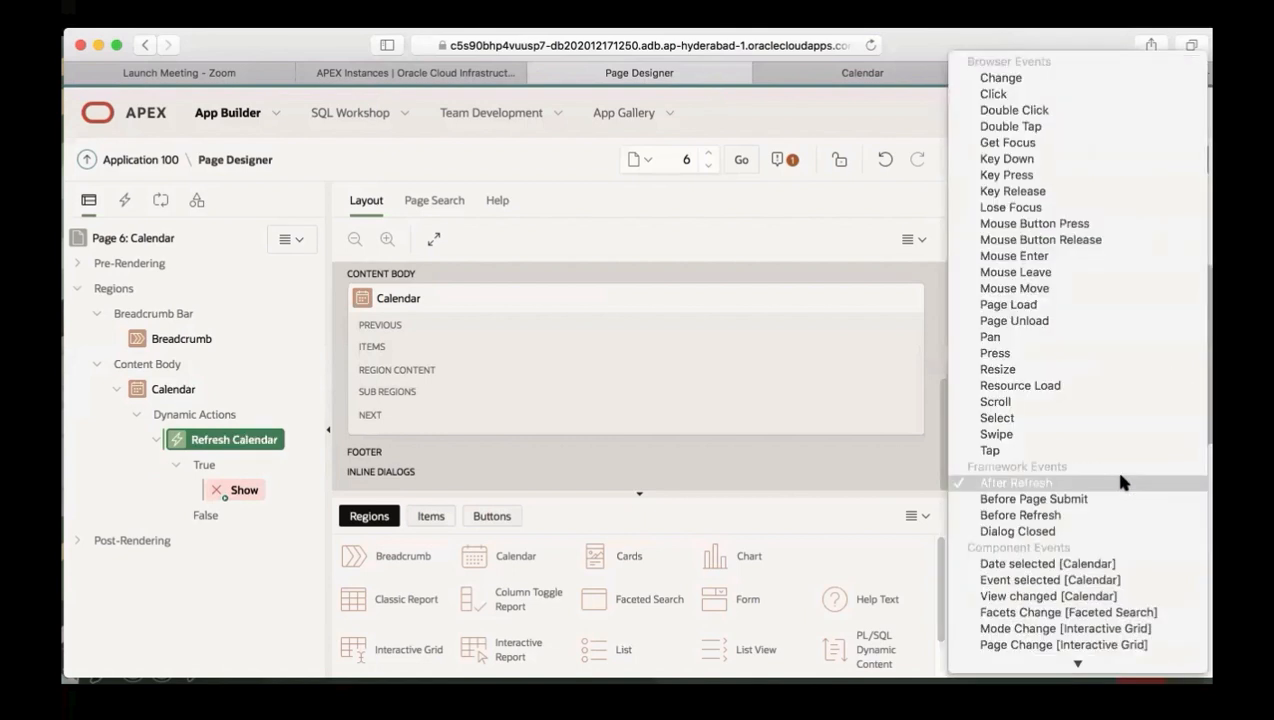
left_click(1067, 531)
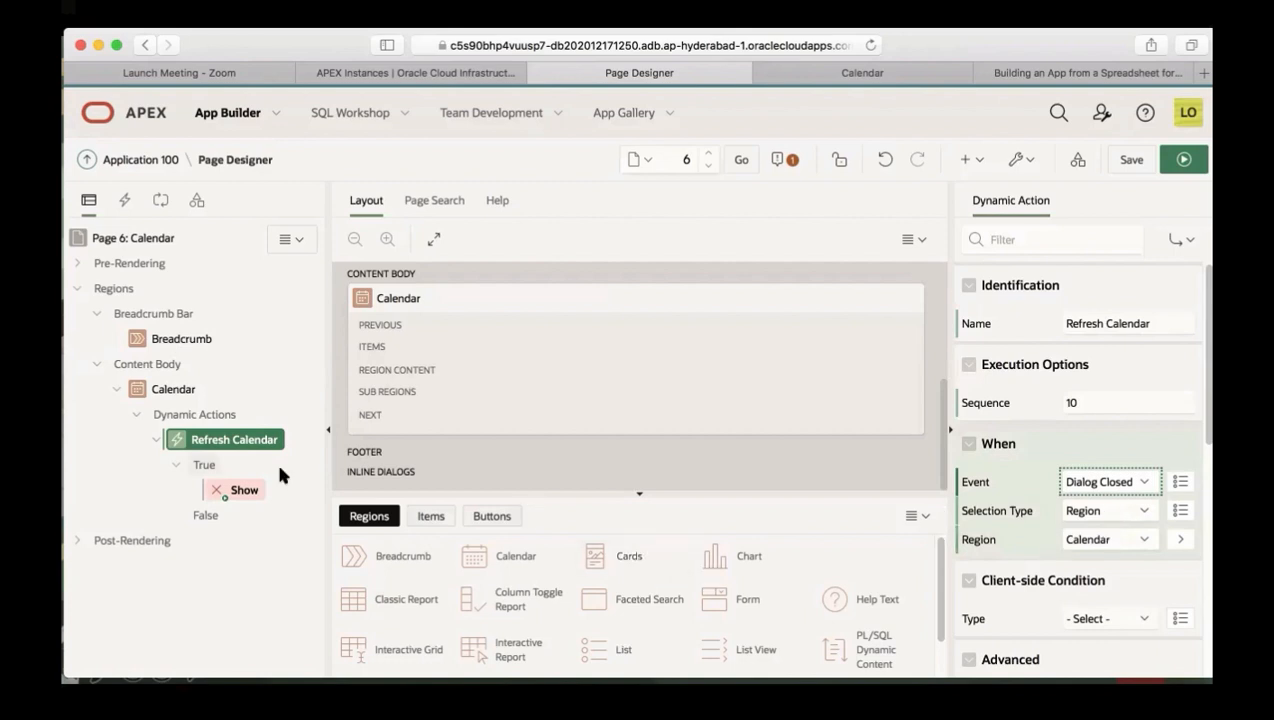
left_click(233, 489)
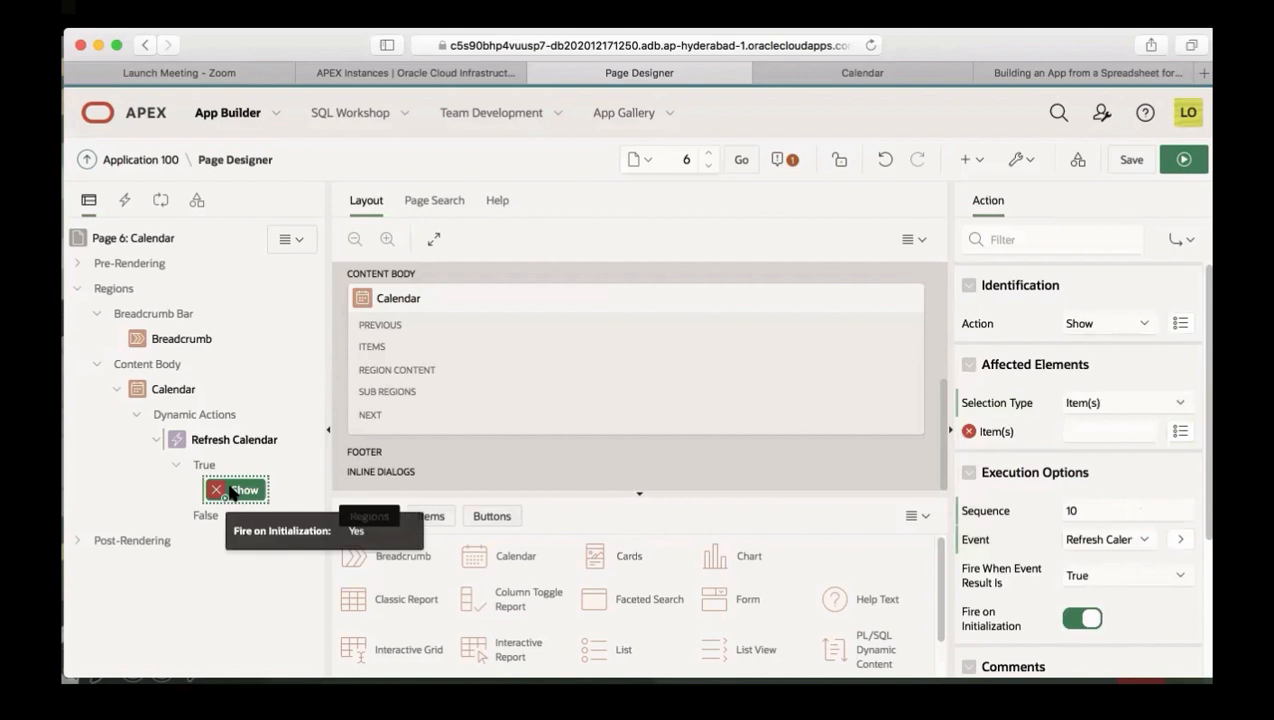
Step: Change the true action from Show to Refresh, with Selection Type Region and Region Calendar
left_click(1119, 323)
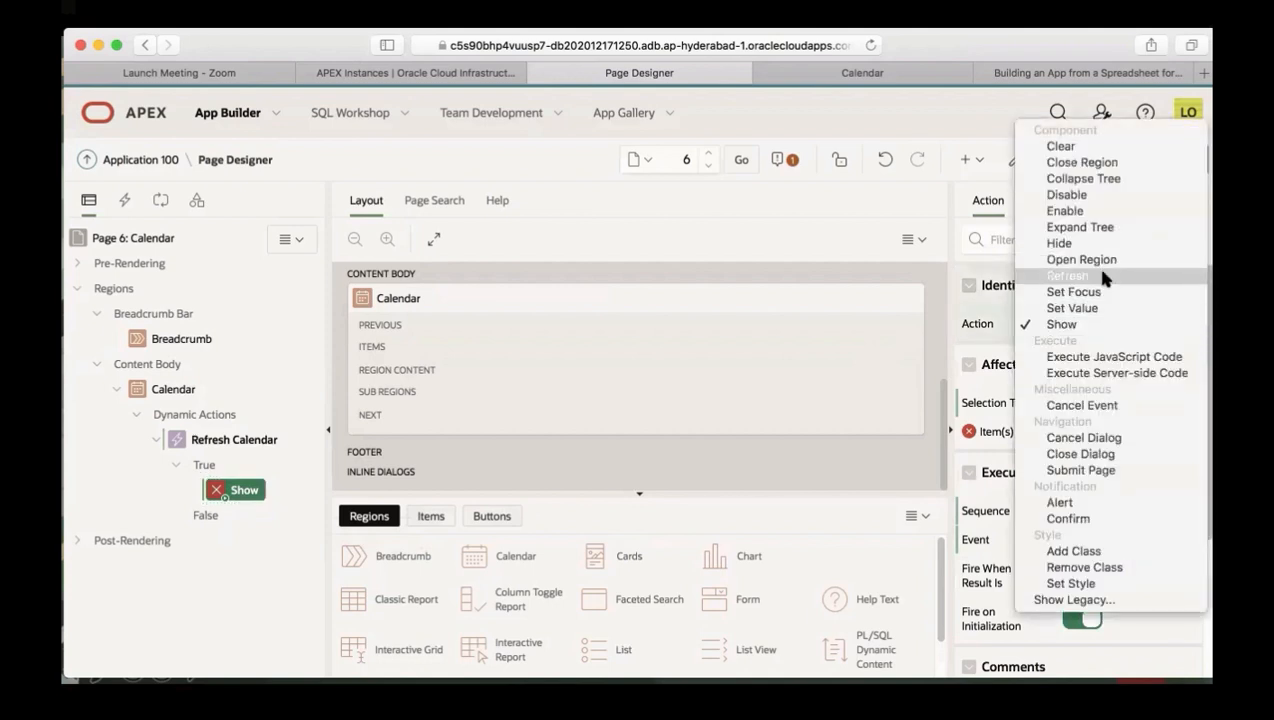
left_click(1102, 275)
left_click(1097, 403)
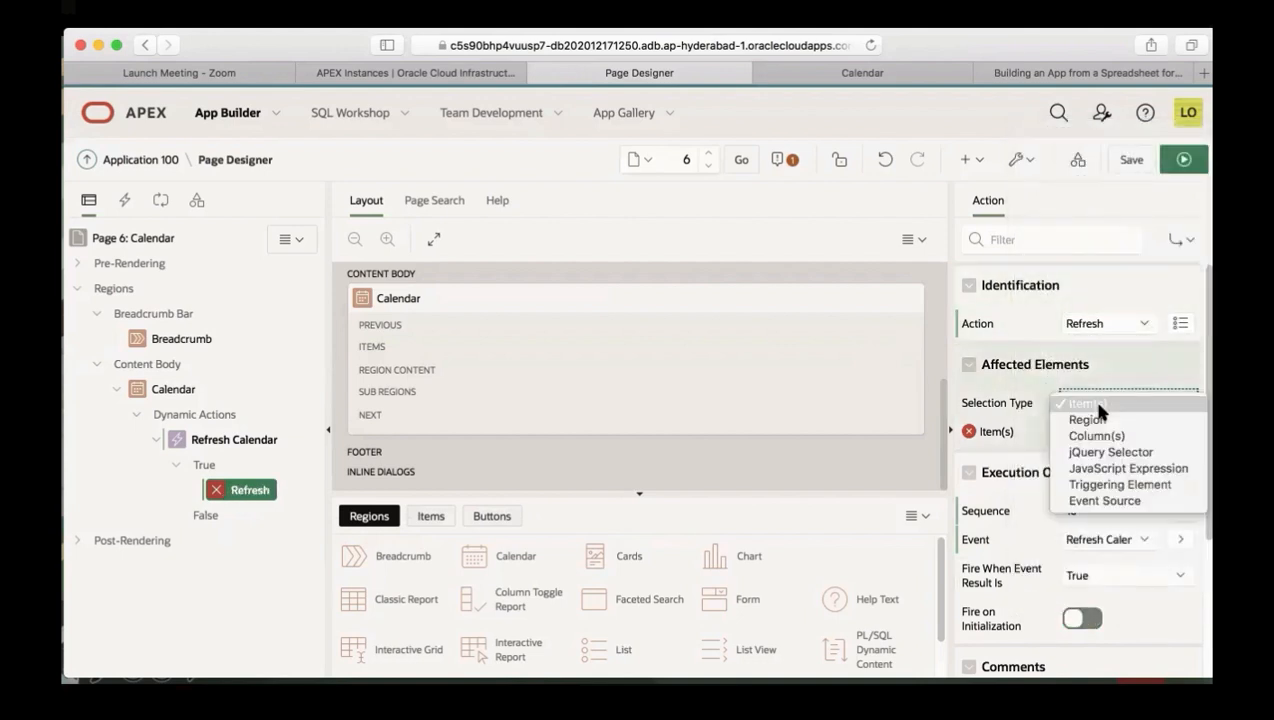
left_click(1088, 419)
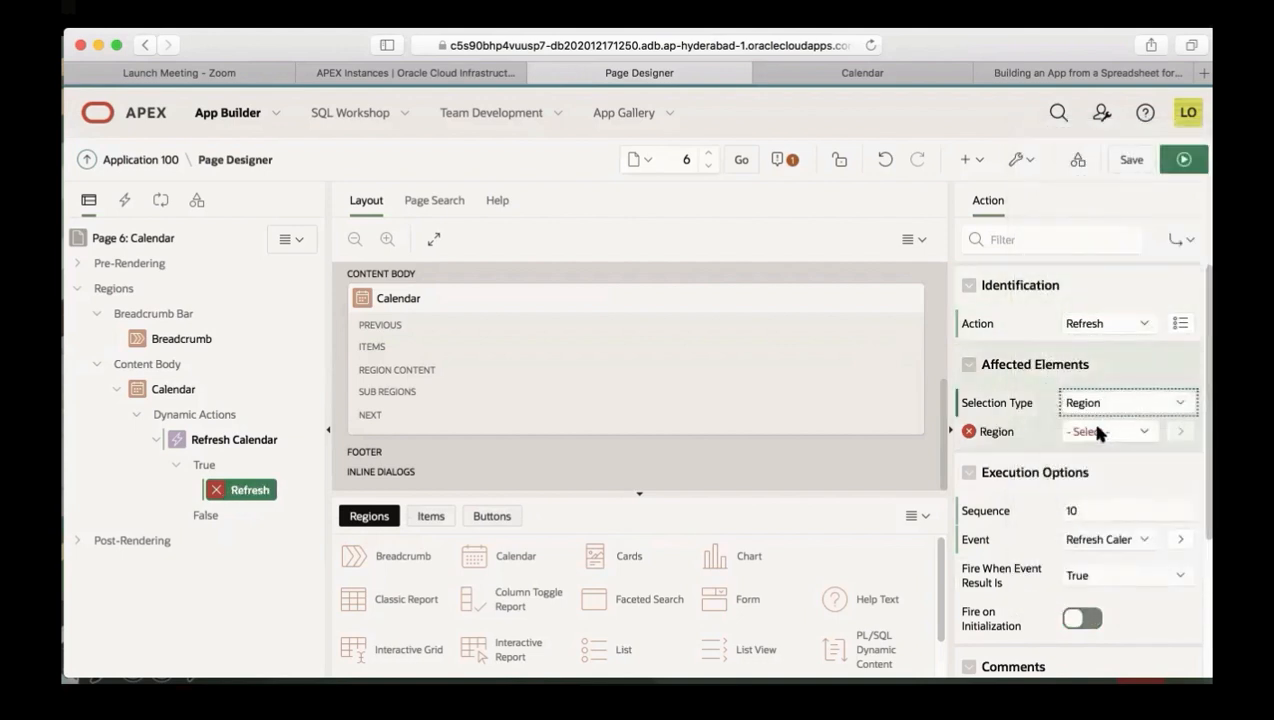
left_click(1097, 431)
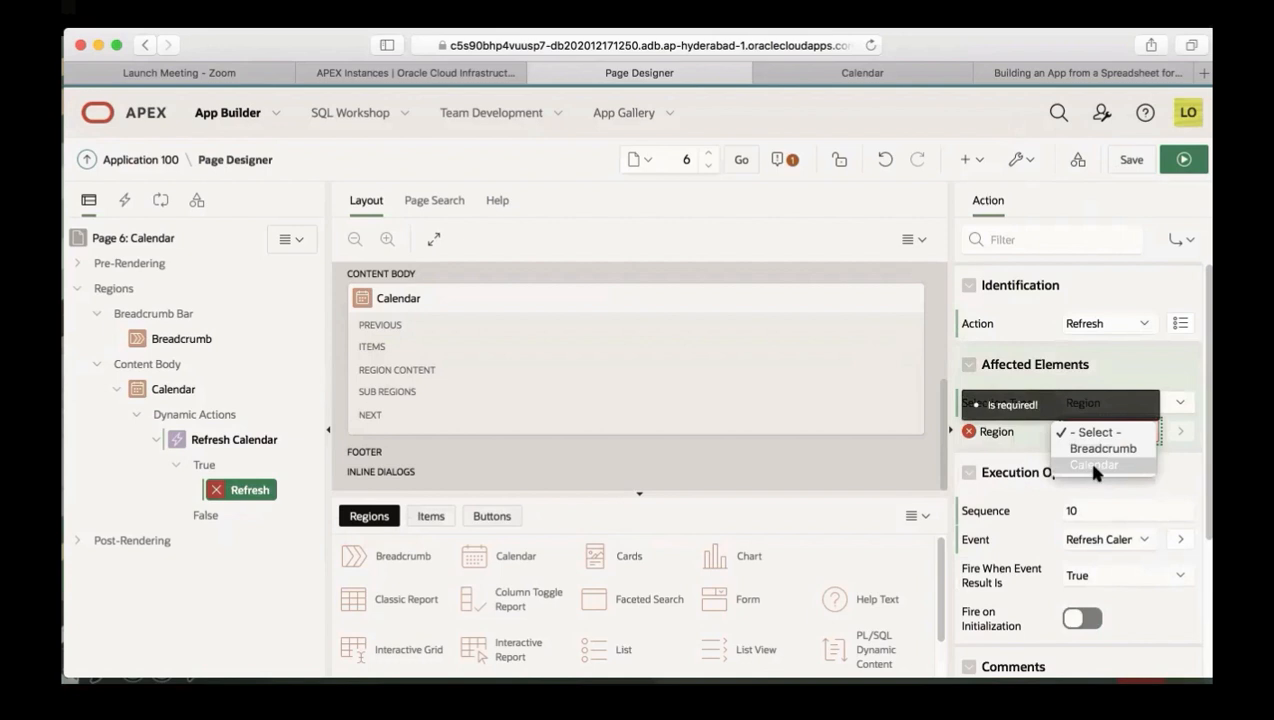
left_click(1093, 465)
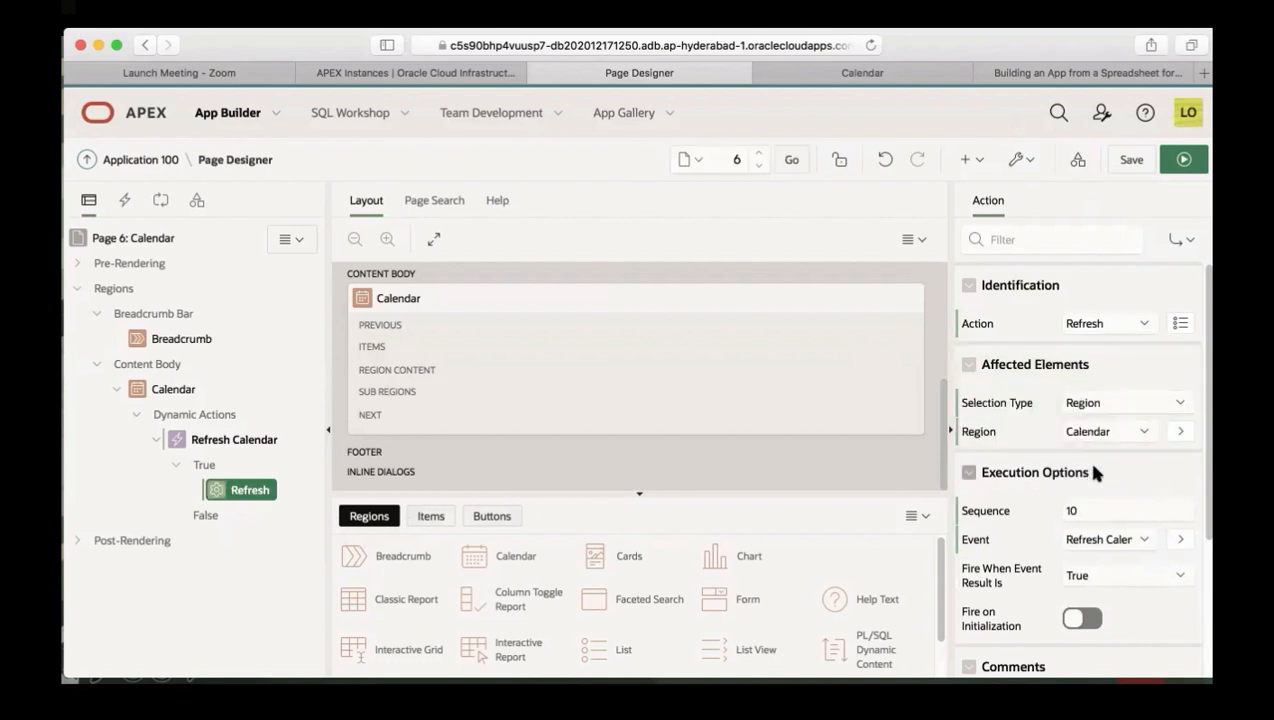
Step: Save and run the page, then open and close the Identify server requirements task unchanged
left_click(1180, 161)
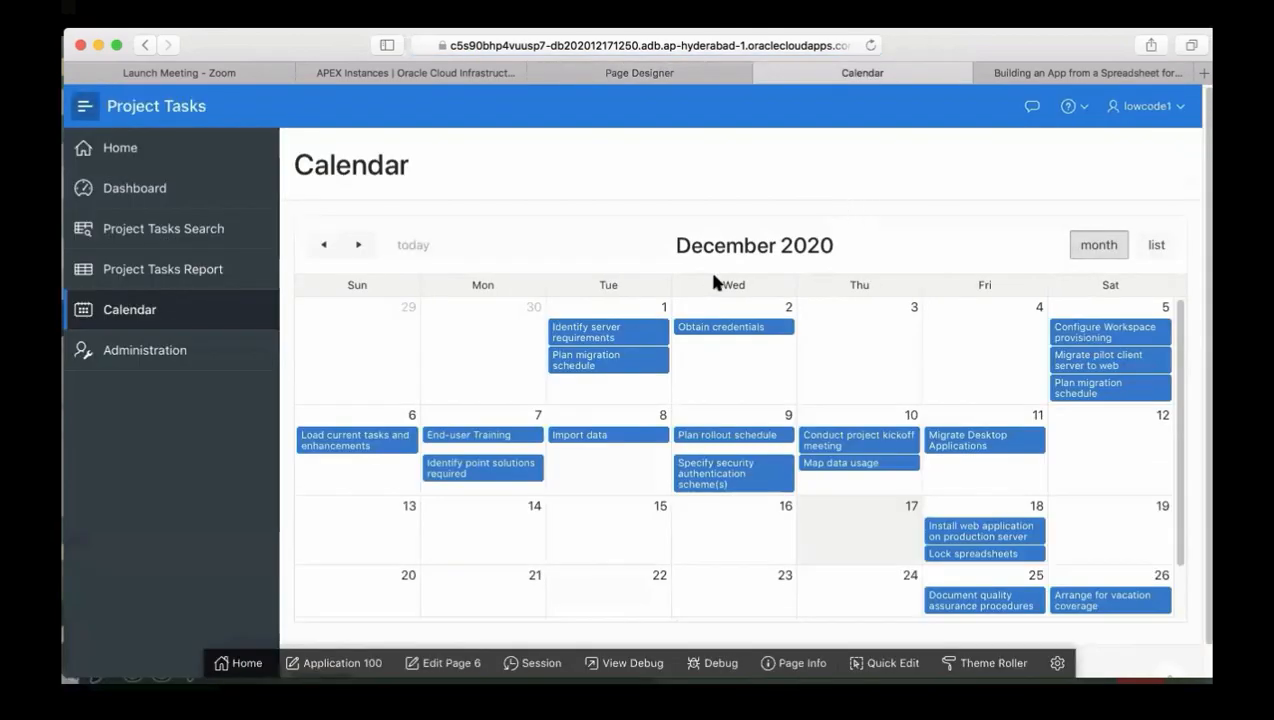
mouse_move(627, 332)
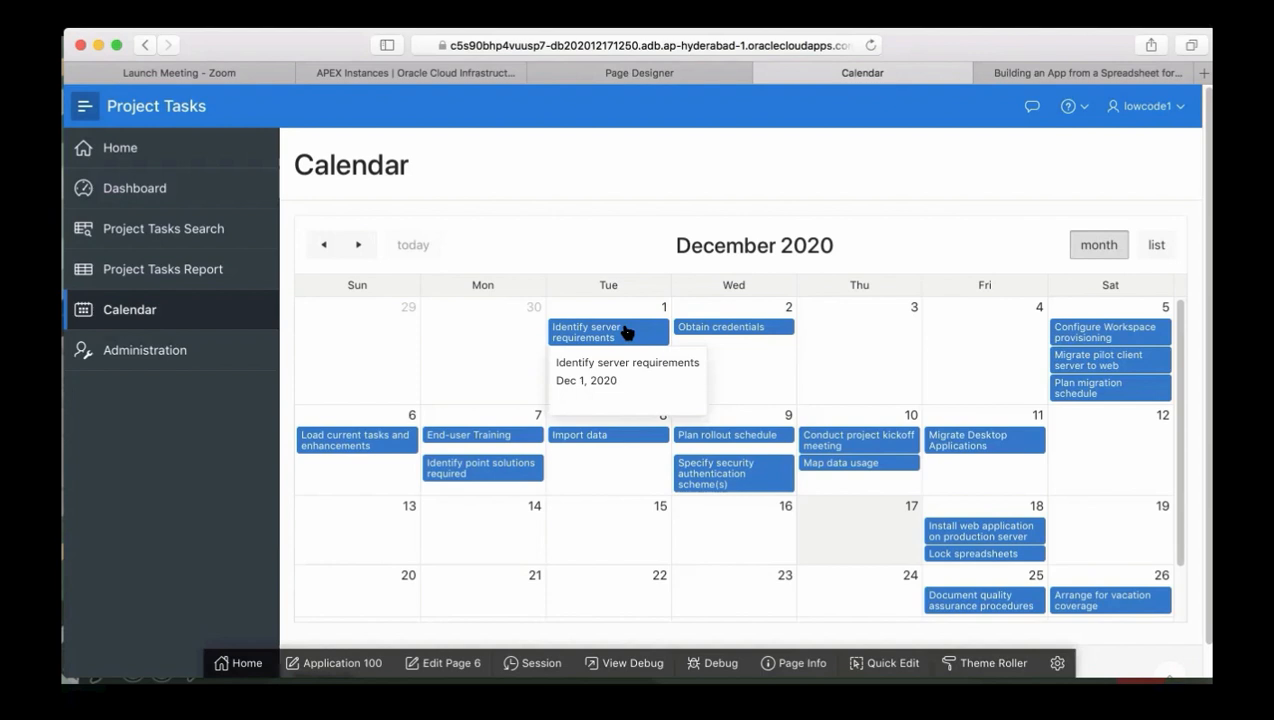
left_click(627, 332)
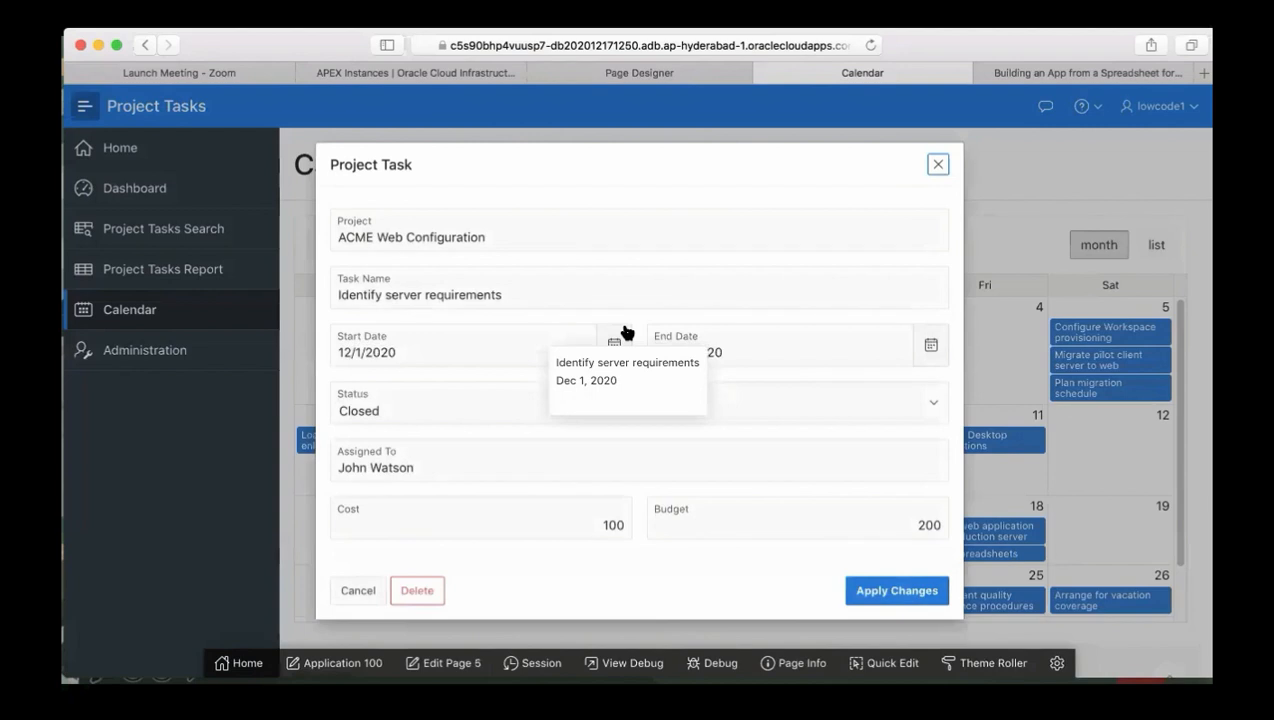
left_click(936, 165)
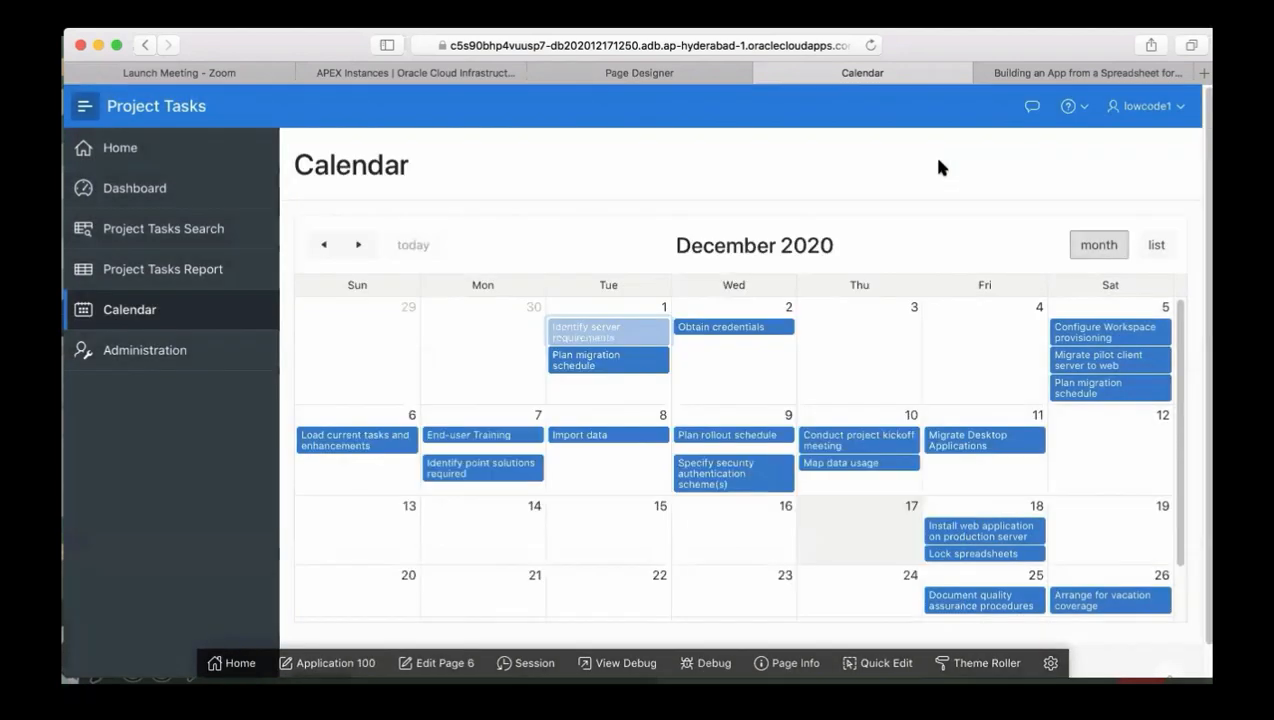
Step: Reschedule Obtain credentials to start on 12/3/2020 and apply the change
mouse_move(748, 334)
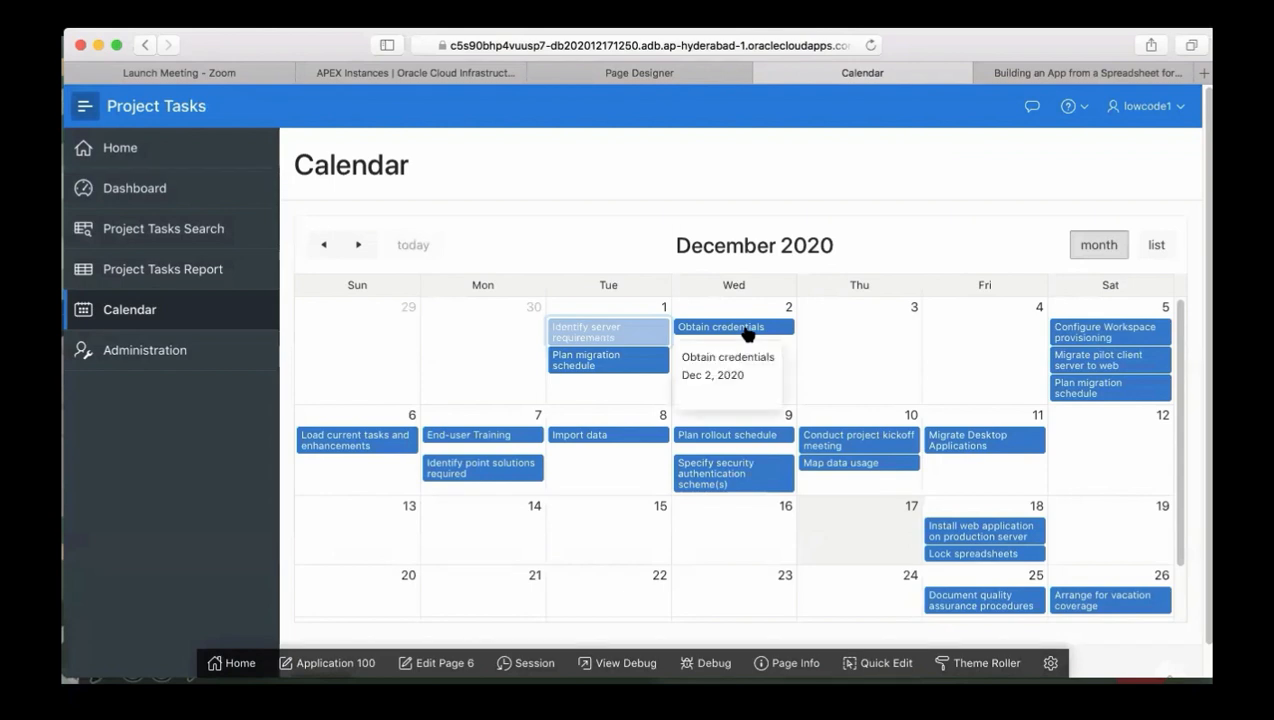
left_click(748, 328)
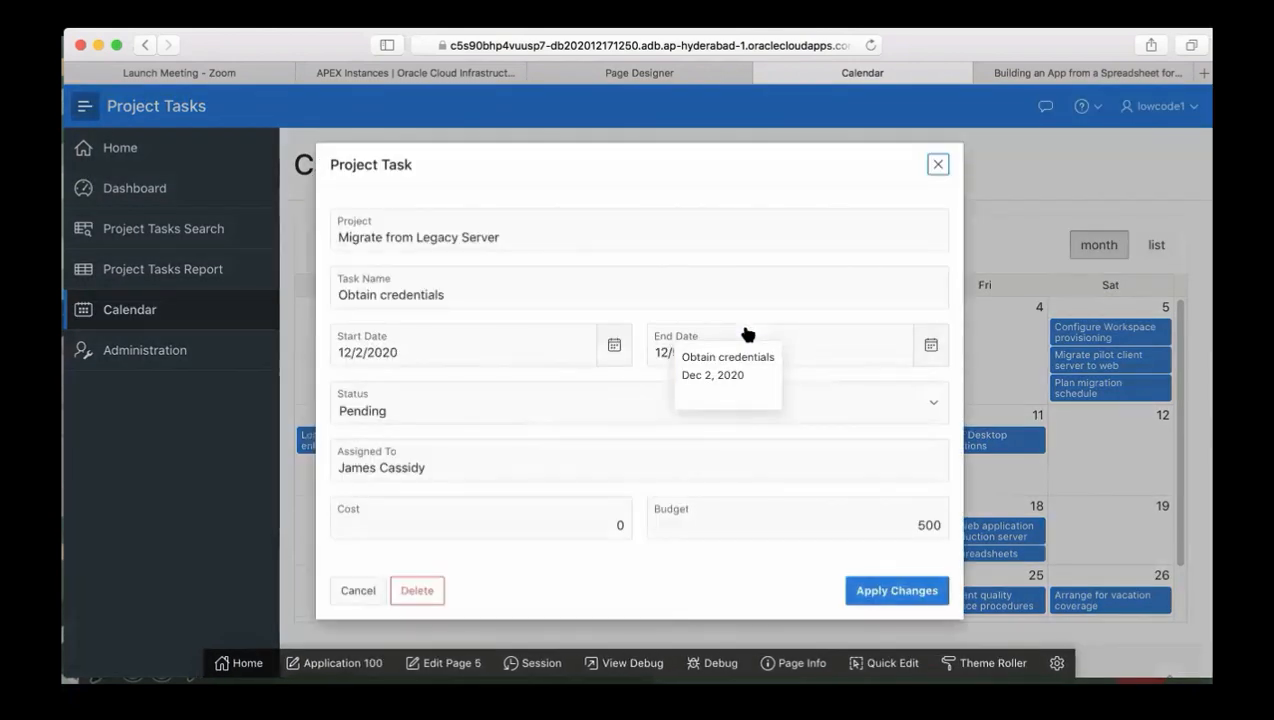
left_click(615, 346)
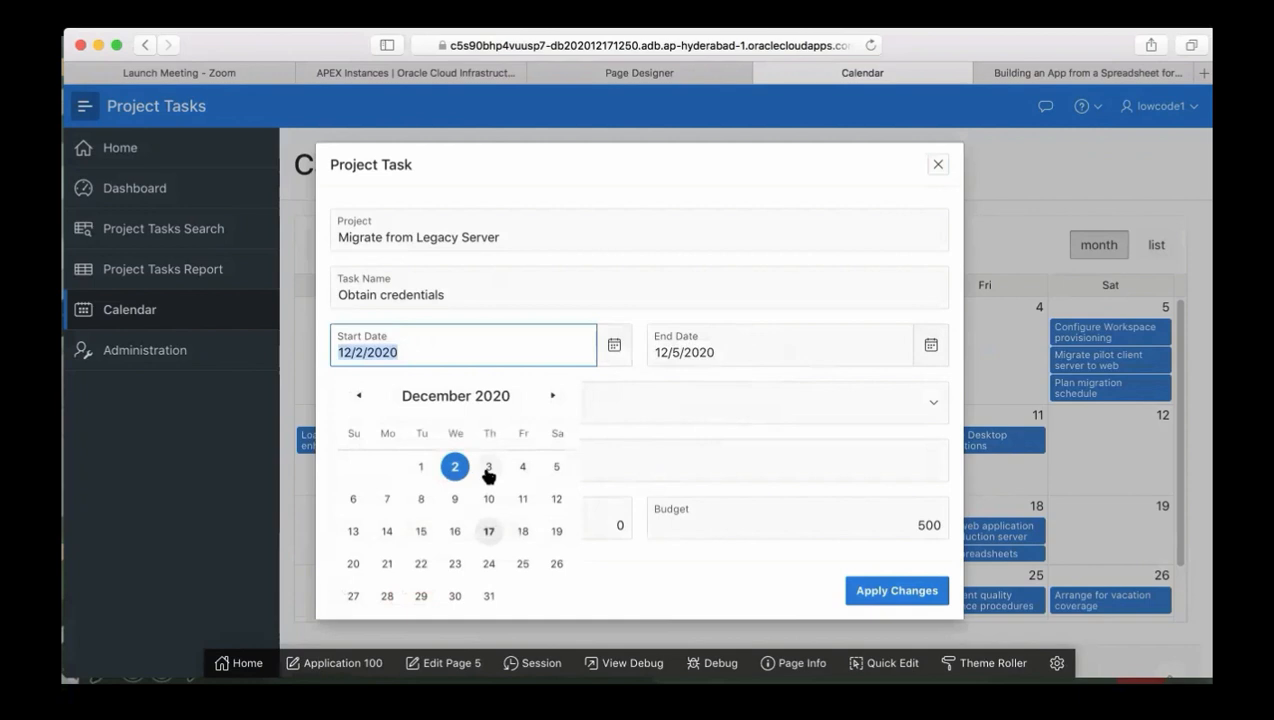
left_click(487, 468)
left_click(900, 592)
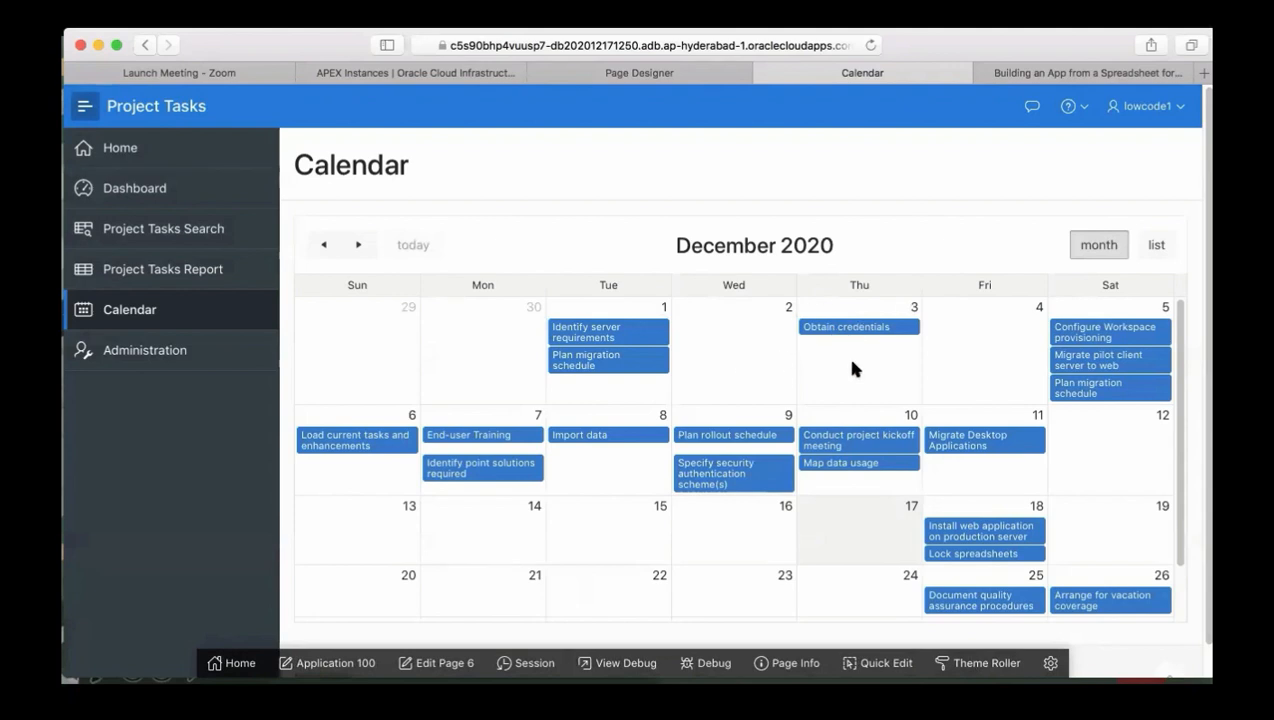
mouse_move(869, 333)
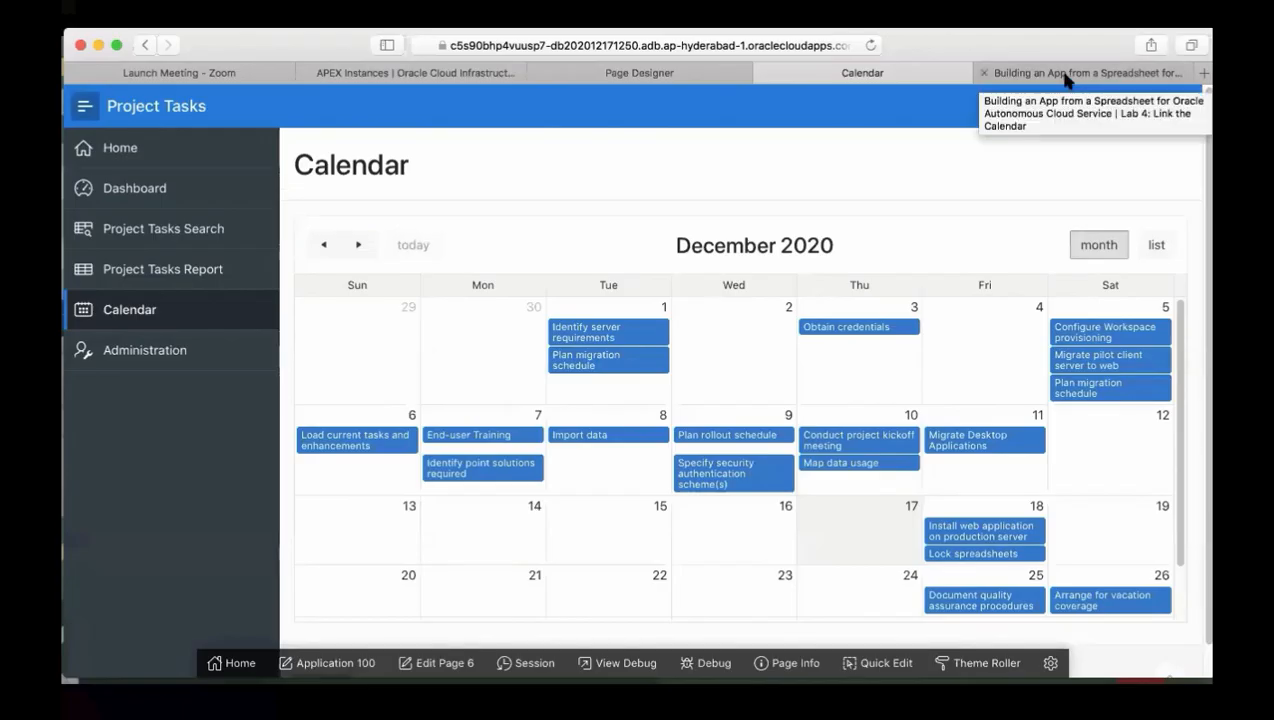
Step: In the workshop guide outline, collapse Lab 4: Link the Calendar and expand Prerequisites
left_click(1066, 80)
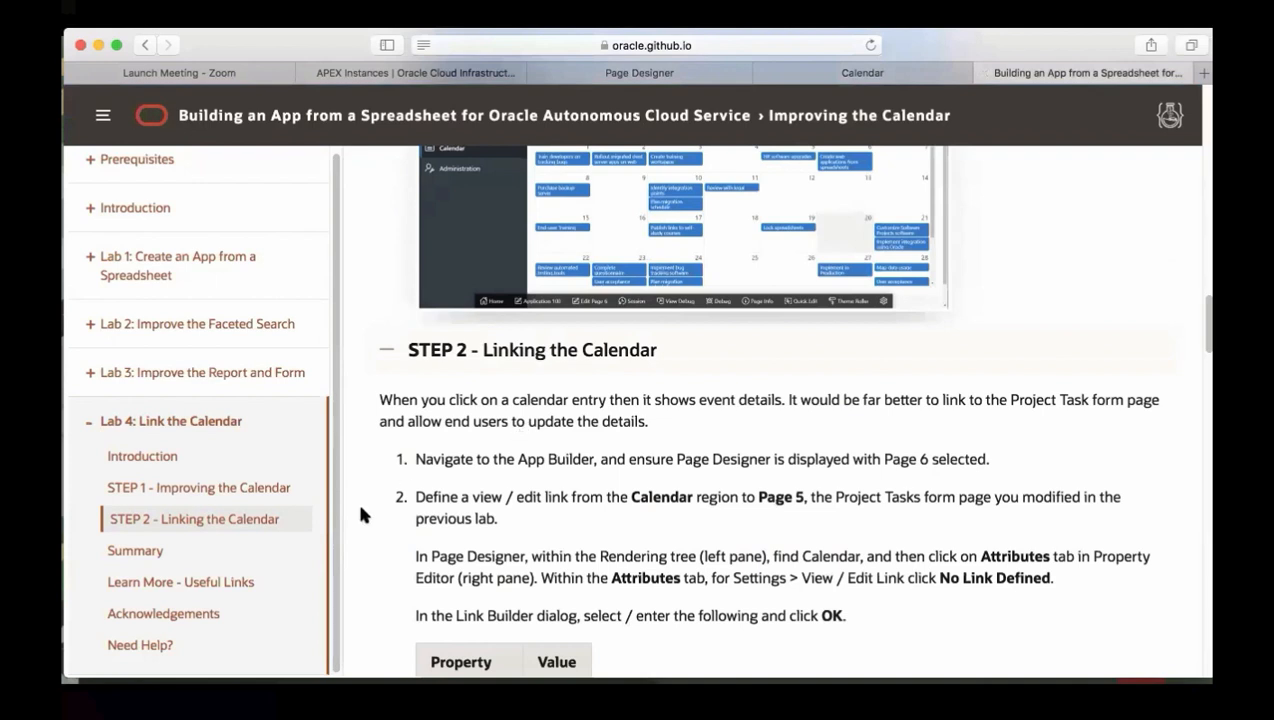
left_click_drag(336, 534, 336, 431)
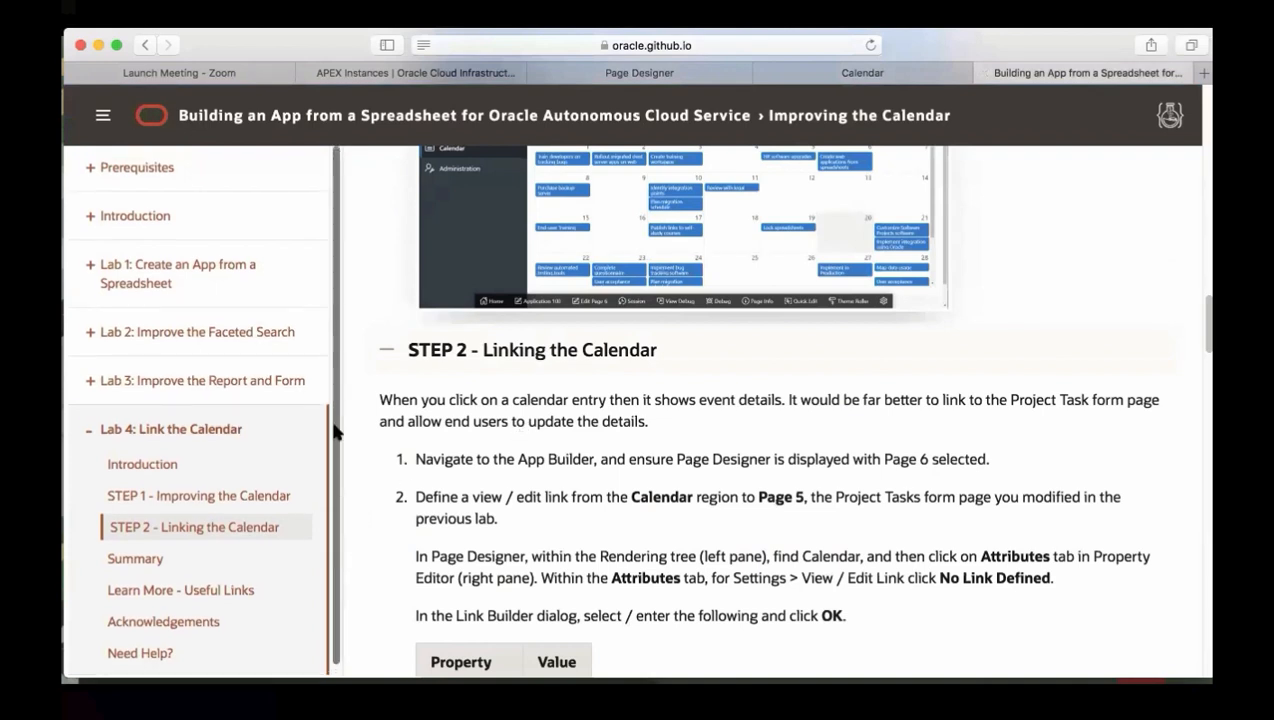
left_click(88, 440)
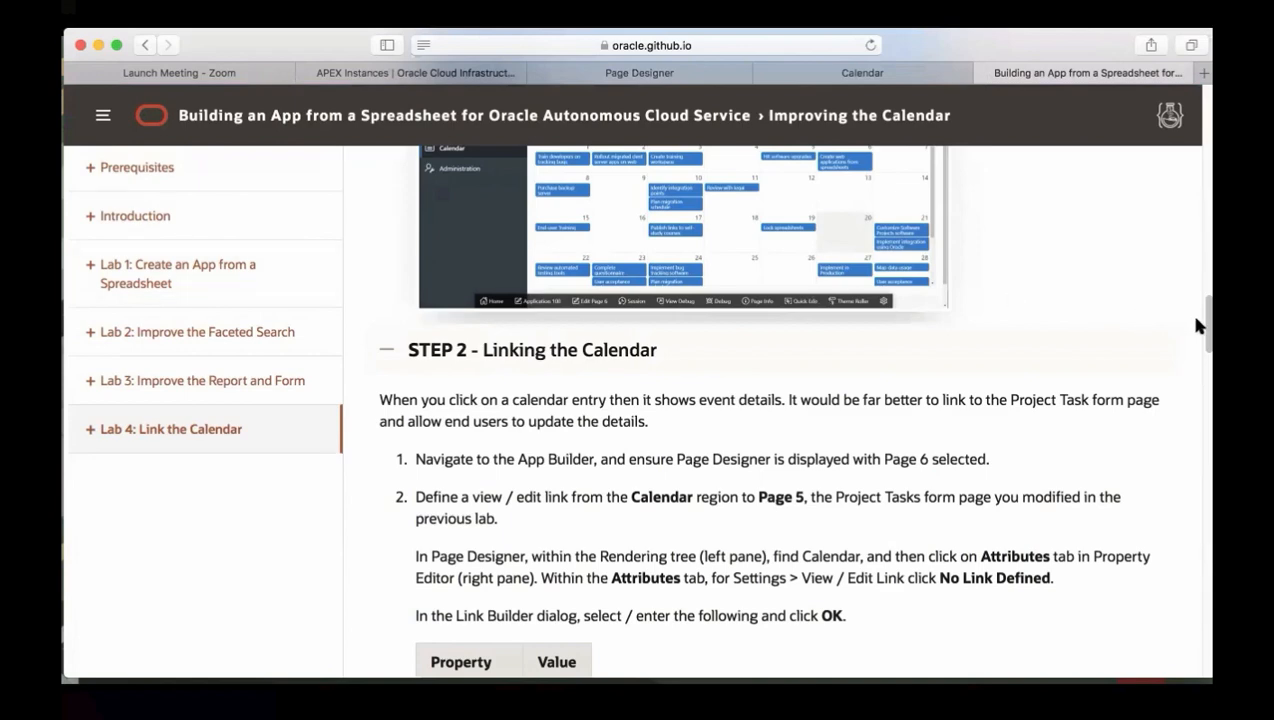
scroll(1206, 336, "up", 15)
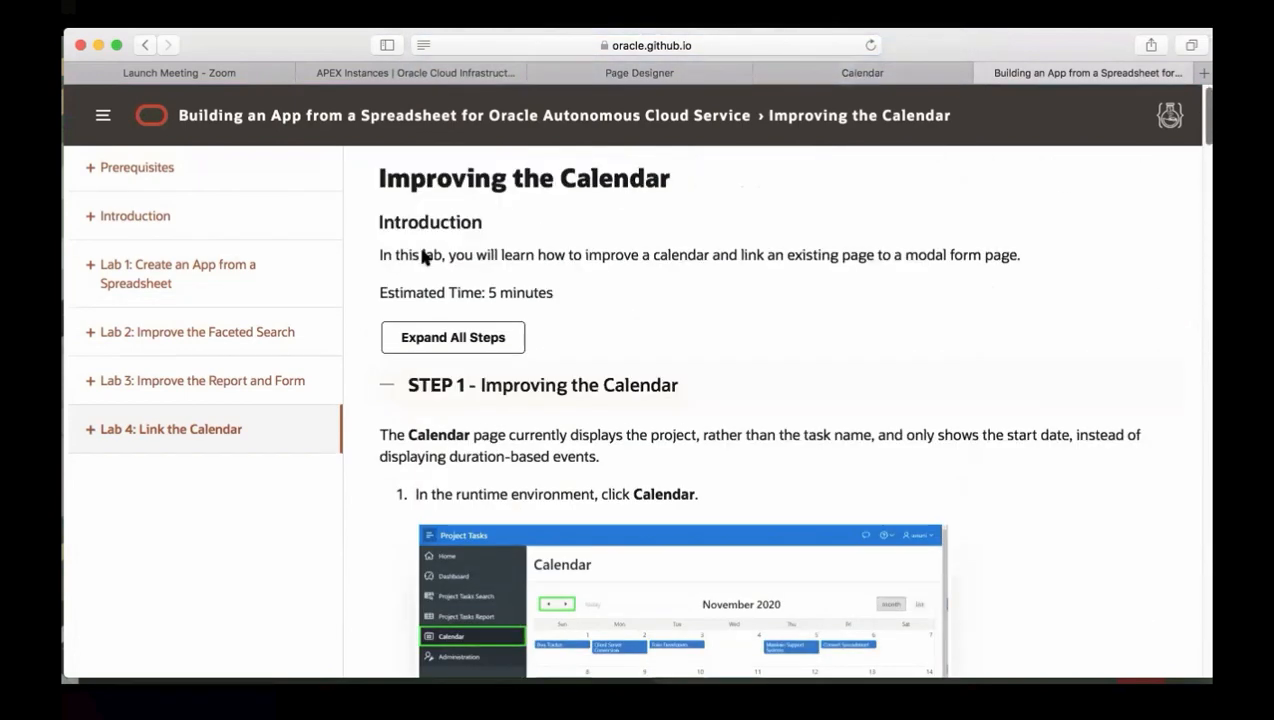
left_click(92, 170)
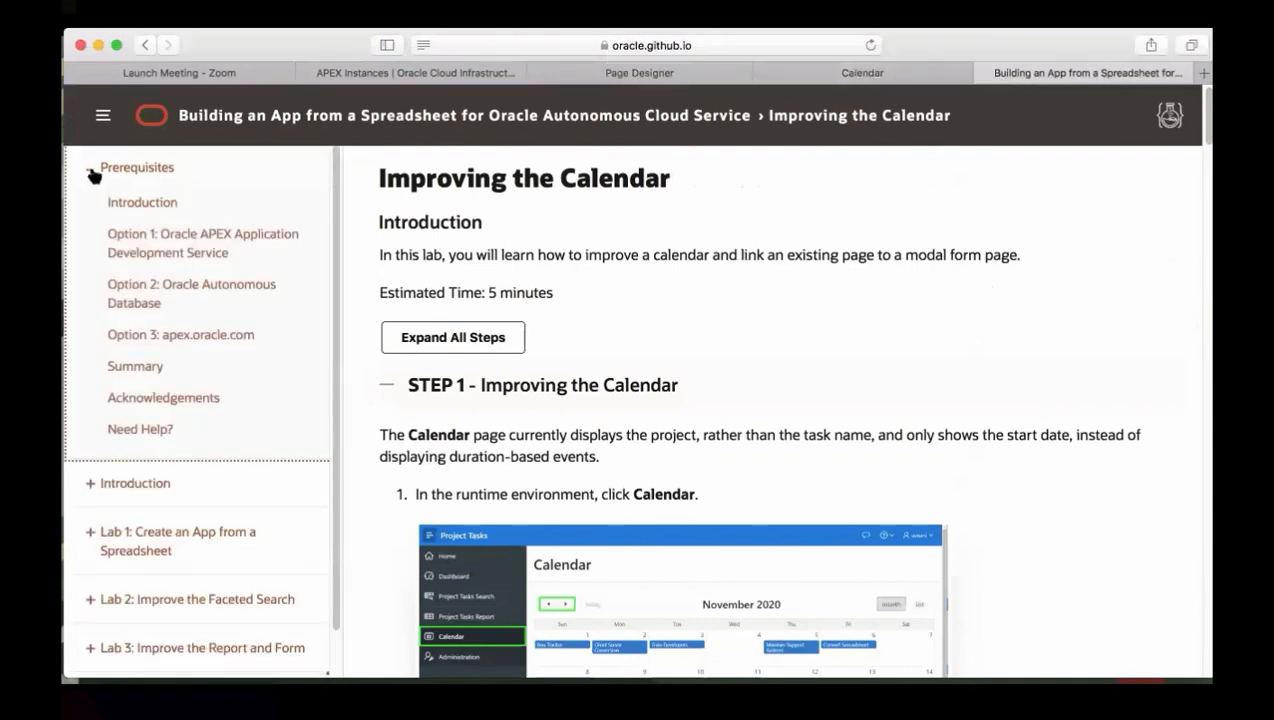
Step: Open Option 1's Sign up for an APEX Workspace page and scroll to step 4, creating an APEX Service
left_click(205, 245)
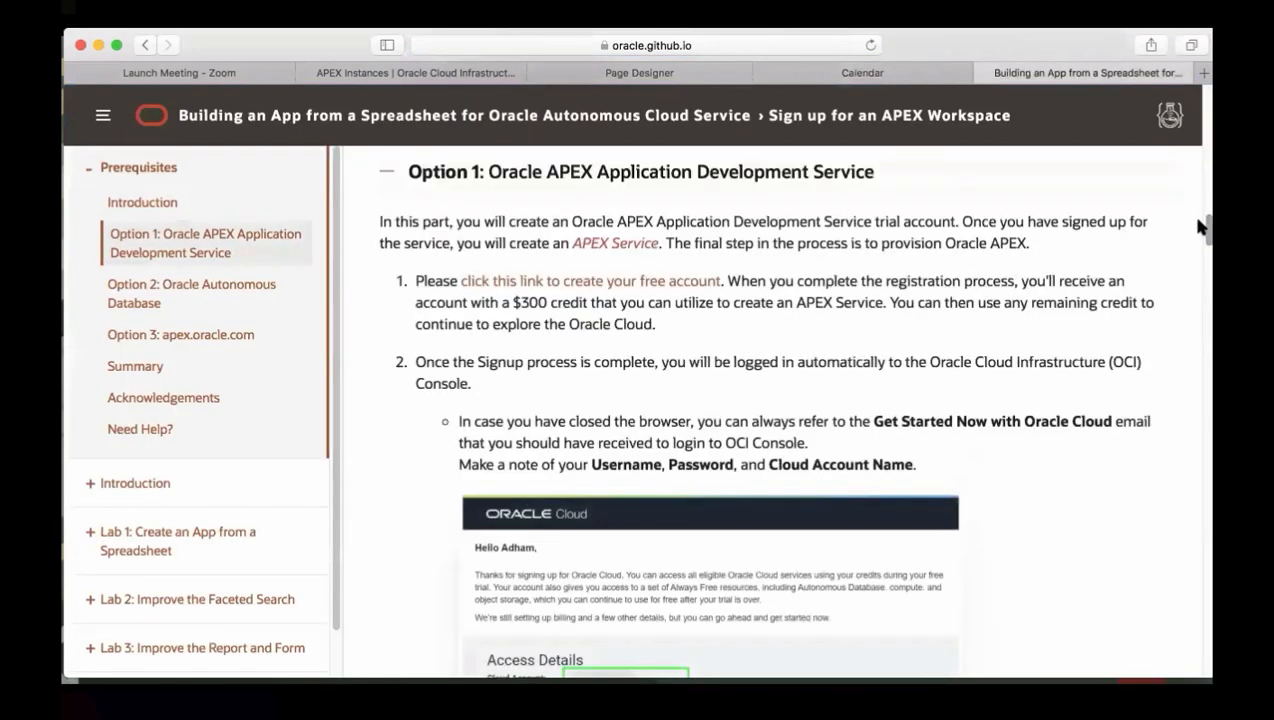
left_click_drag(1203, 230, 1204, 245)
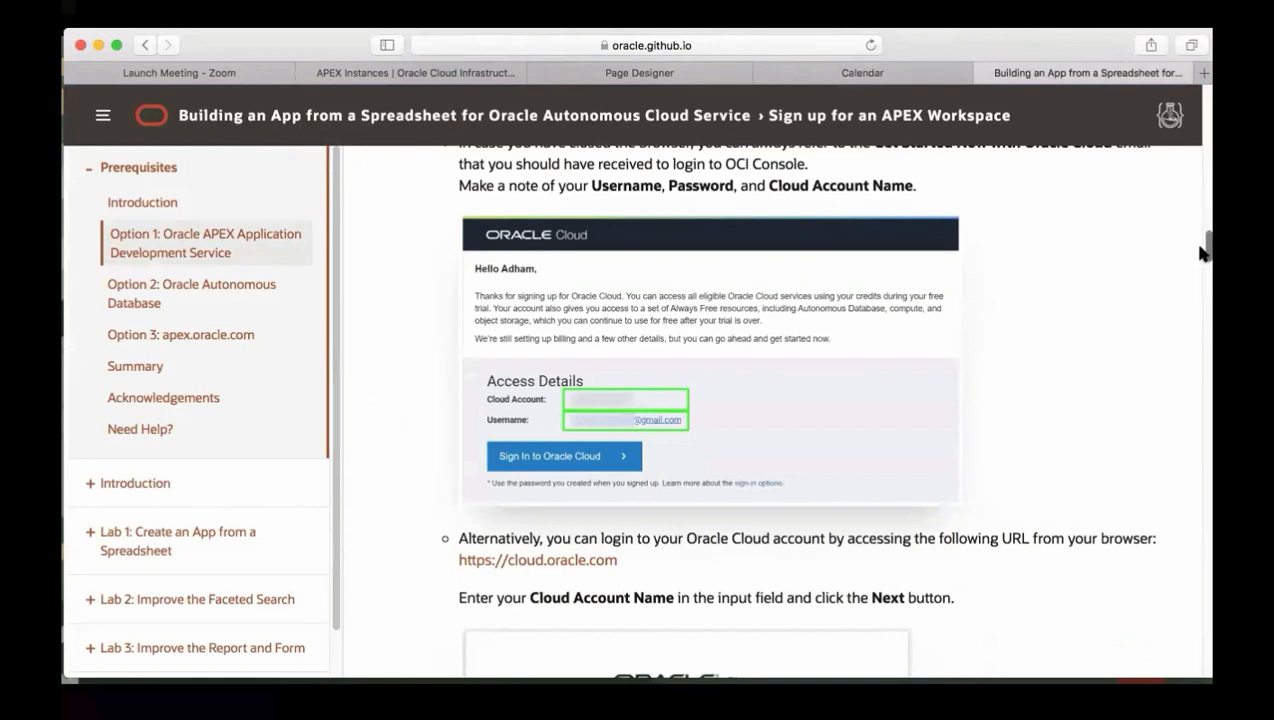
left_click_drag(1203, 250, 1204, 350)
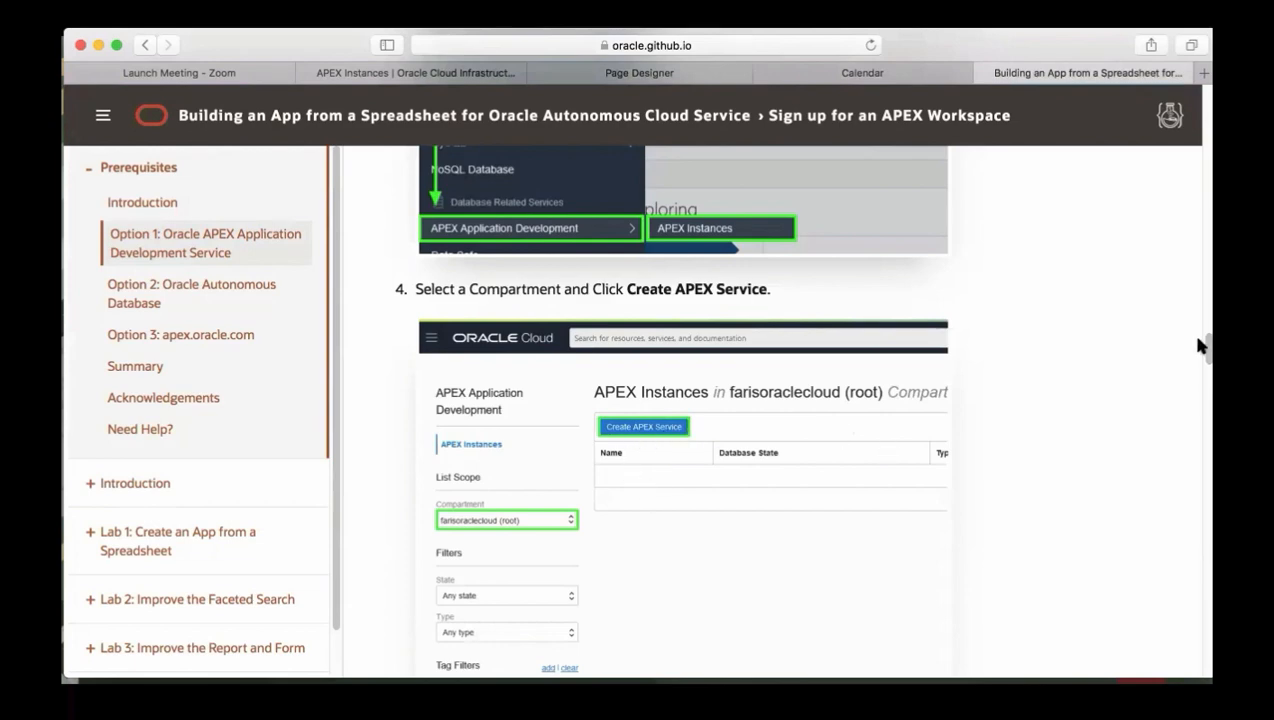
left_click_drag(1198, 339, 1200, 503)
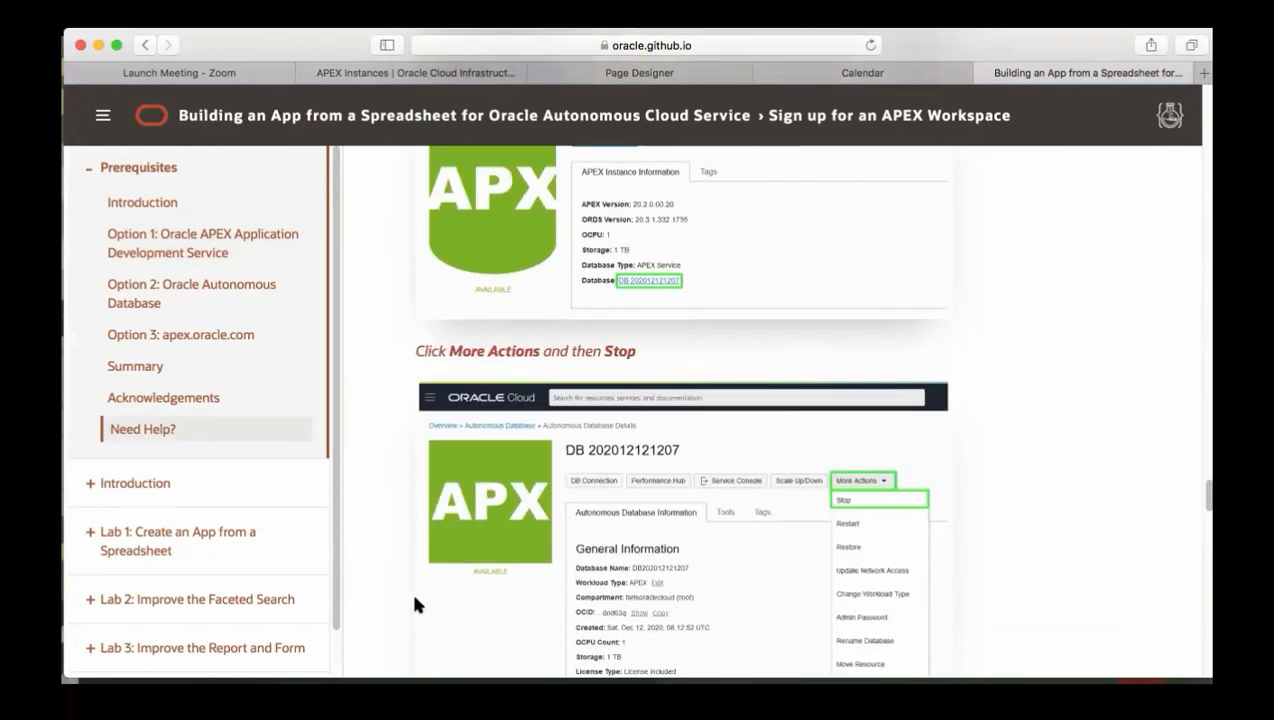
Step: Expand Lab 1 and Lab 2 in the outline to list their steps
scroll(333, 637, "down", 2)
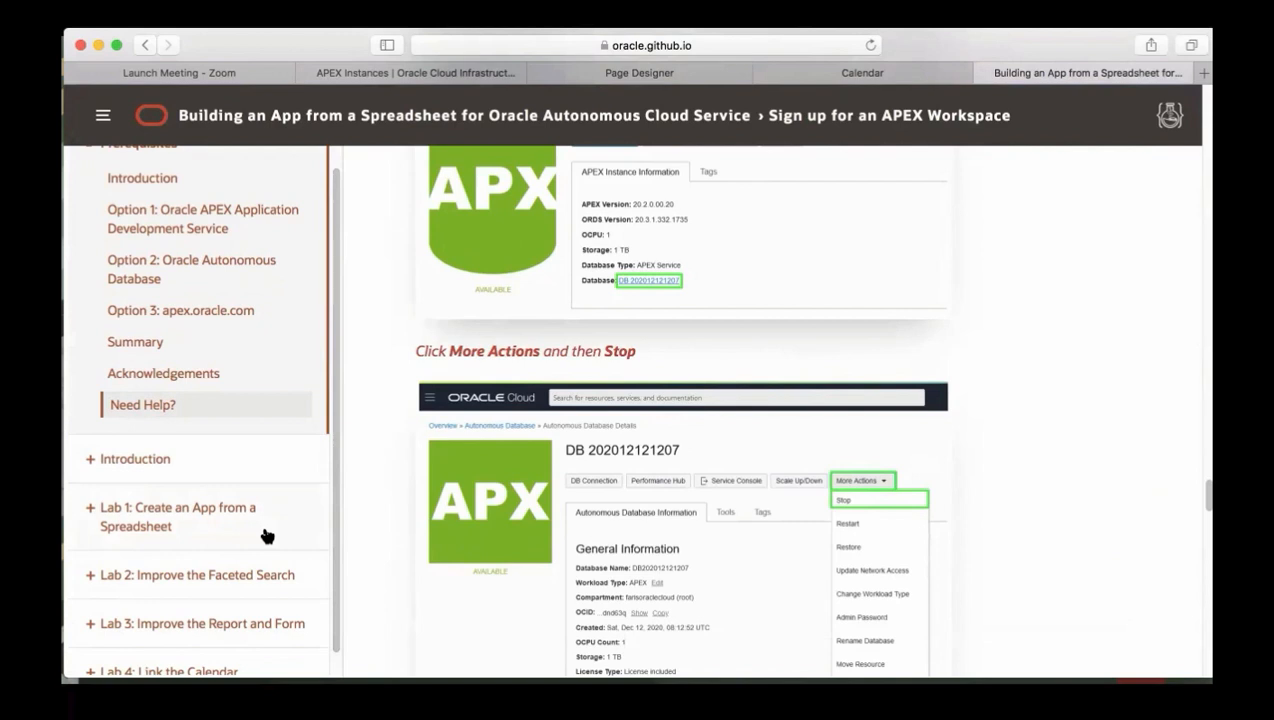
left_click(84, 513)
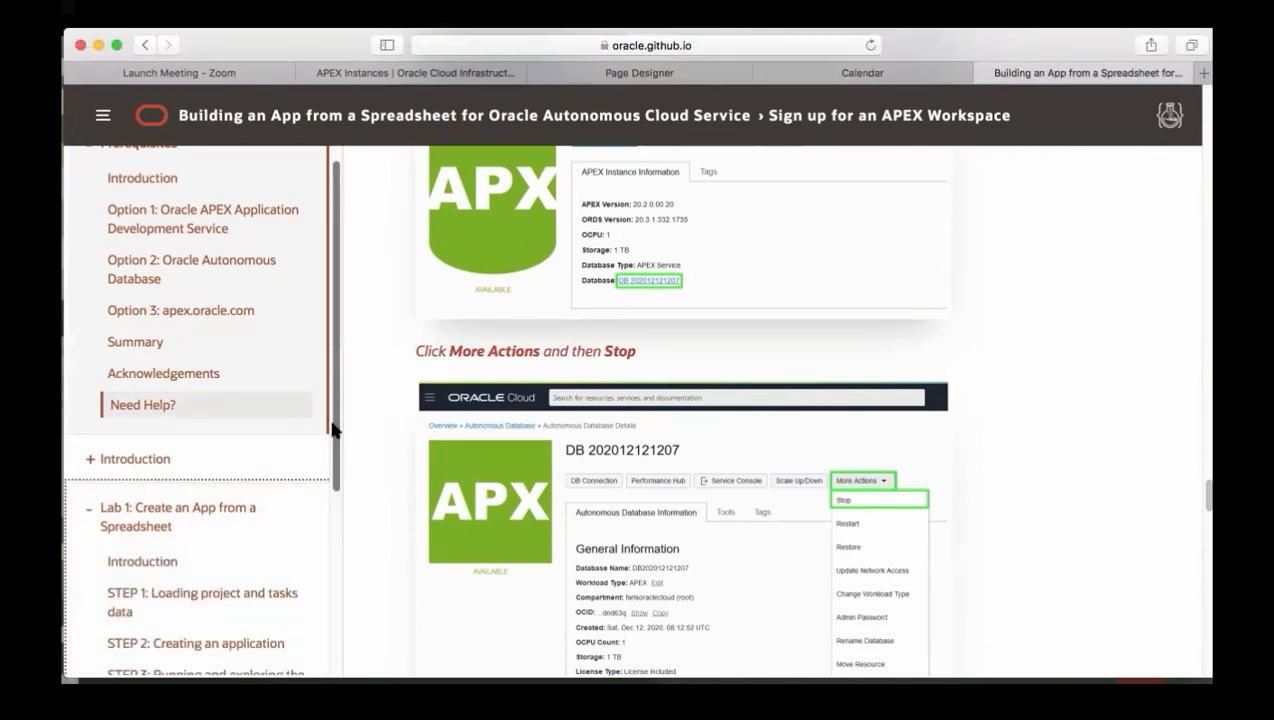
scroll(312, 415, "down", 5)
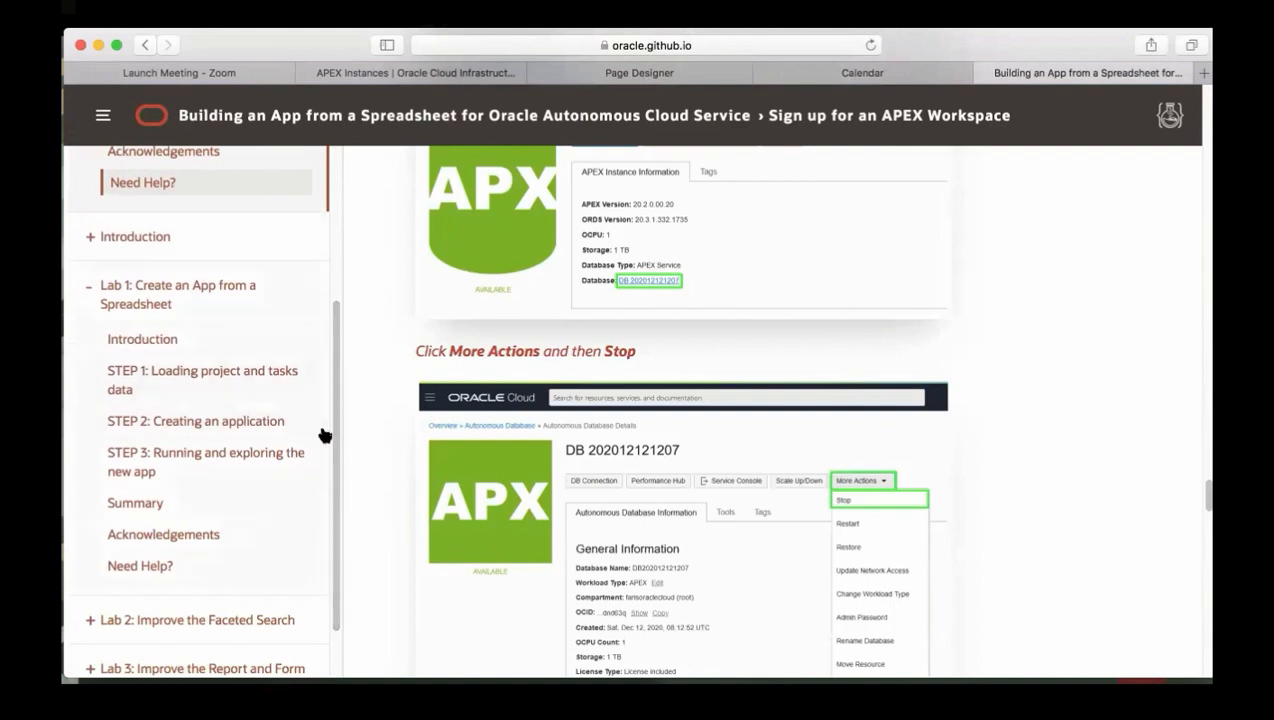
scroll(330, 440, "down", 2)
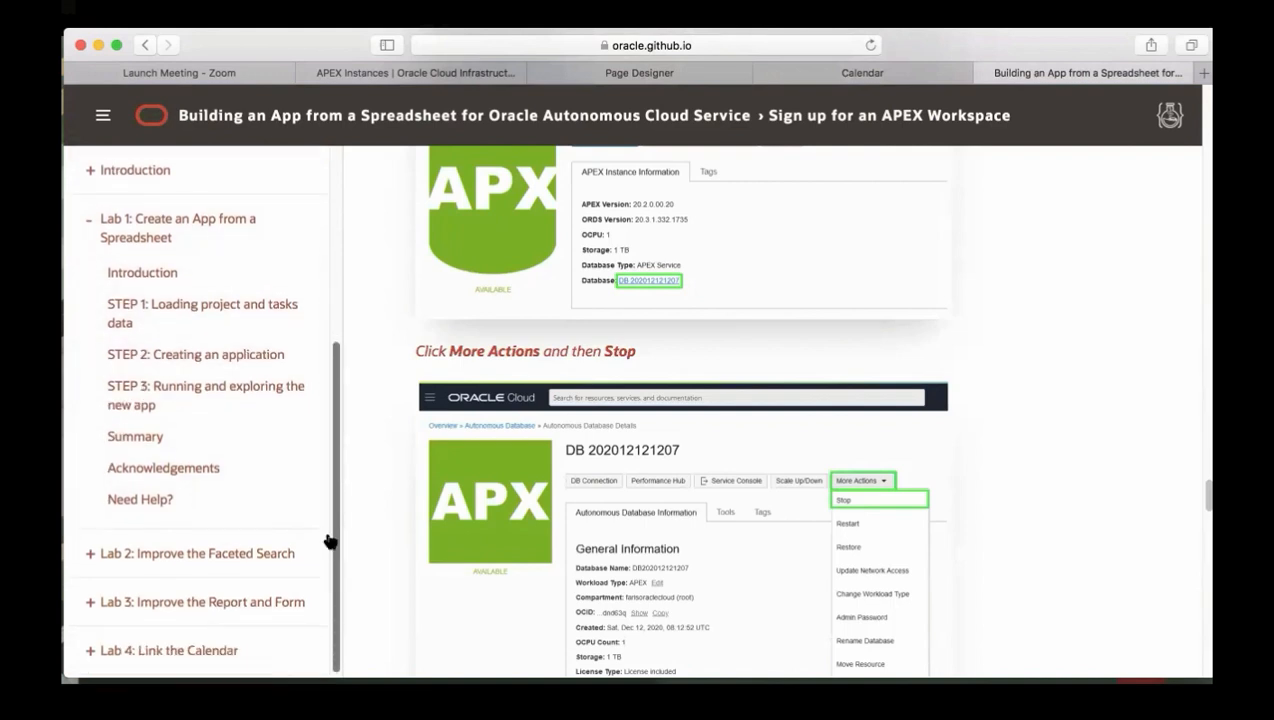
left_click(91, 556)
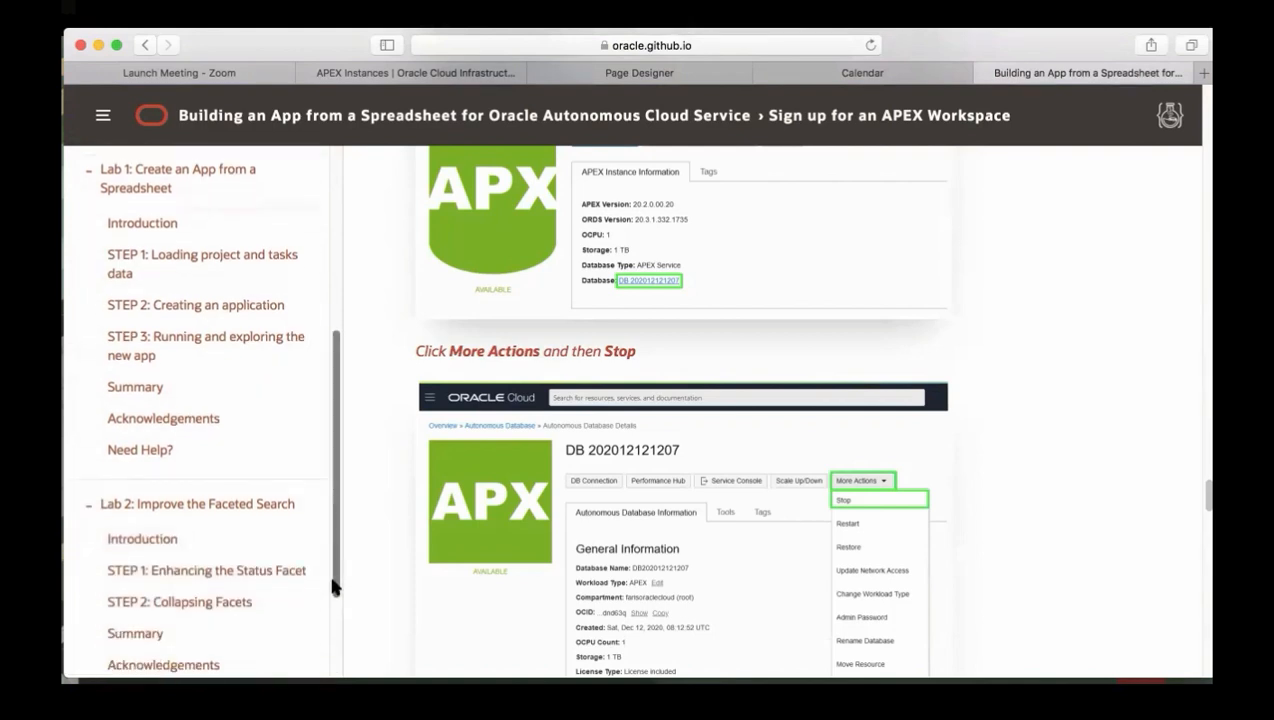
Step: Expand Lab 3 and Lab 4, then scroll to the instruction to stop the APEX database
scroll(334, 600, "down", 3)
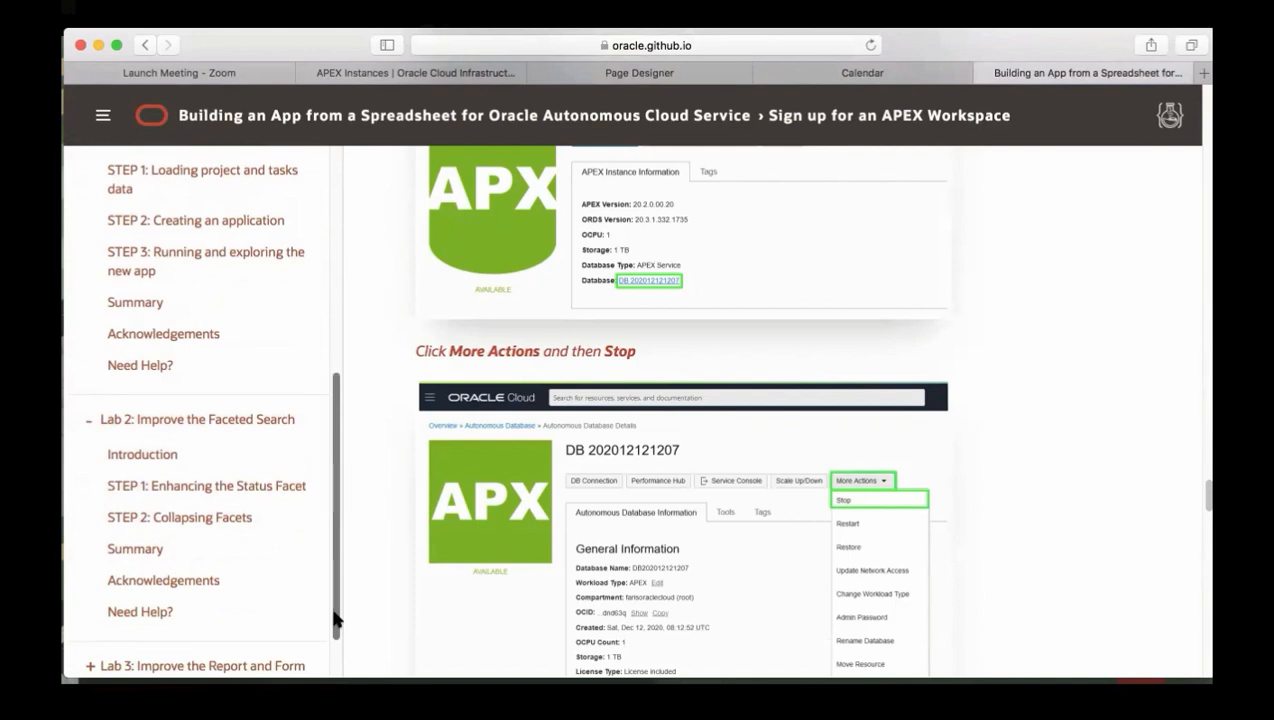
left_click_drag(336, 620, 336, 648)
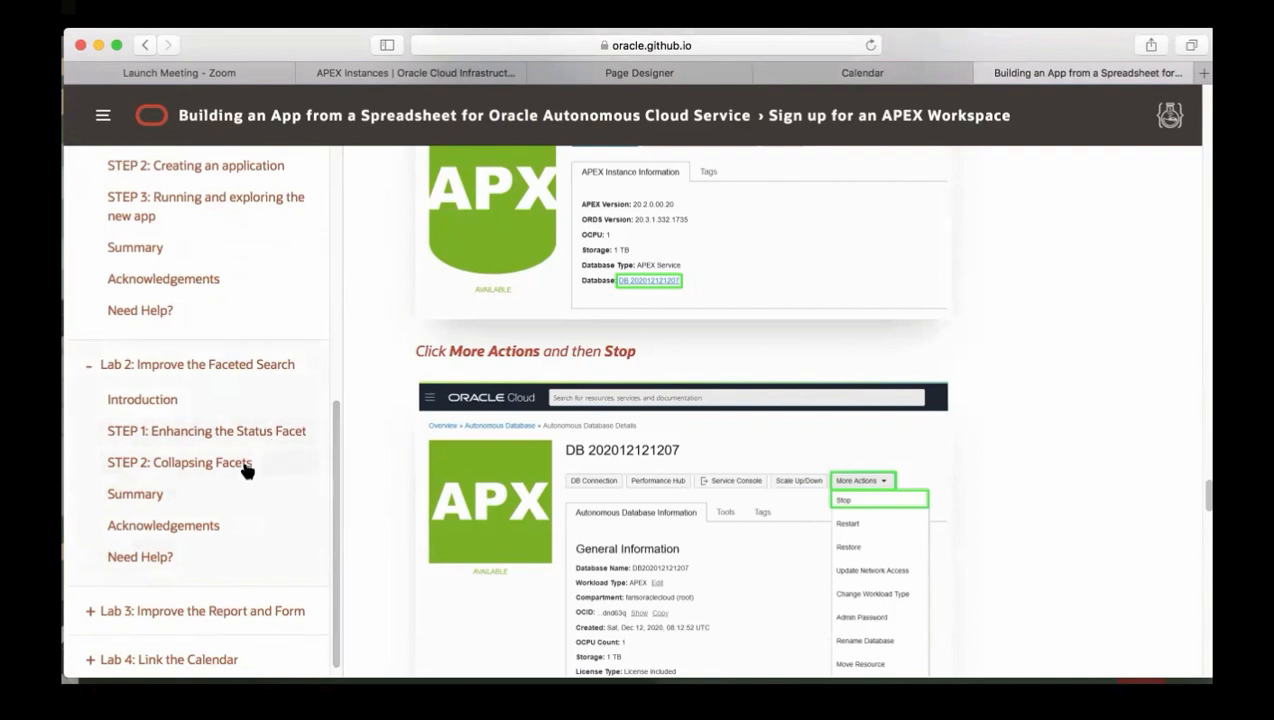
left_click(91, 611)
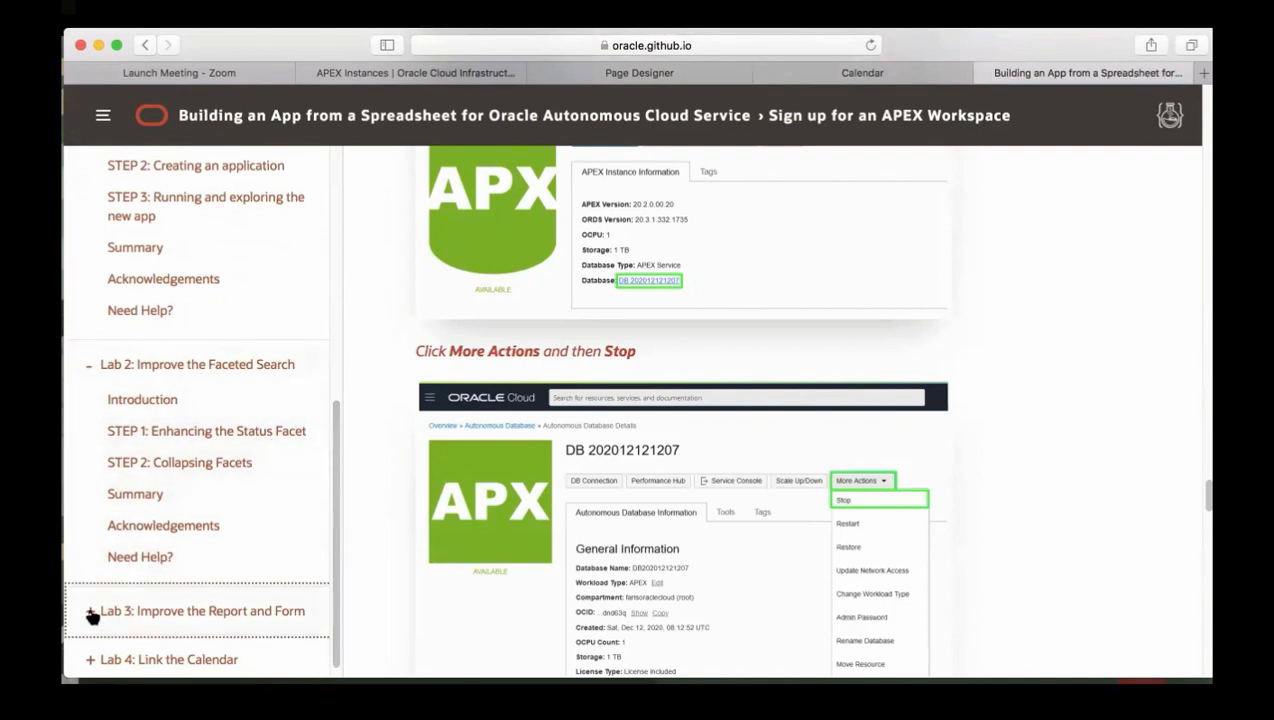
left_click_drag(335, 498, 336, 610)
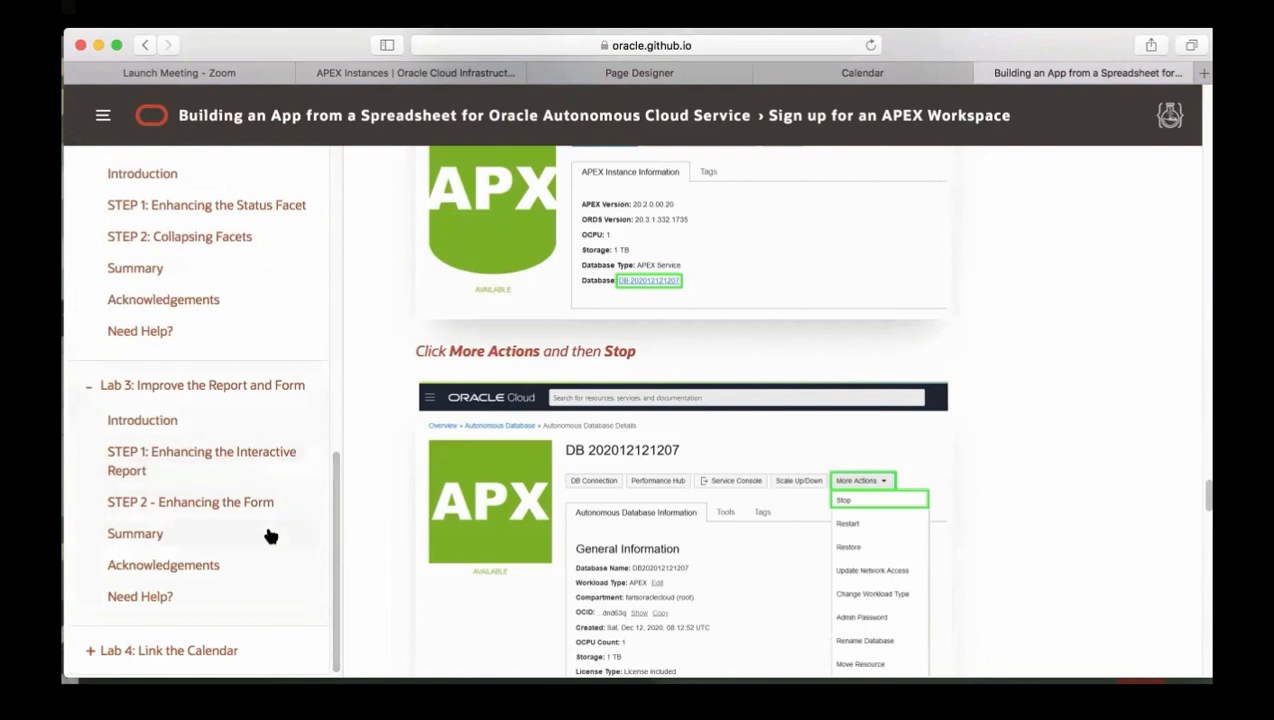
left_click(90, 653)
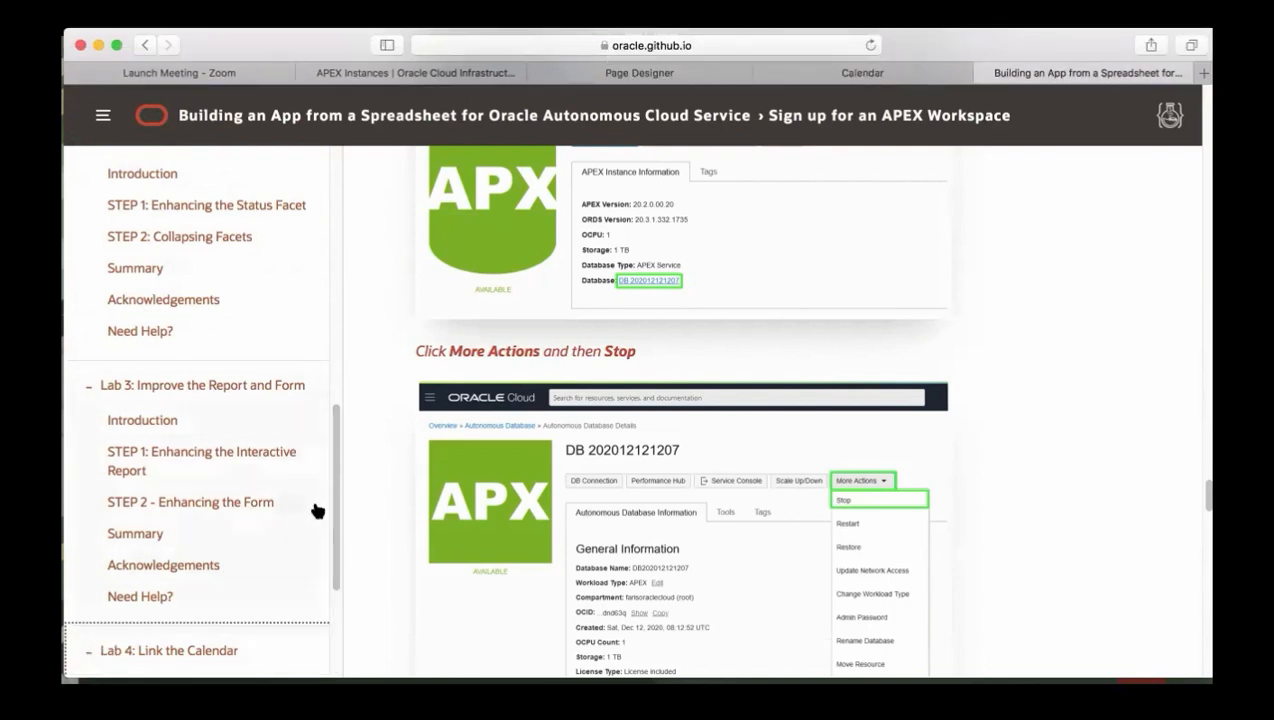
left_click_drag(335, 506, 337, 580)
scroll(337, 580, "down", 1)
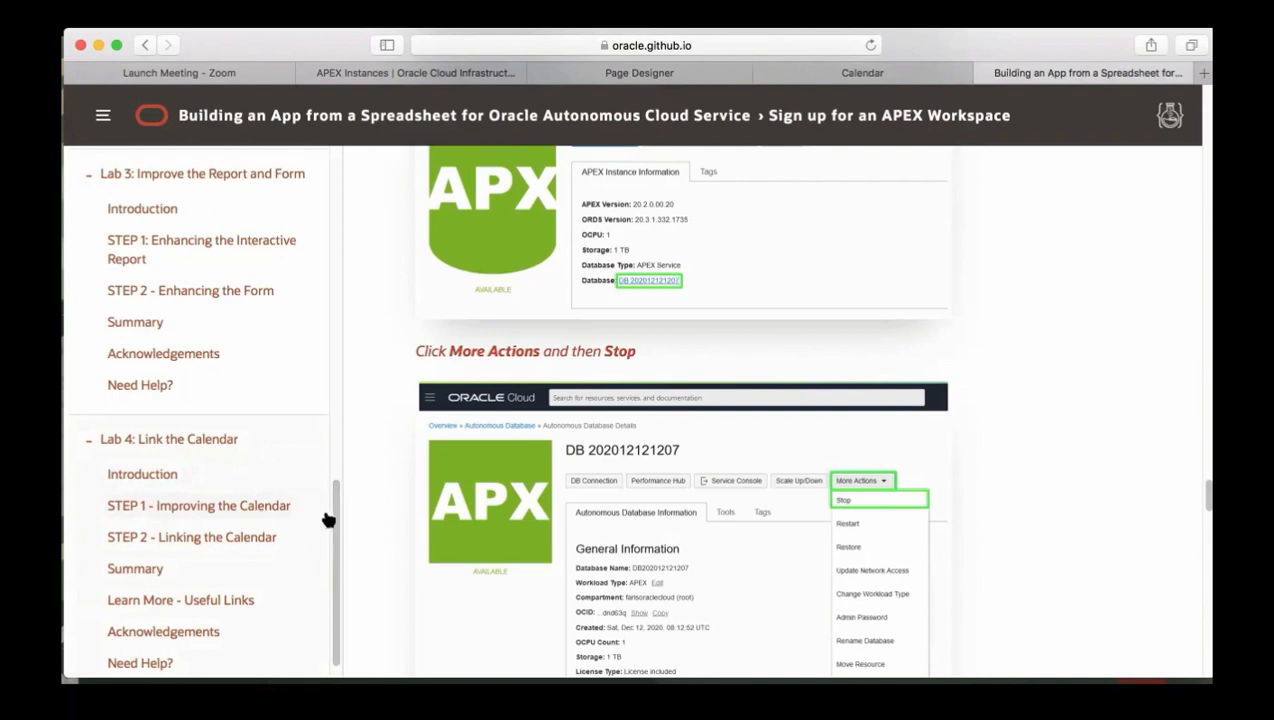
left_click_drag(333, 529, 336, 280)
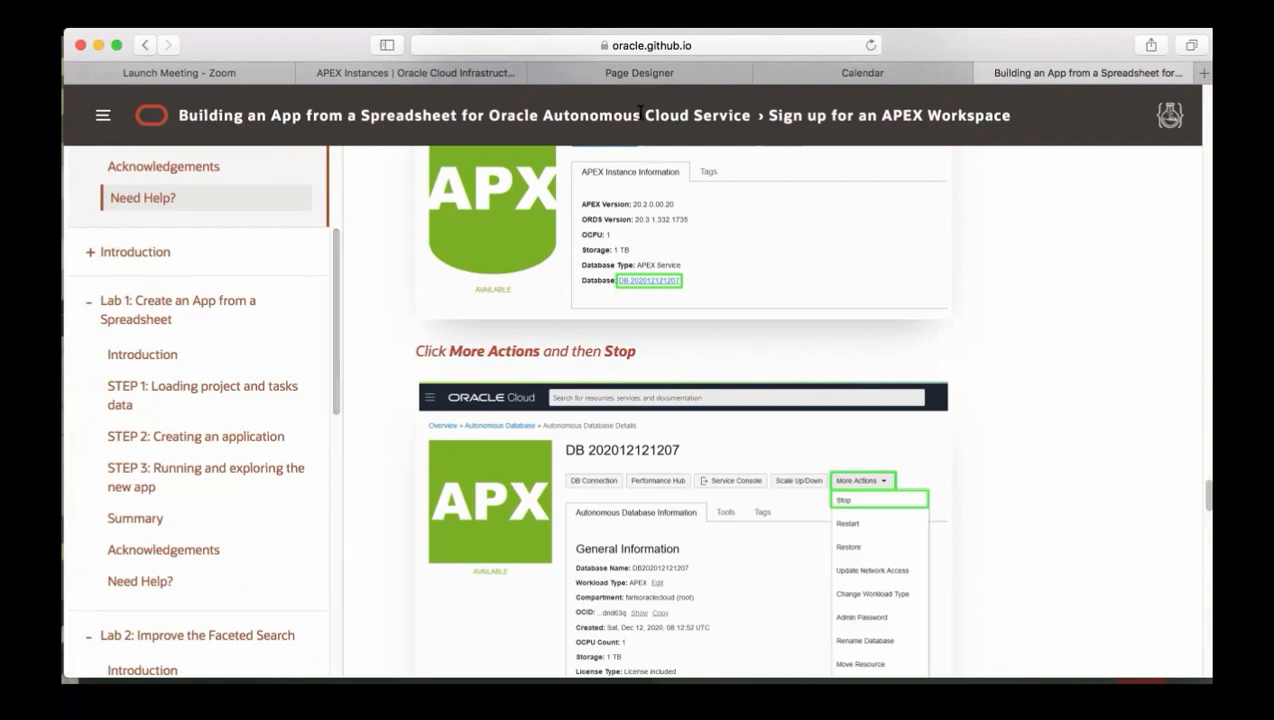
Step: Load apex.oracle.com in place of the APEX Instances page
left_click(490, 80)
left_click(533, 43)
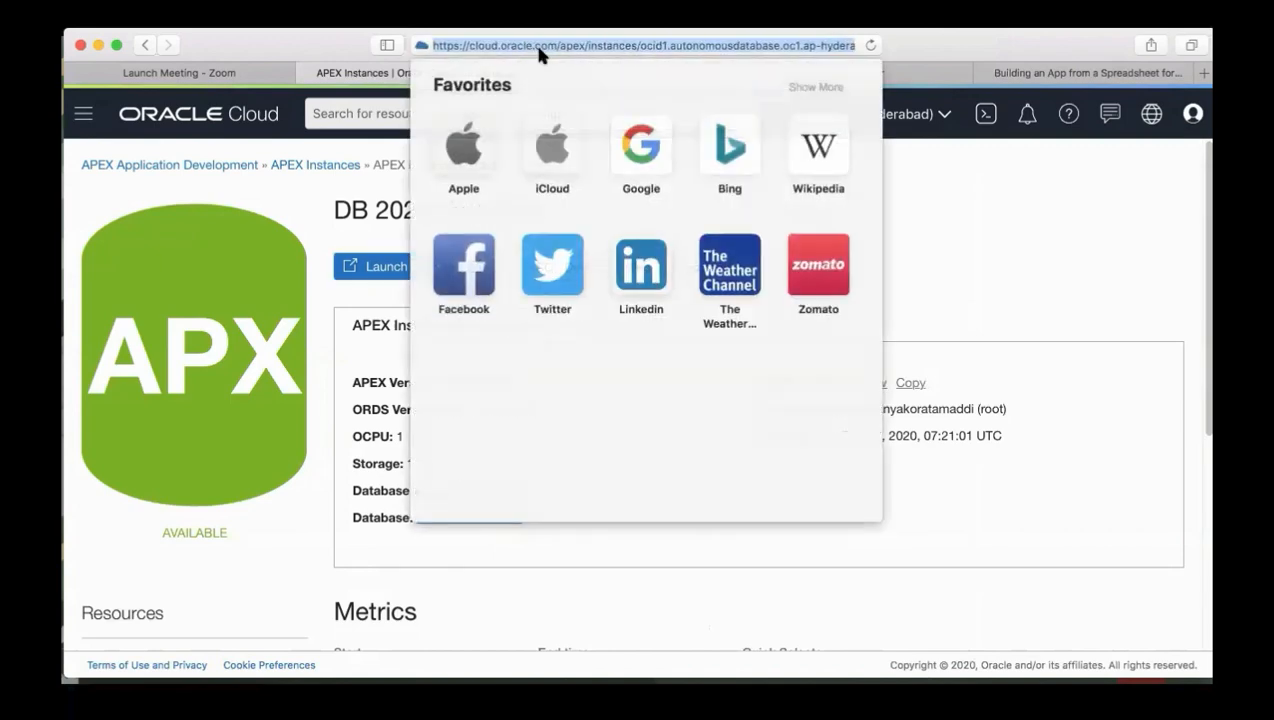
key("BackSpace")
type("apex")
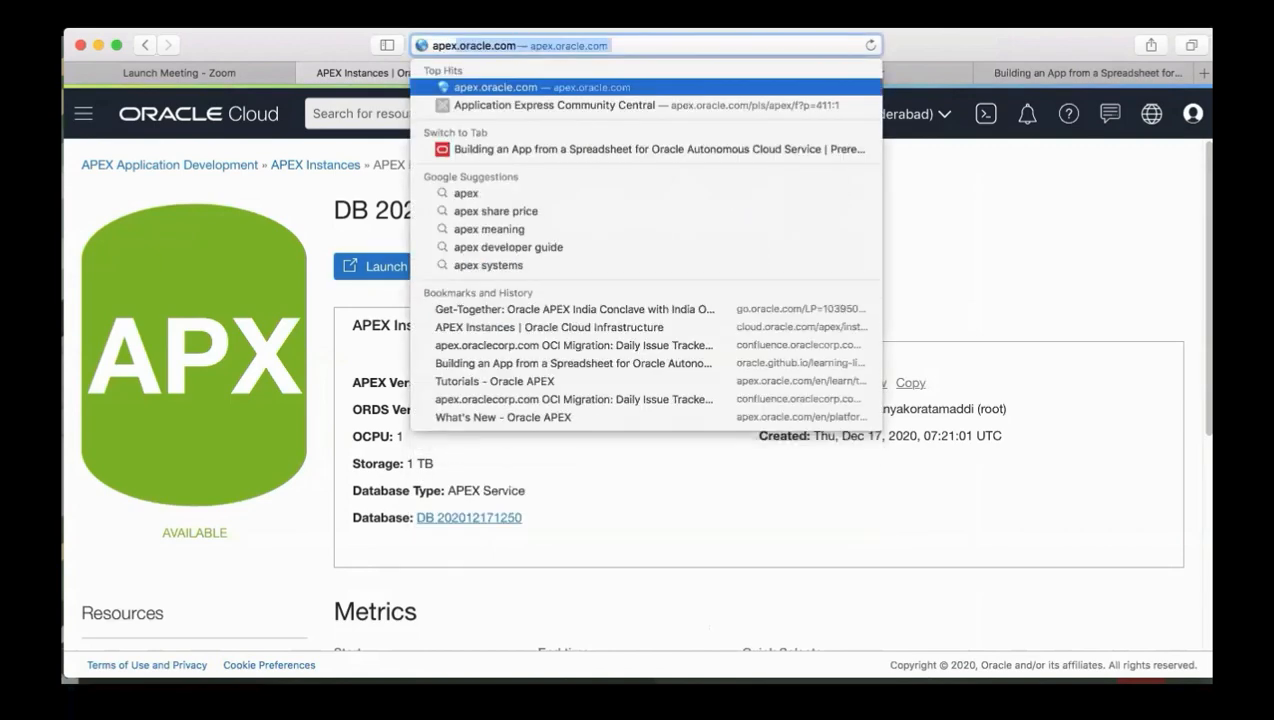
type(".oracle.")
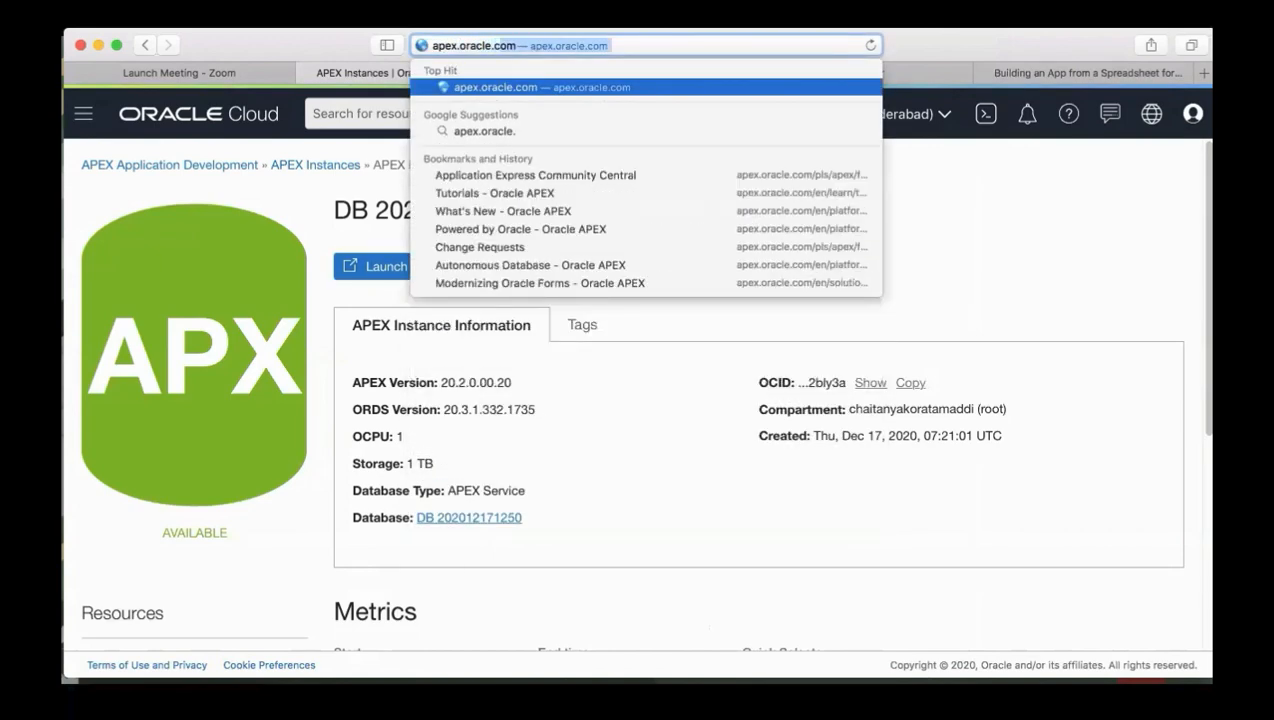
type("com")
key("Return")
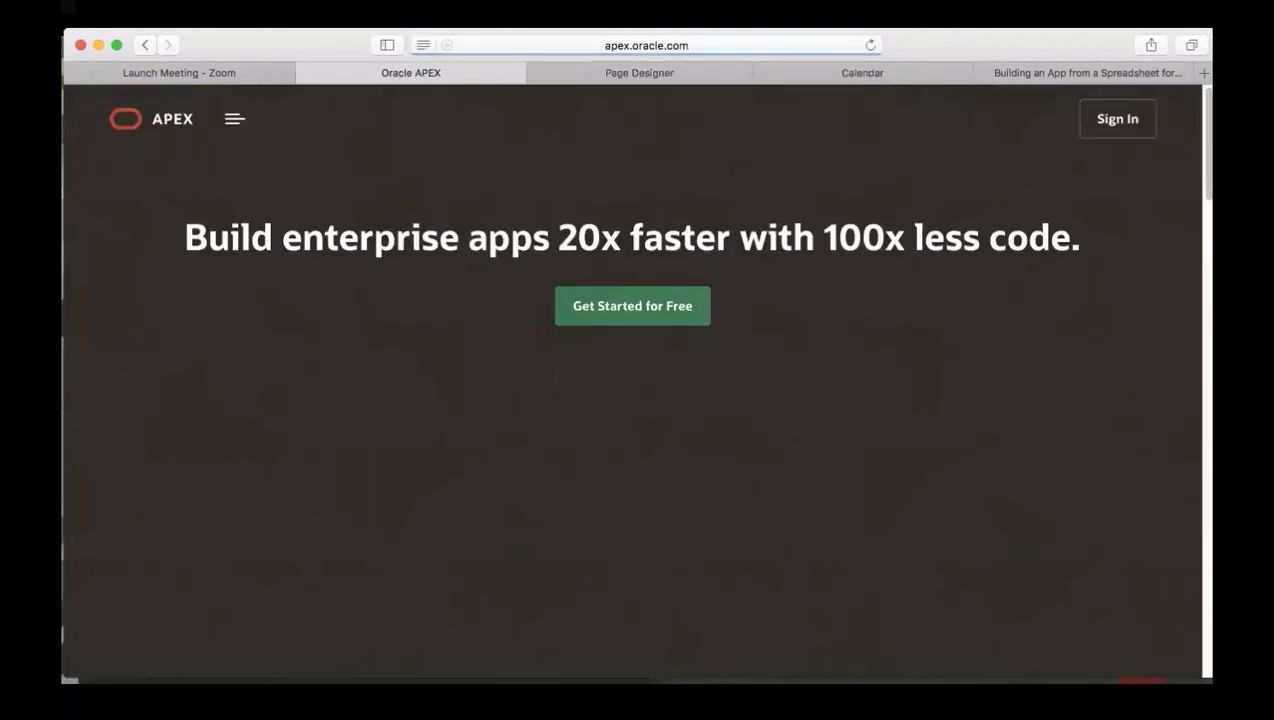